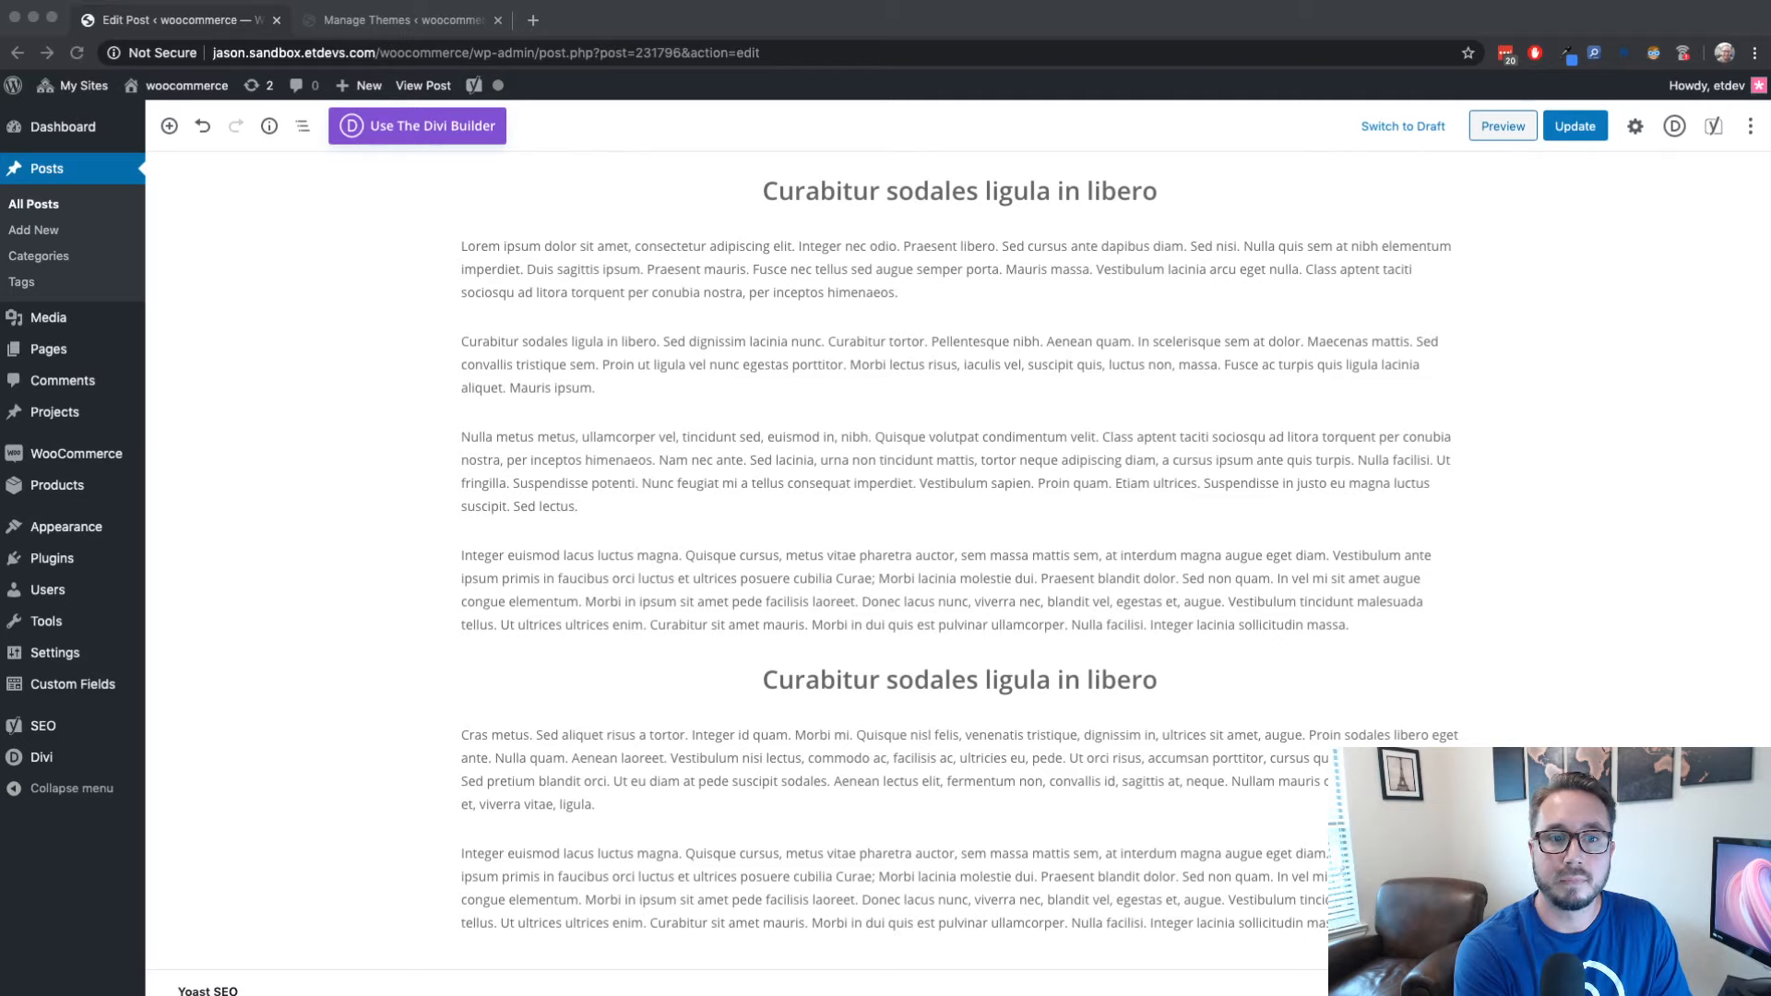
Update the post "Integer euismod lacus luctus magna" and look through its content
click(1432, 496)
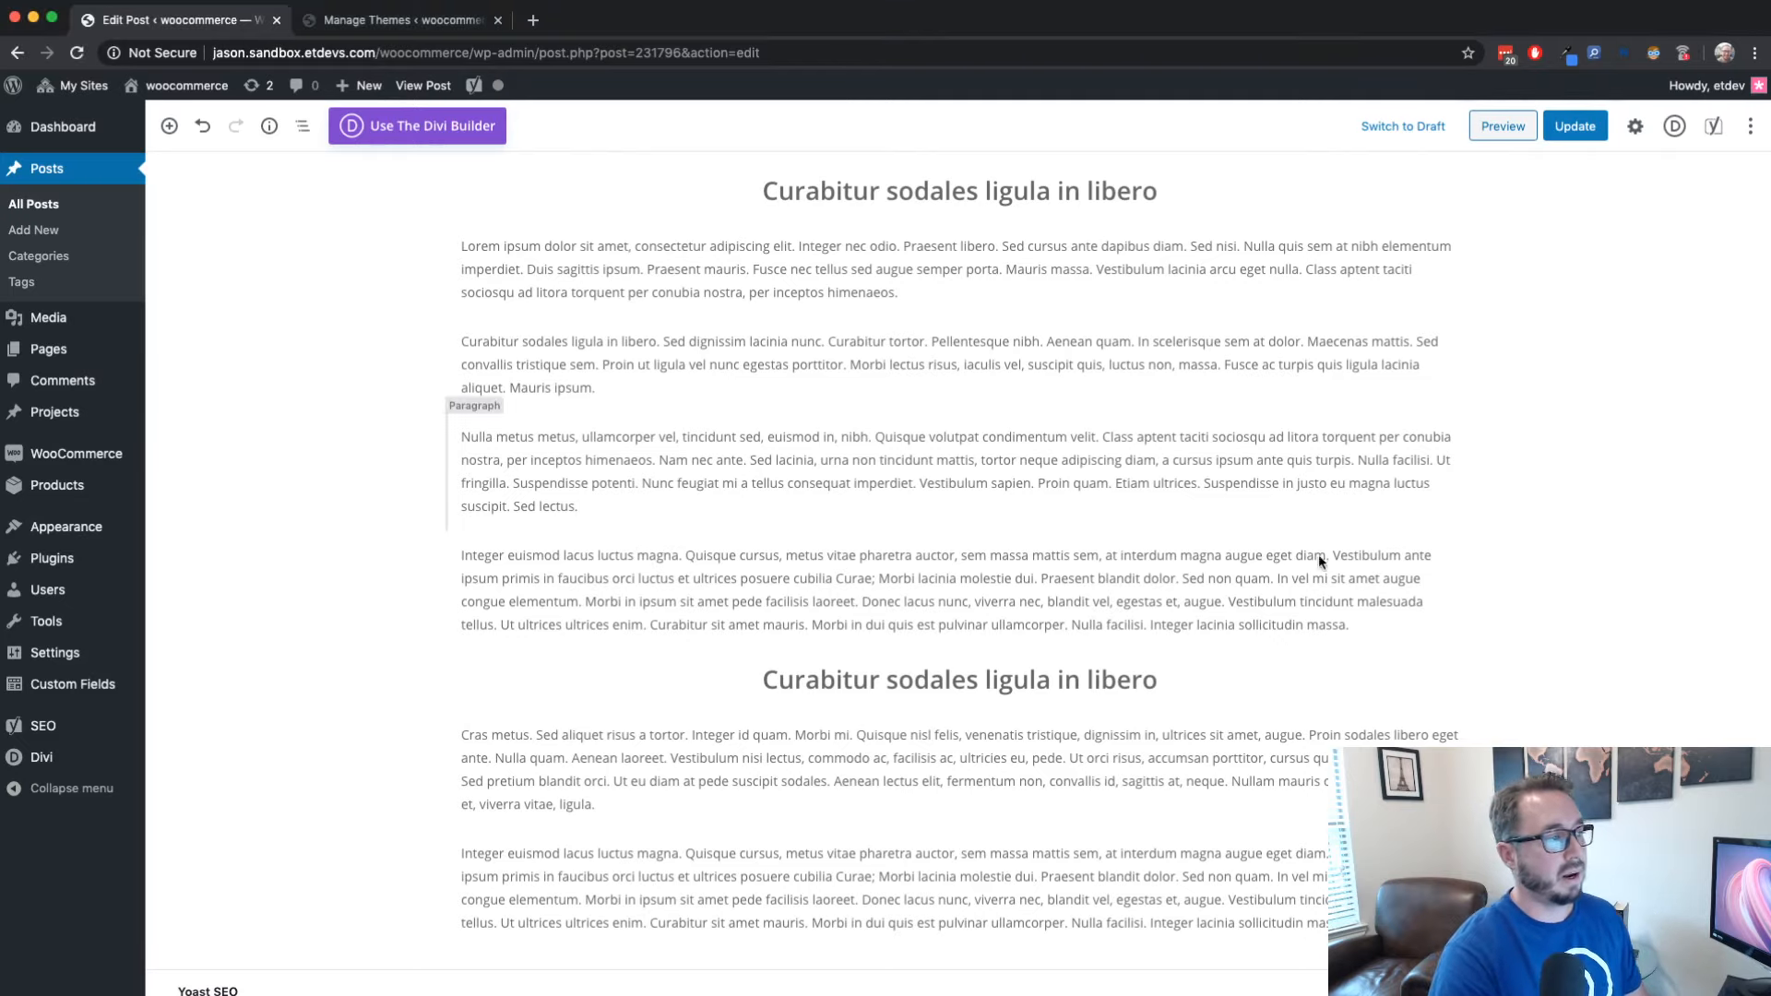
scroll(994, 608, up, 3)
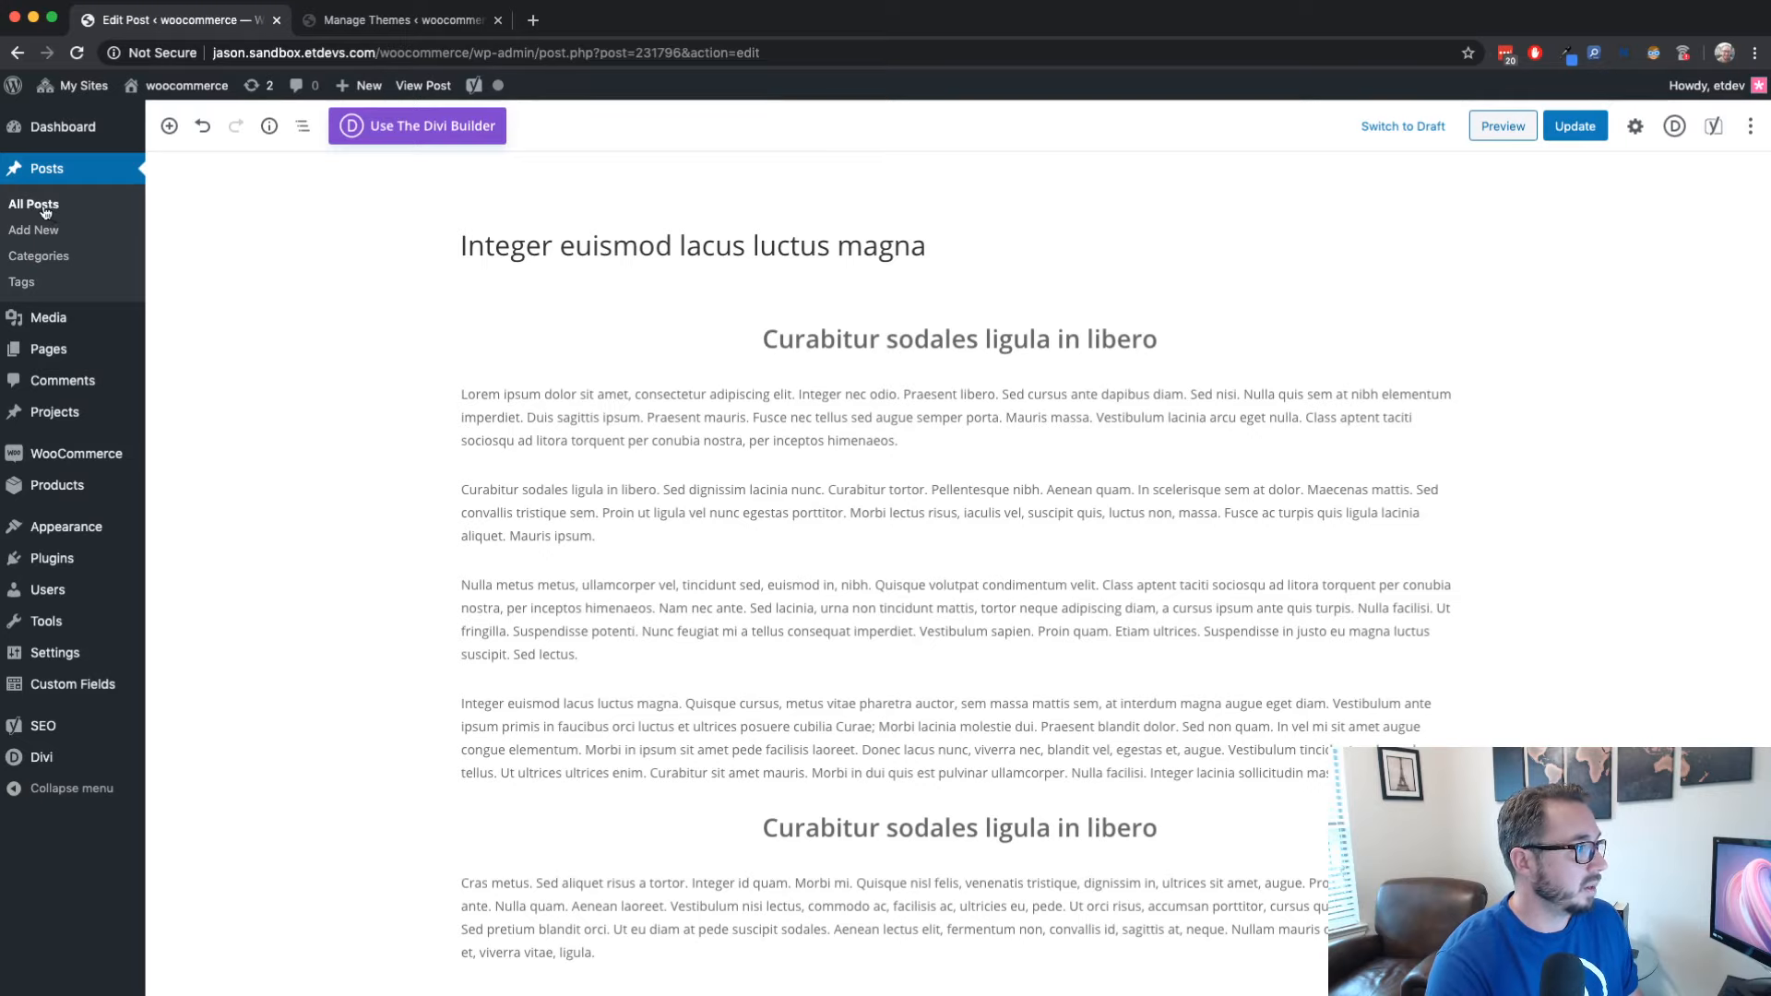
click(1554, 129)
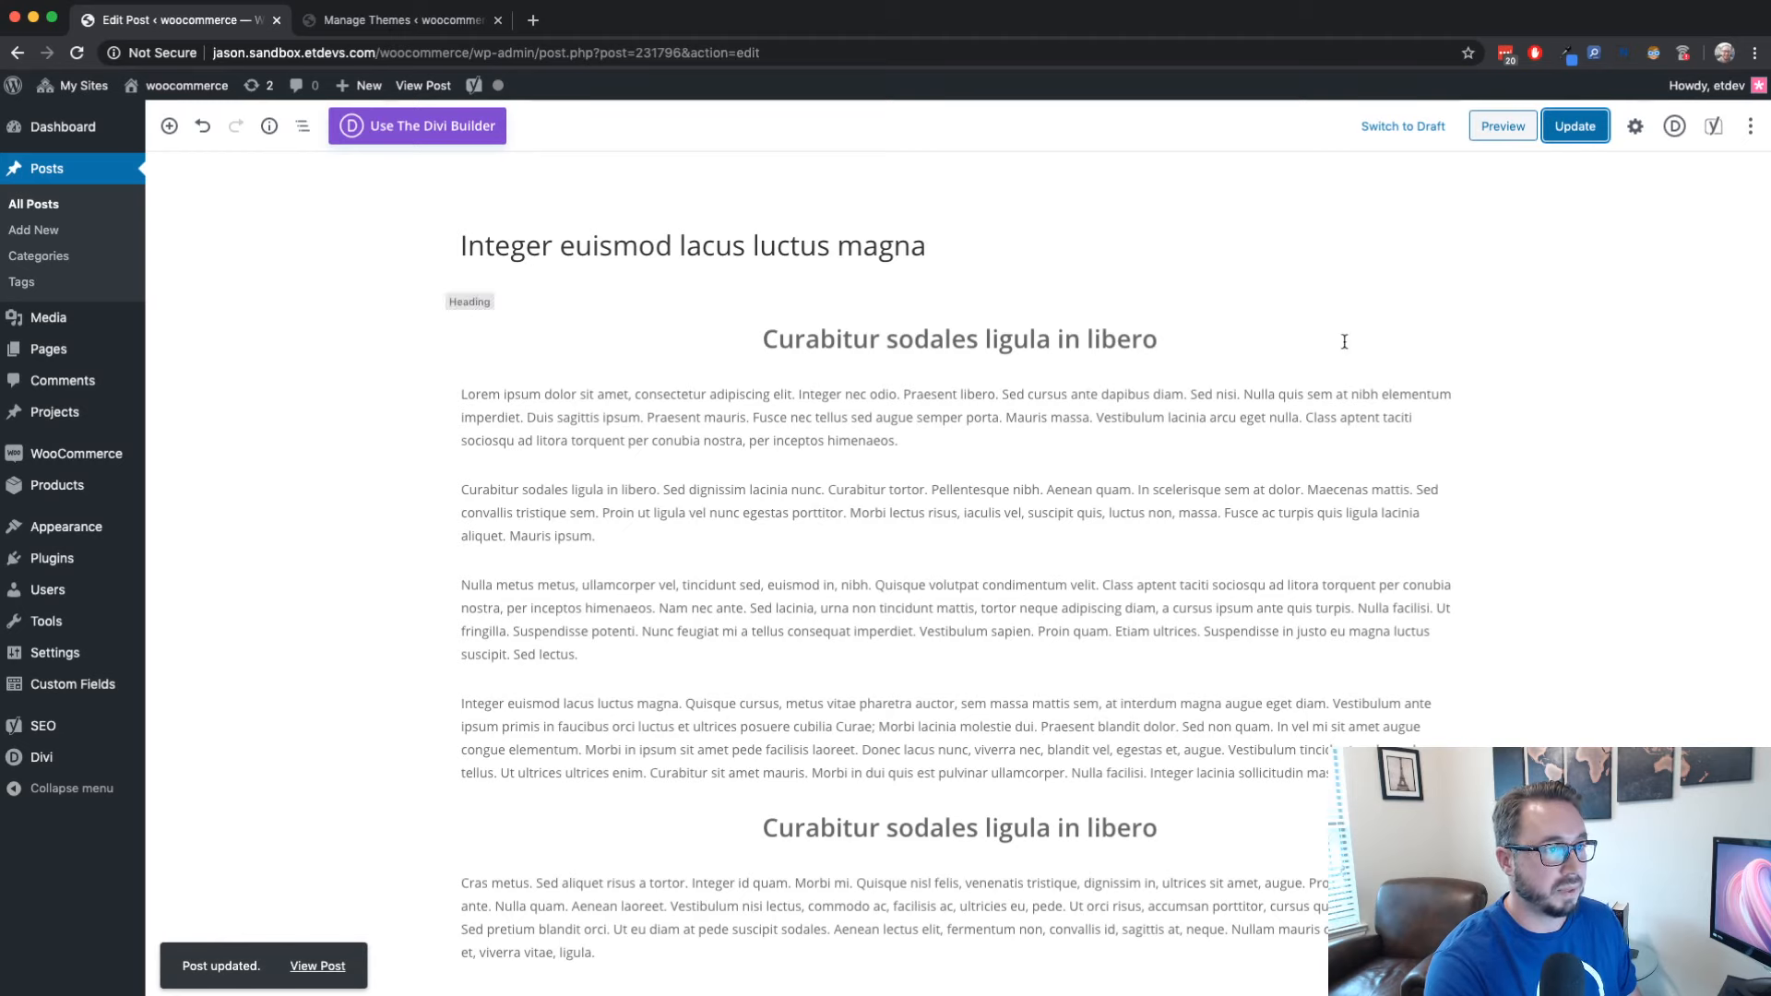
scroll(1165, 413, down, 2)
scroll(1165, 413, down, 5)
scroll(1165, 413, up, 7)
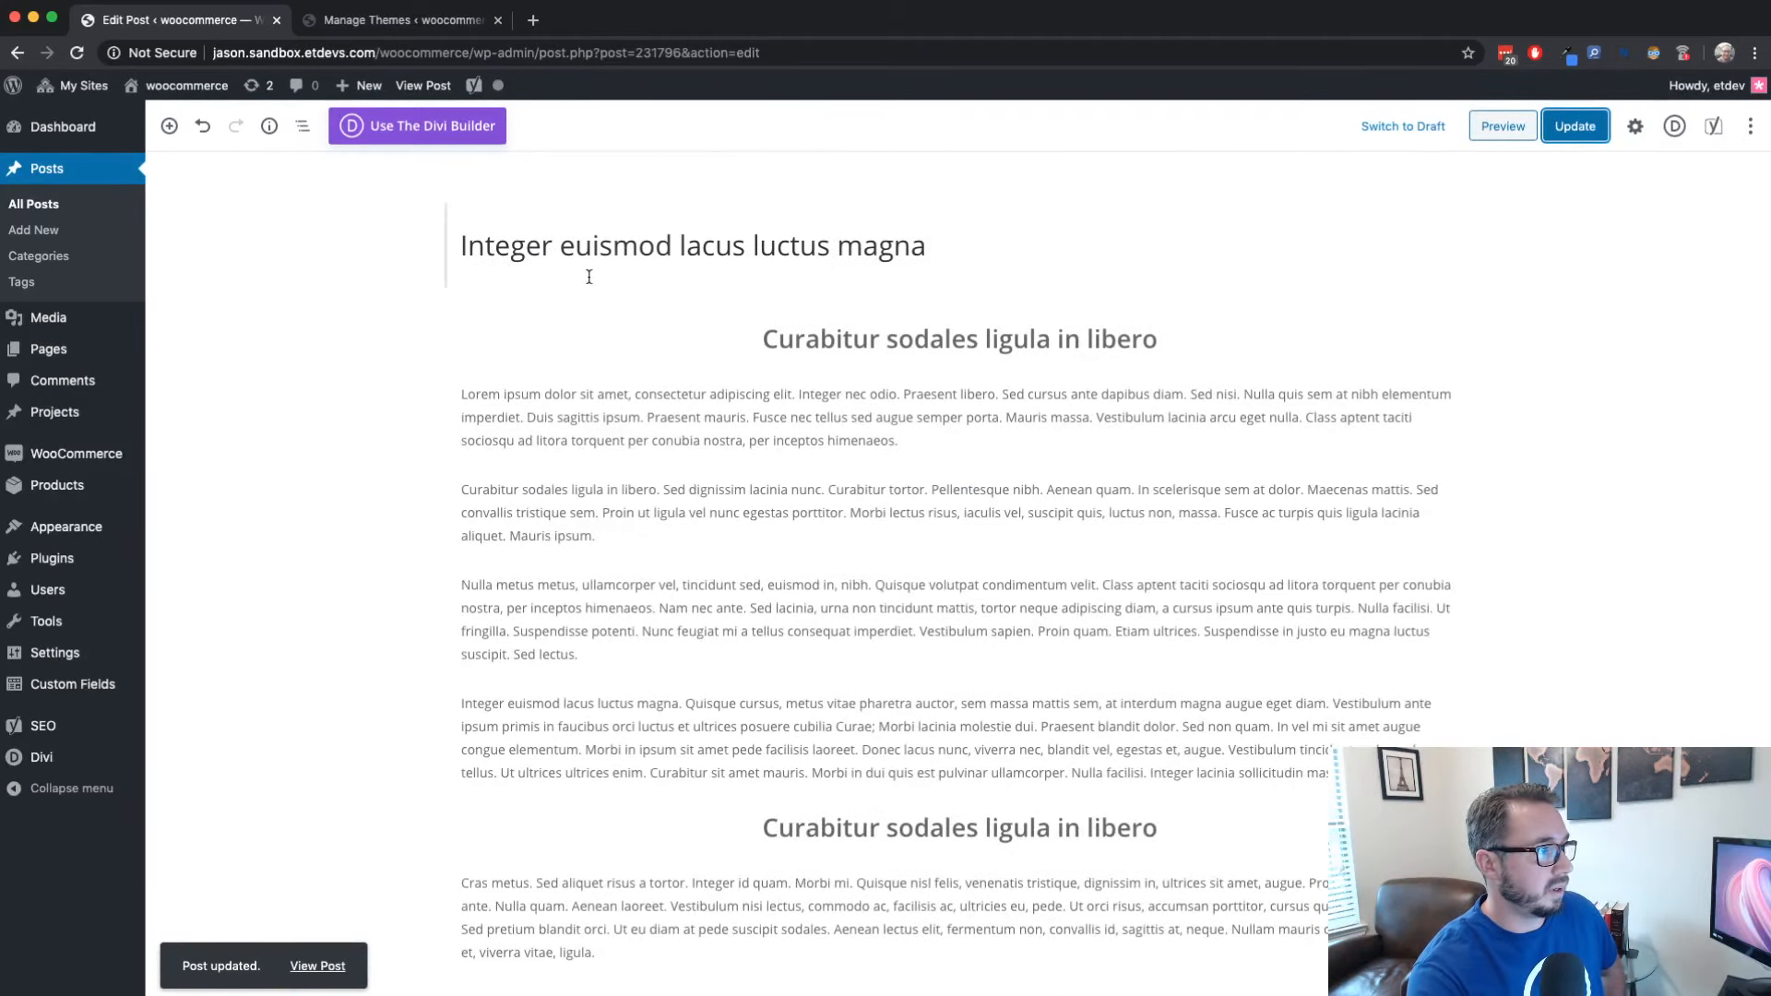
click(1525, 180)
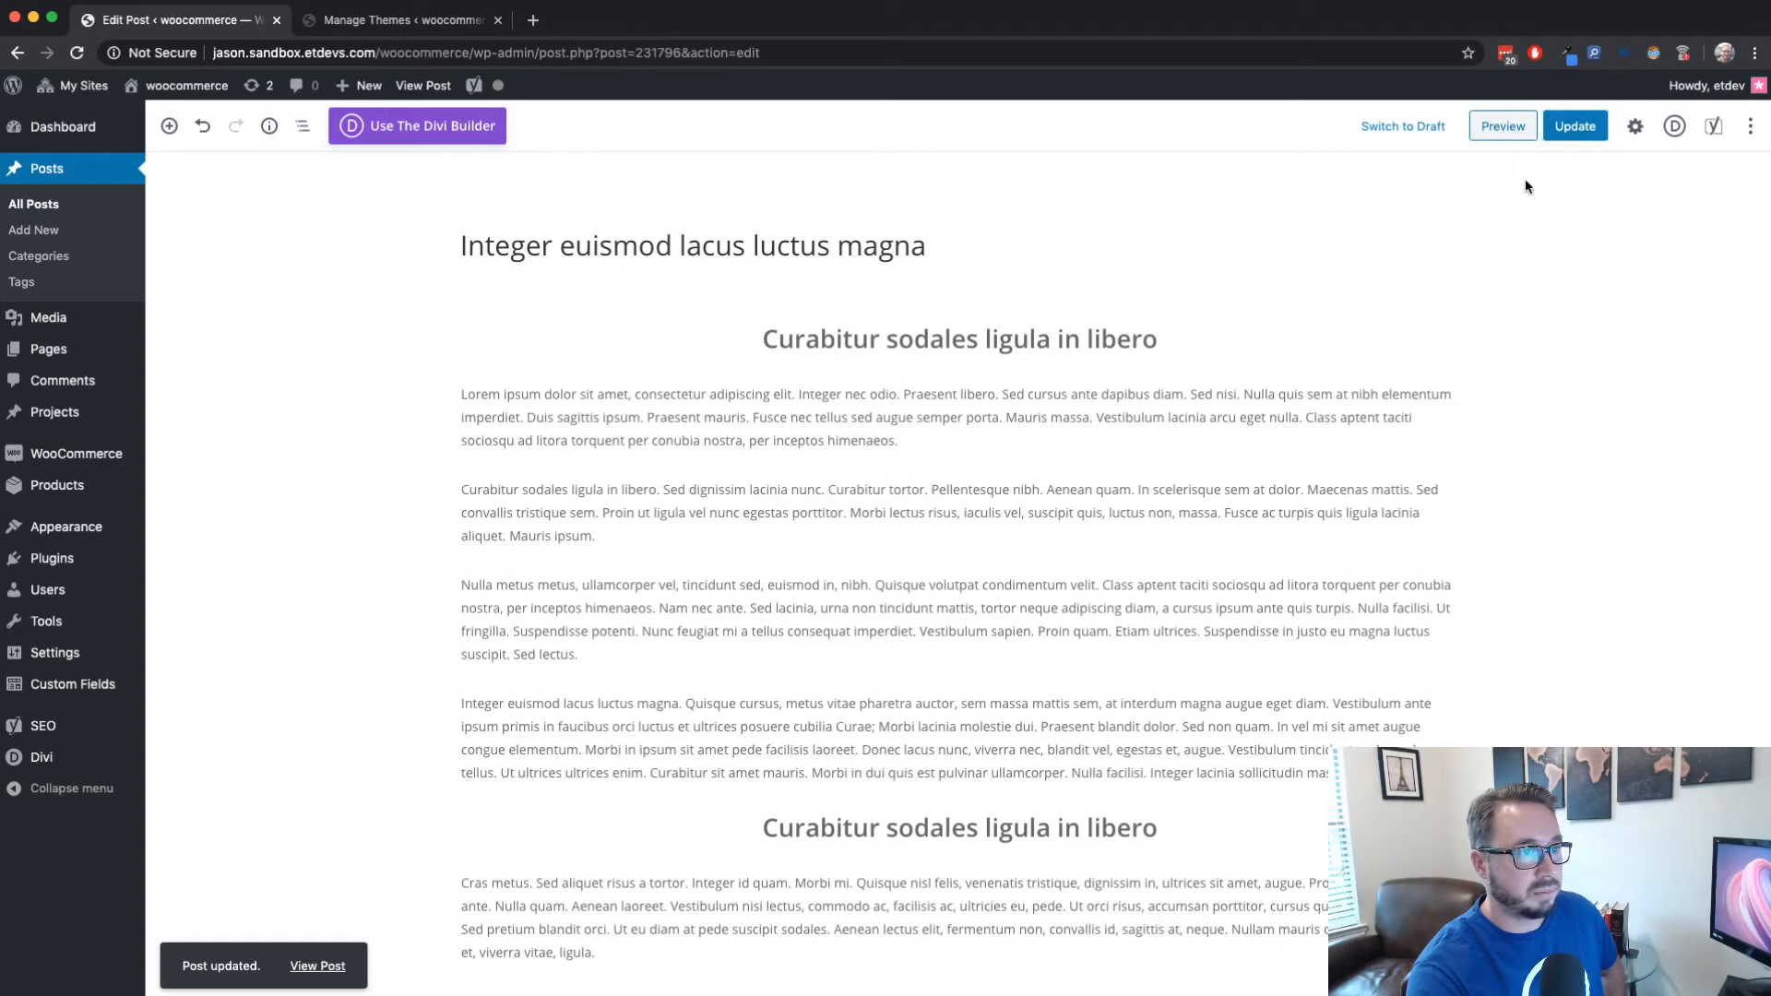
click(1425, 128)
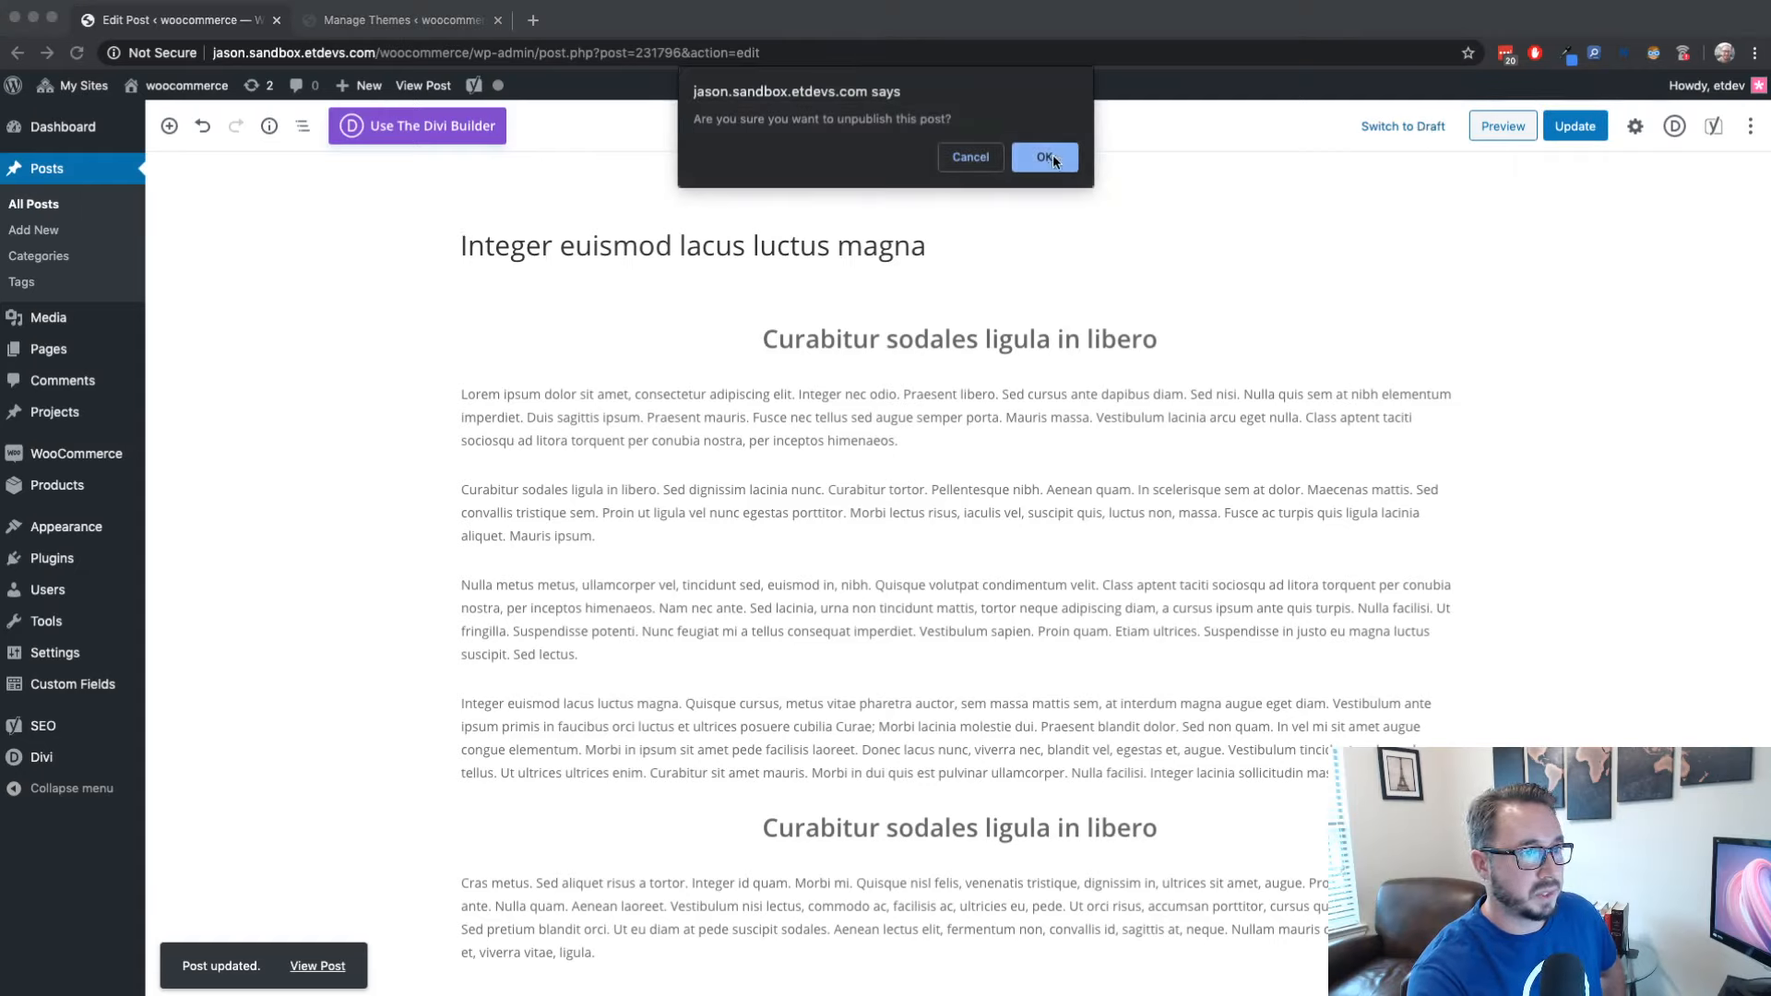
click(973, 158)
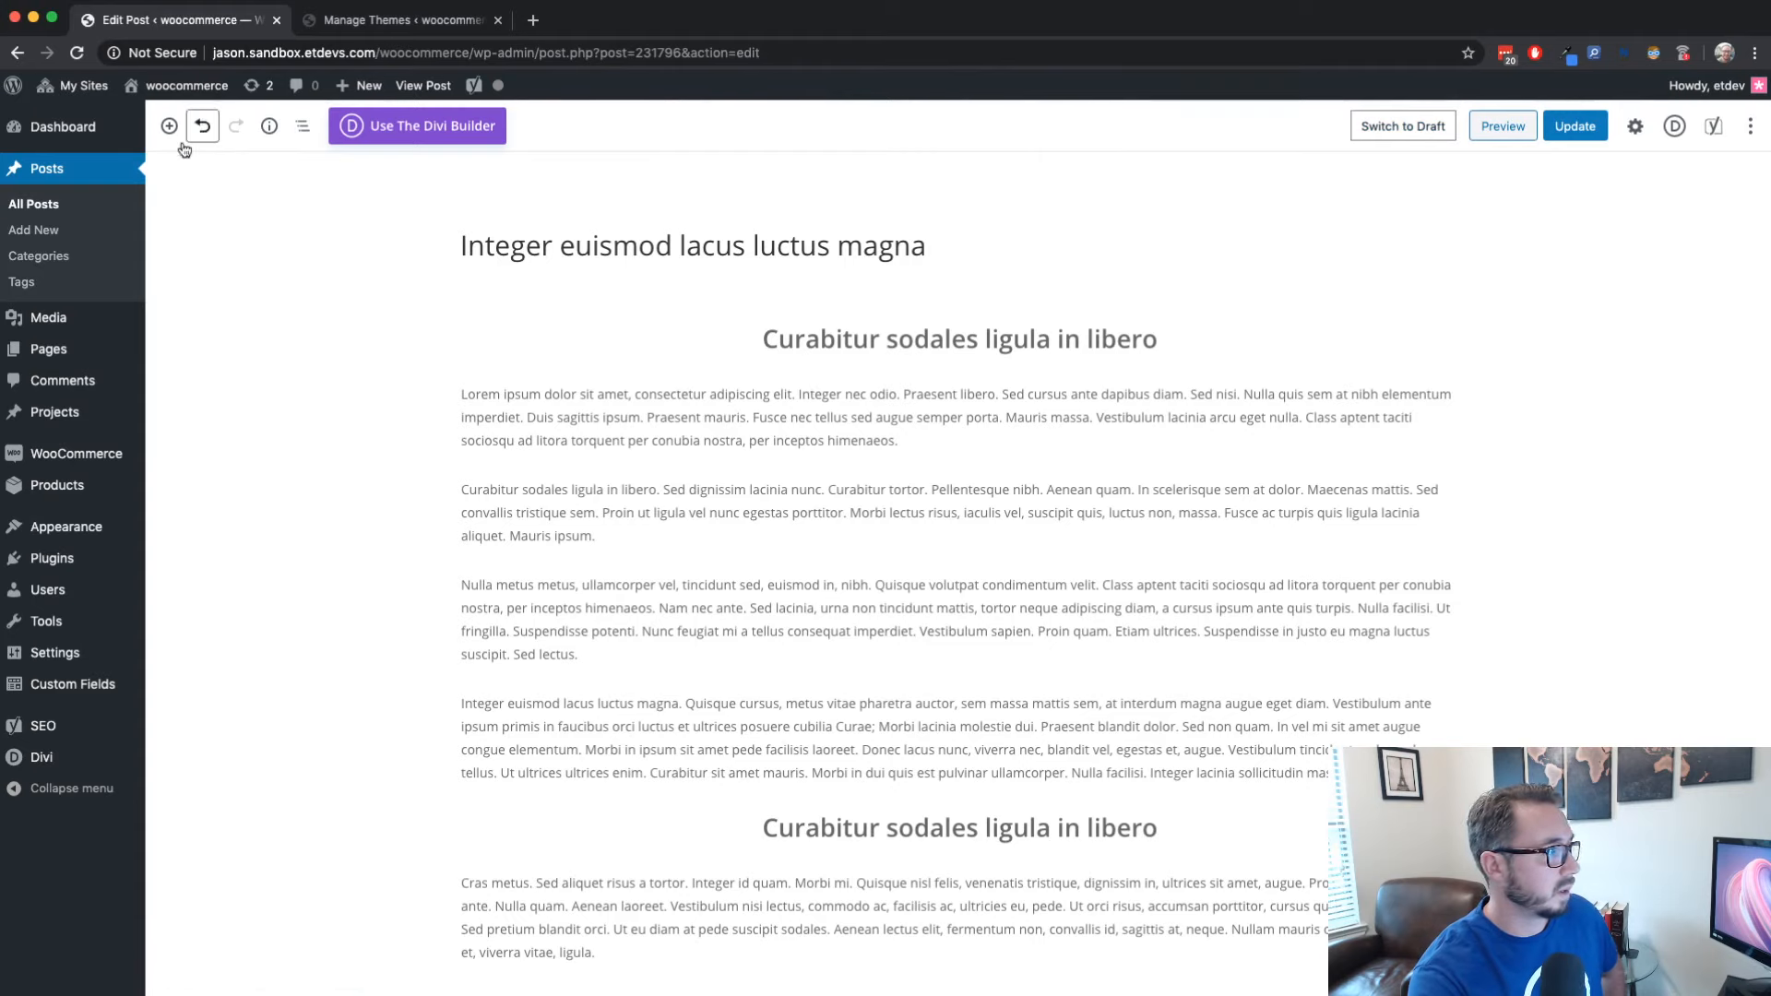
Go to the list of all posts and open "Integer euismod lacus luctus magna" for editing
click(48, 208)
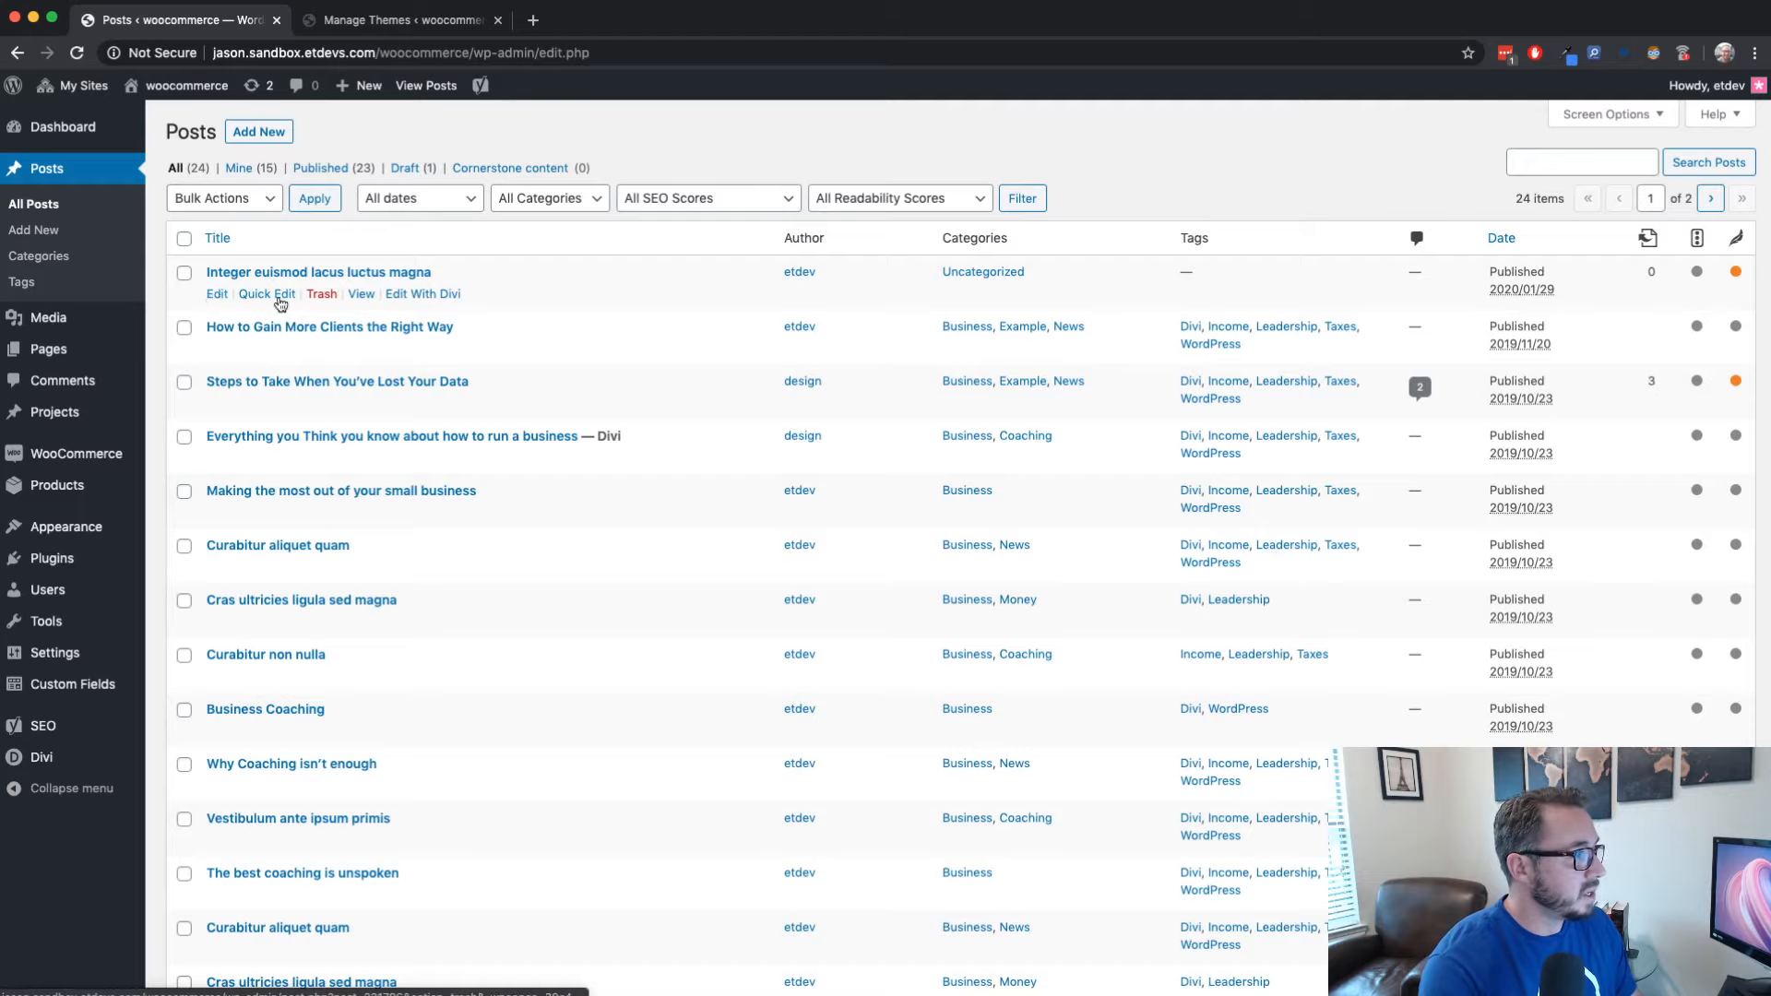
click(217, 294)
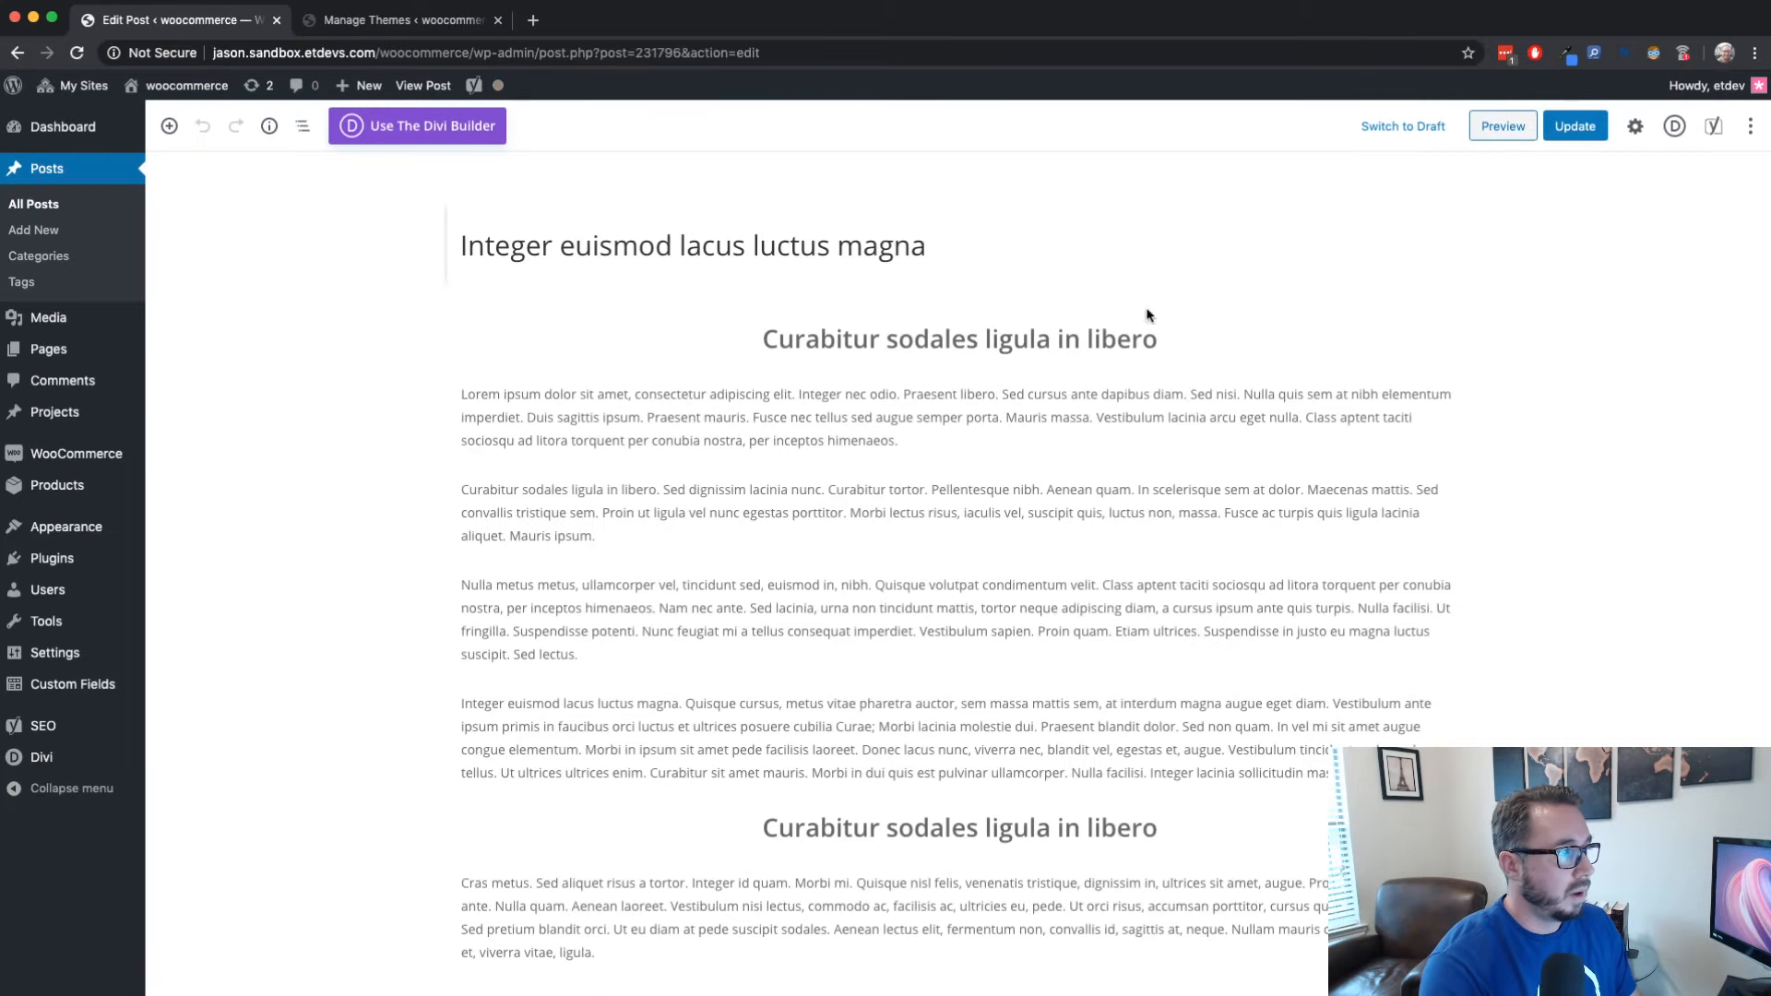
click(959, 364)
drag(931, 412, 937, 401)
Look over the editor's view and tool options, close them, and show the post's settings sidebar
click(1752, 199)
click(1757, 132)
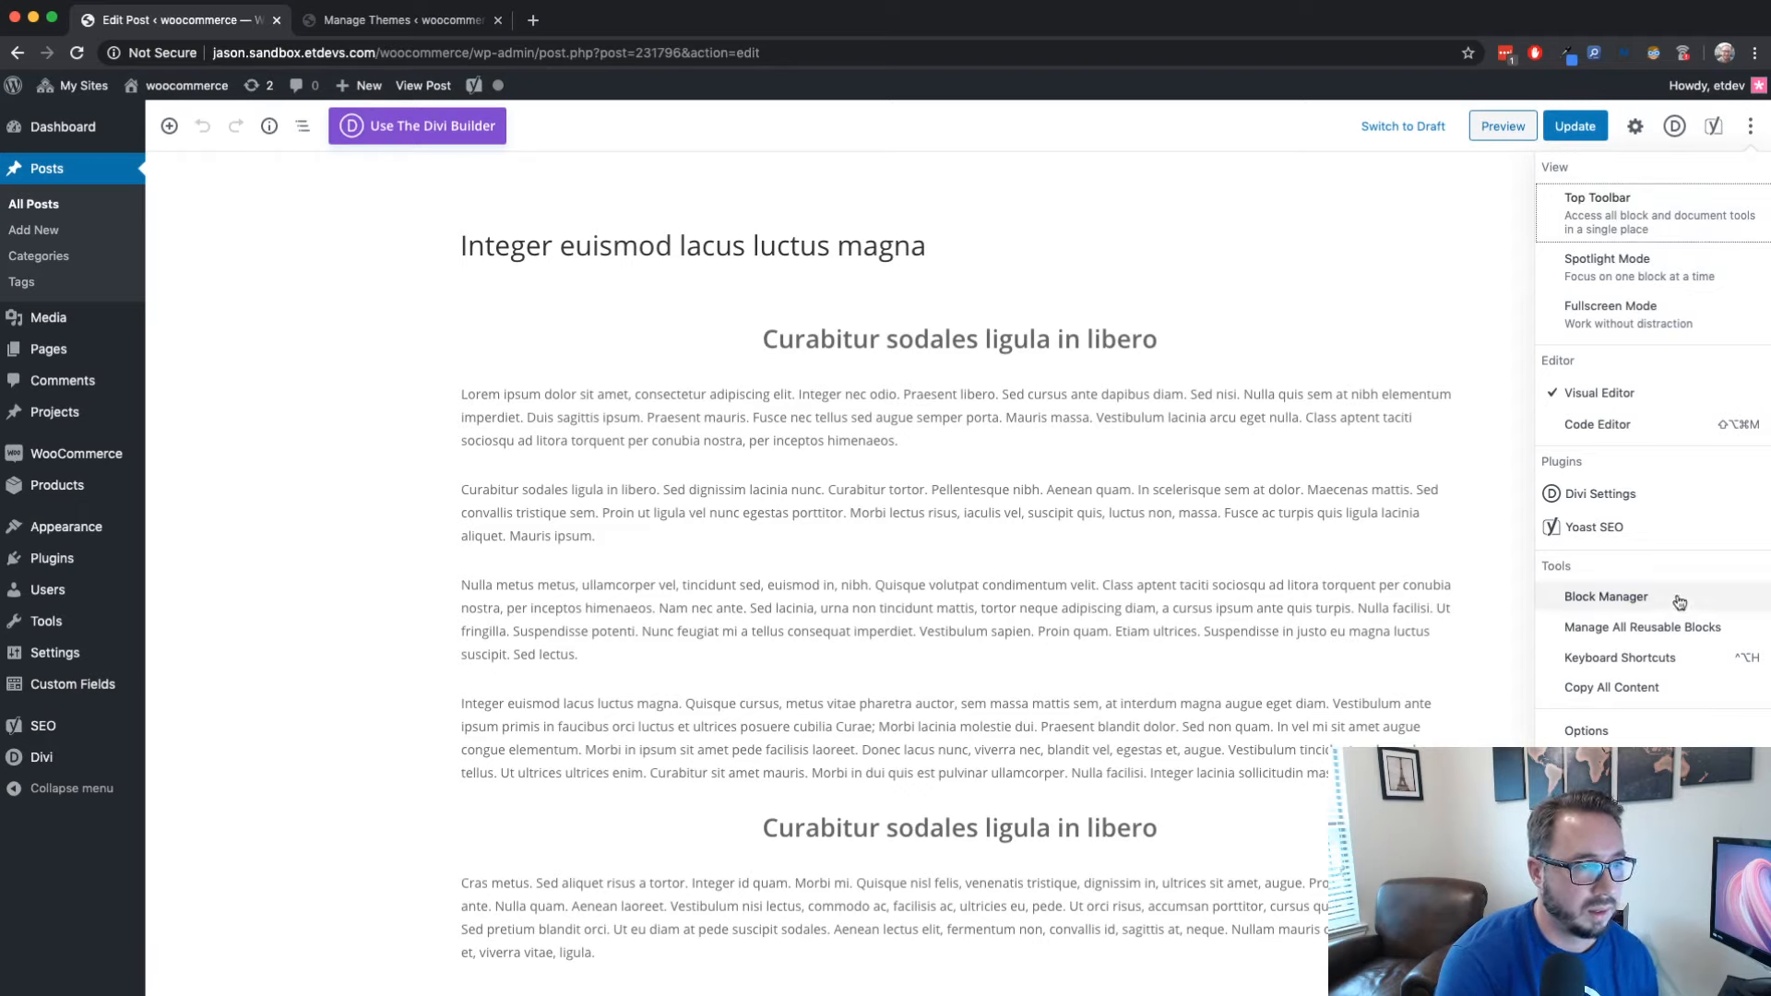
click(1515, 193)
click(1635, 125)
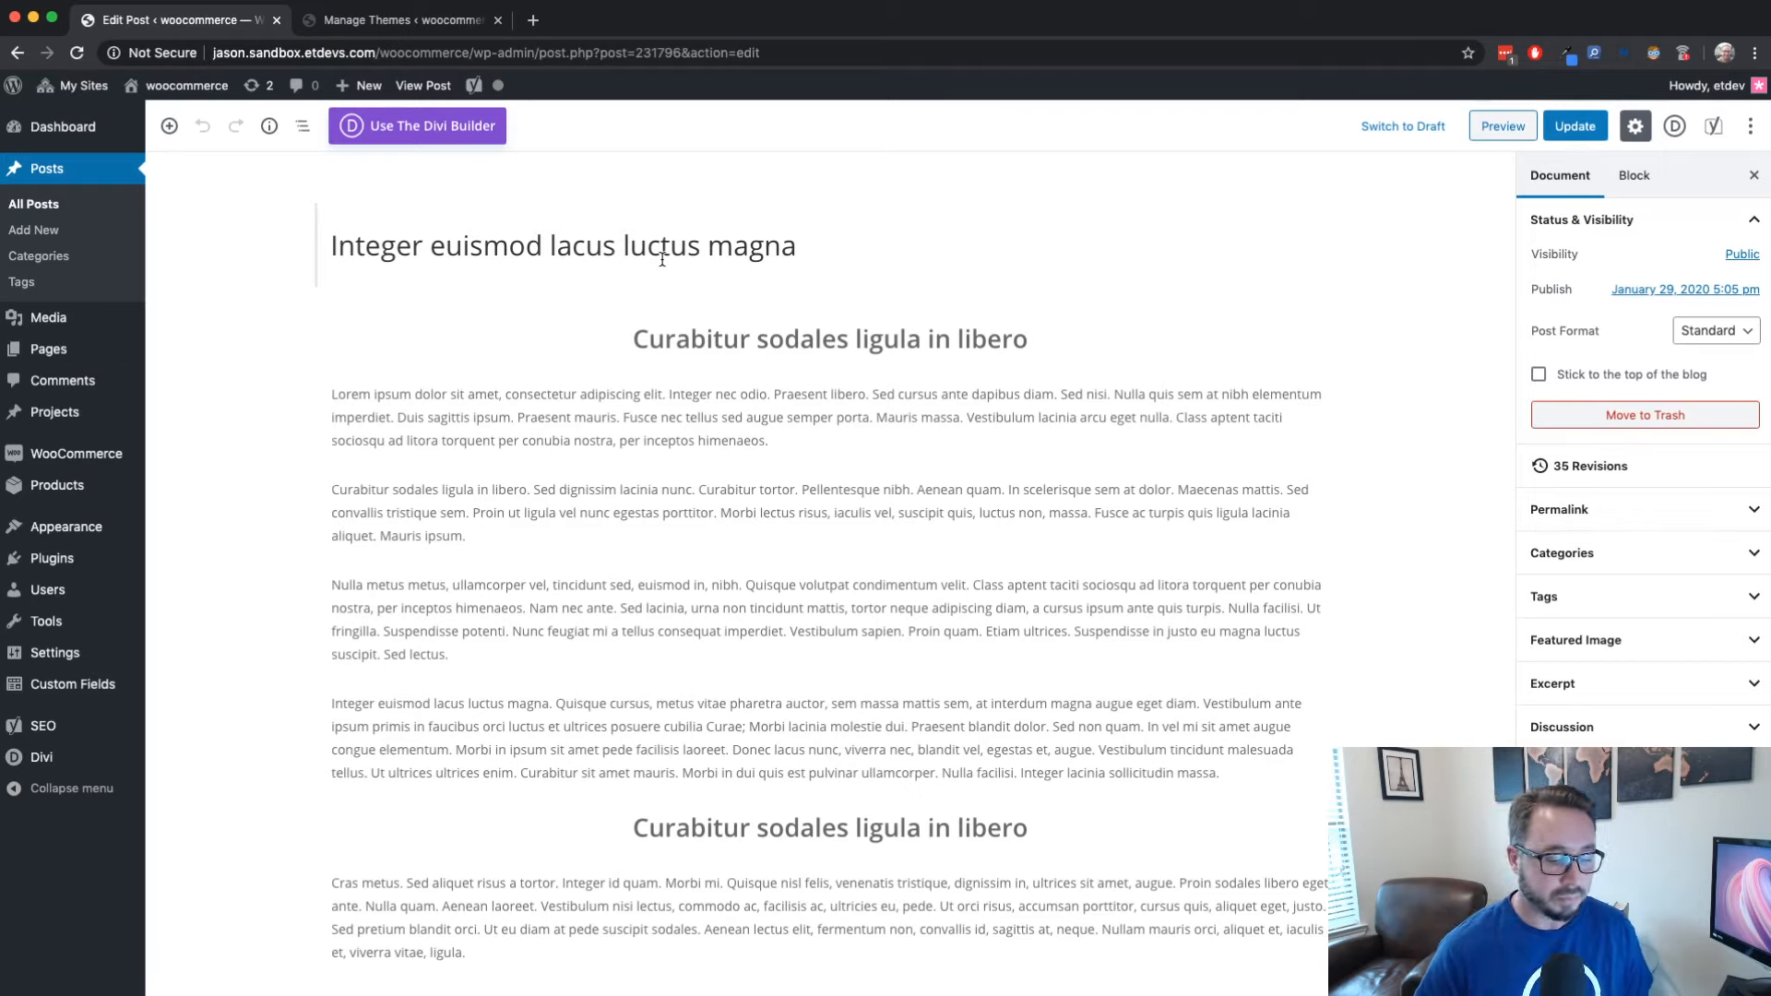
Examine the block settings of the post's paragraphs and its second heading by selecting them one after another
click(839, 395)
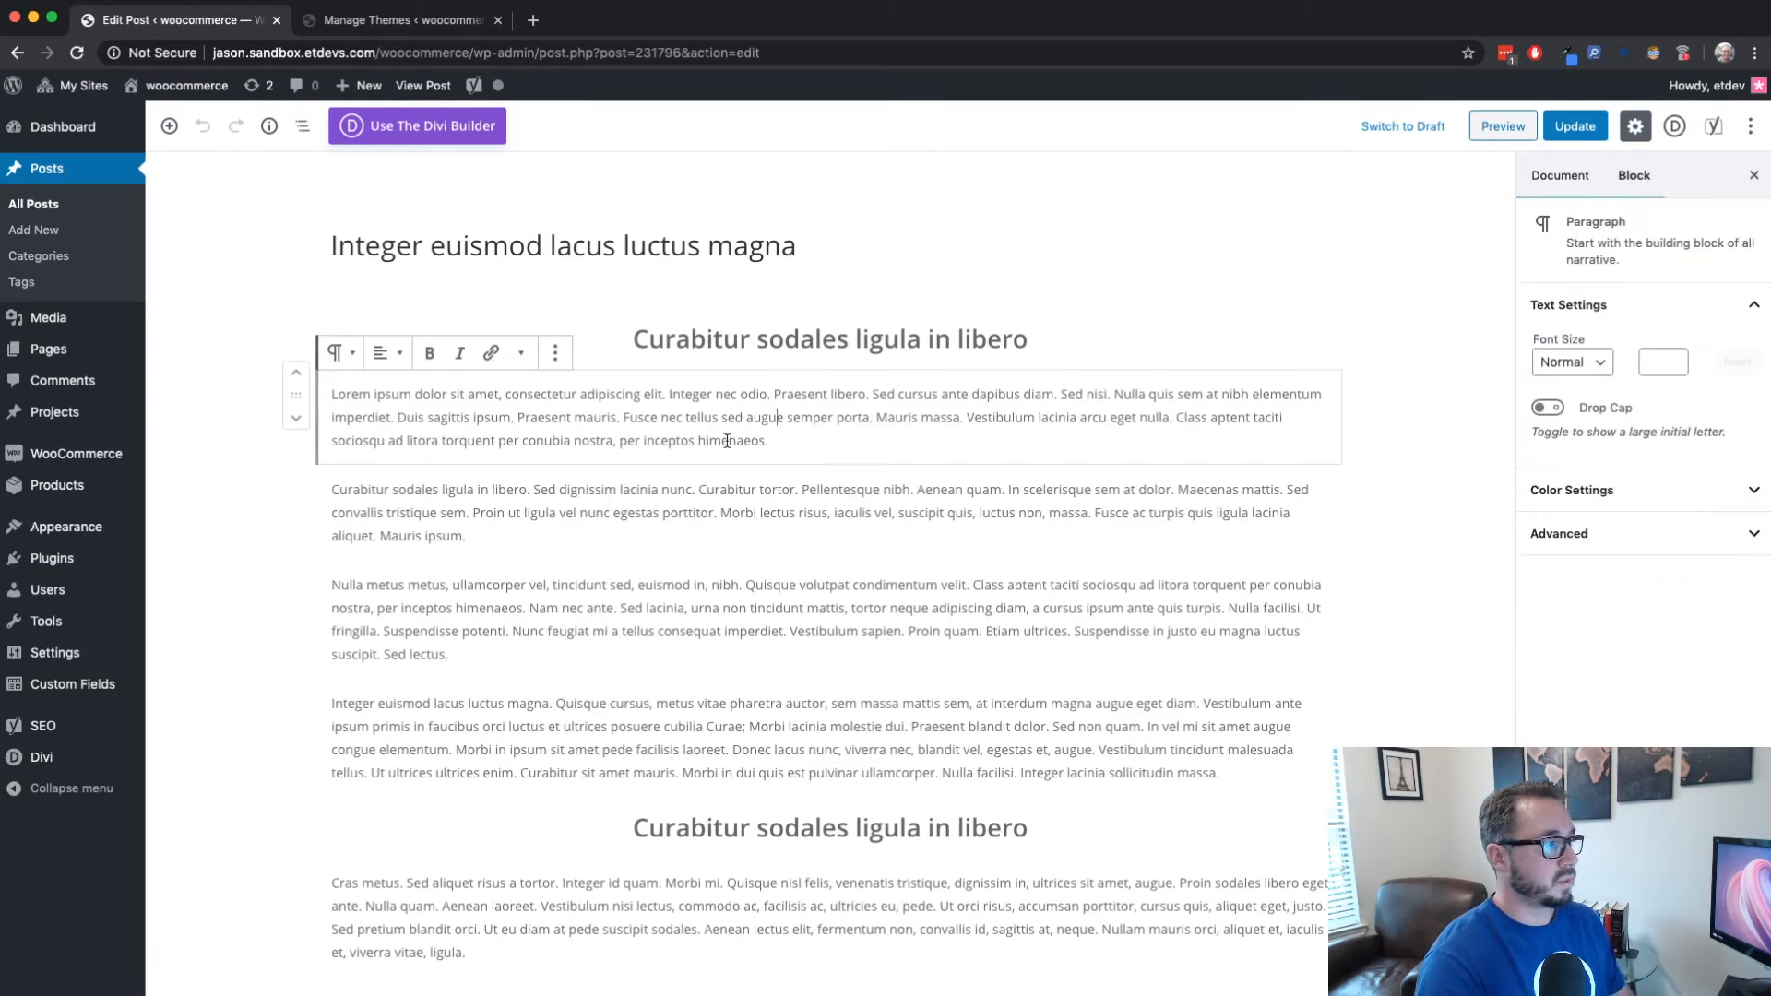
click(812, 493)
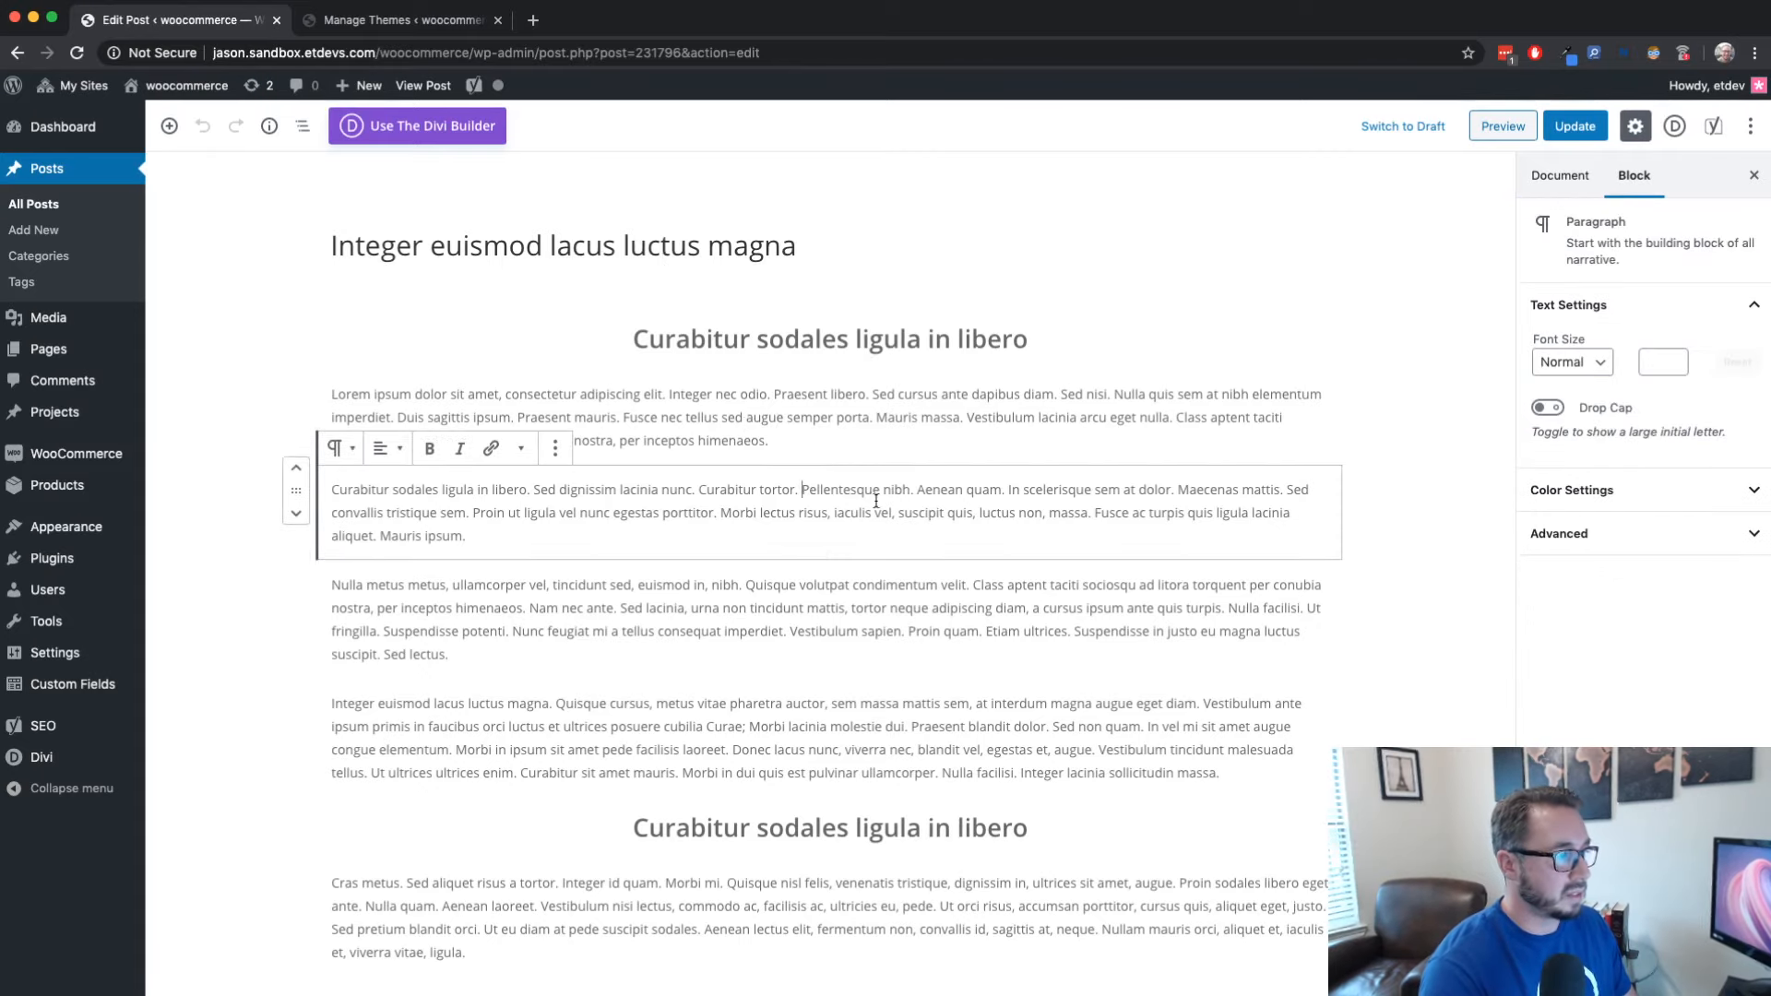
click(814, 584)
click(813, 701)
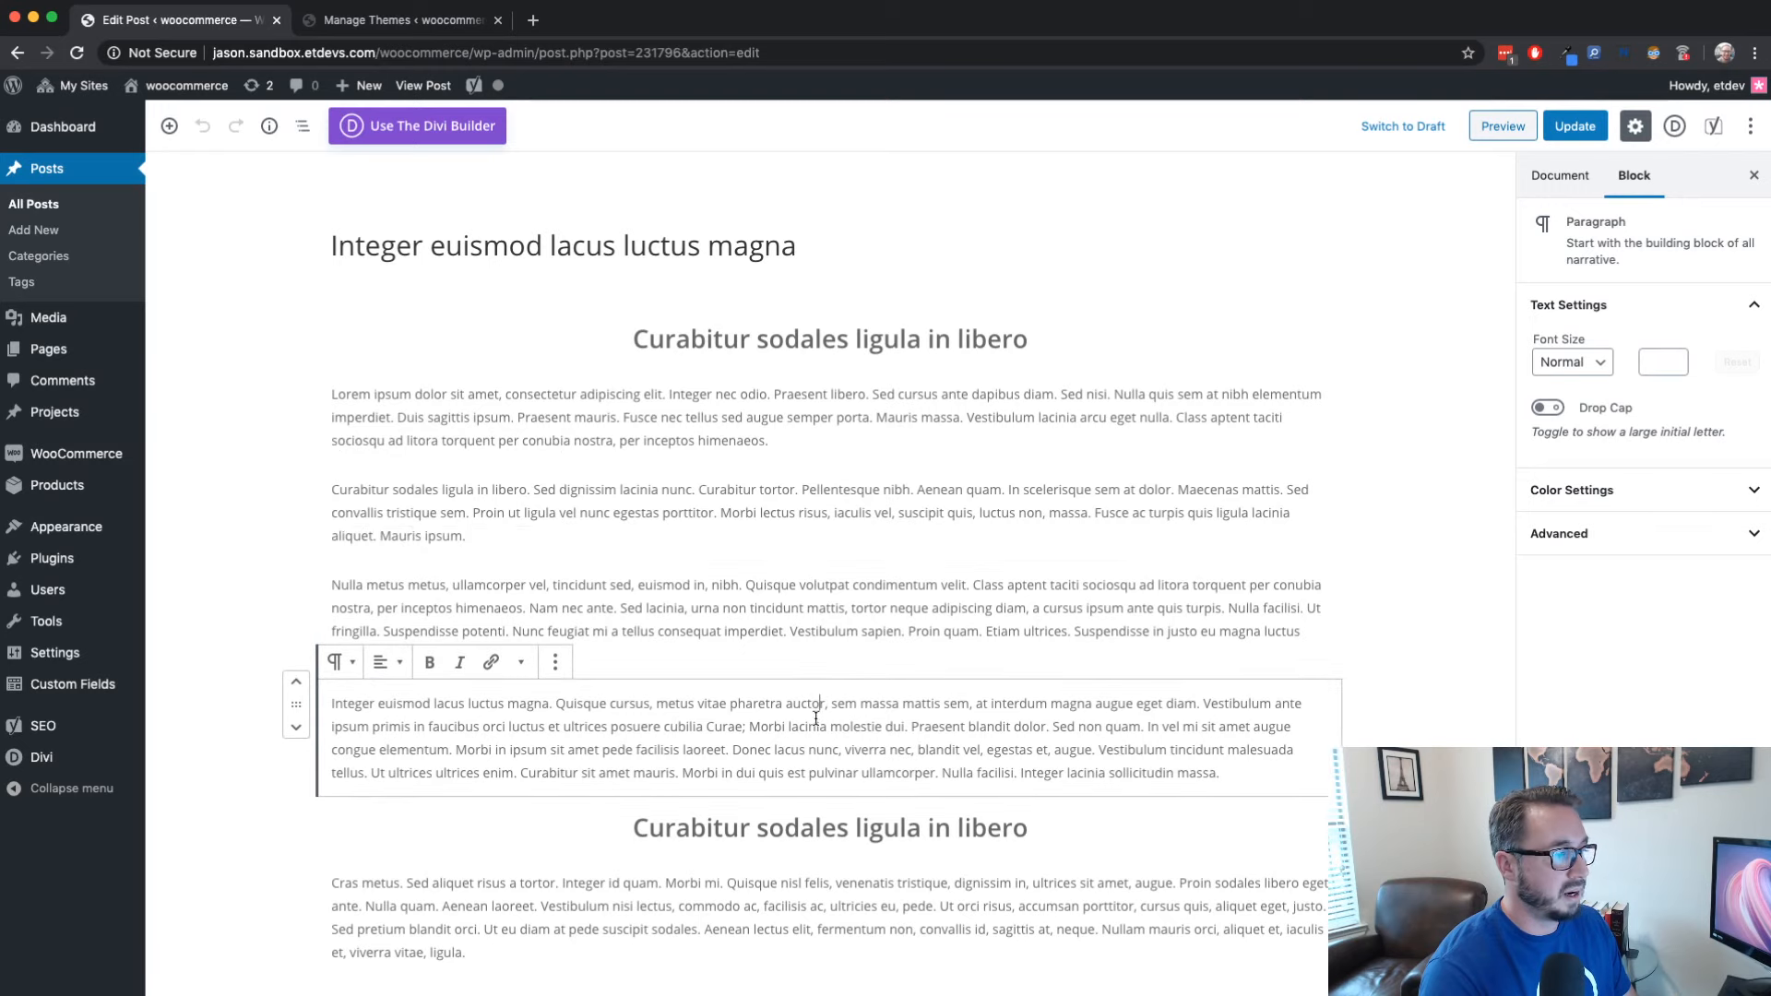
scroll(815, 721, down, 2)
click(816, 687)
scroll(830, 646, down, 1)
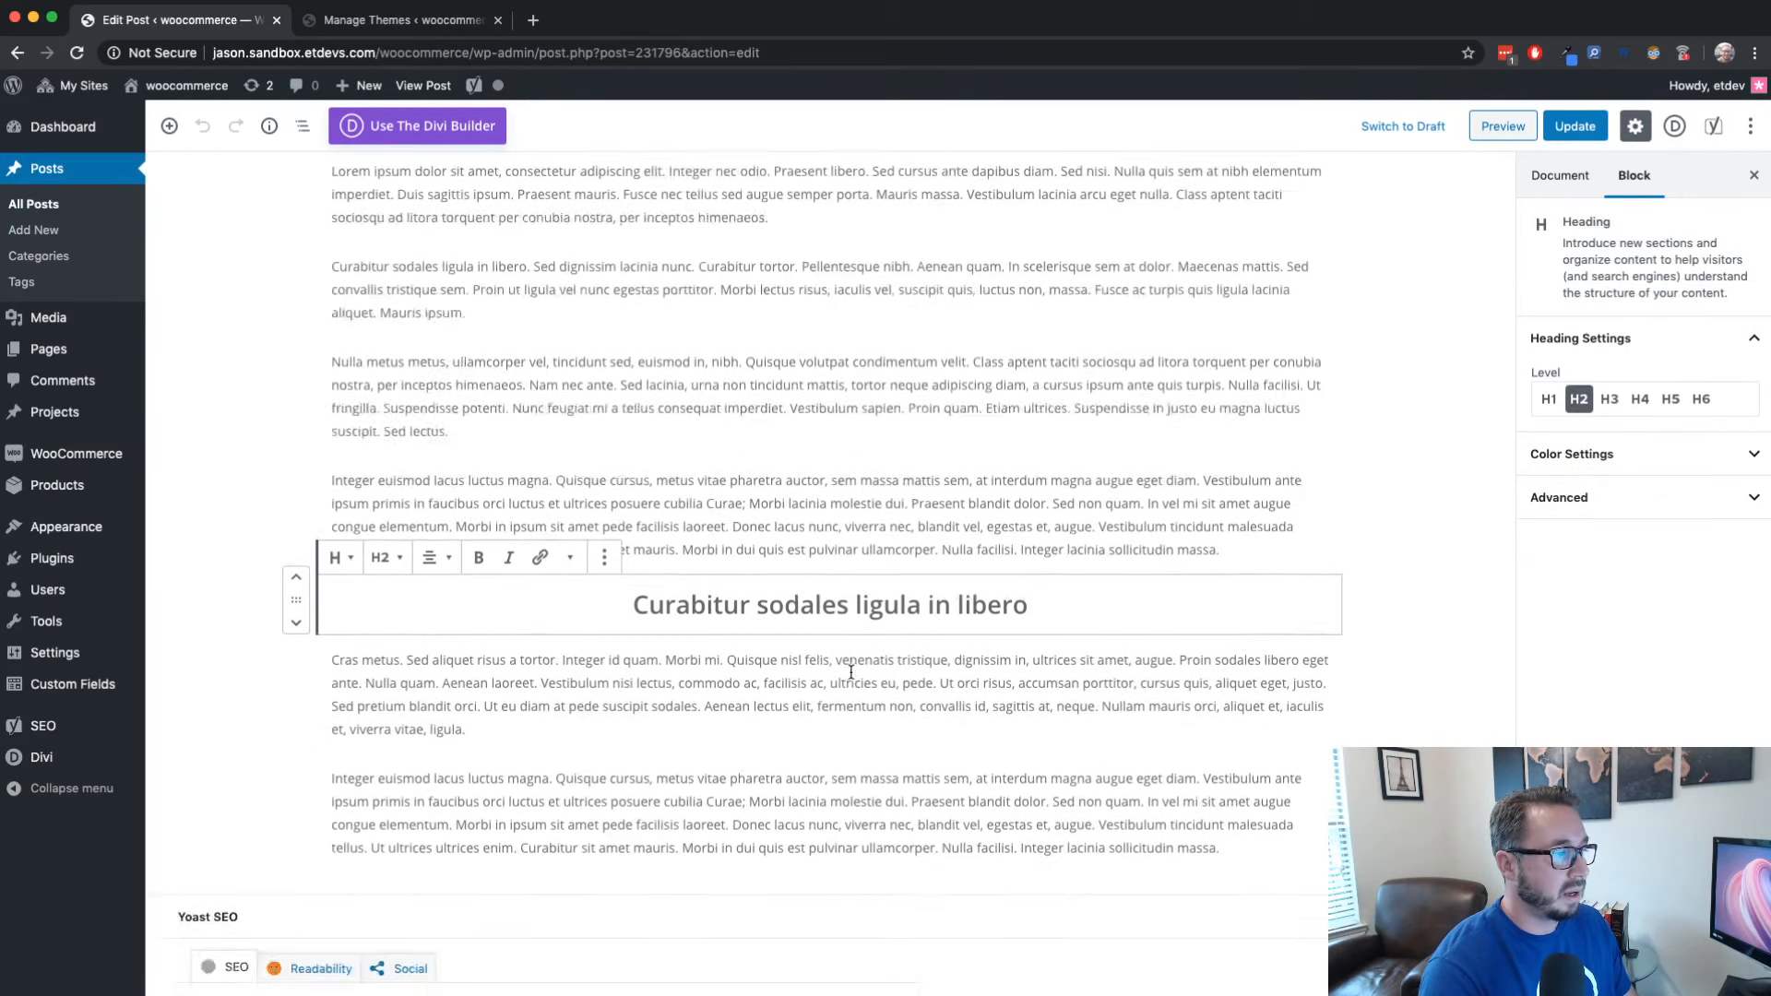
scroll(849, 668, up, 1)
scroll(850, 677, up, 1)
Insert a Divi Layout block between the fourth paragraph and the second heading
click(824, 621)
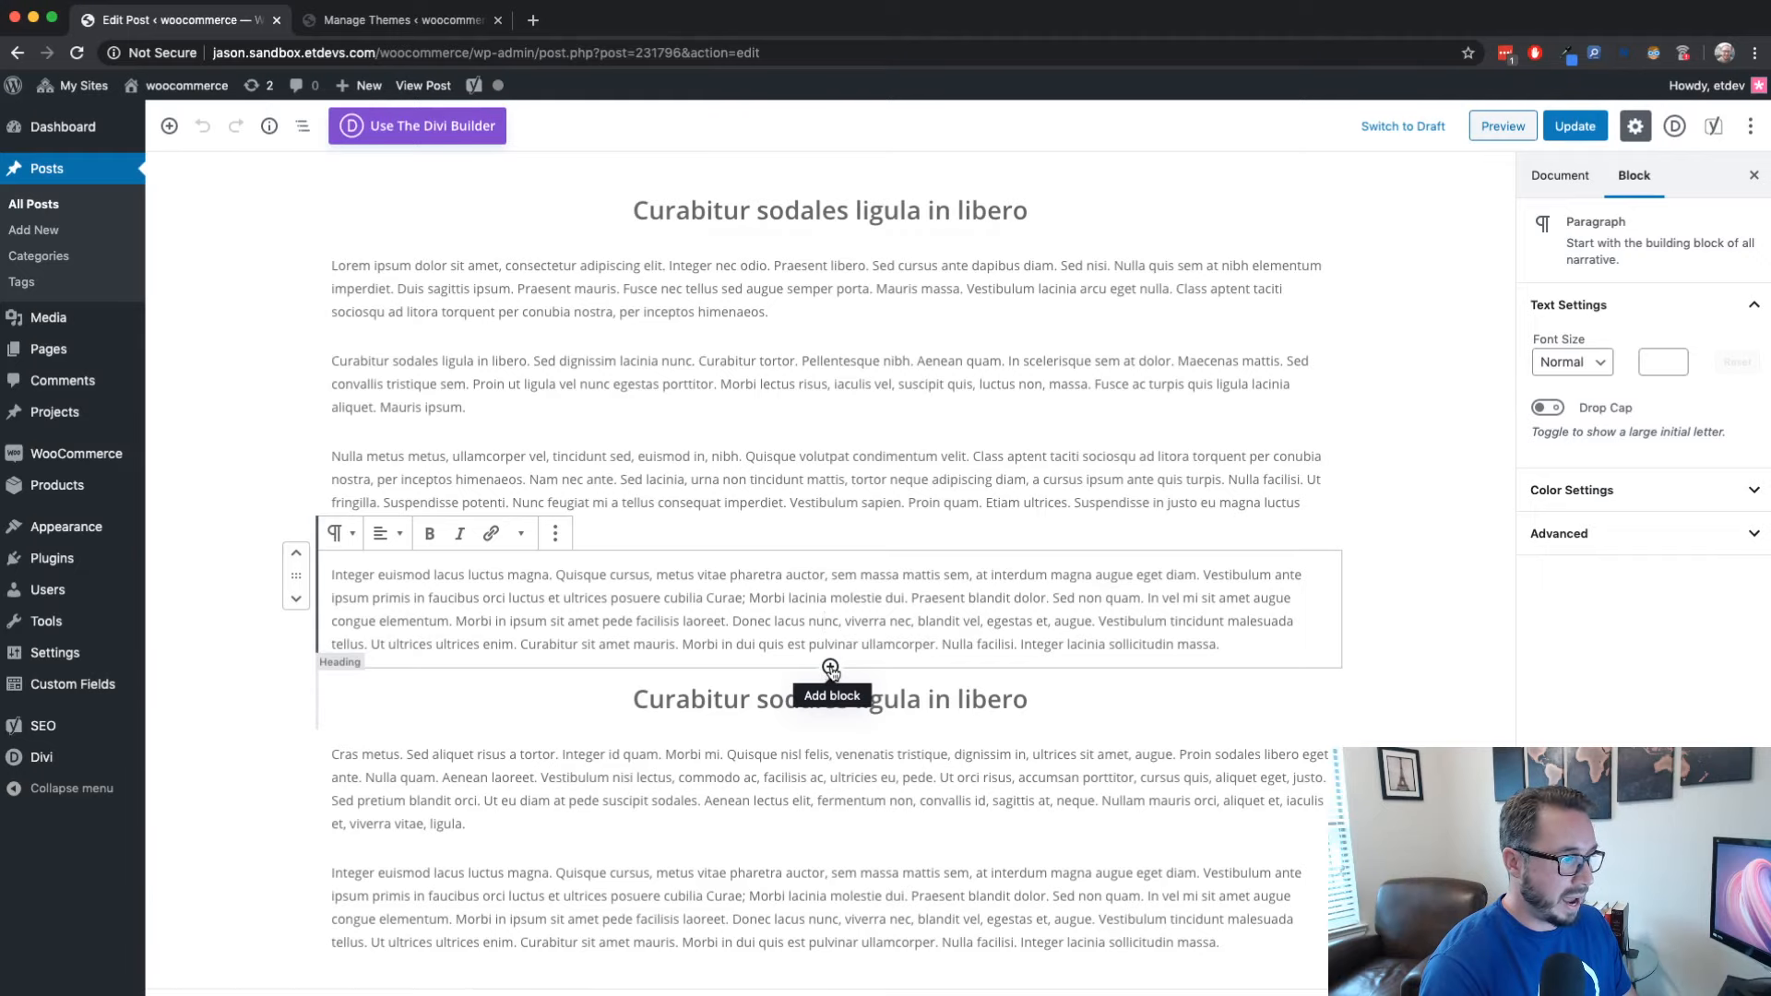
click(830, 667)
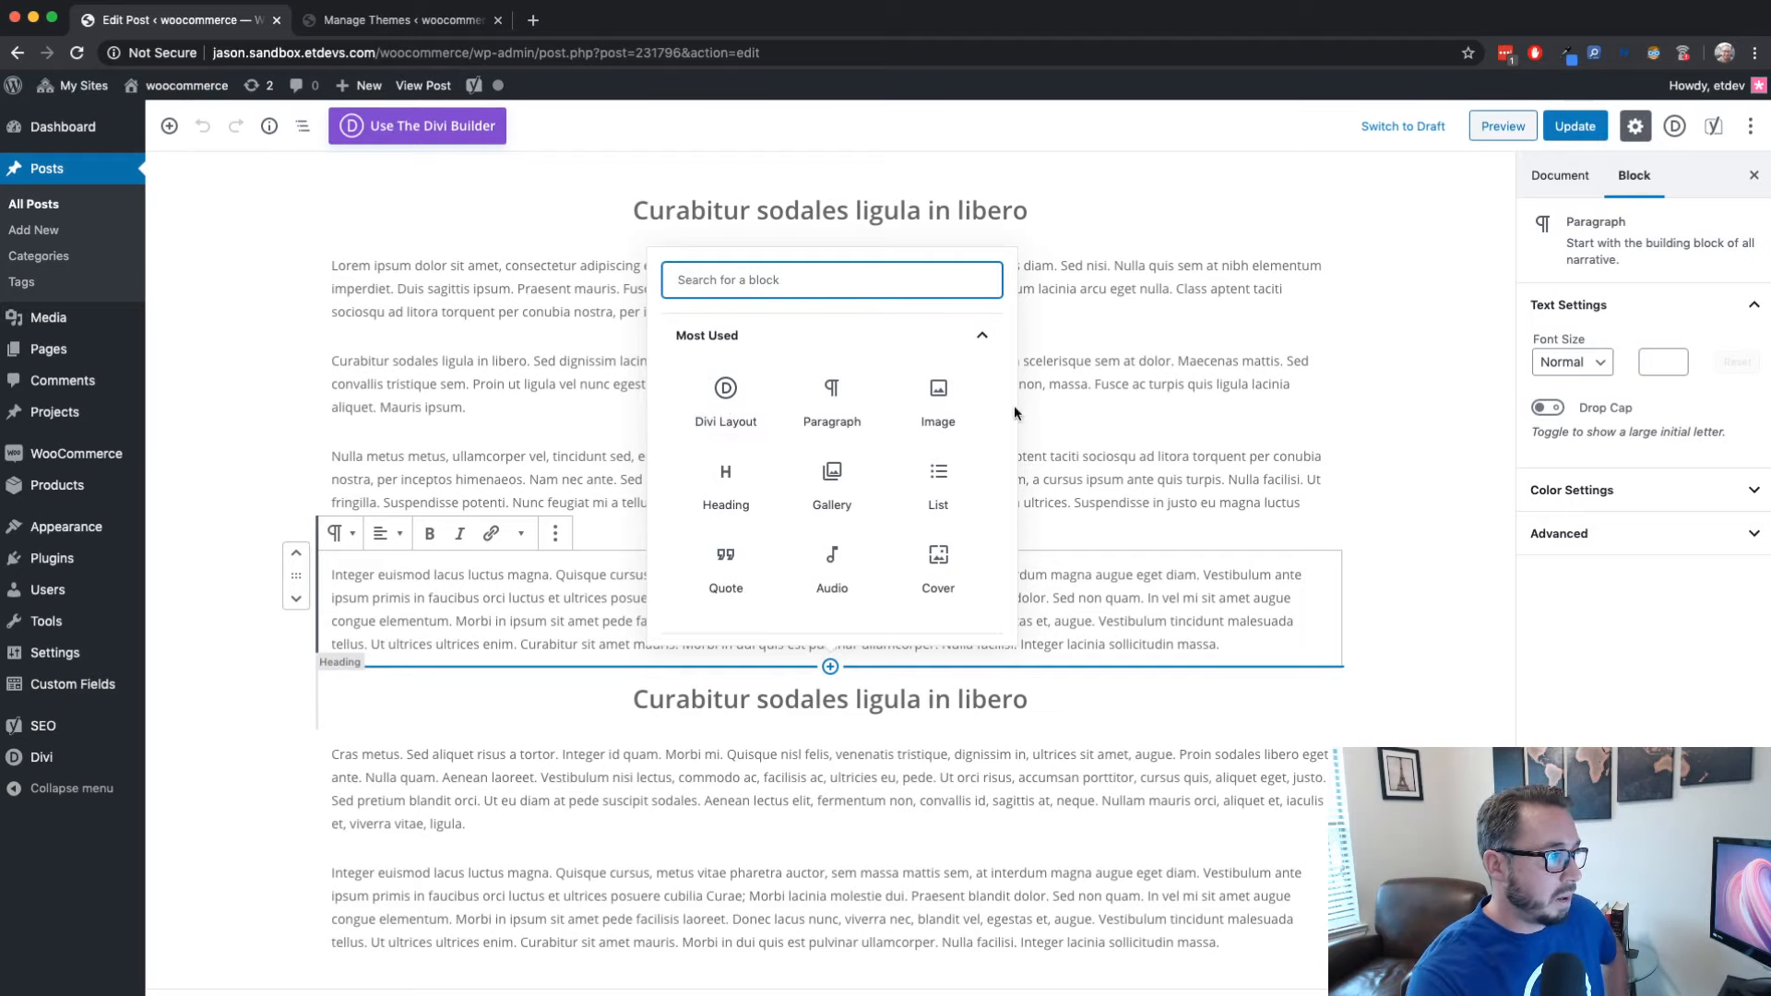
click(726, 402)
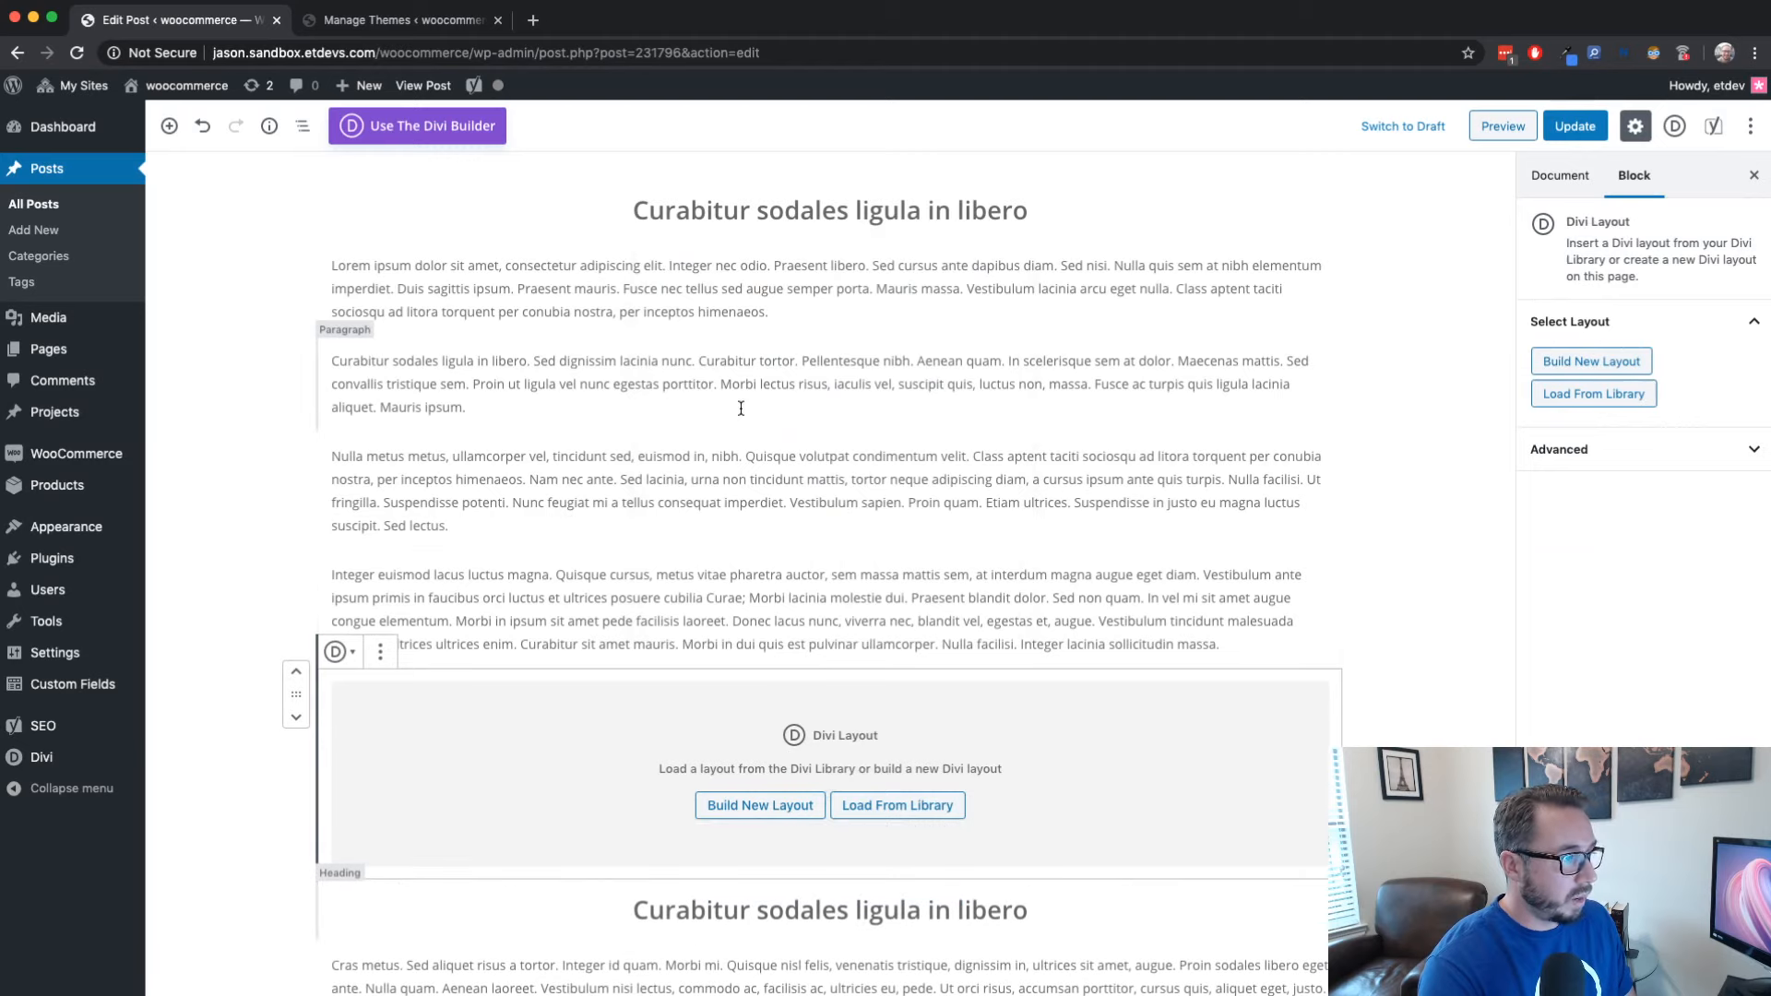
Start building a new layout from scratch in the empty Divi Layout block
scroll(1000, 502, down, 3)
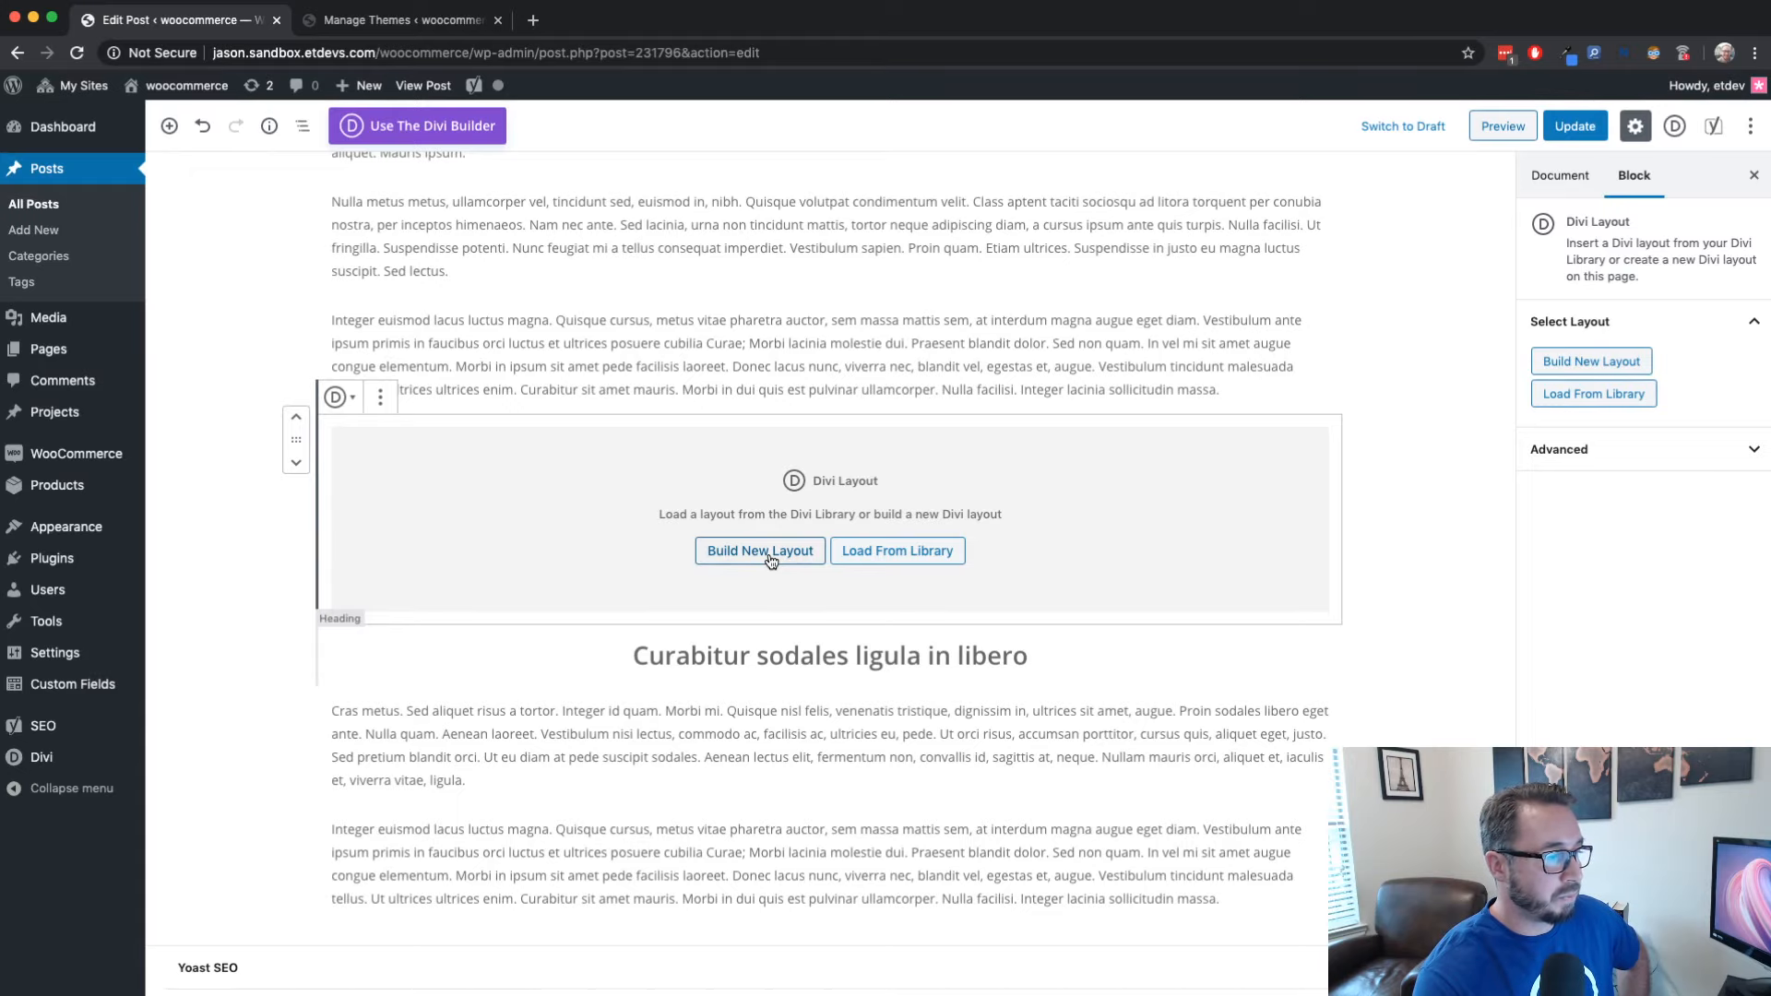
scroll(771, 554, down, 1)
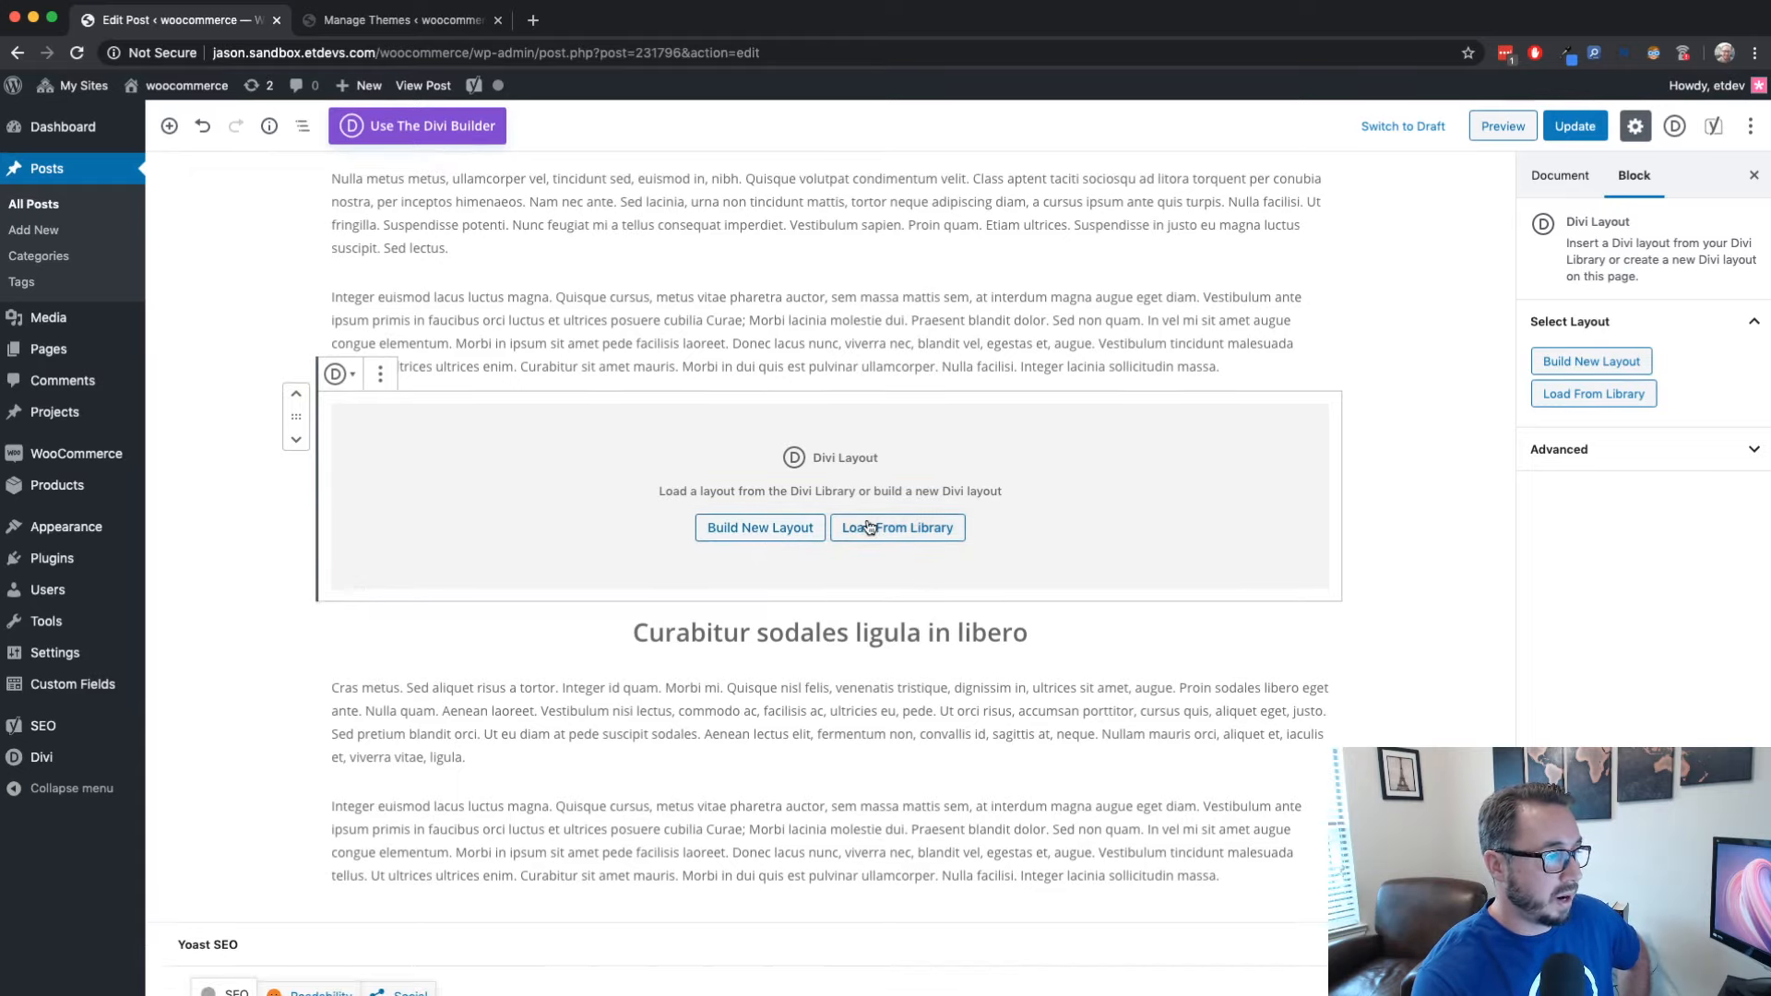
scroll(774, 516, up, 1)
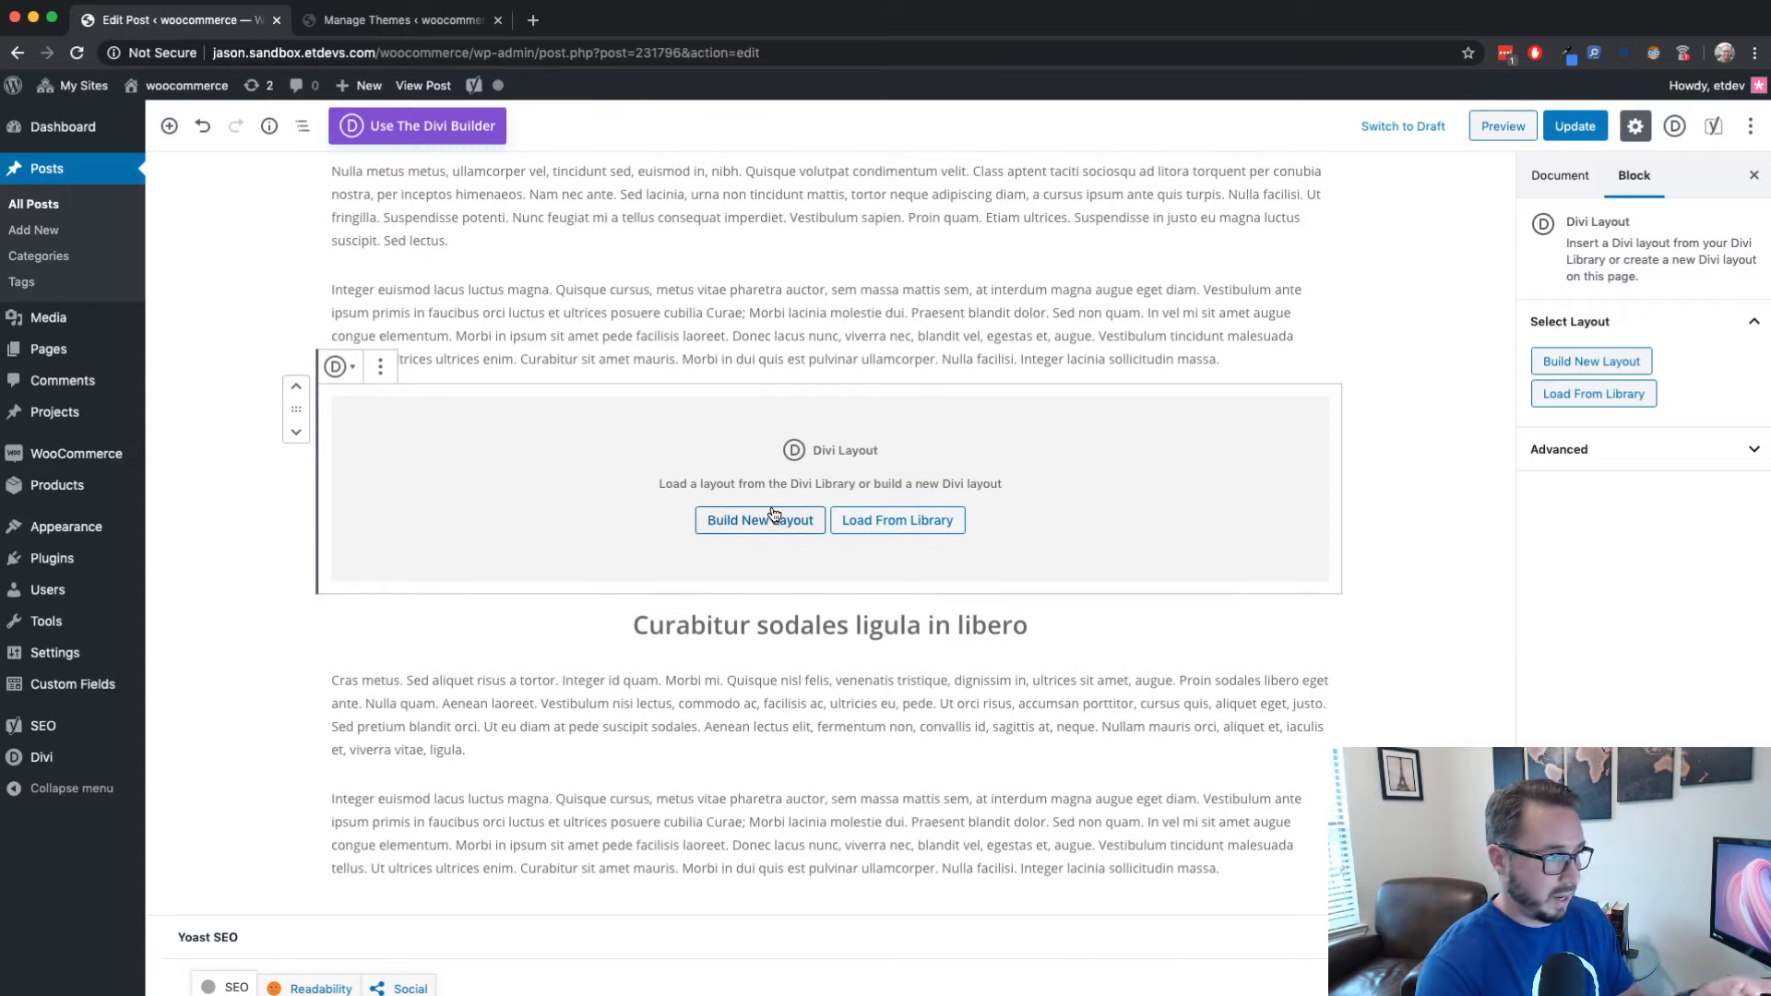
scroll(773, 517, up, 1)
scroll(766, 534, up, 1)
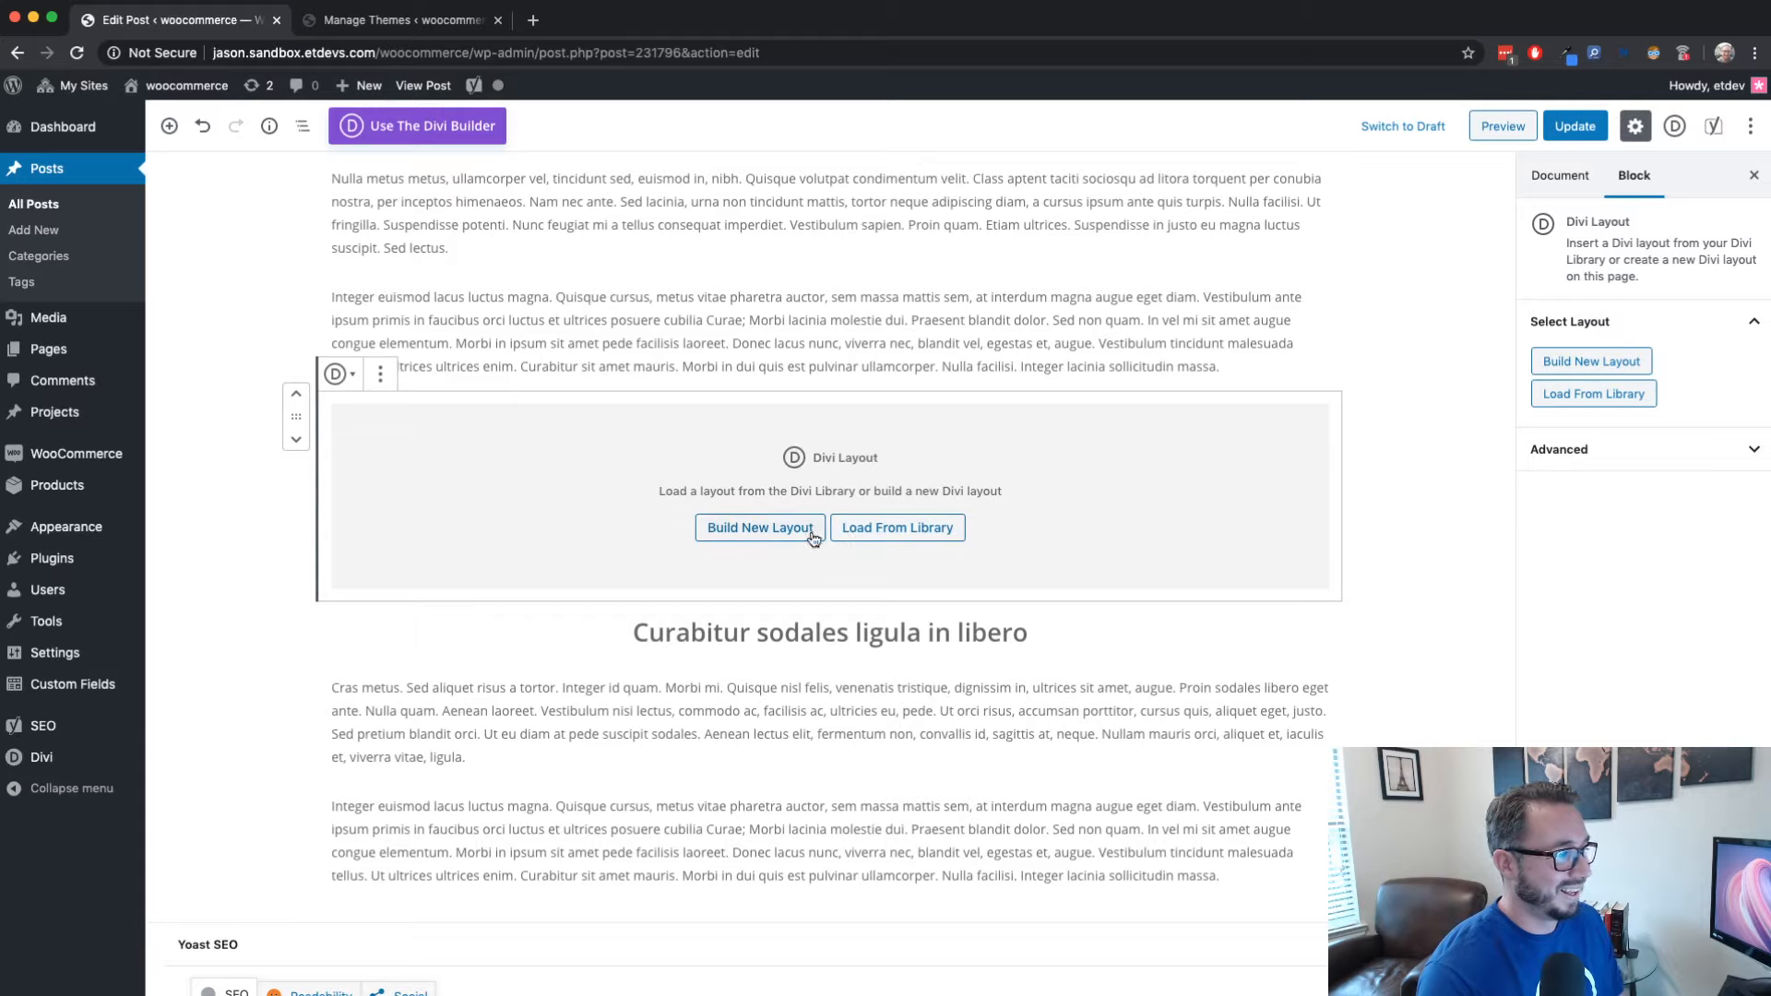
click(796, 531)
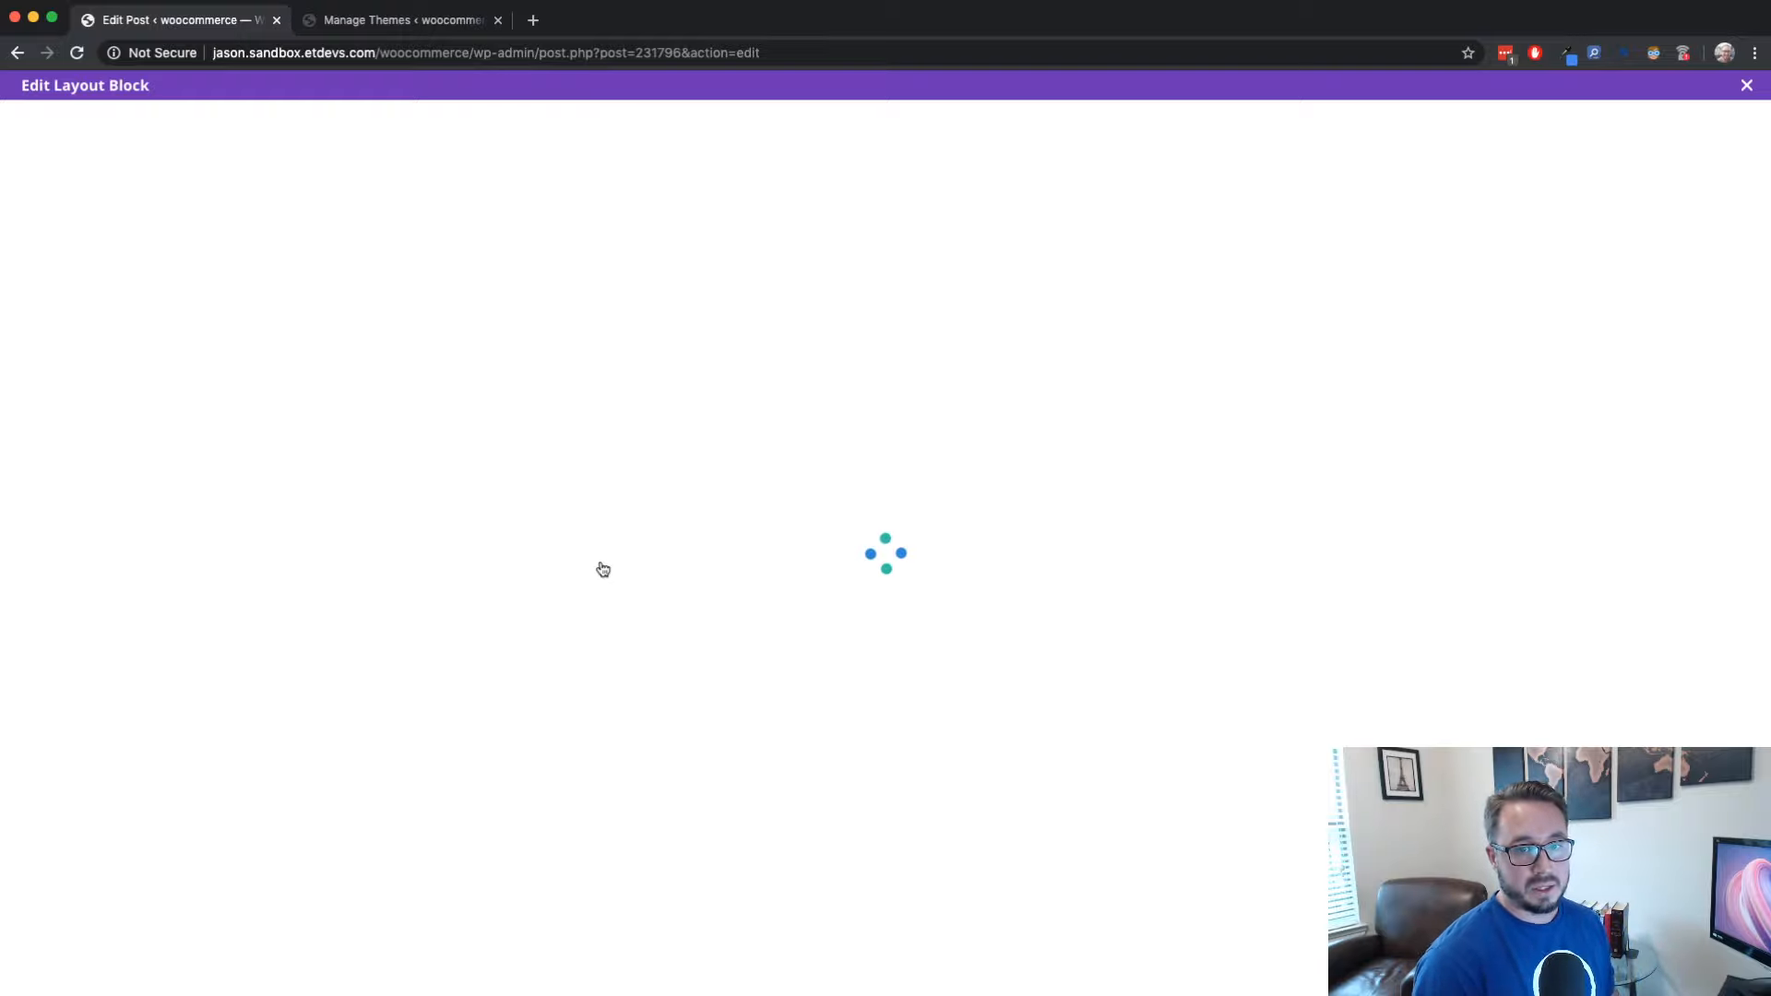
click(601, 568)
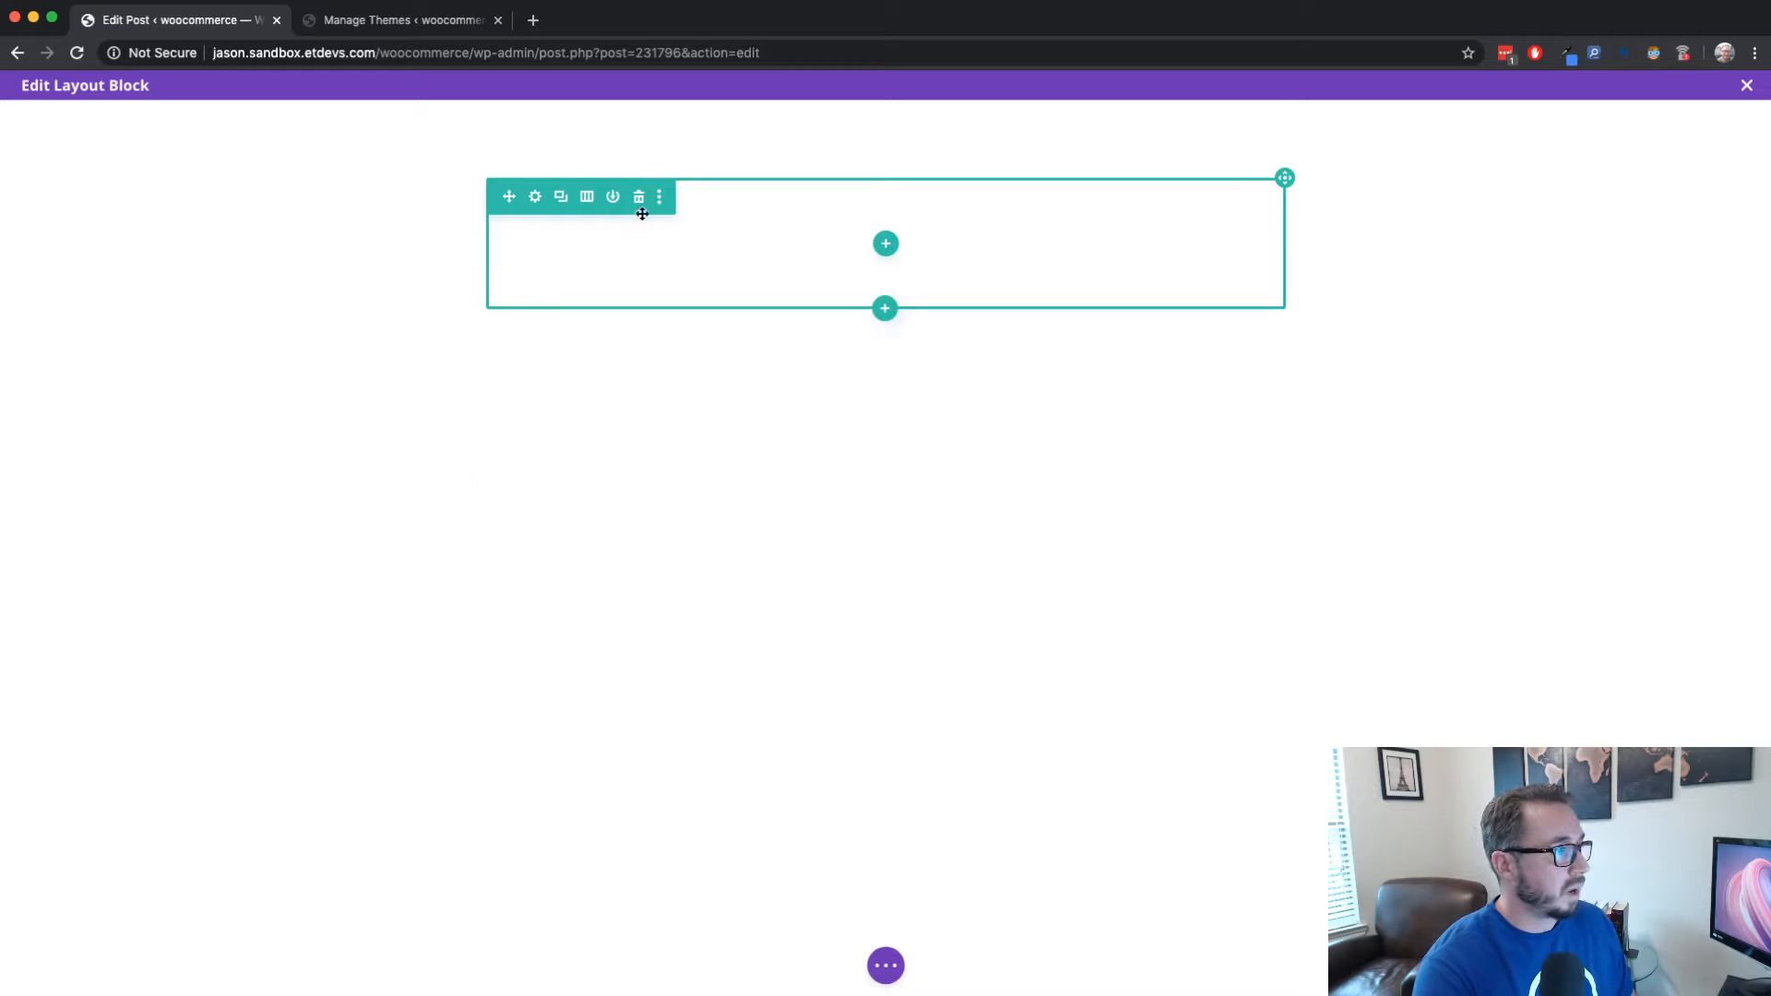
mouse_move(603, 190)
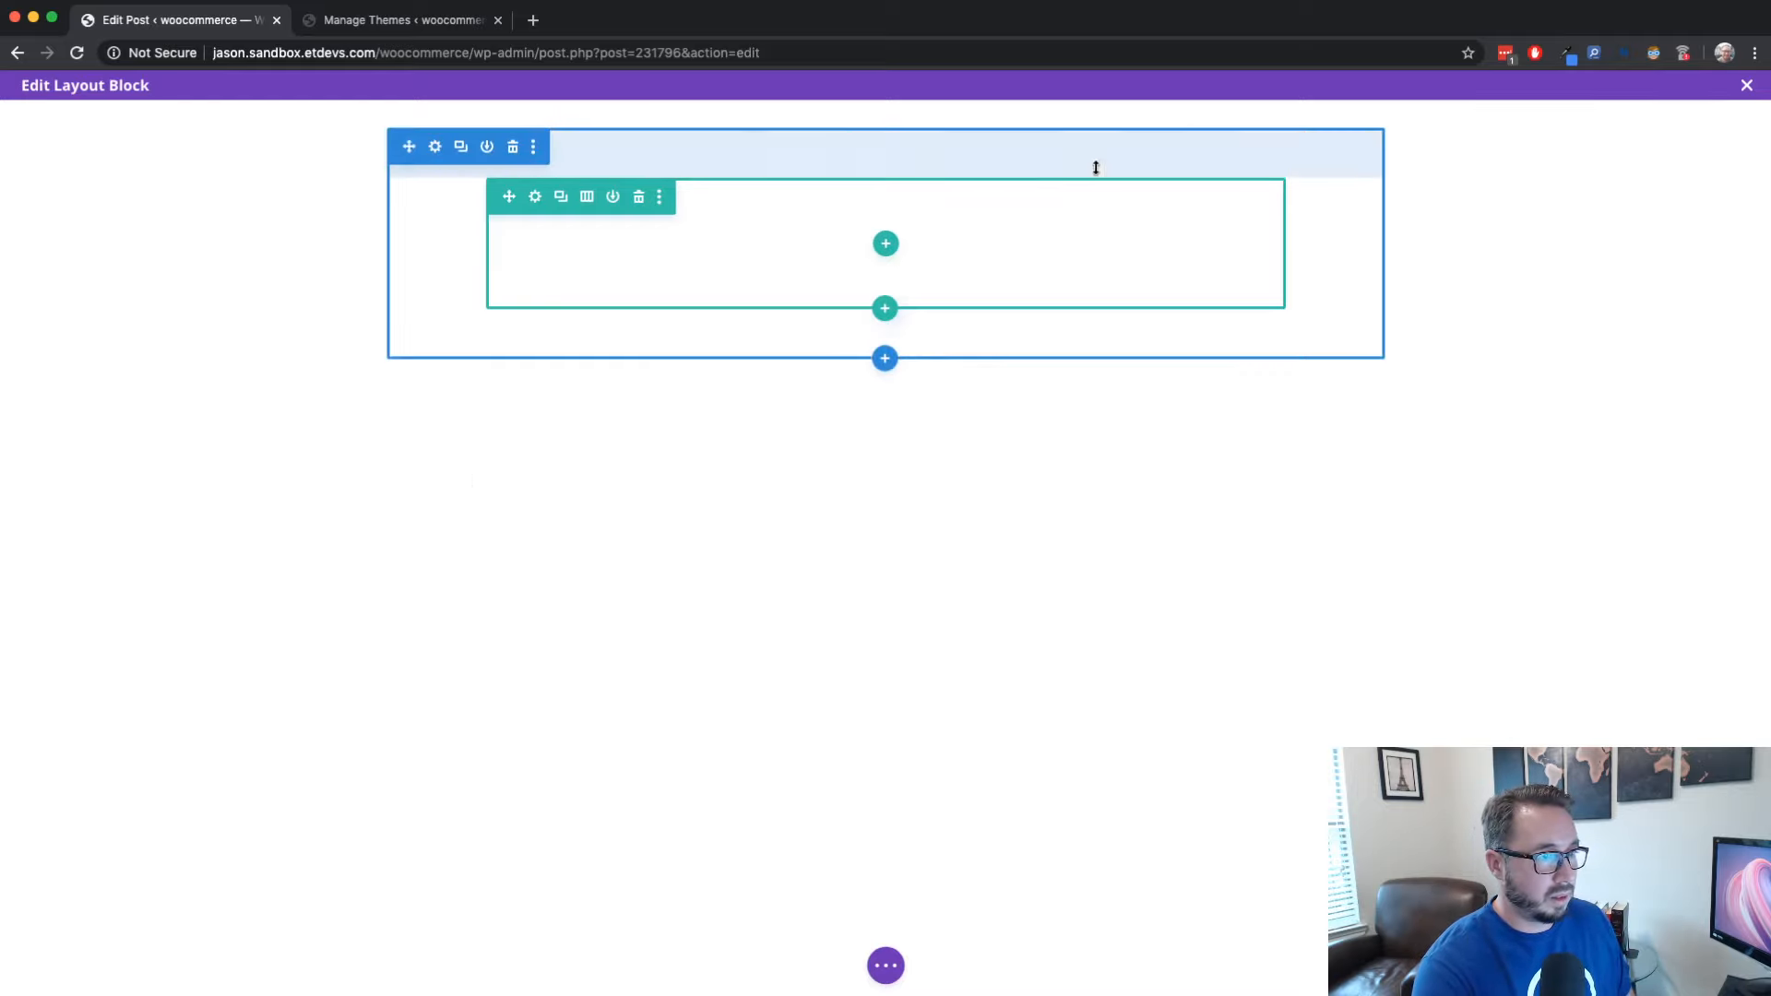
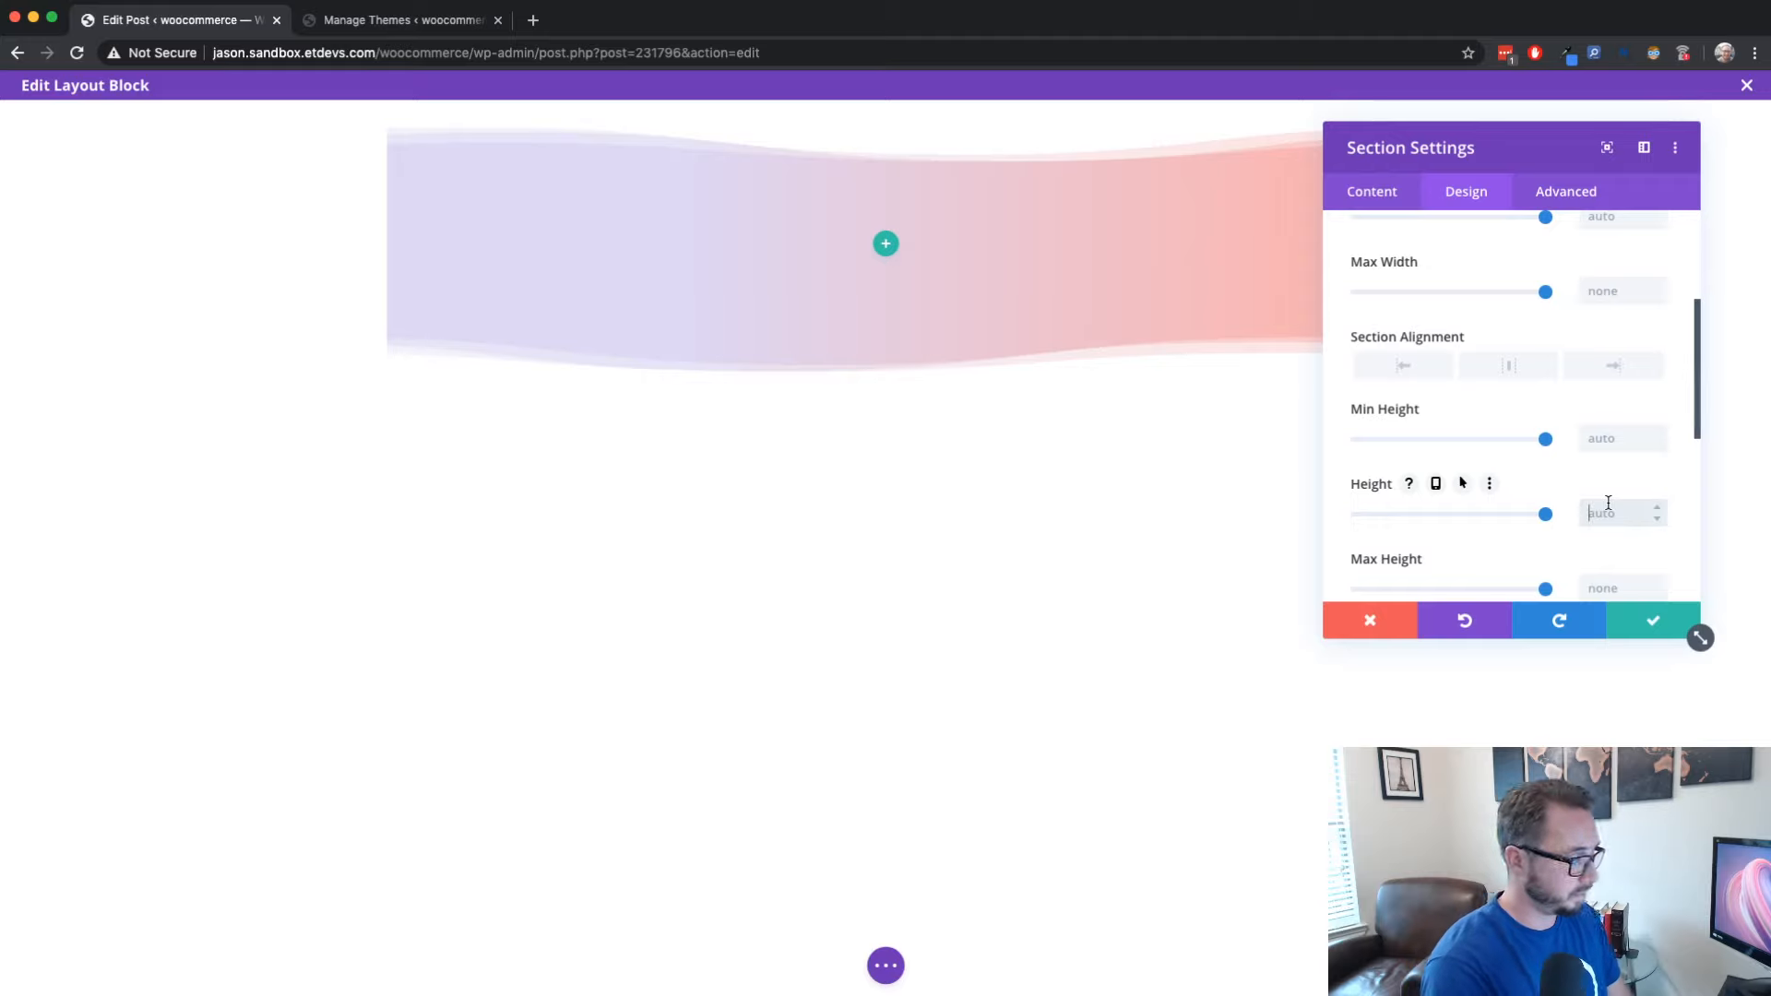
Set the section's height to 100px and its top and bottom padding to 0px, and save the section settings
text(100px)
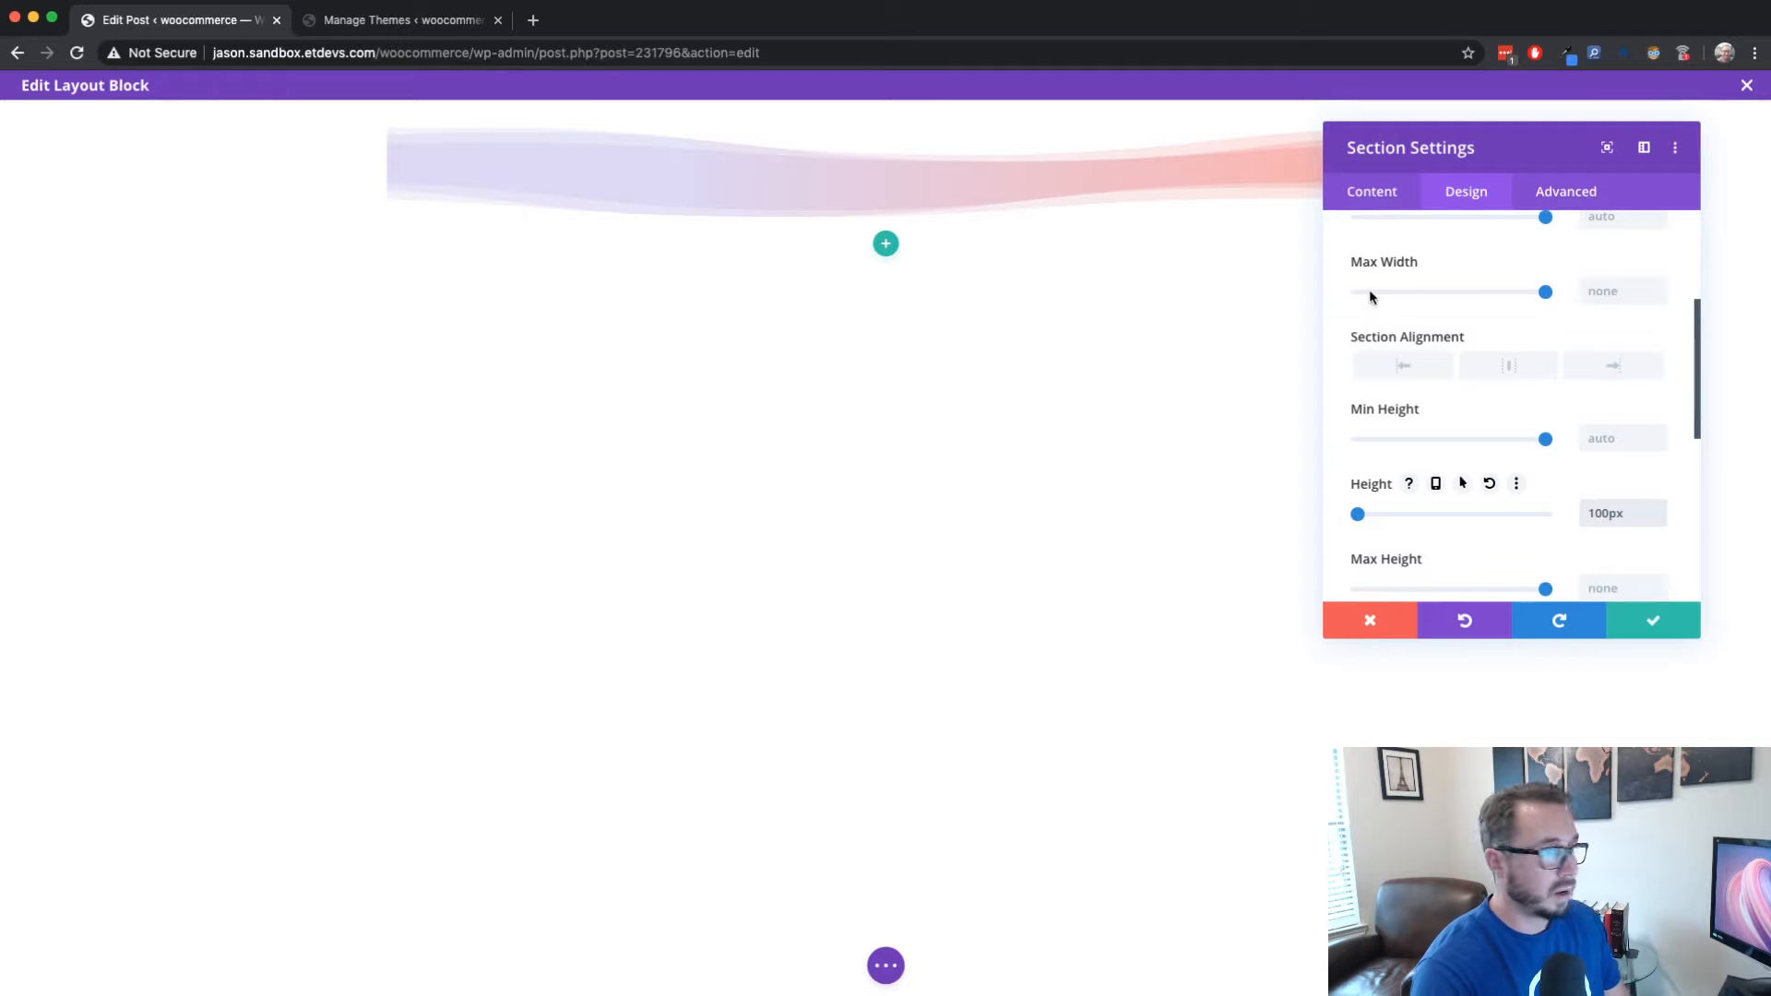
scroll(1507, 297, up, 4)
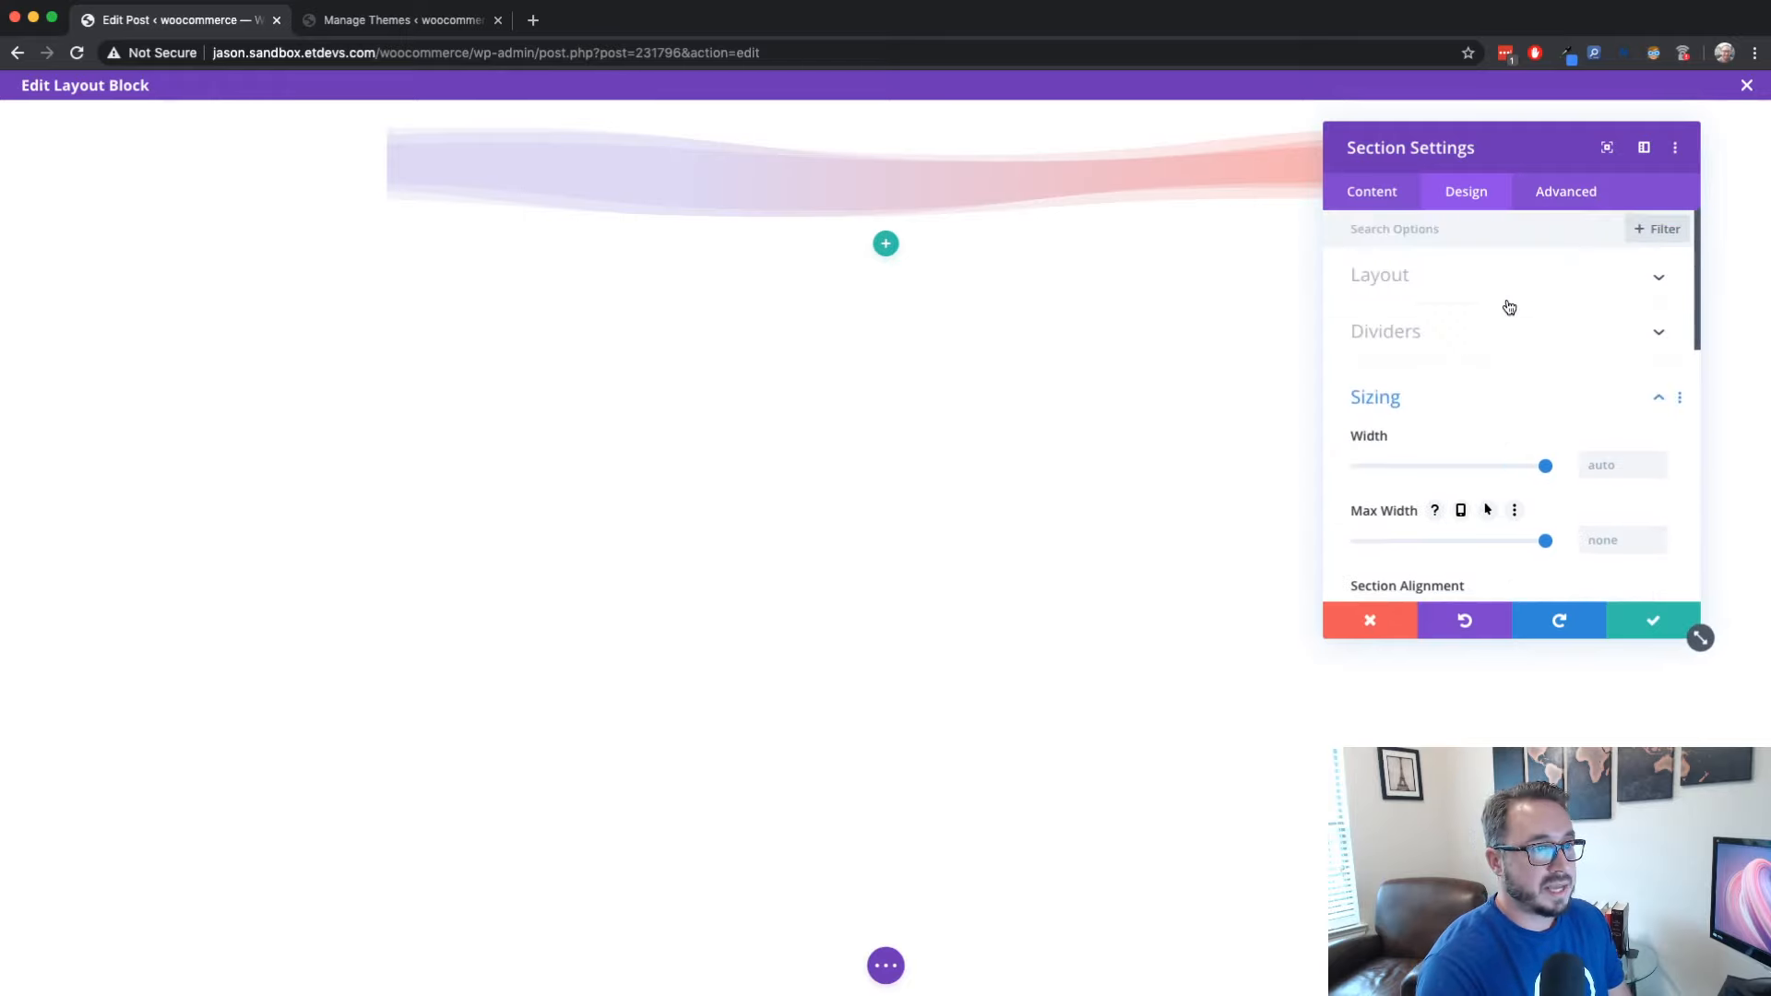
click(1451, 401)
click(1451, 443)
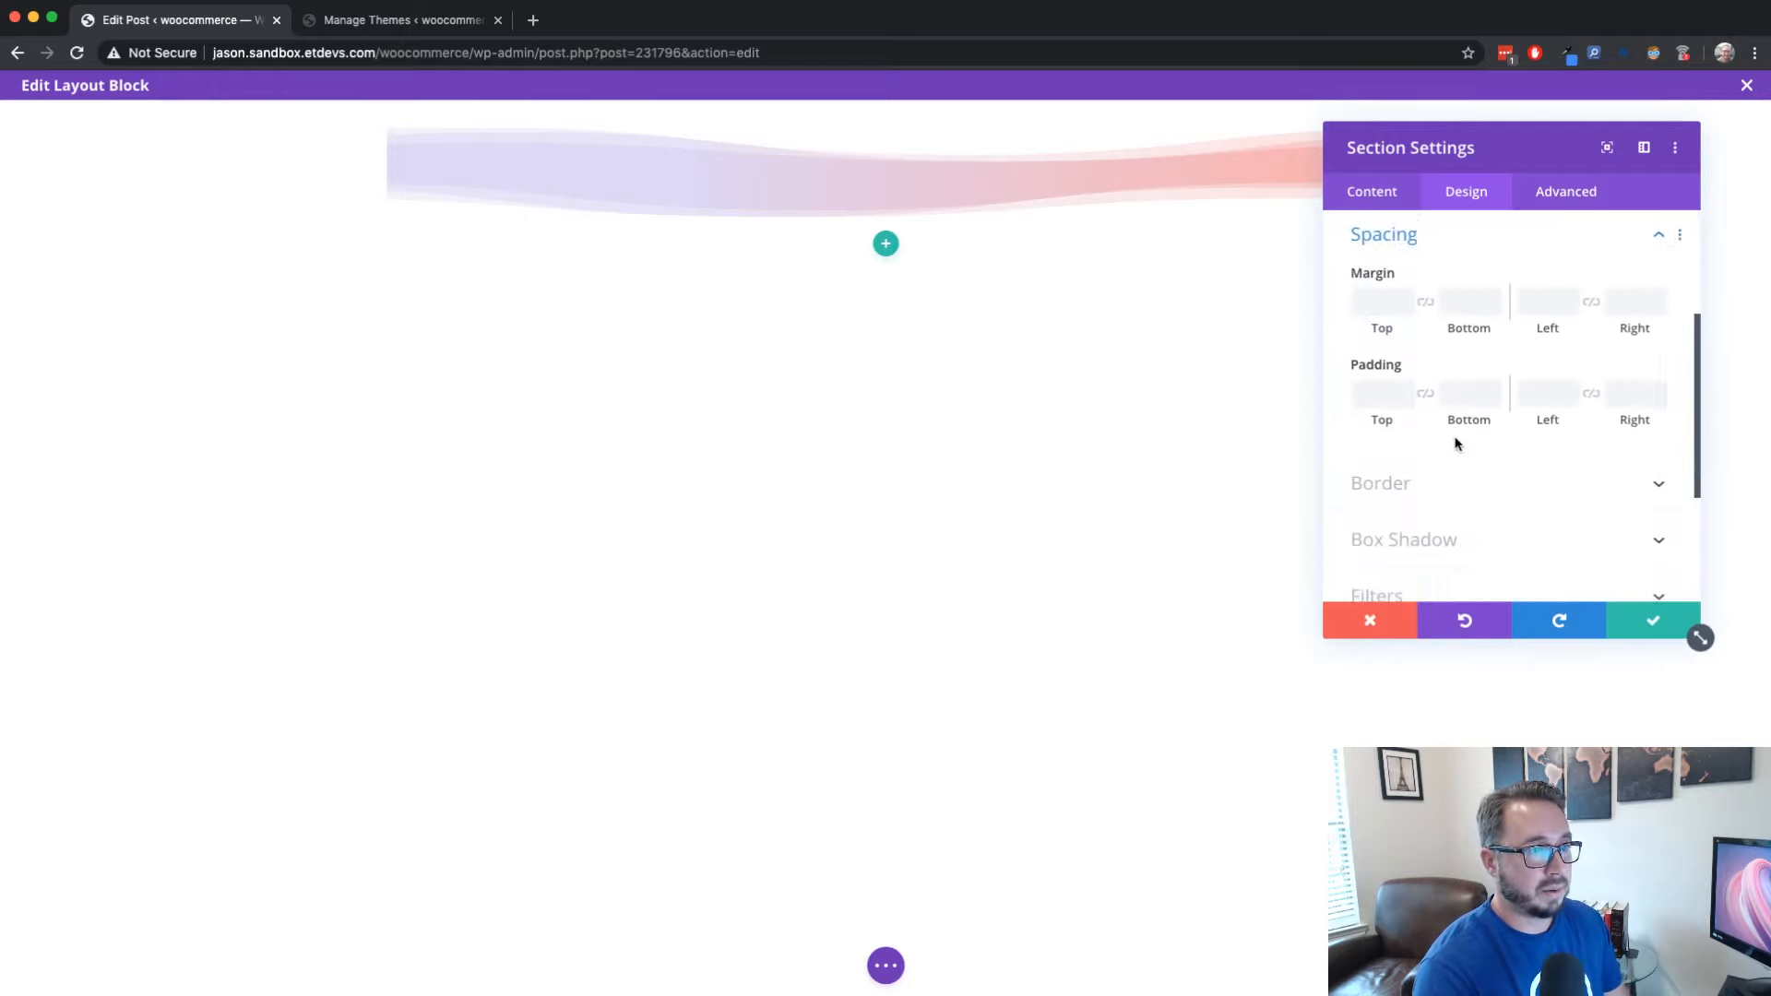
click(1405, 401)
click(1493, 399)
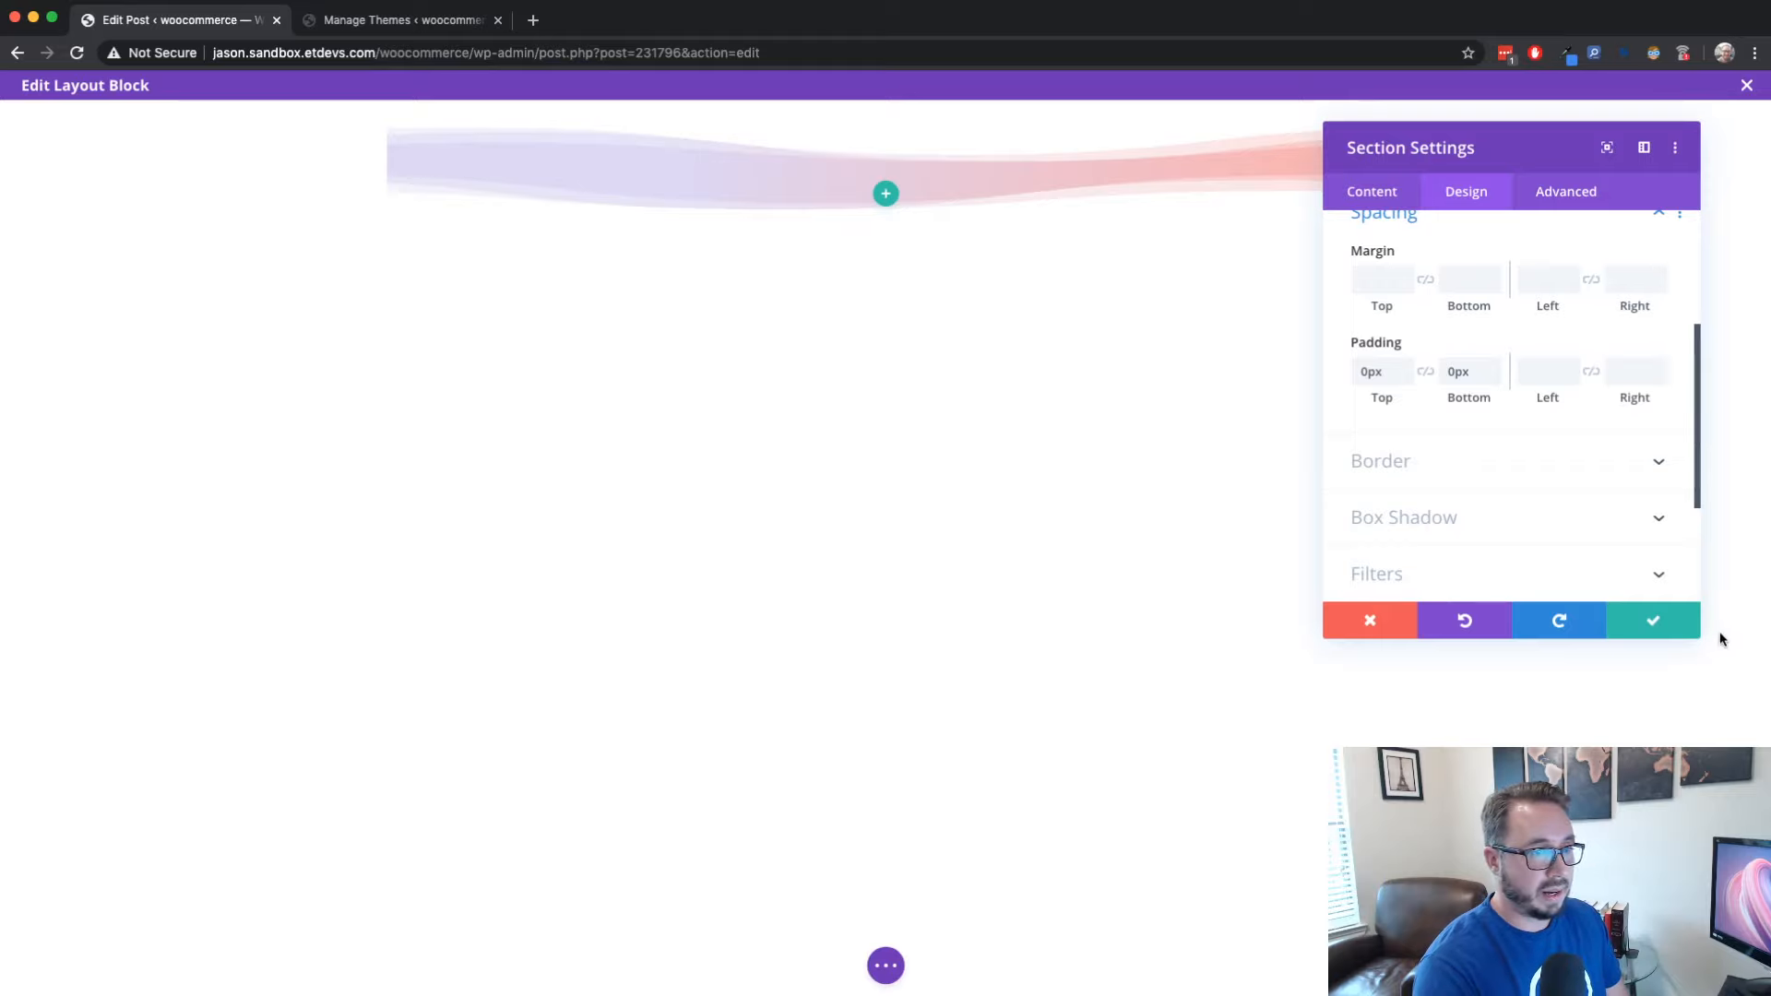
click(1654, 627)
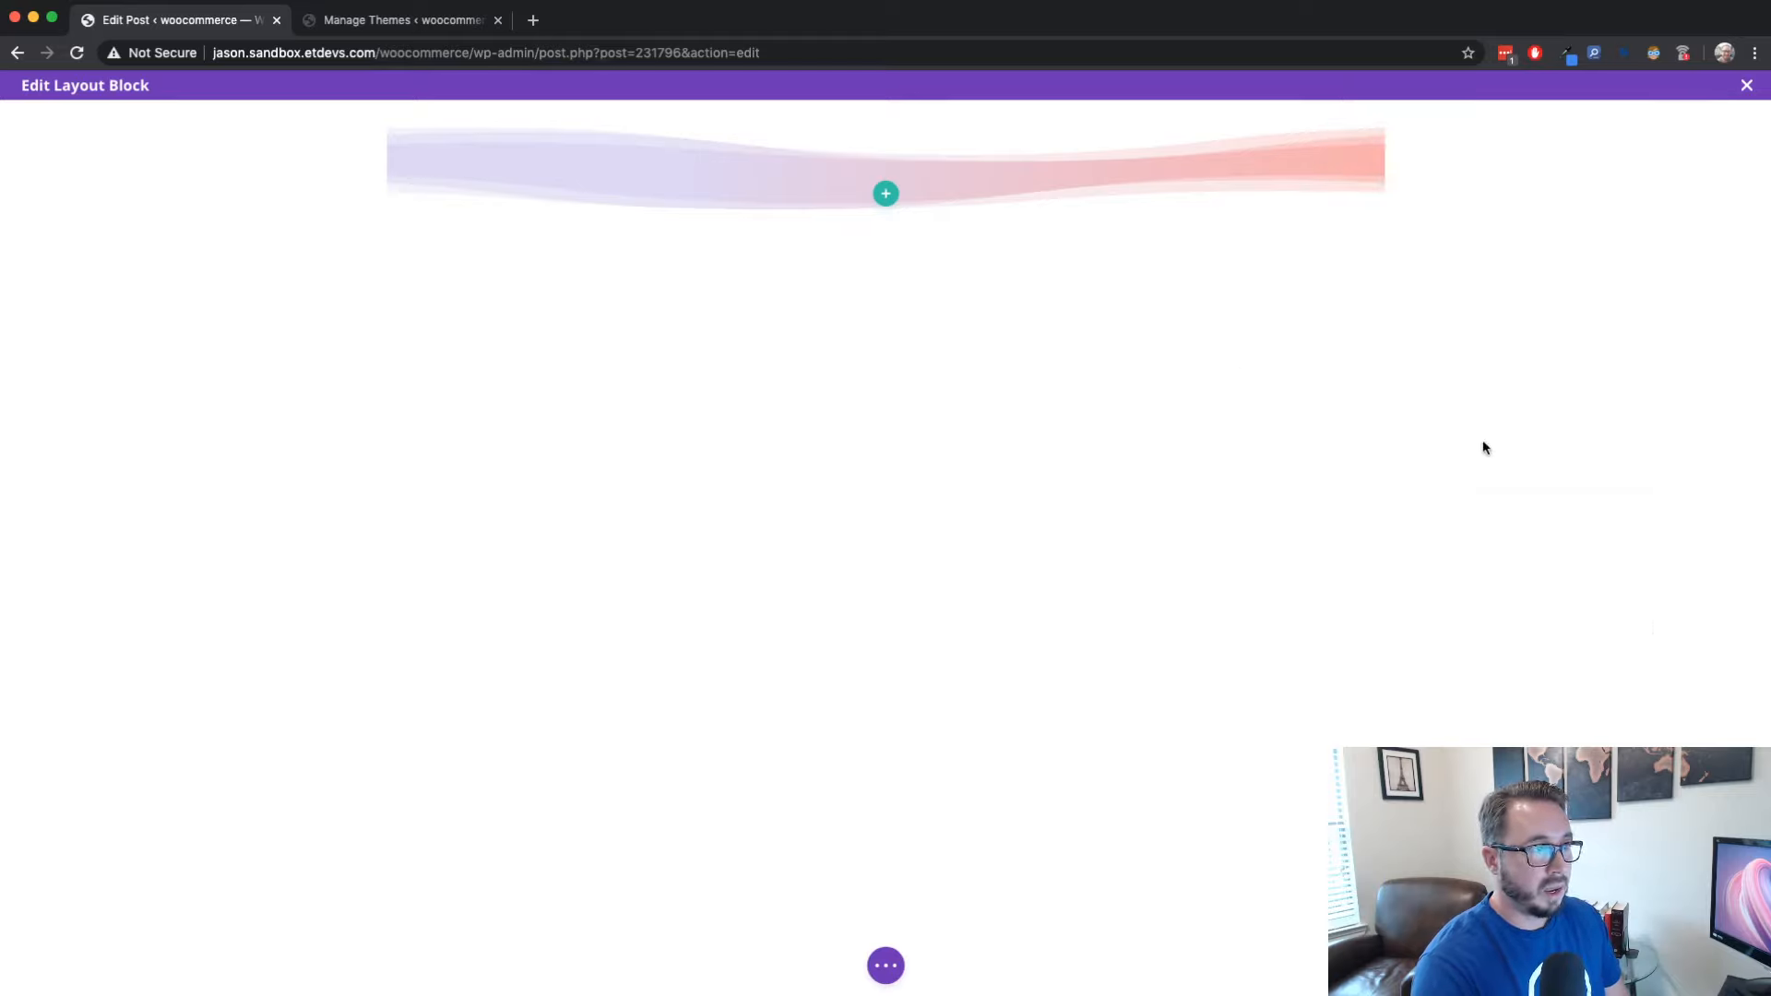
Save the layout block and return to the post to check the wave divider above the second heading
click(883, 966)
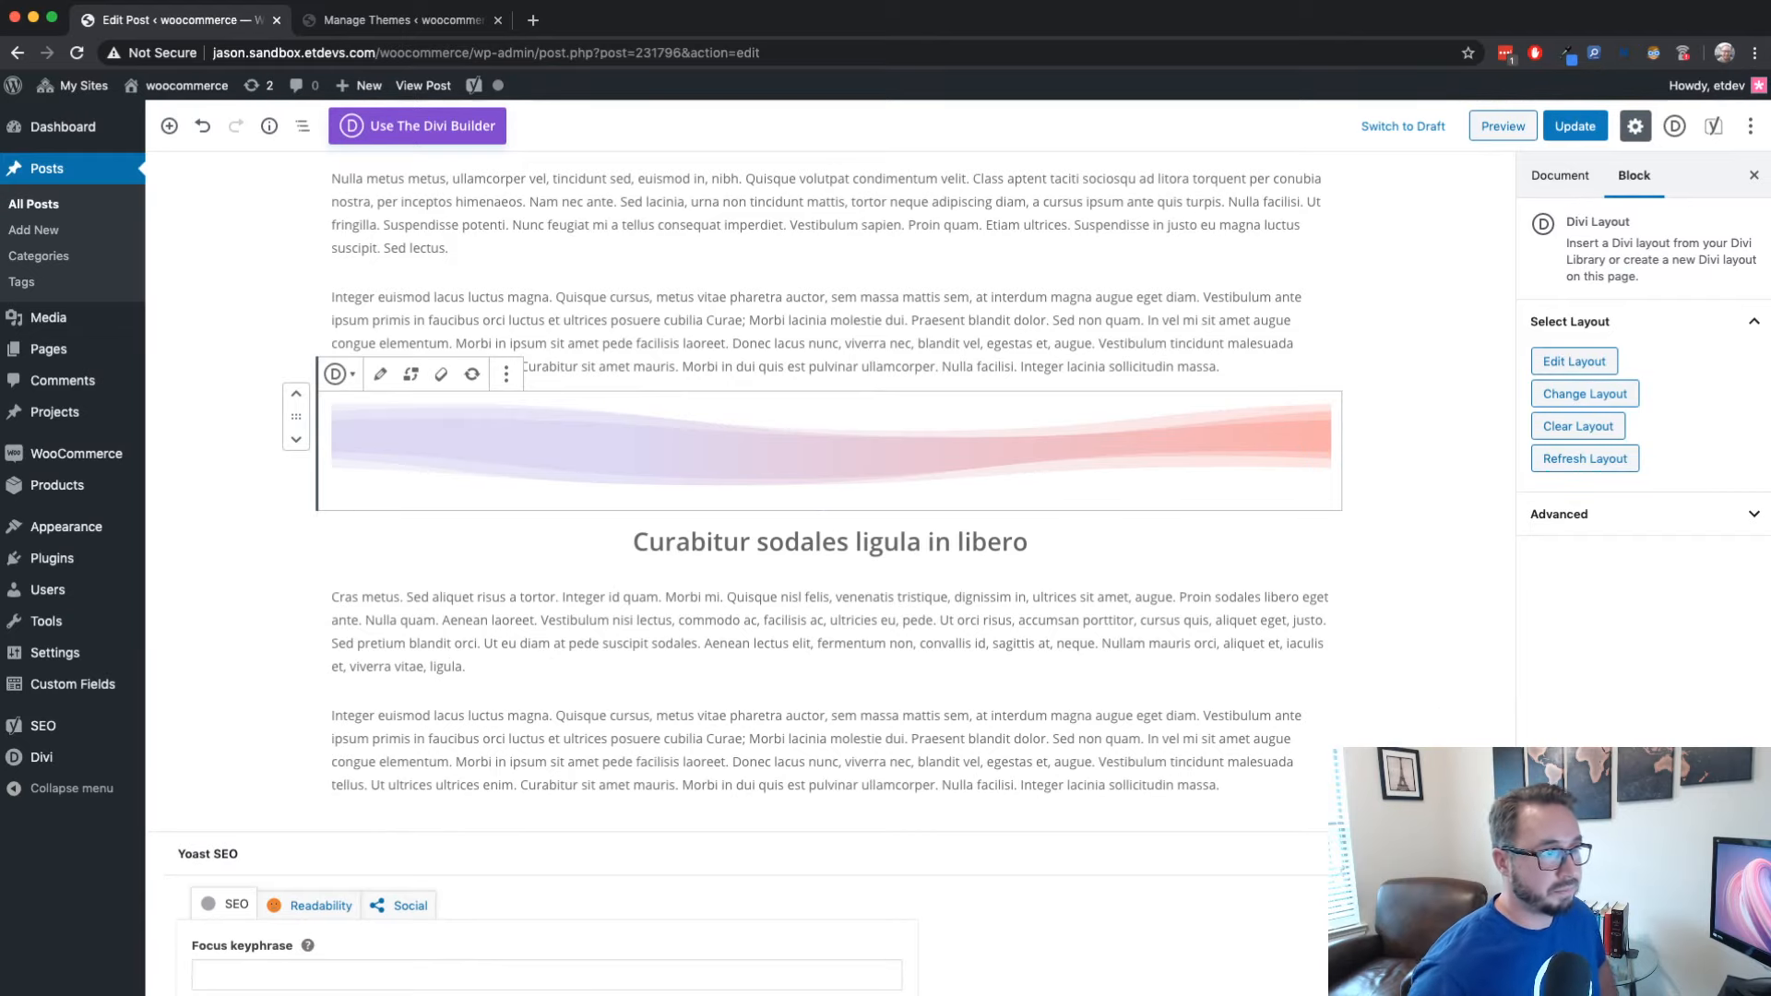
scroll(1307, 617, up, 2)
scroll(1307, 617, up, 2)
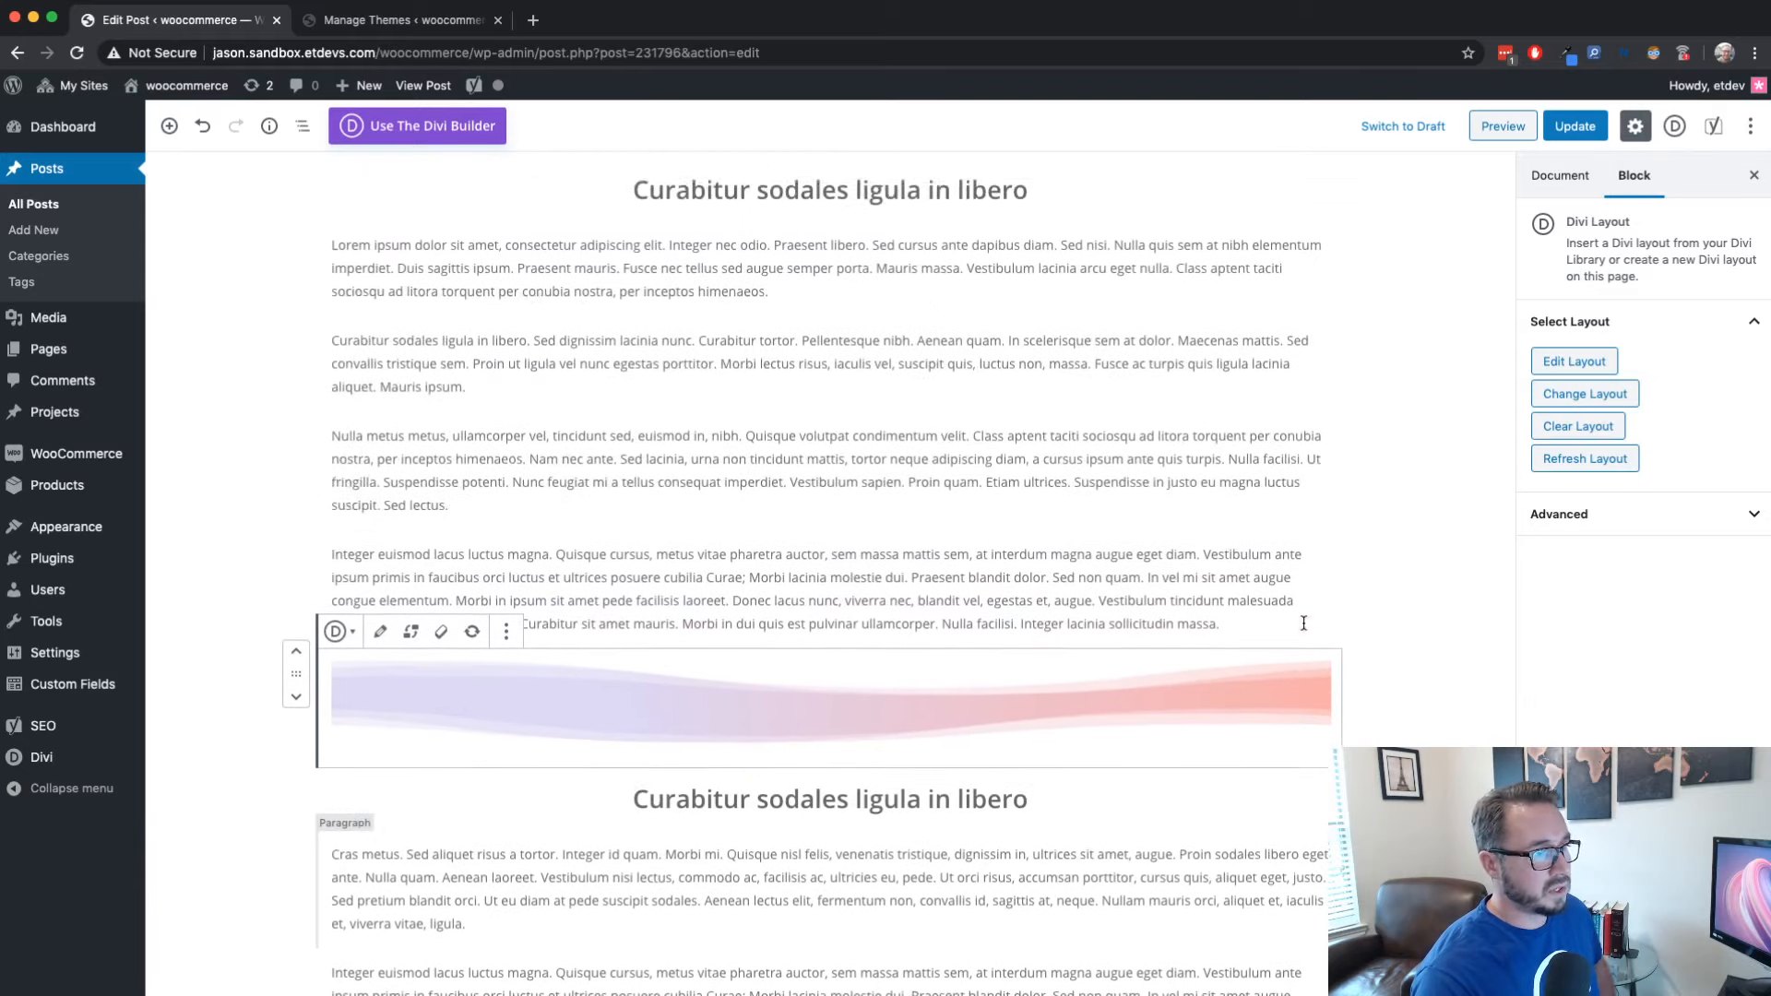
scroll(1153, 646, down, 1)
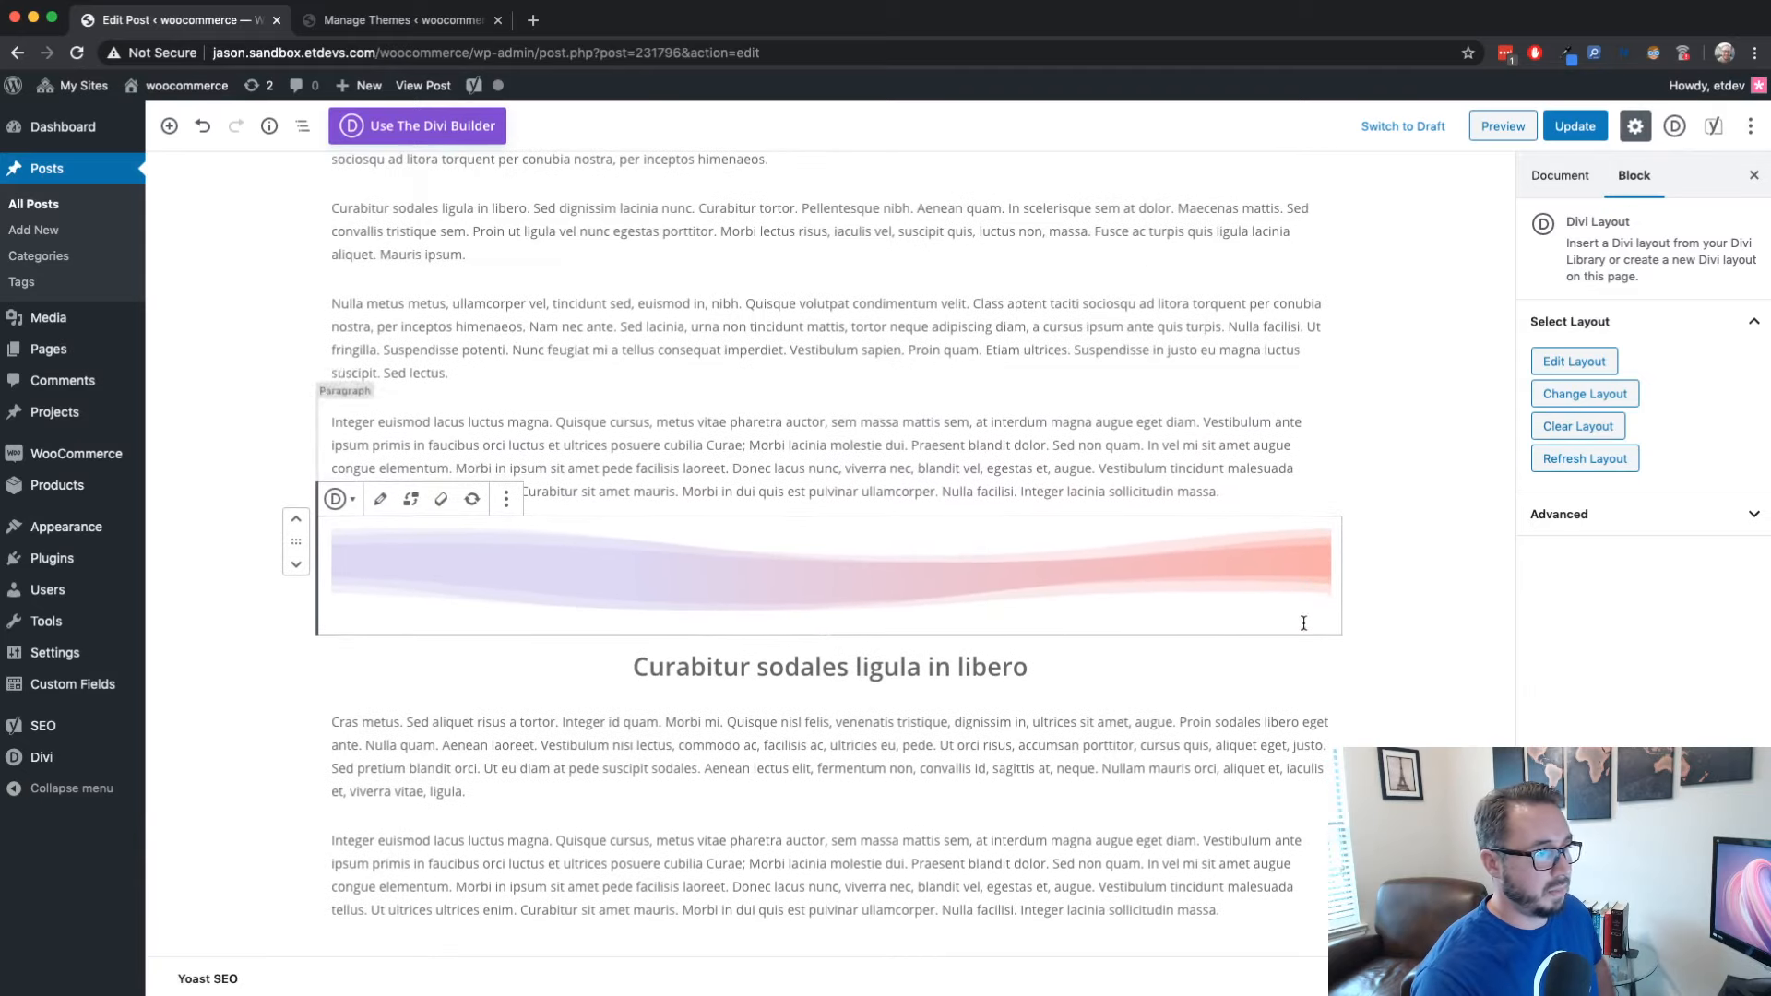
click(998, 672)
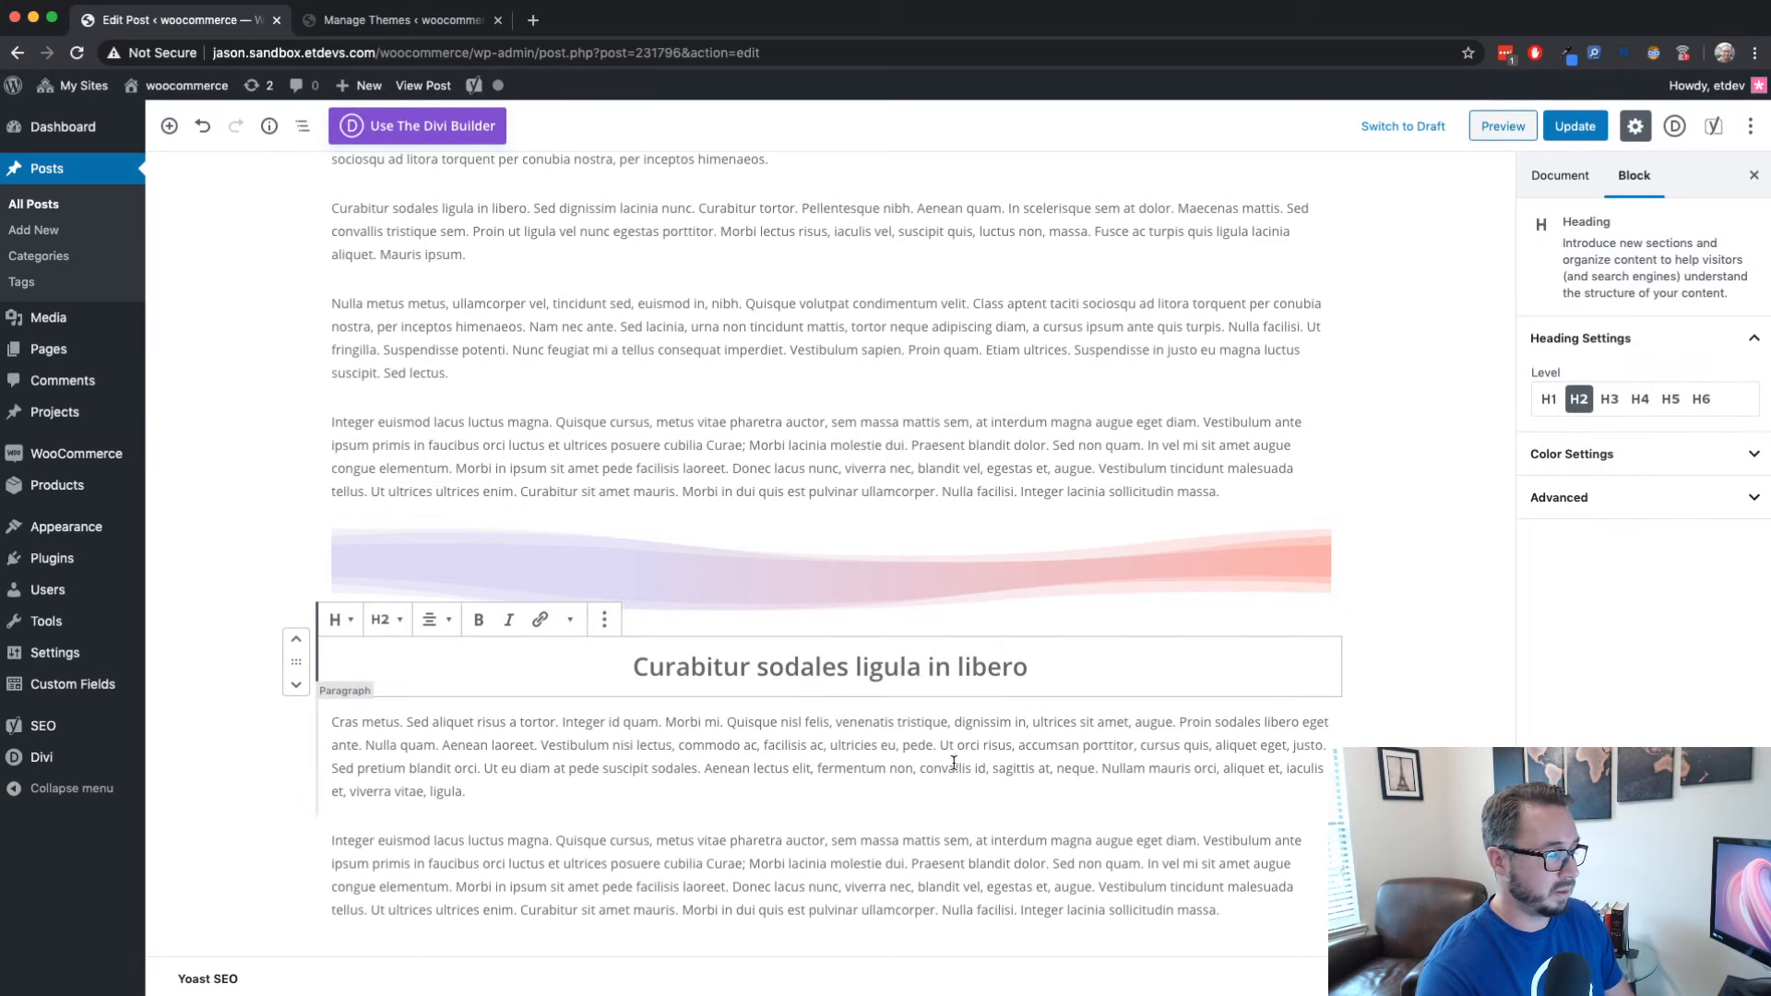
Examine how the gradient wave divider sits between the fourth paragraph and the second heading in the post
scroll(957, 728, down, 2)
scroll(953, 762, up, 2)
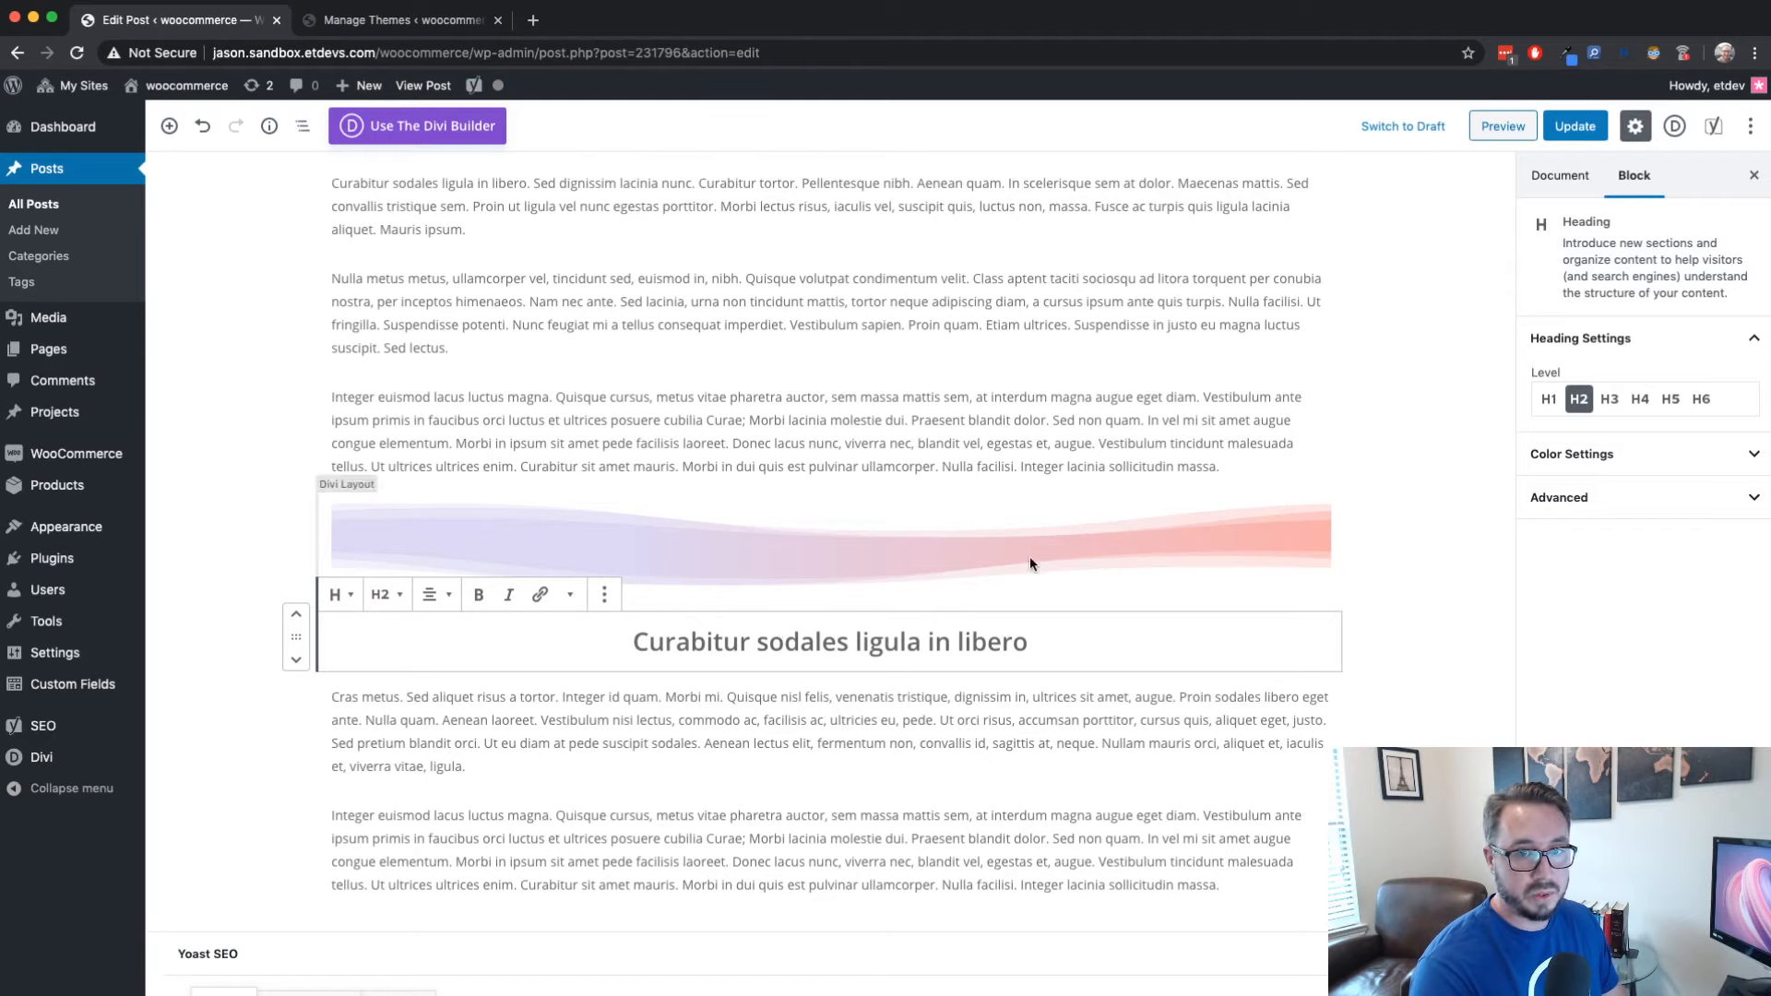
scroll(766, 551, up, 1)
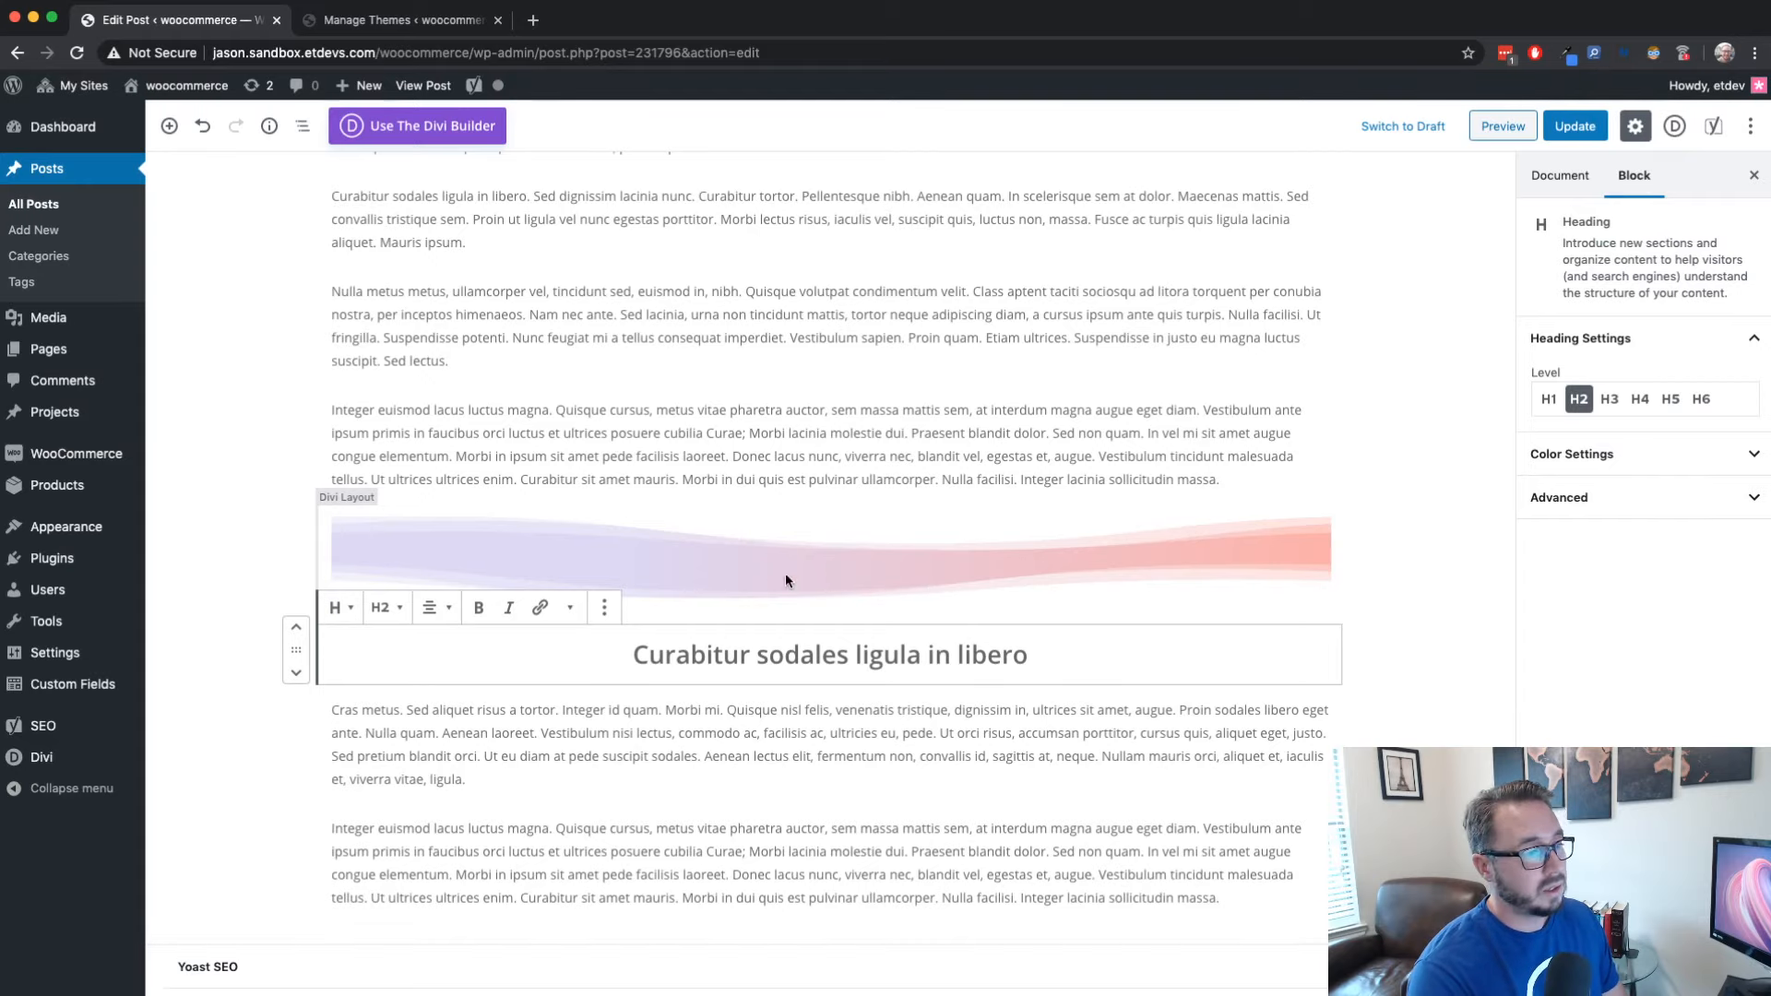
scroll(849, 554, up, 1)
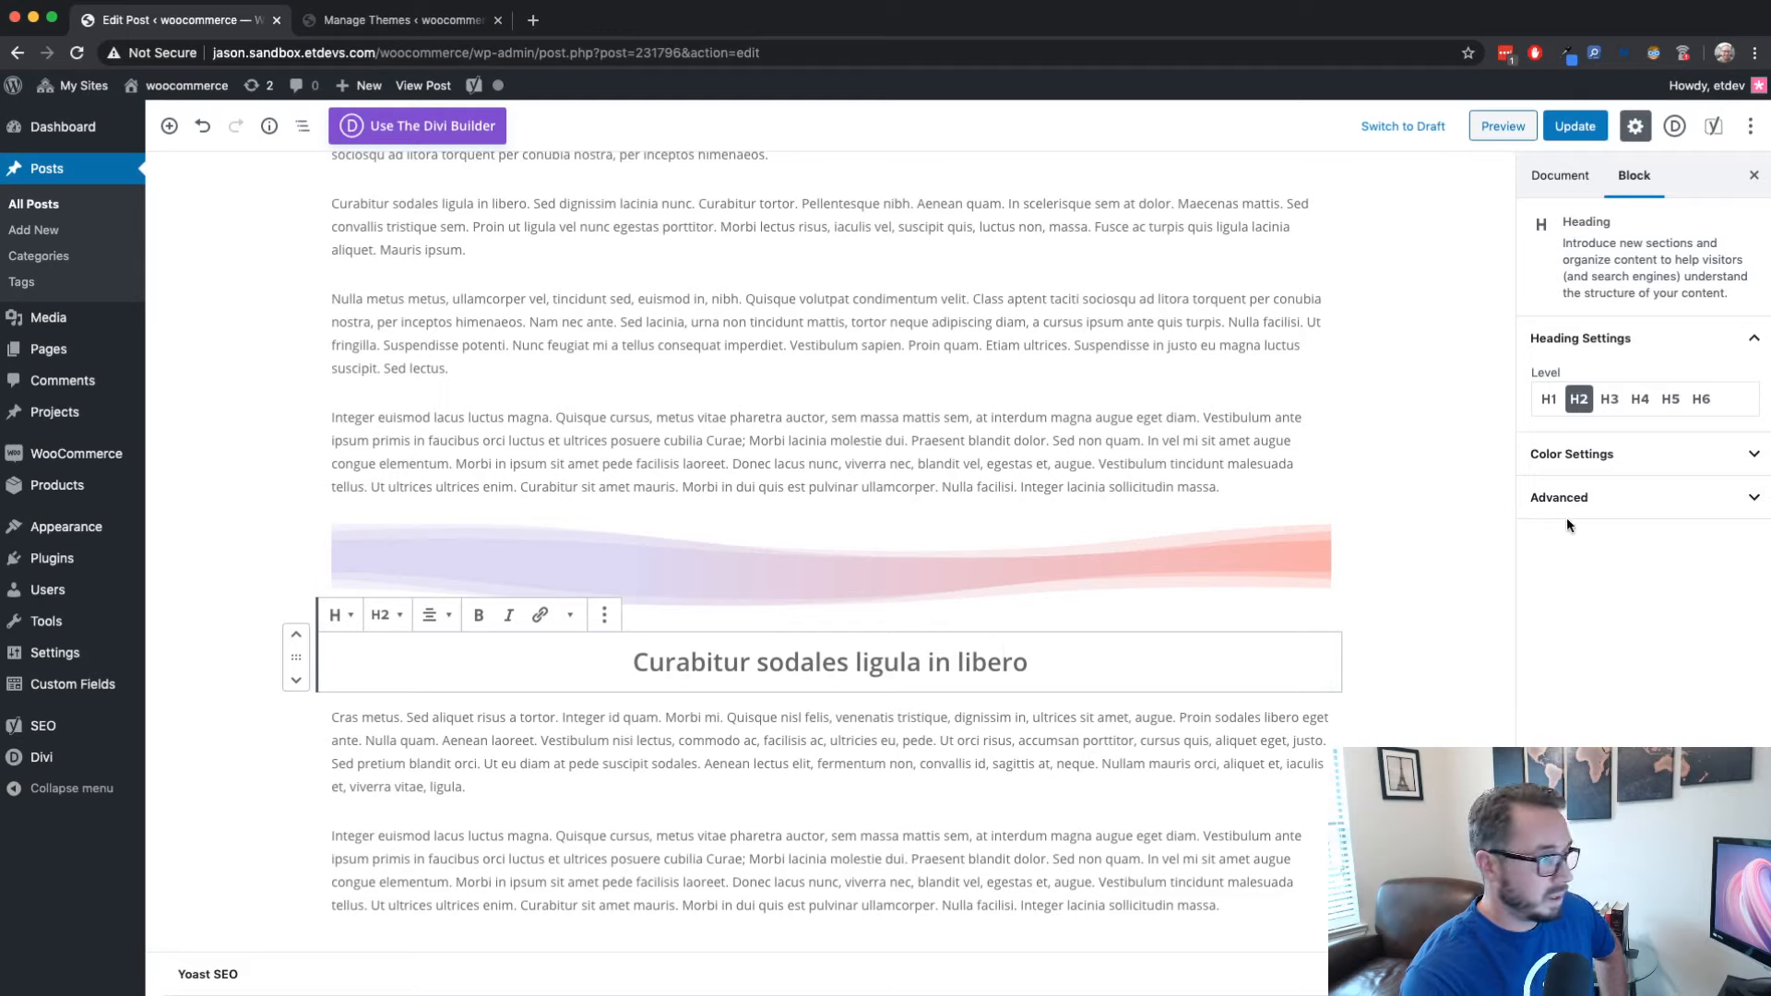
click(1436, 557)
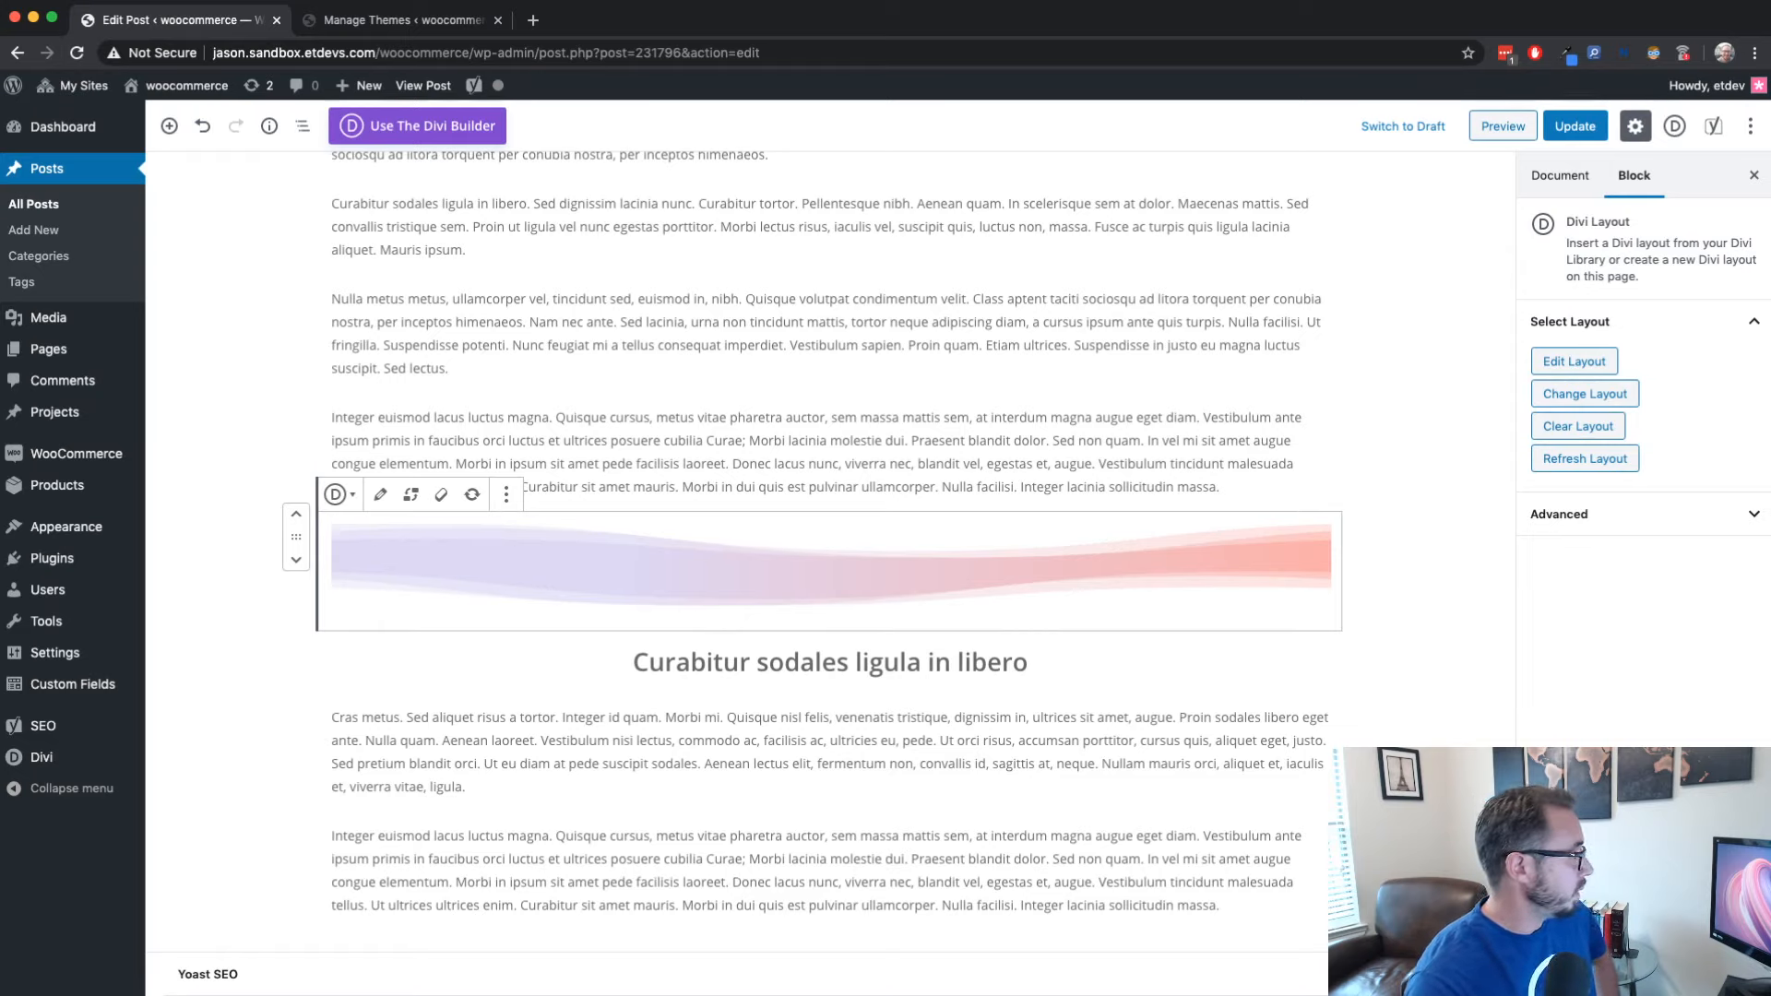
click(1503, 472)
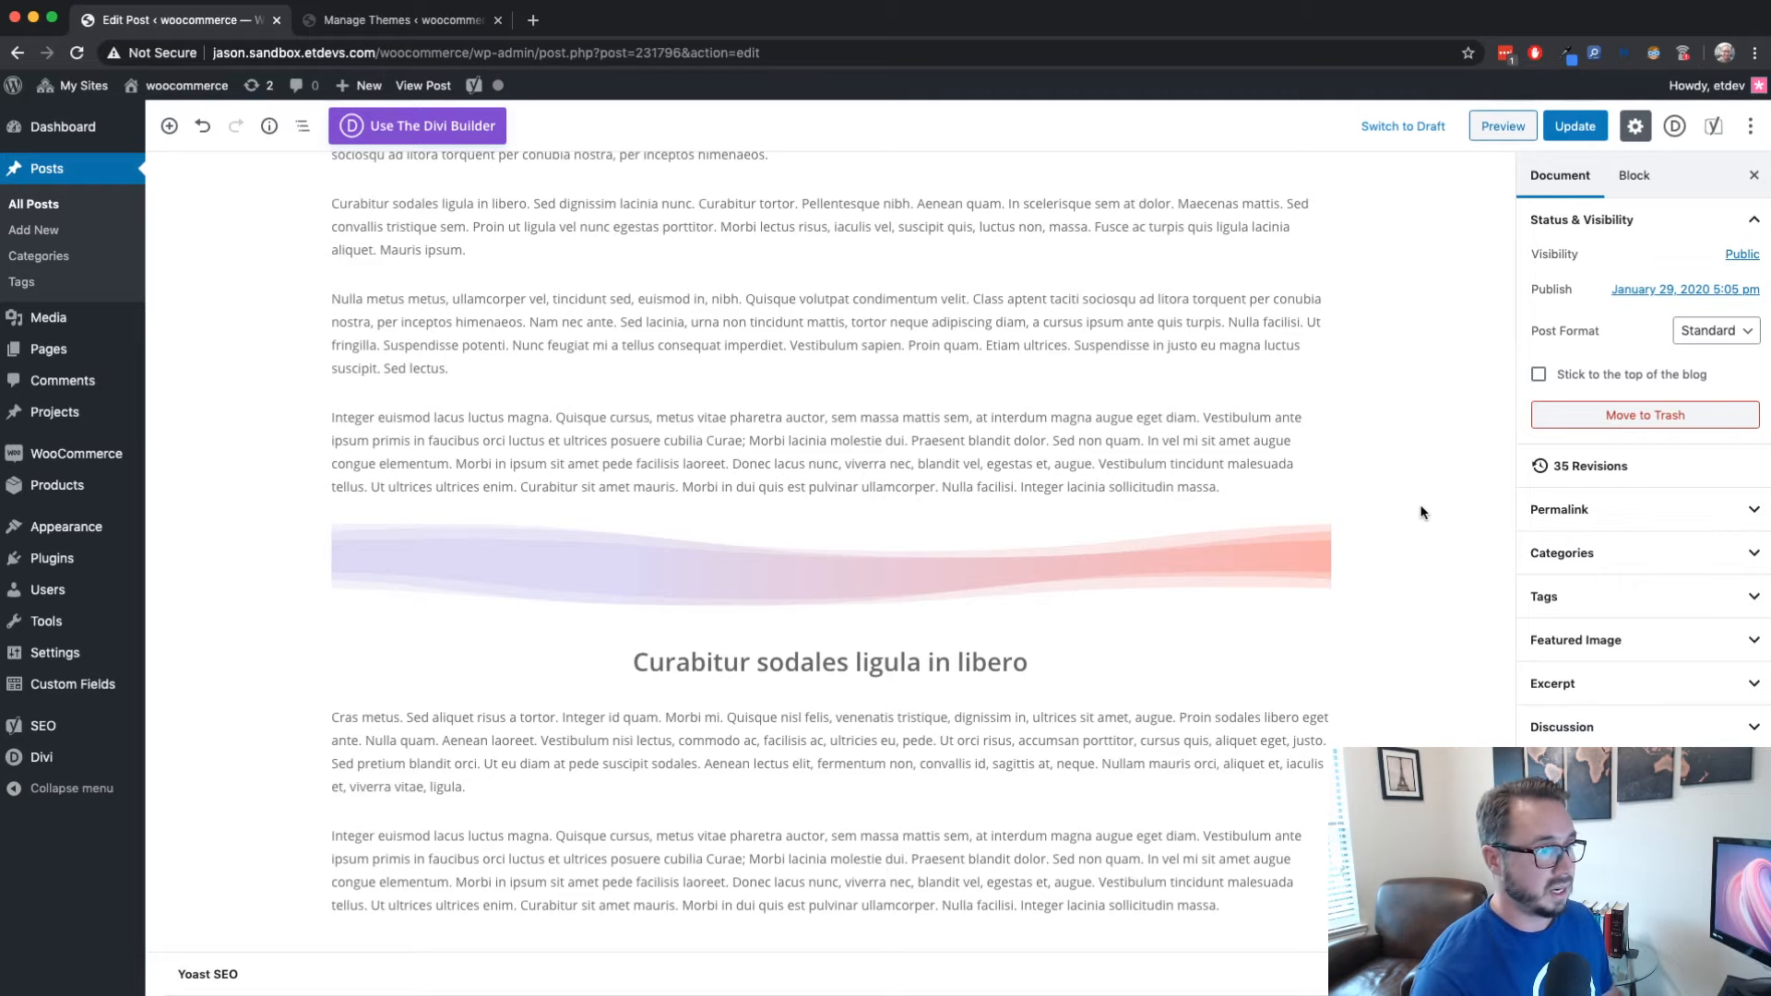
scroll(1420, 512, up, 3)
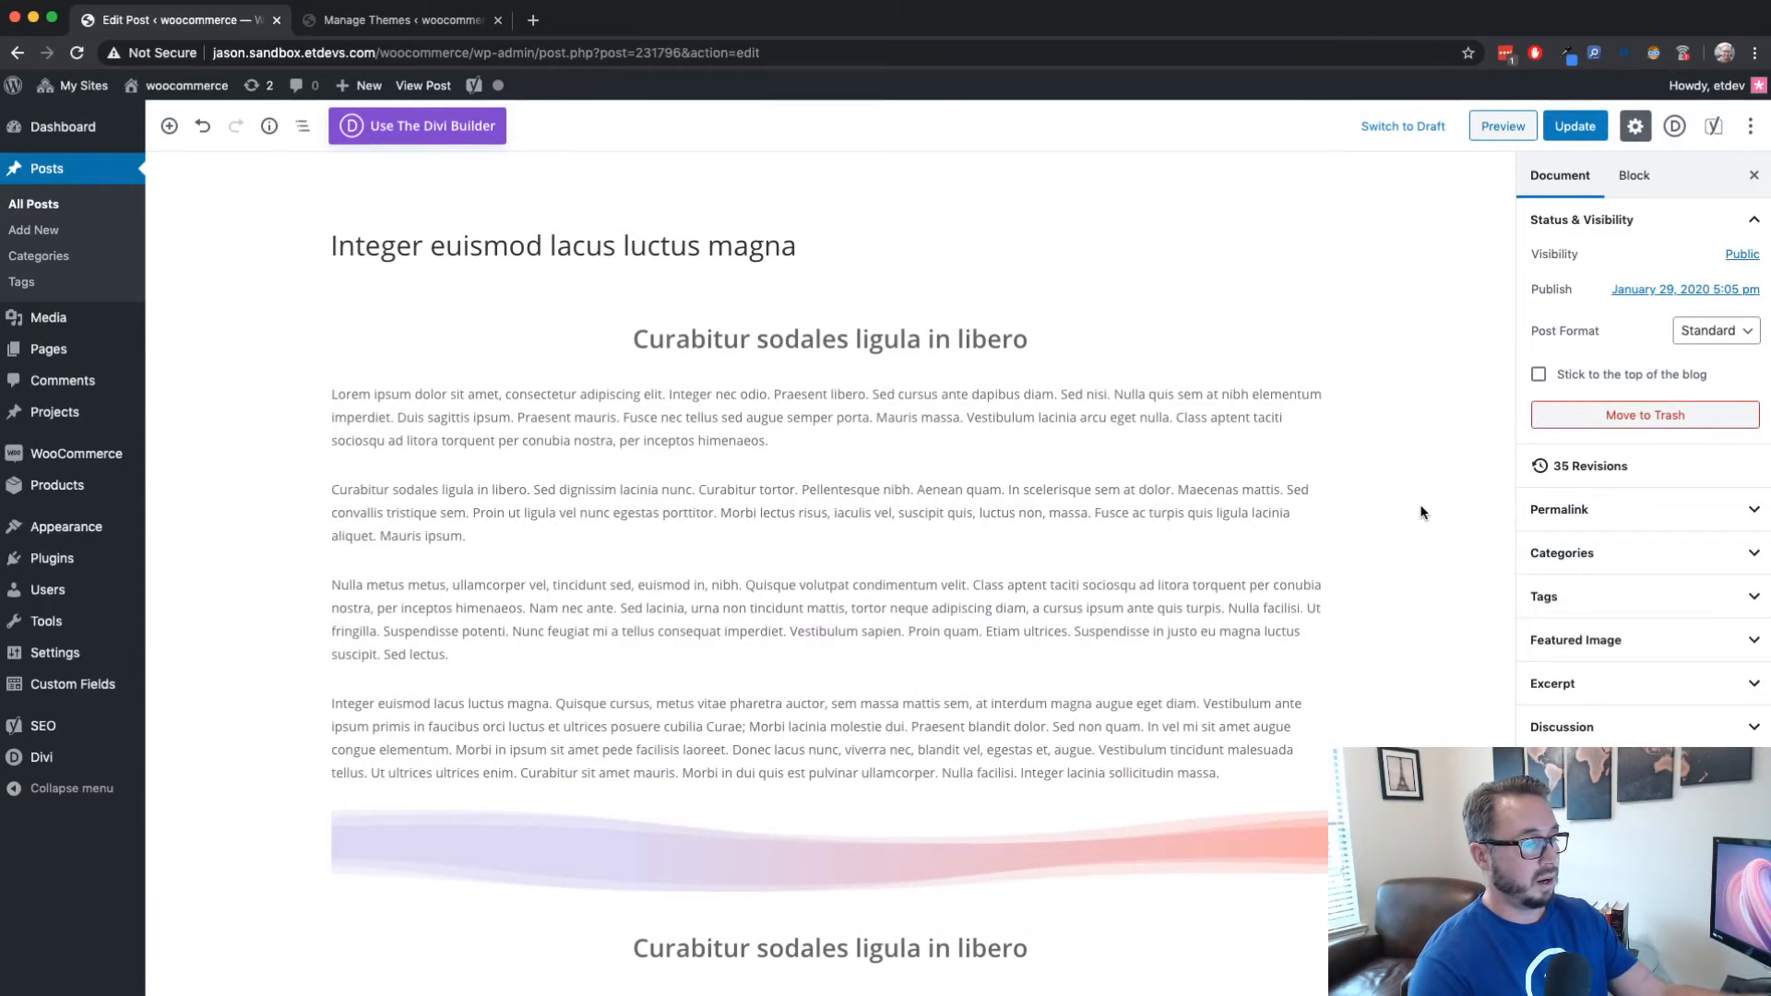
scroll(1421, 512, down, 1)
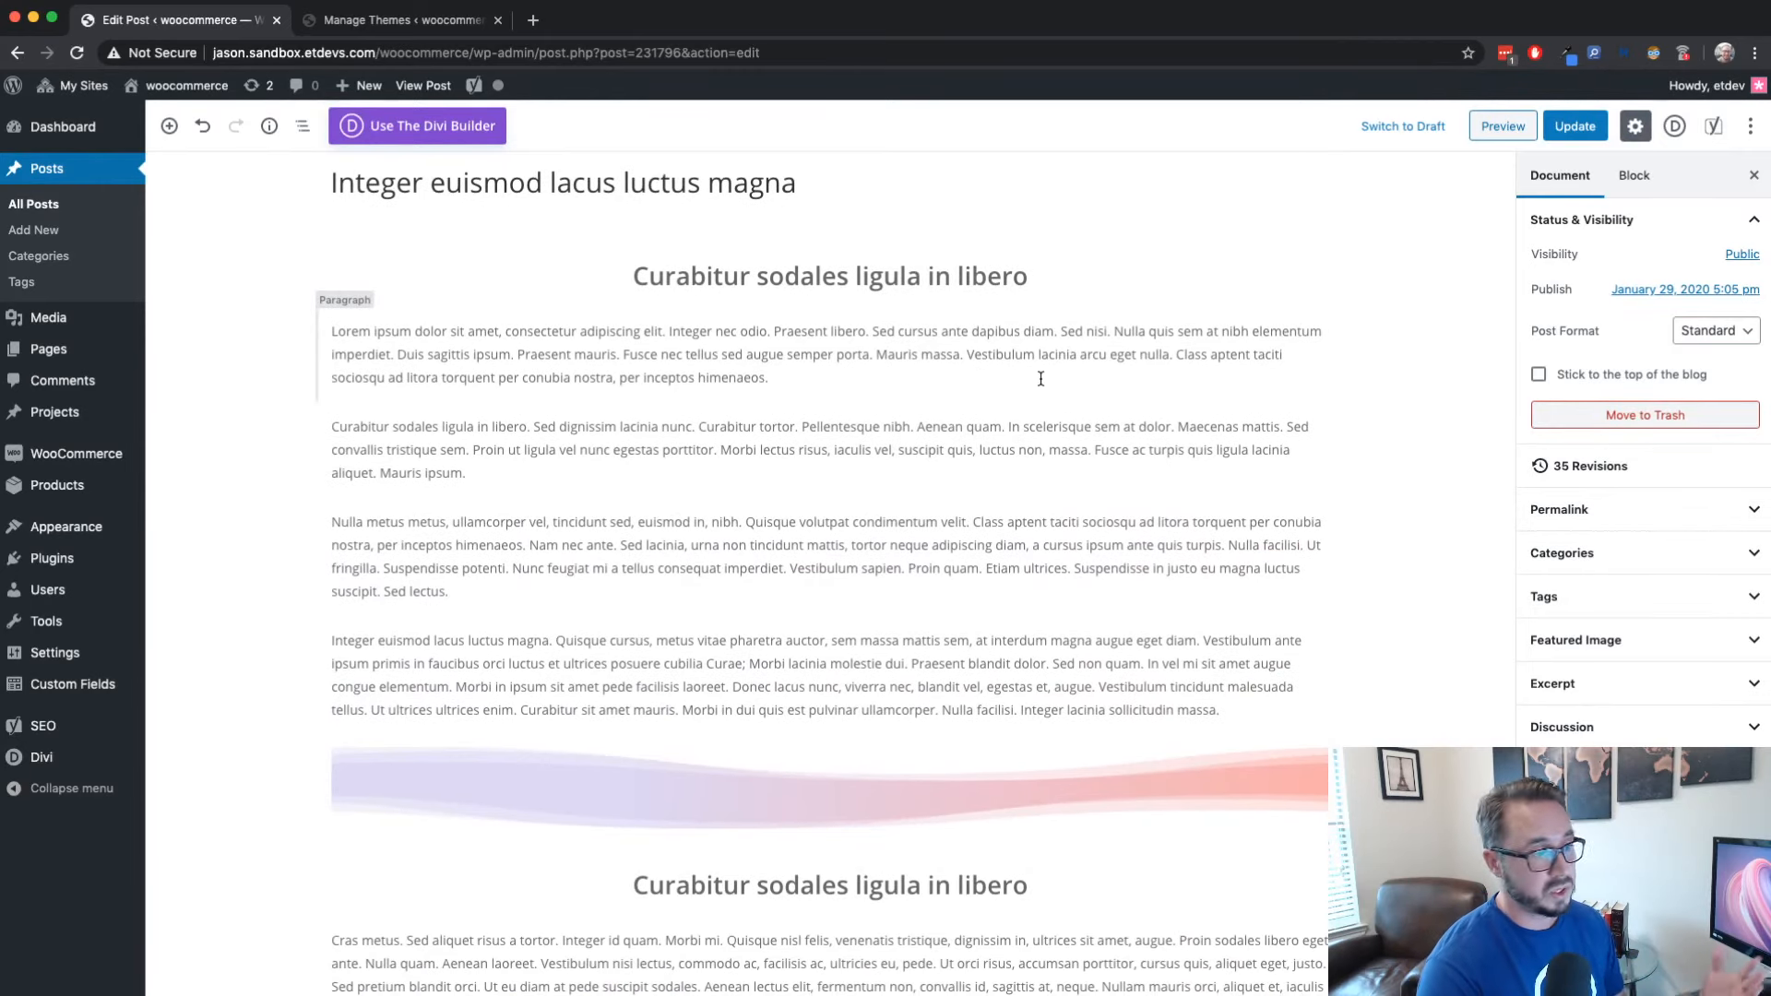
scroll(1041, 379, down, 2)
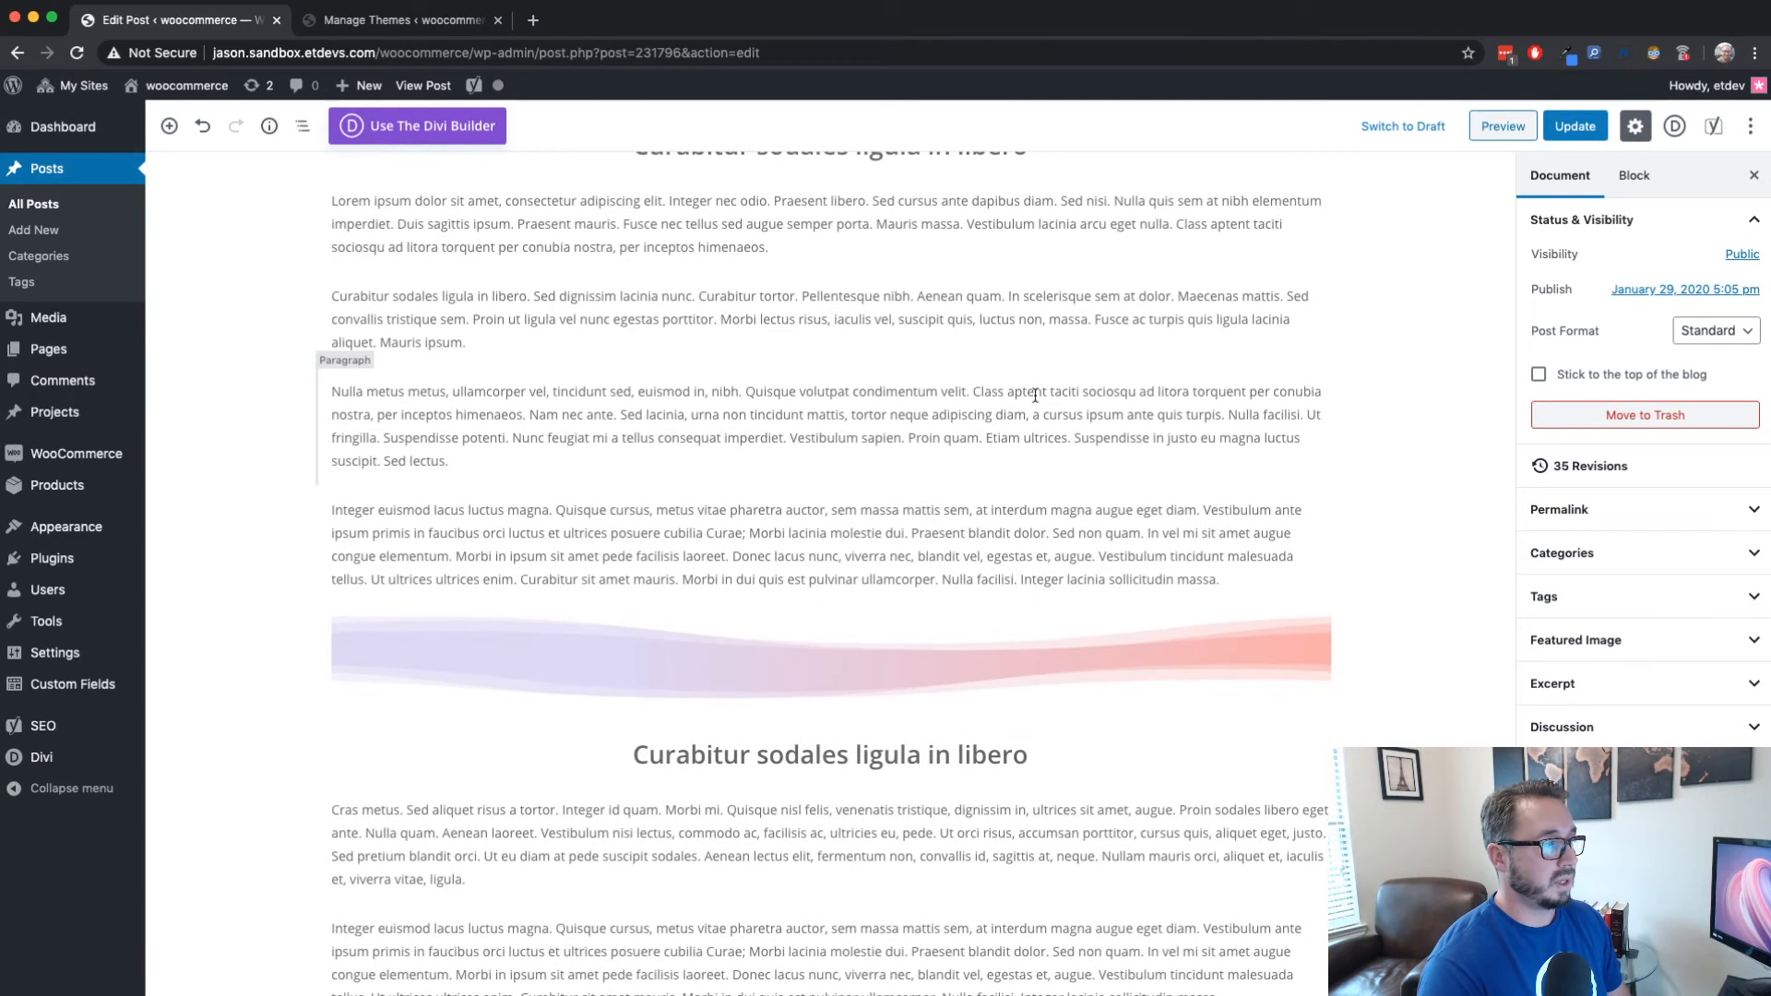
scroll(1000, 481, down, 1)
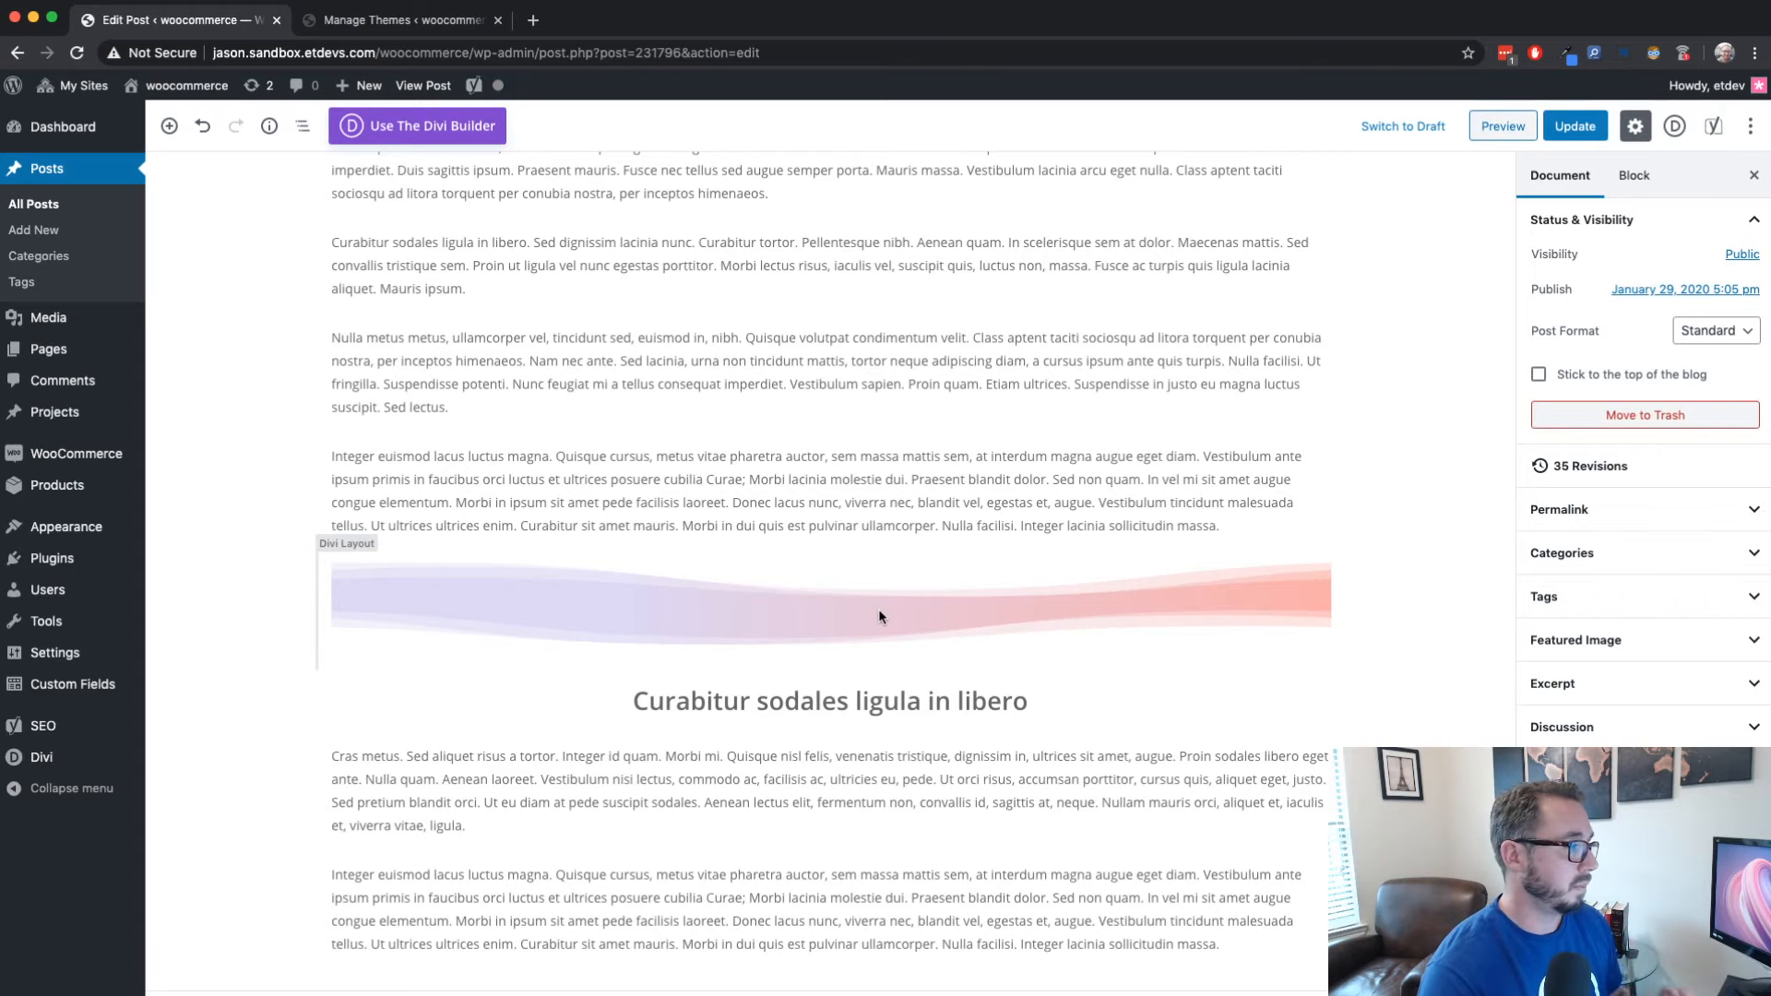
scroll(1371, 602, down, 2)
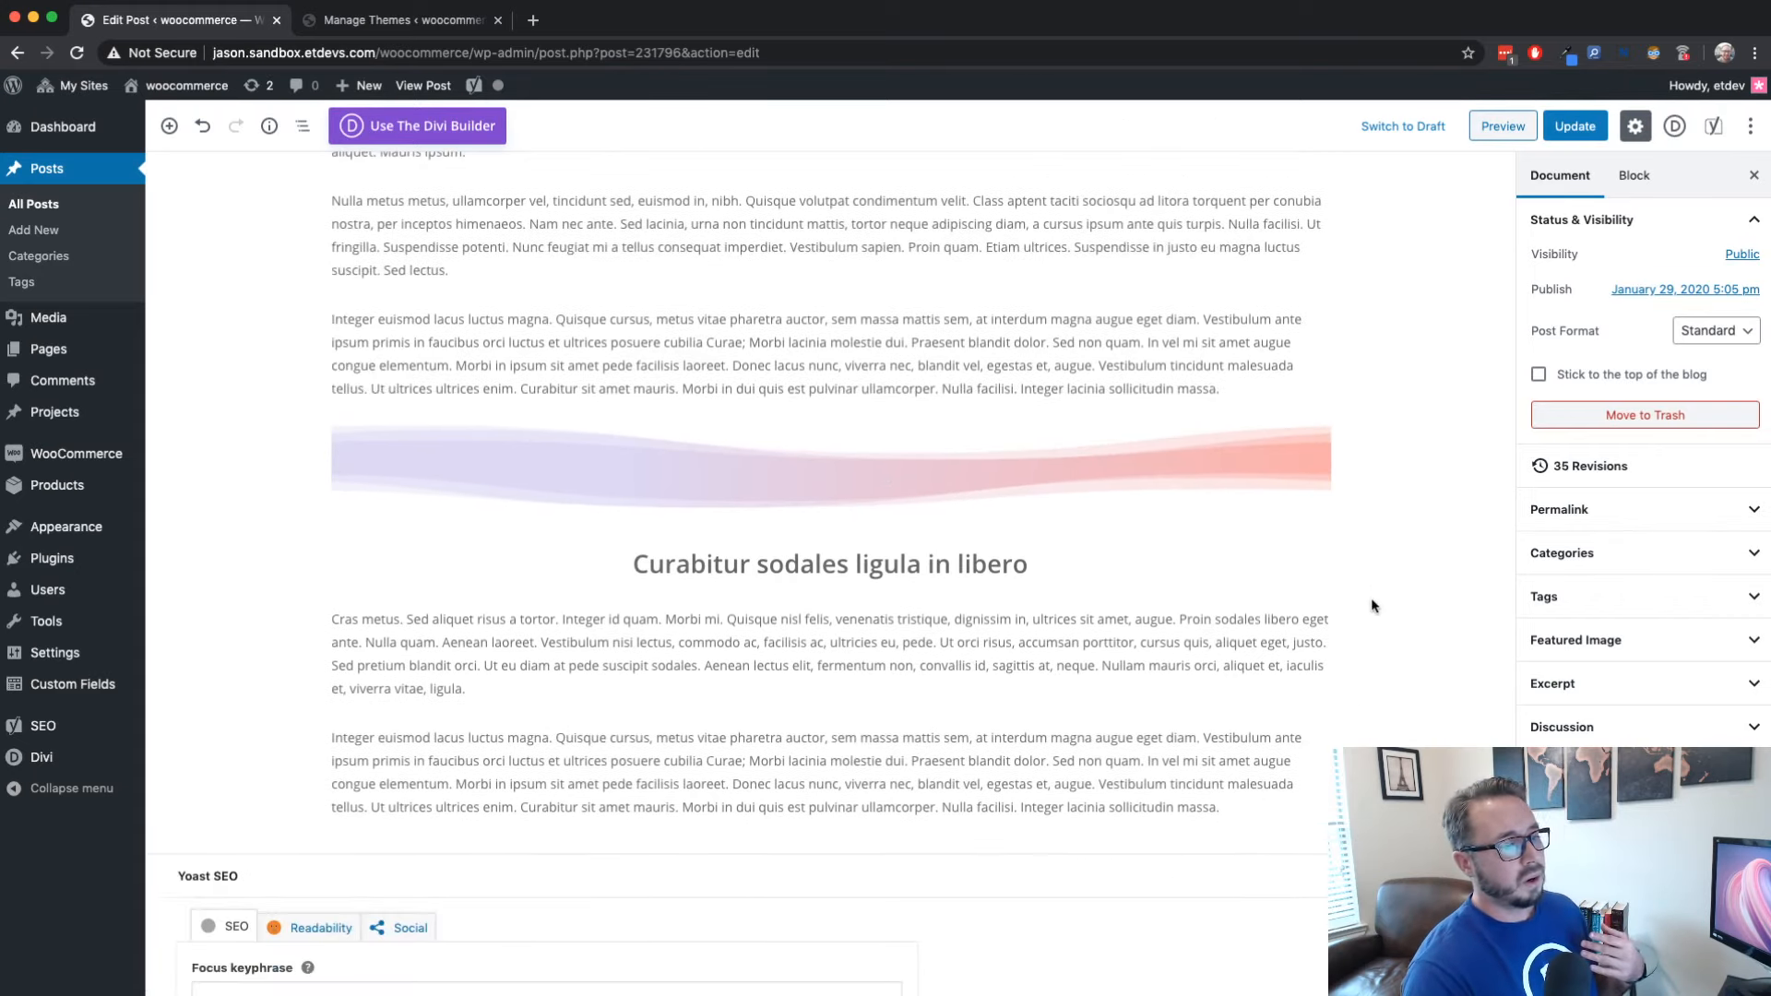
scroll(965, 620, up, 2)
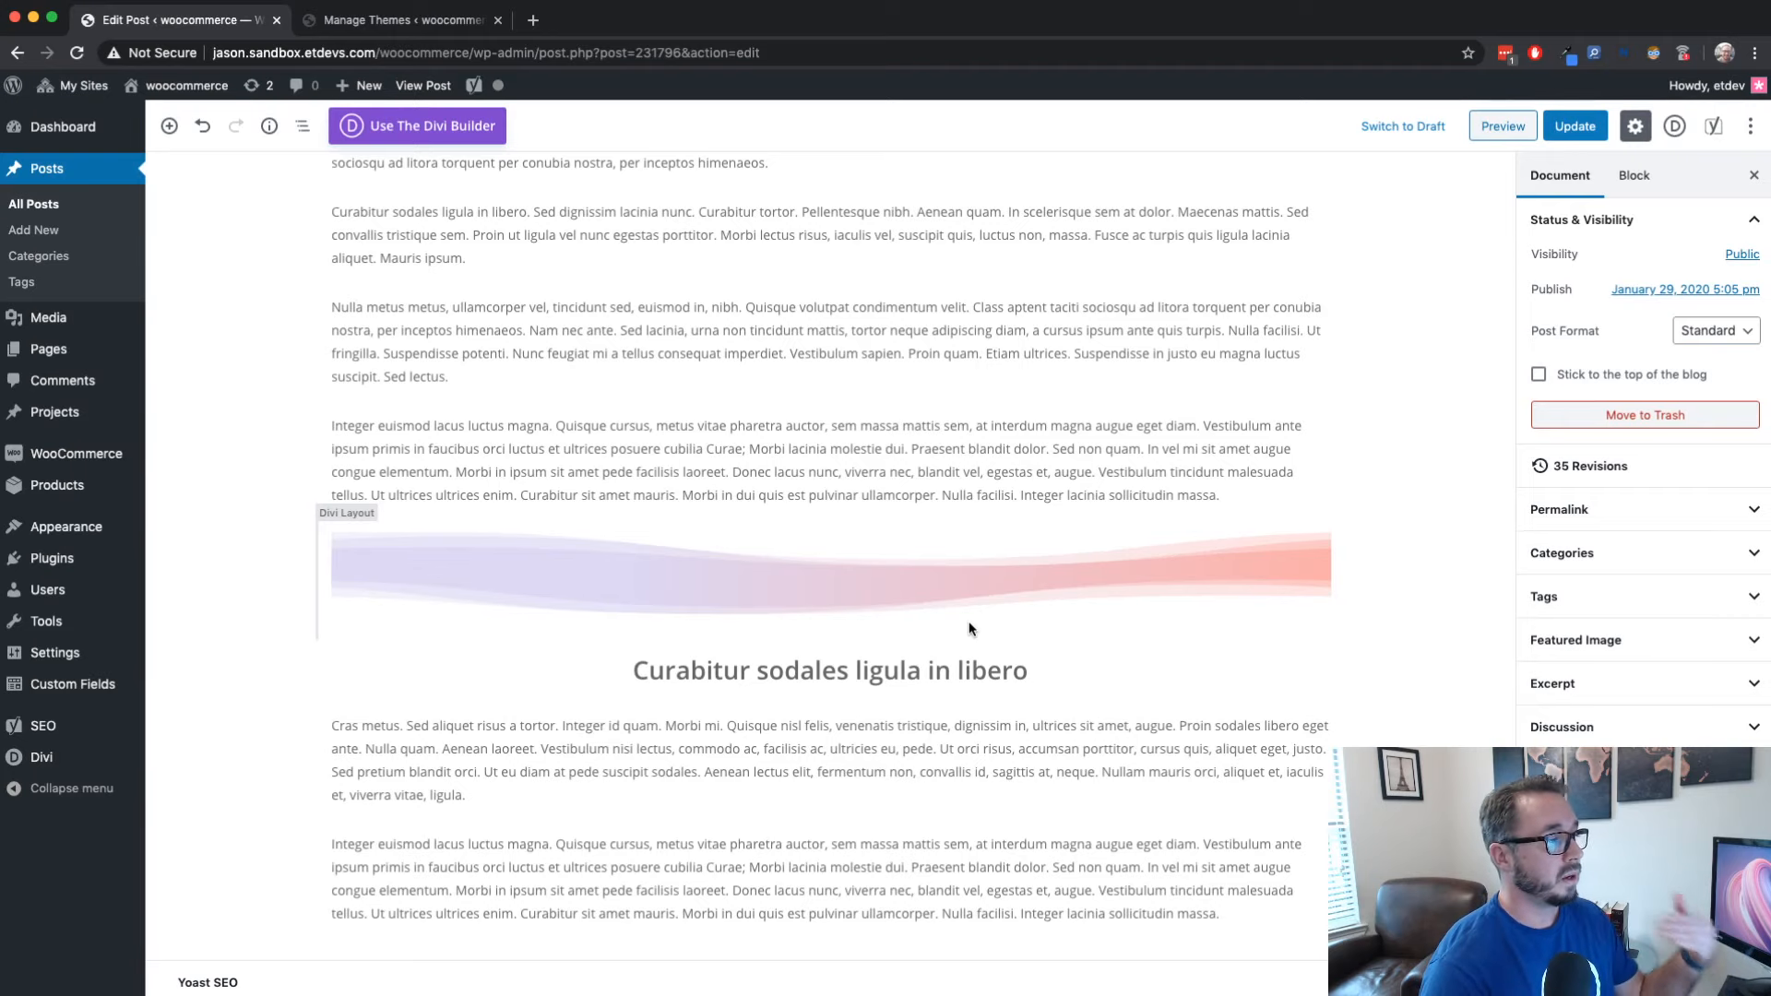
scroll(1069, 607, up, 3)
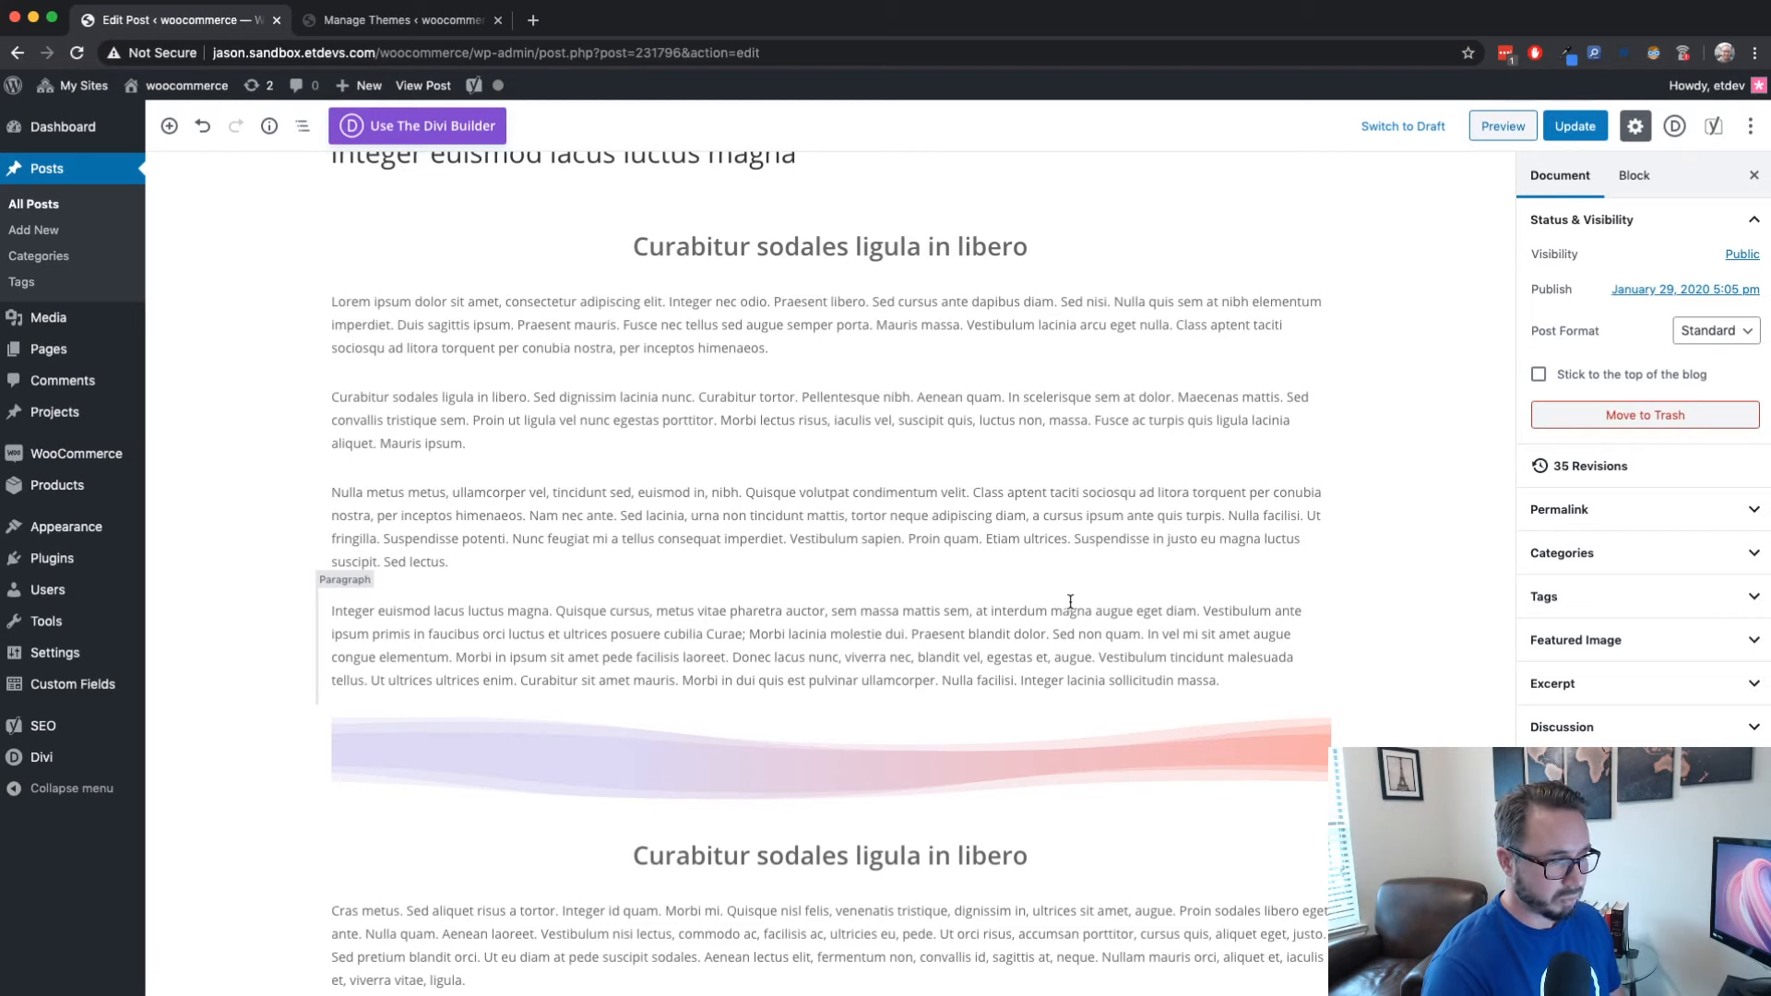
scroll(1069, 601, down, 2)
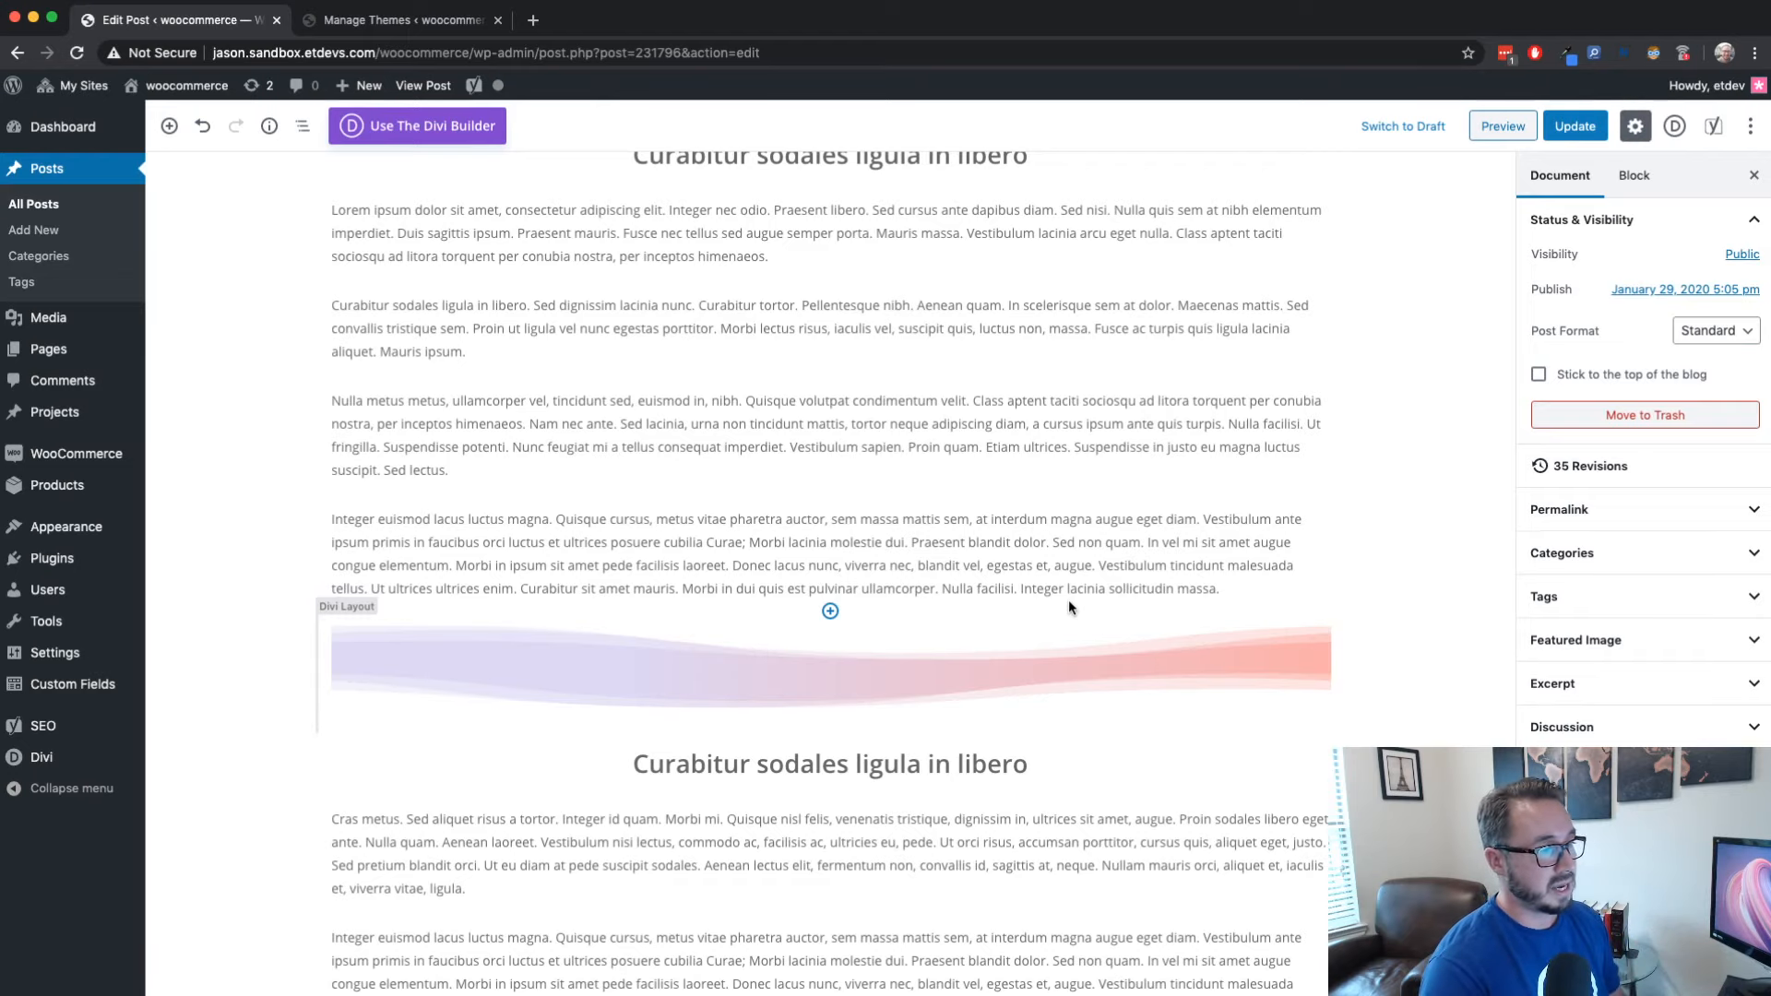
scroll(1069, 602, down, 1)
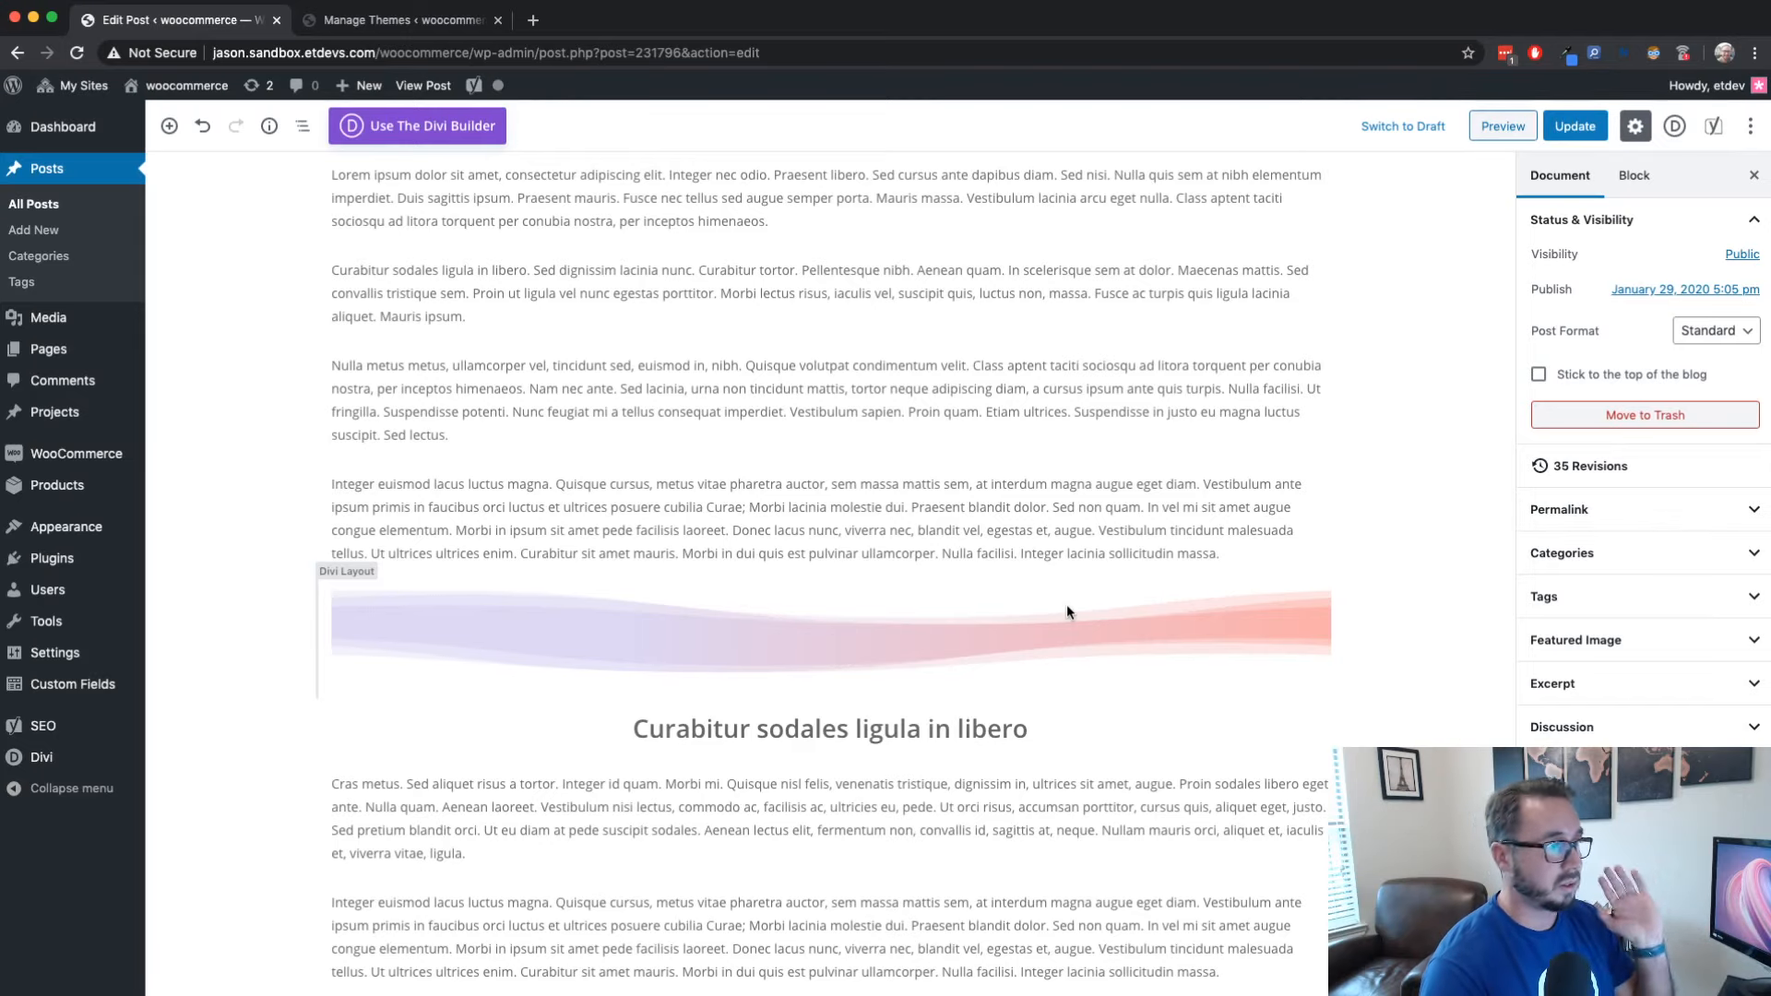
scroll(1066, 606, down, 3)
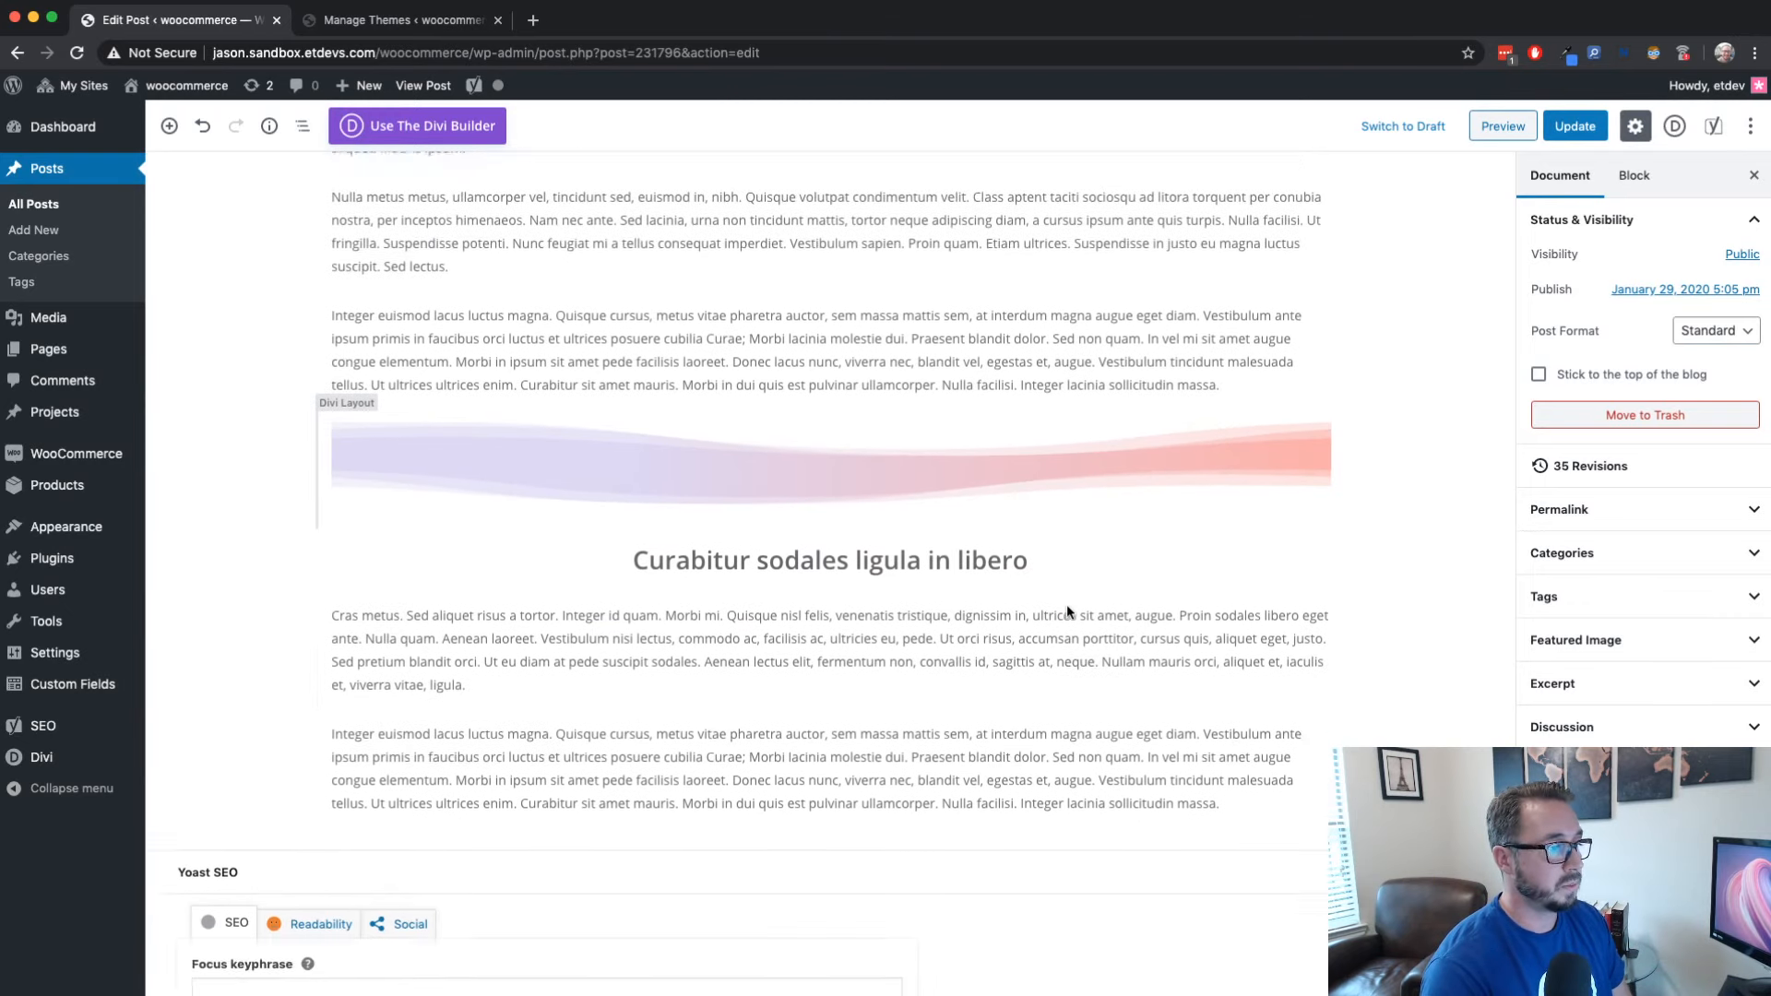
scroll(1066, 606, up, 2)
scroll(1065, 606, down, 1)
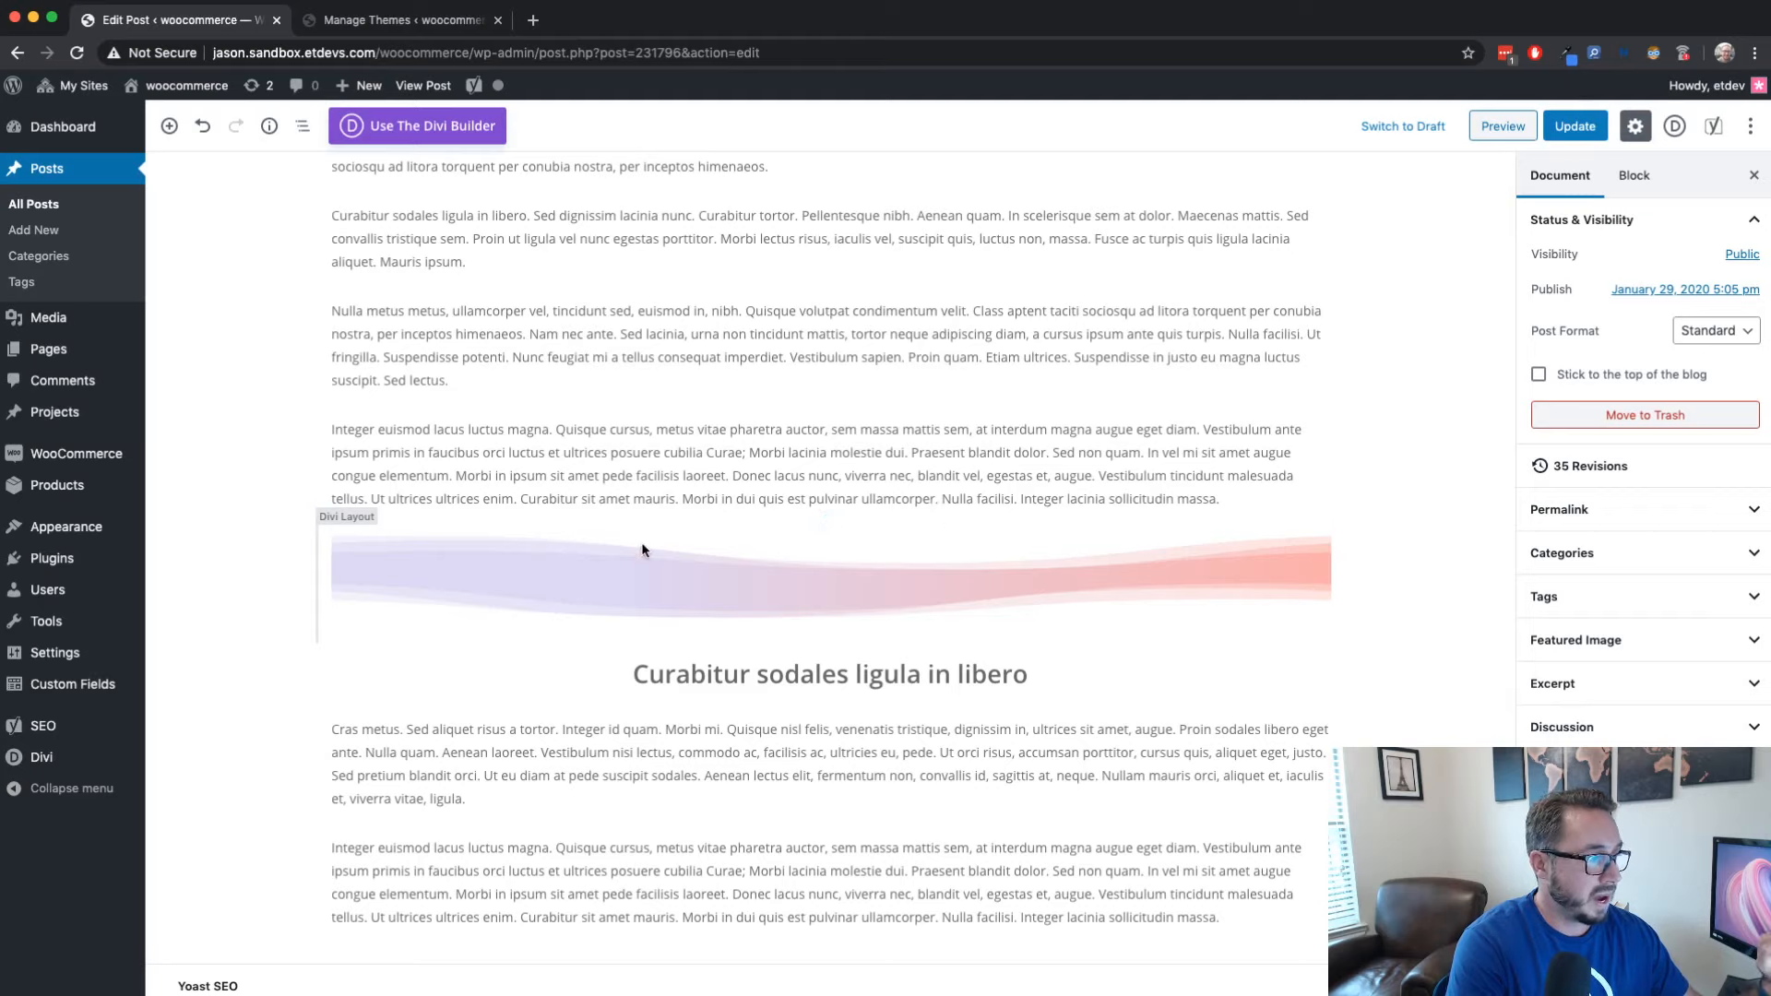
Add the Divi Layout block containing the wave divider to the reusable blocks
click(370, 527)
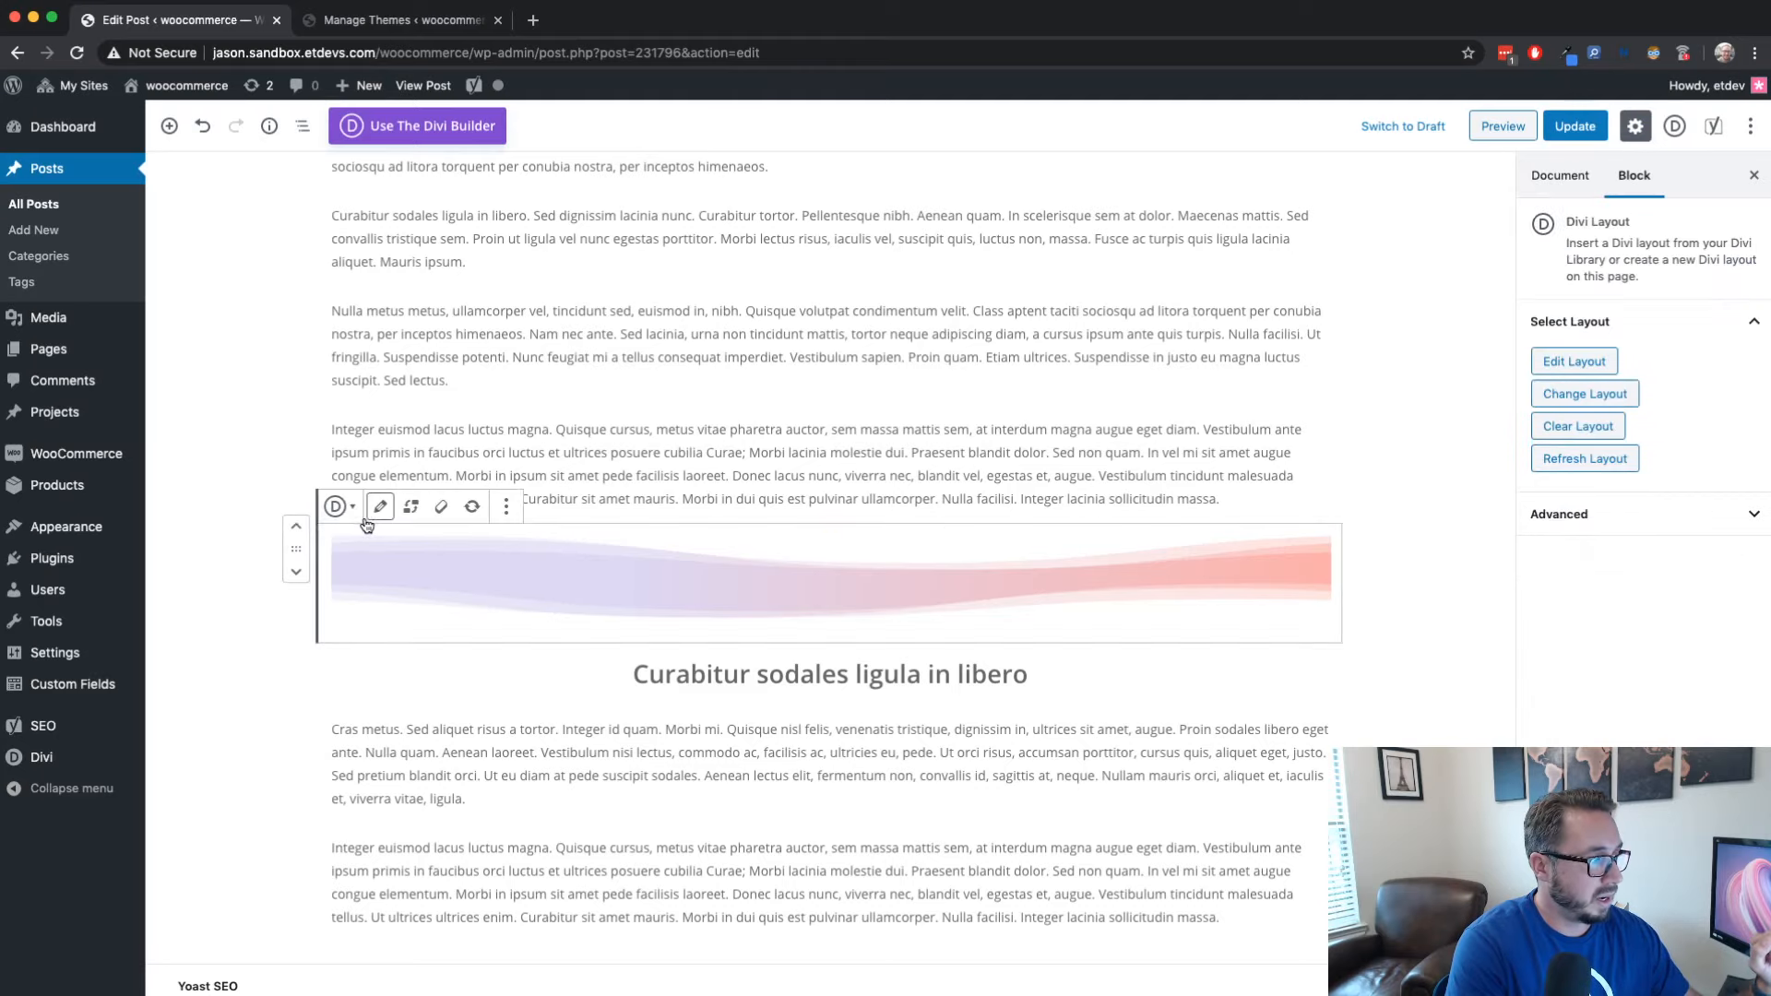
click(504, 509)
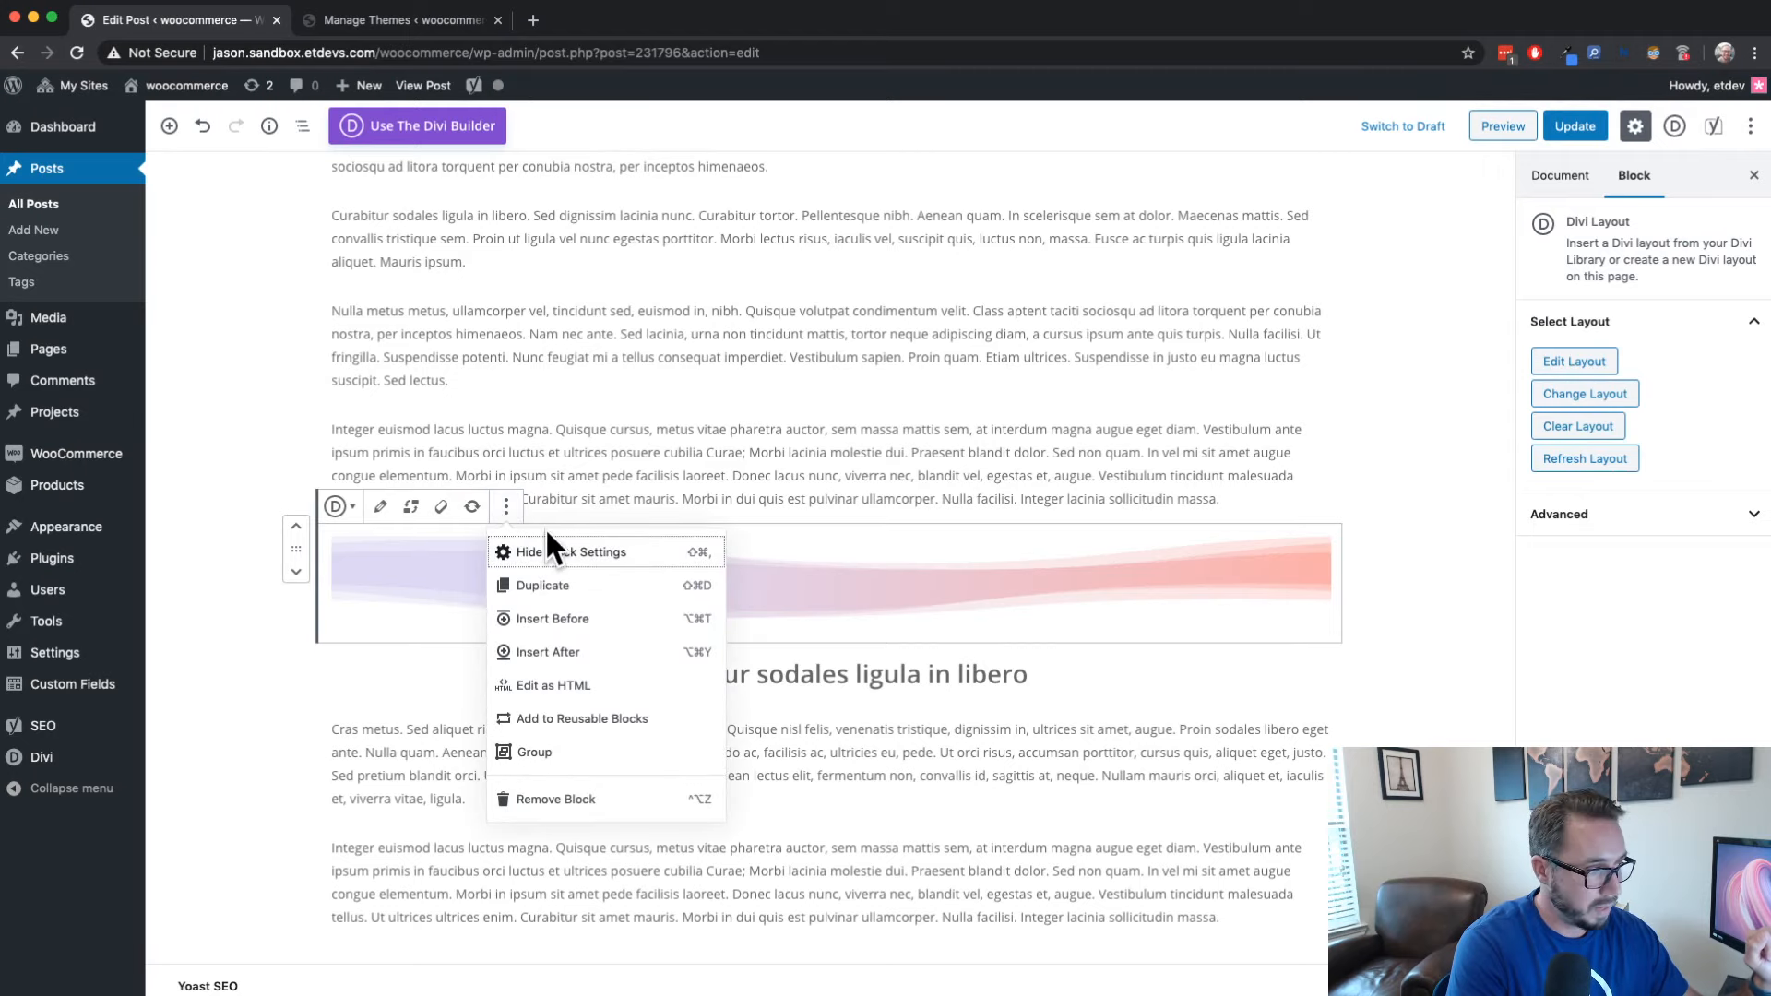
scroll(784, 475, down, 3)
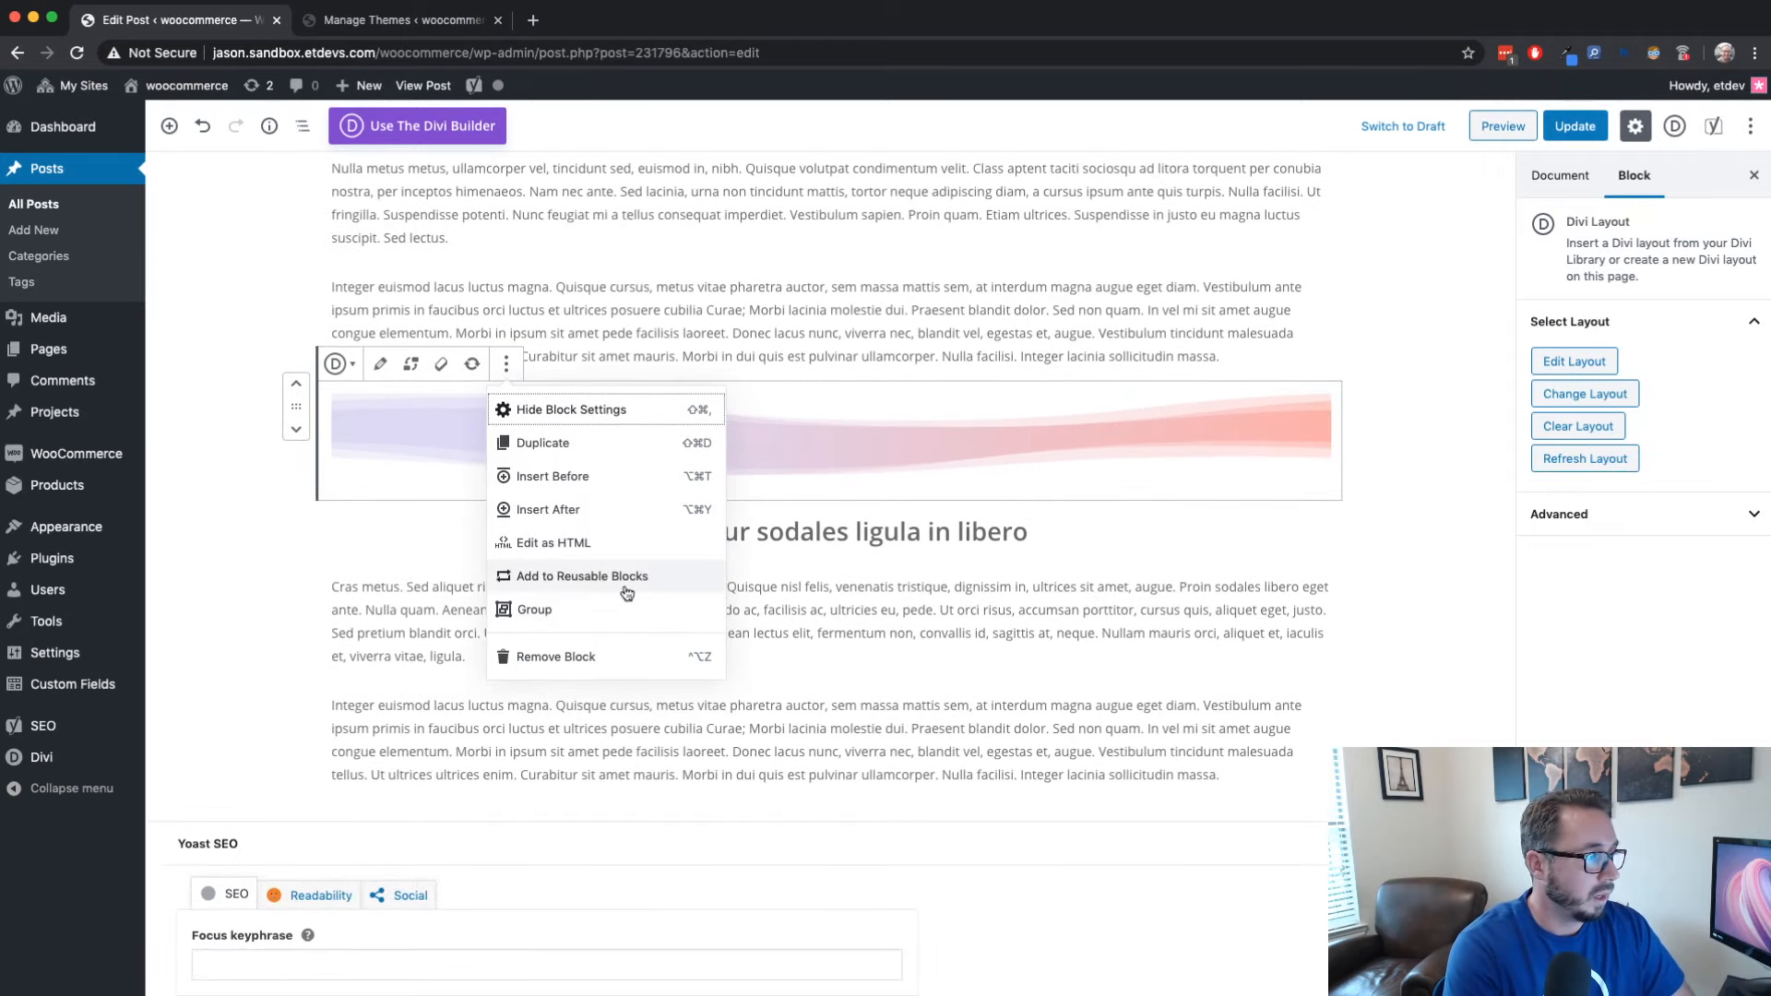
scroll(653, 420, up, 5)
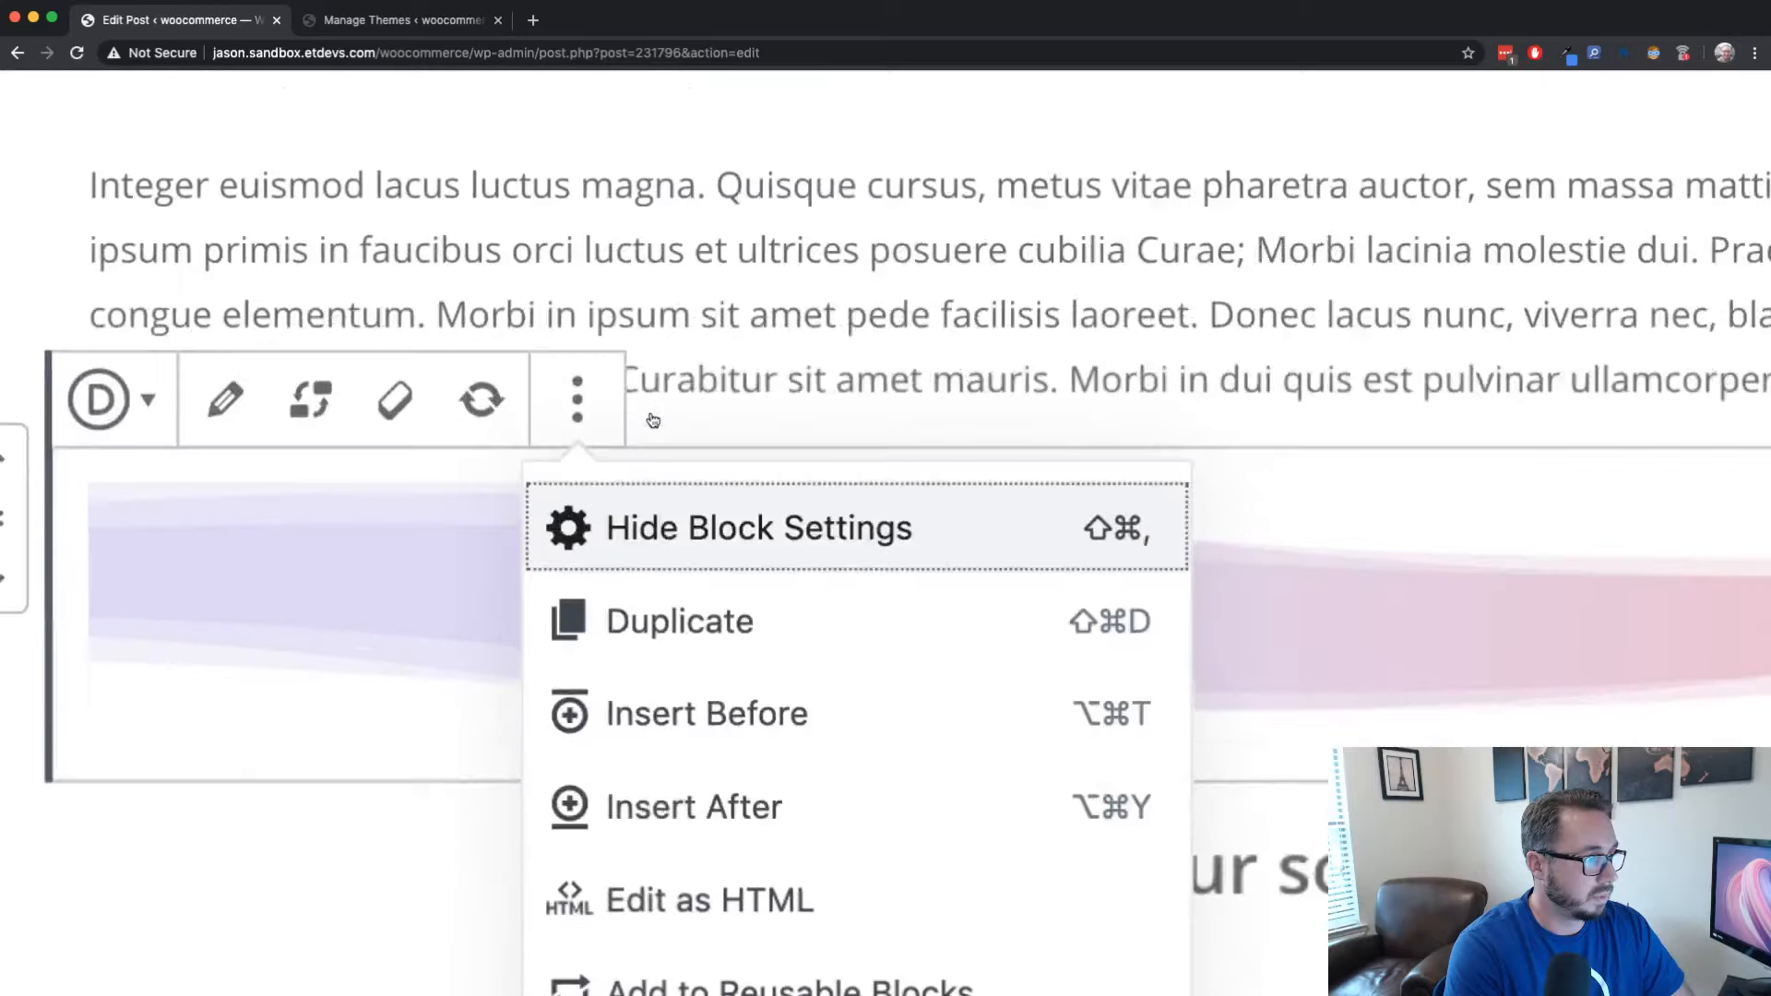
scroll(950, 468, down, 1)
scroll(949, 468, down, 4)
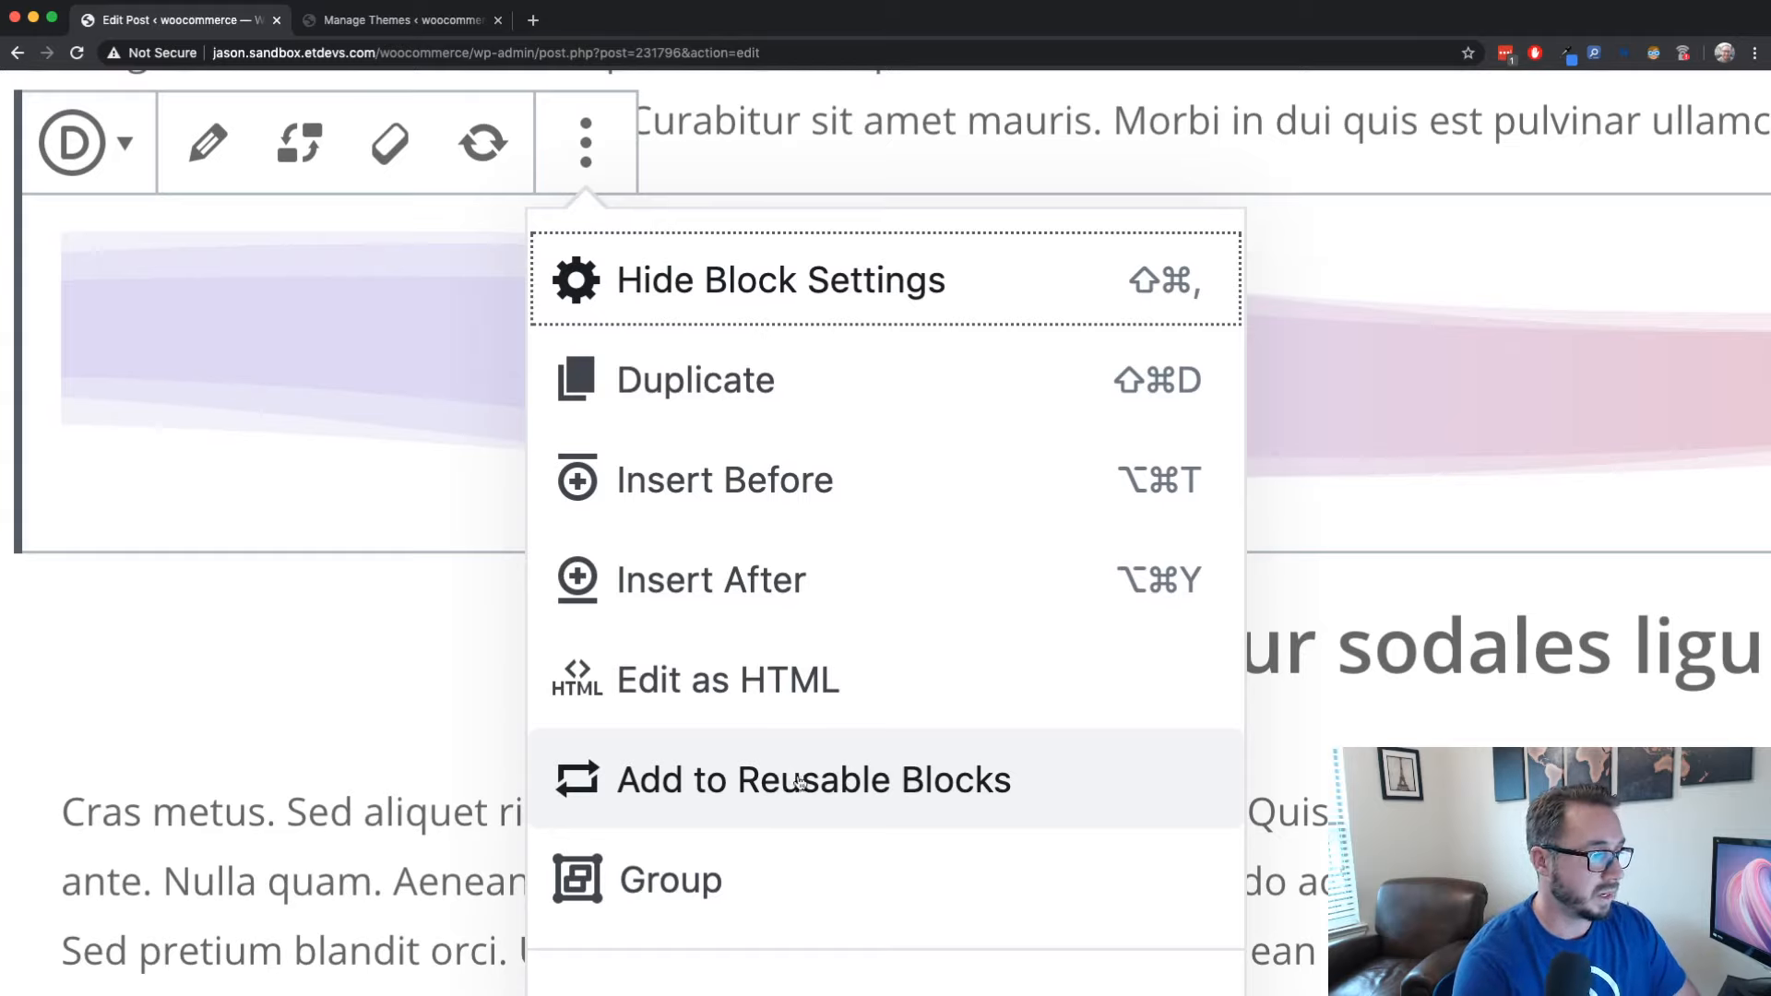
click(803, 782)
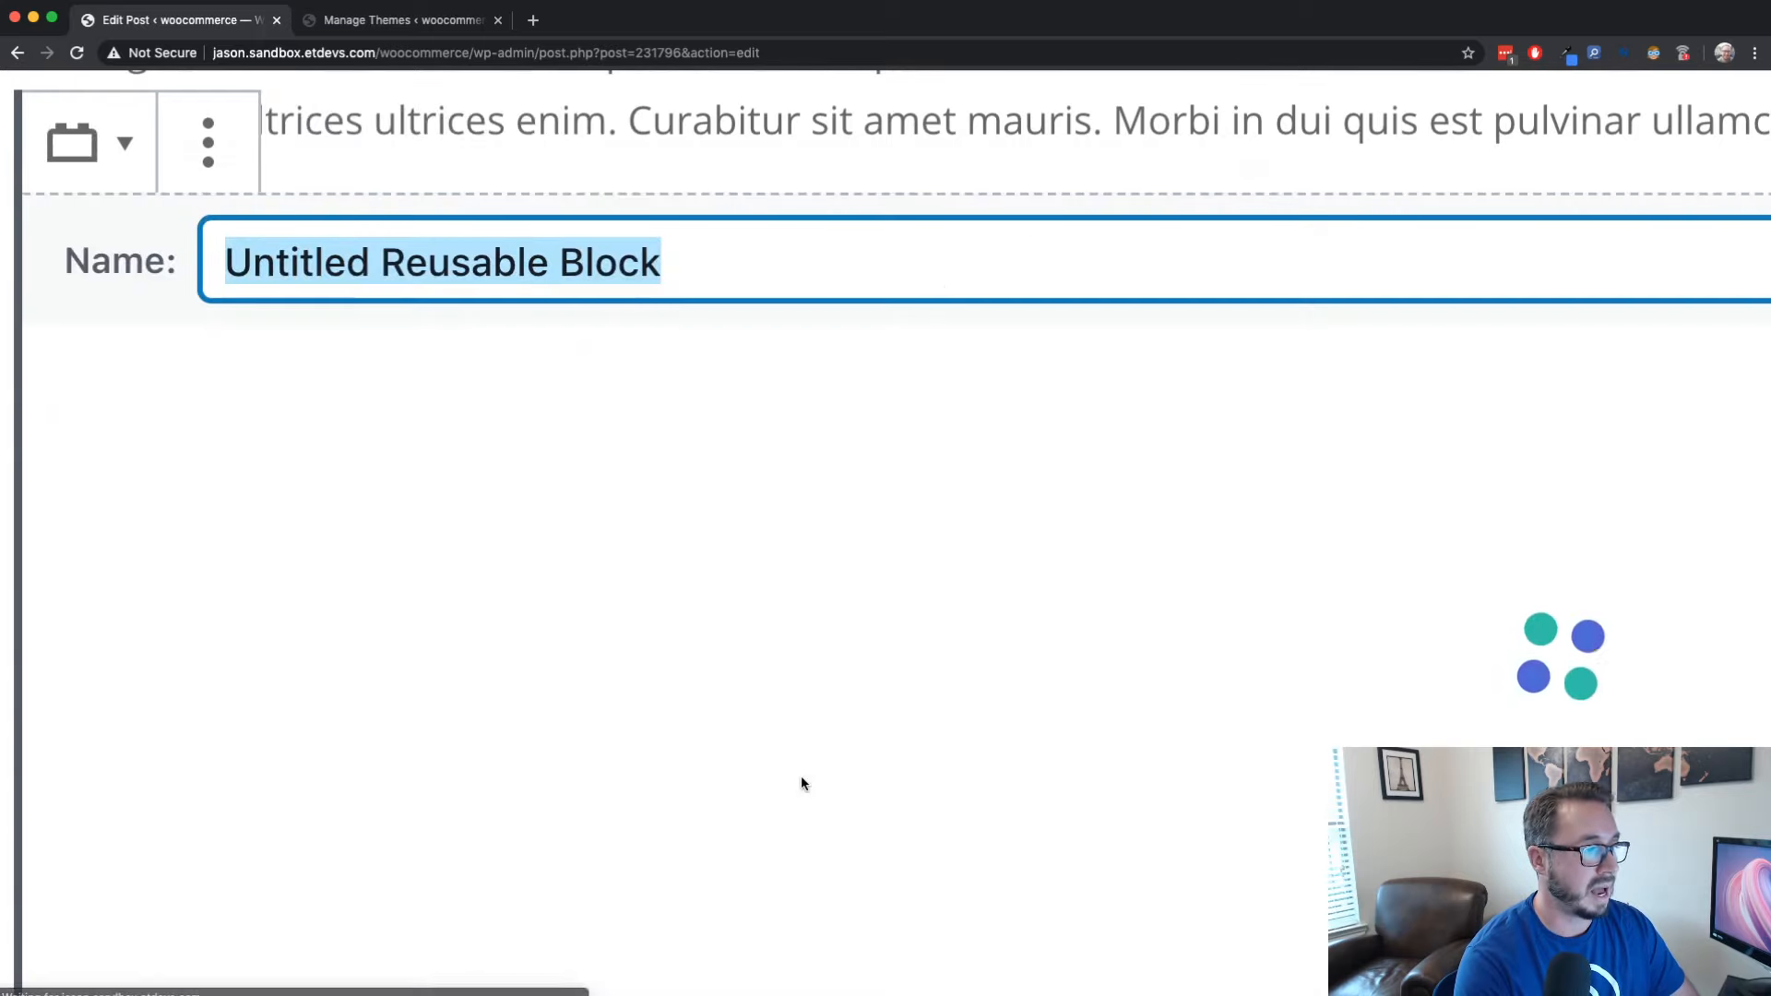
Name the reusable block "Section Divider Divi Reusable Block" and save it
scroll(901, 695, down, 10)
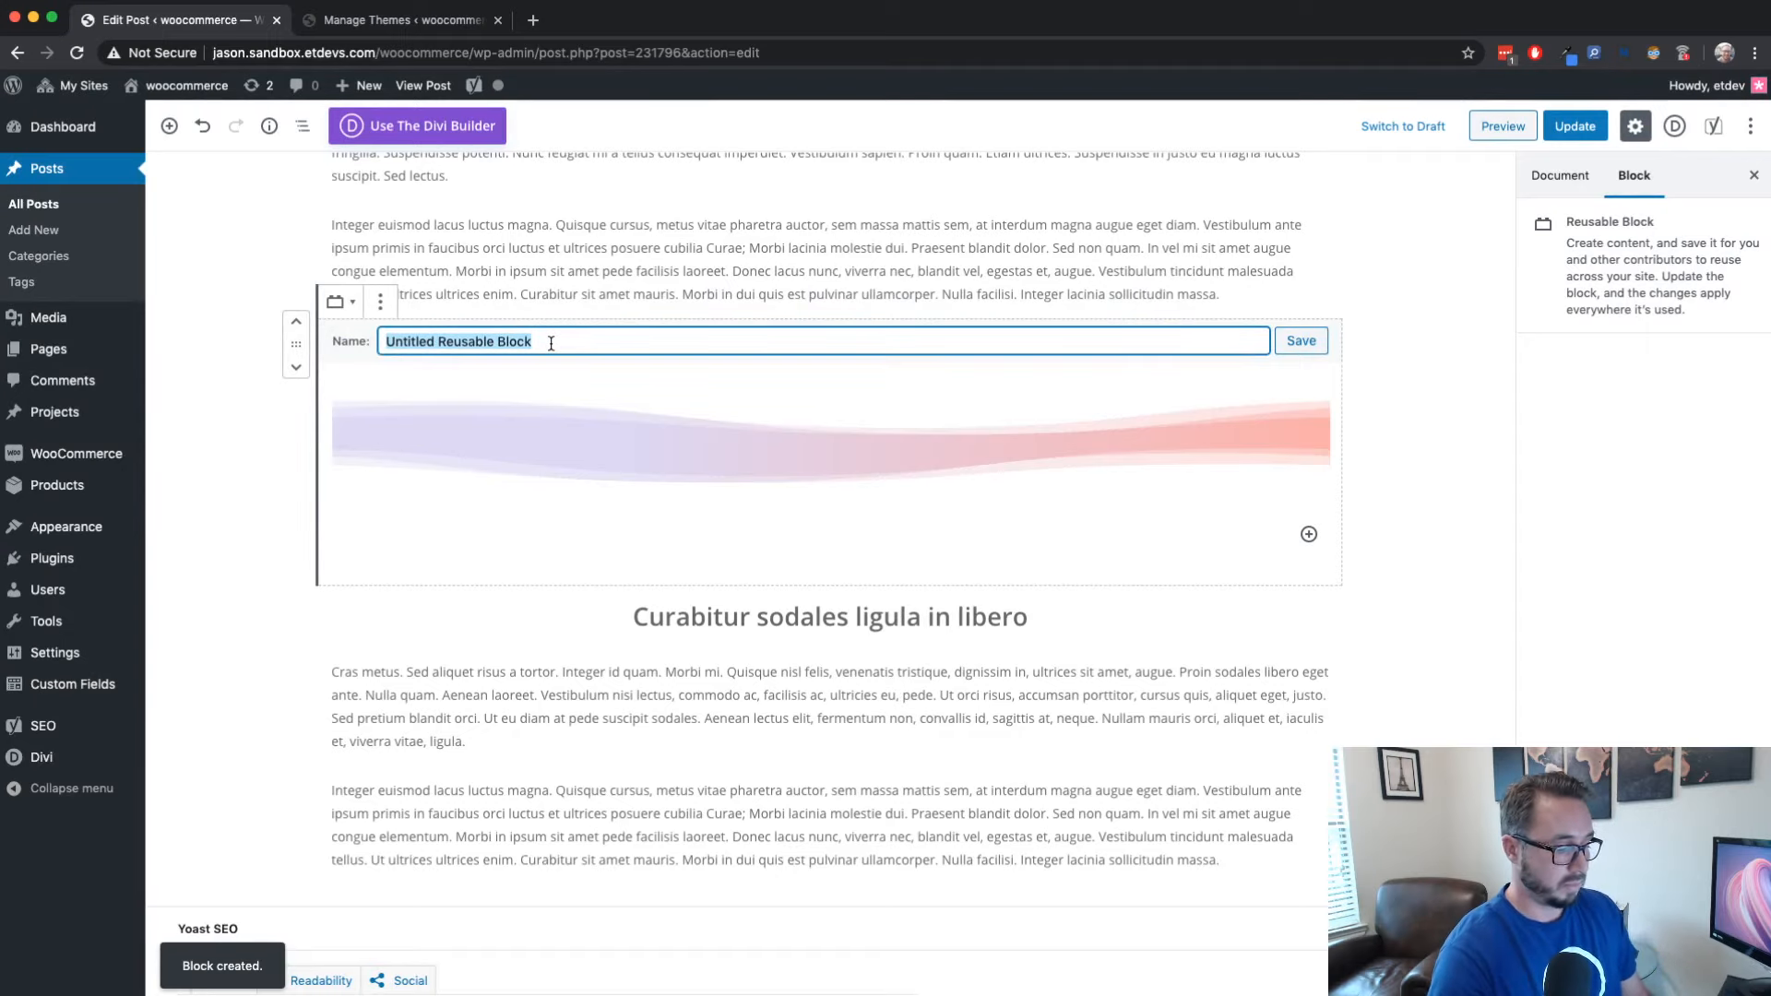
double_click(412, 343)
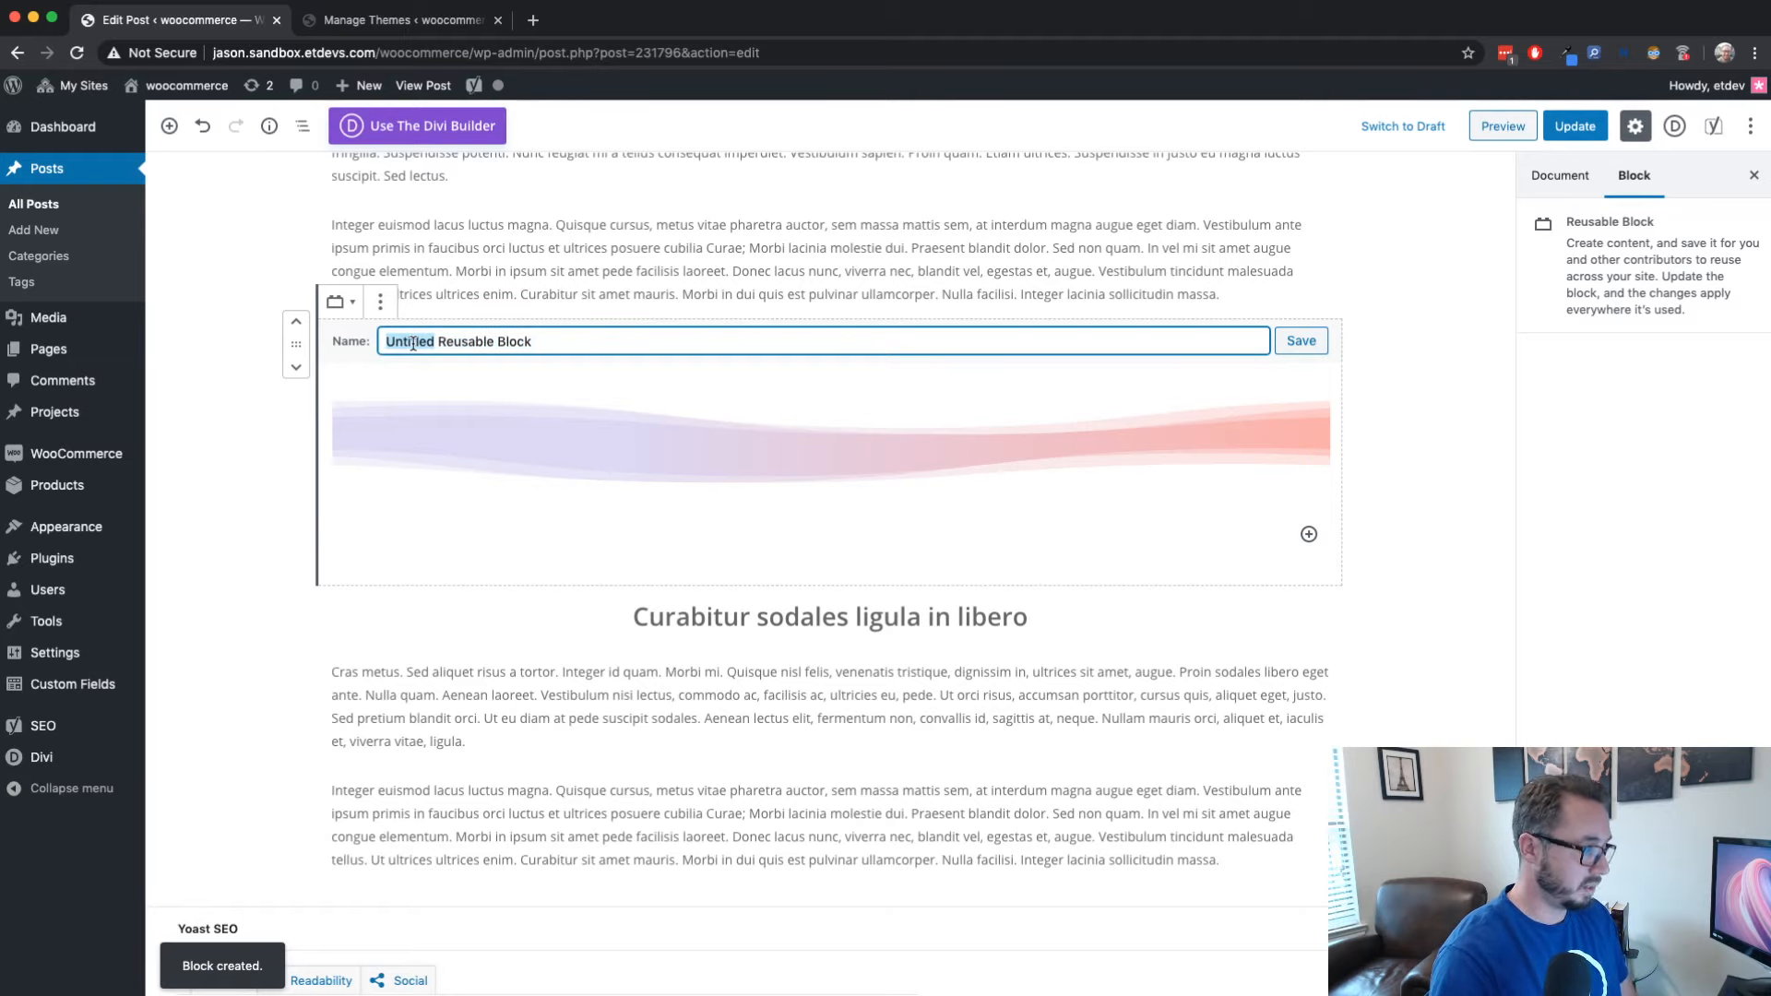
text(Secct)
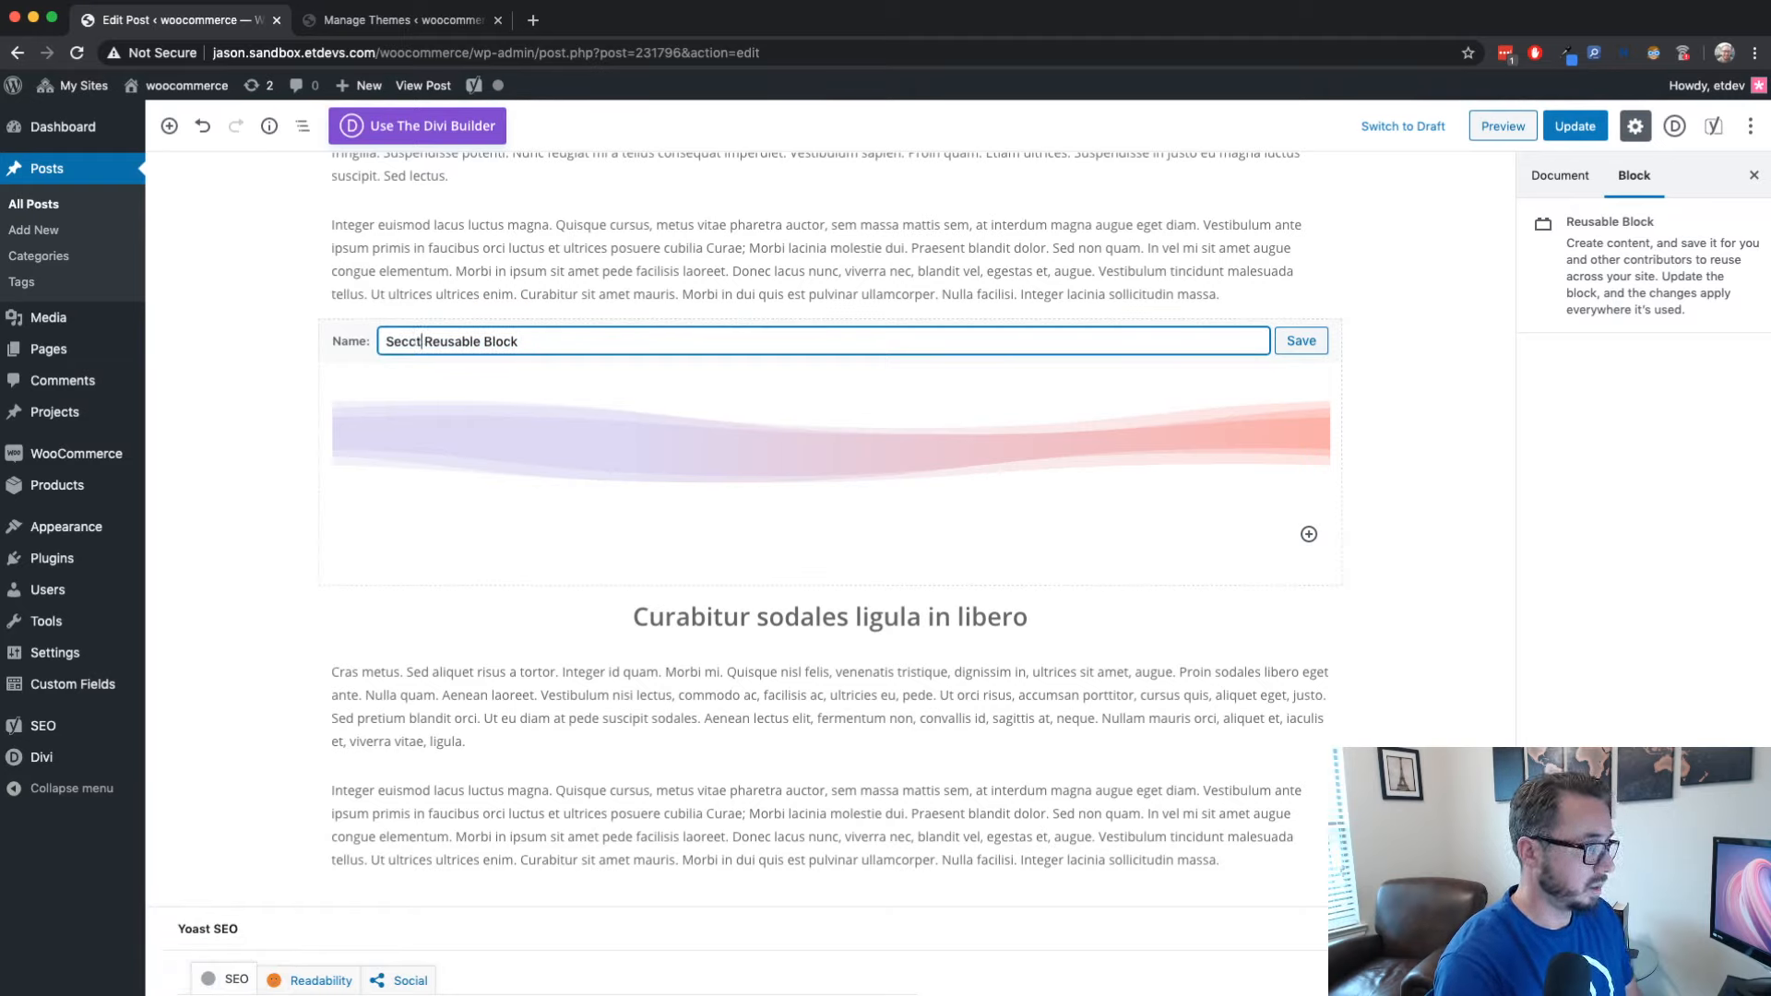
key(BackSpace)
key(BackSpace)
text(tion Divide)
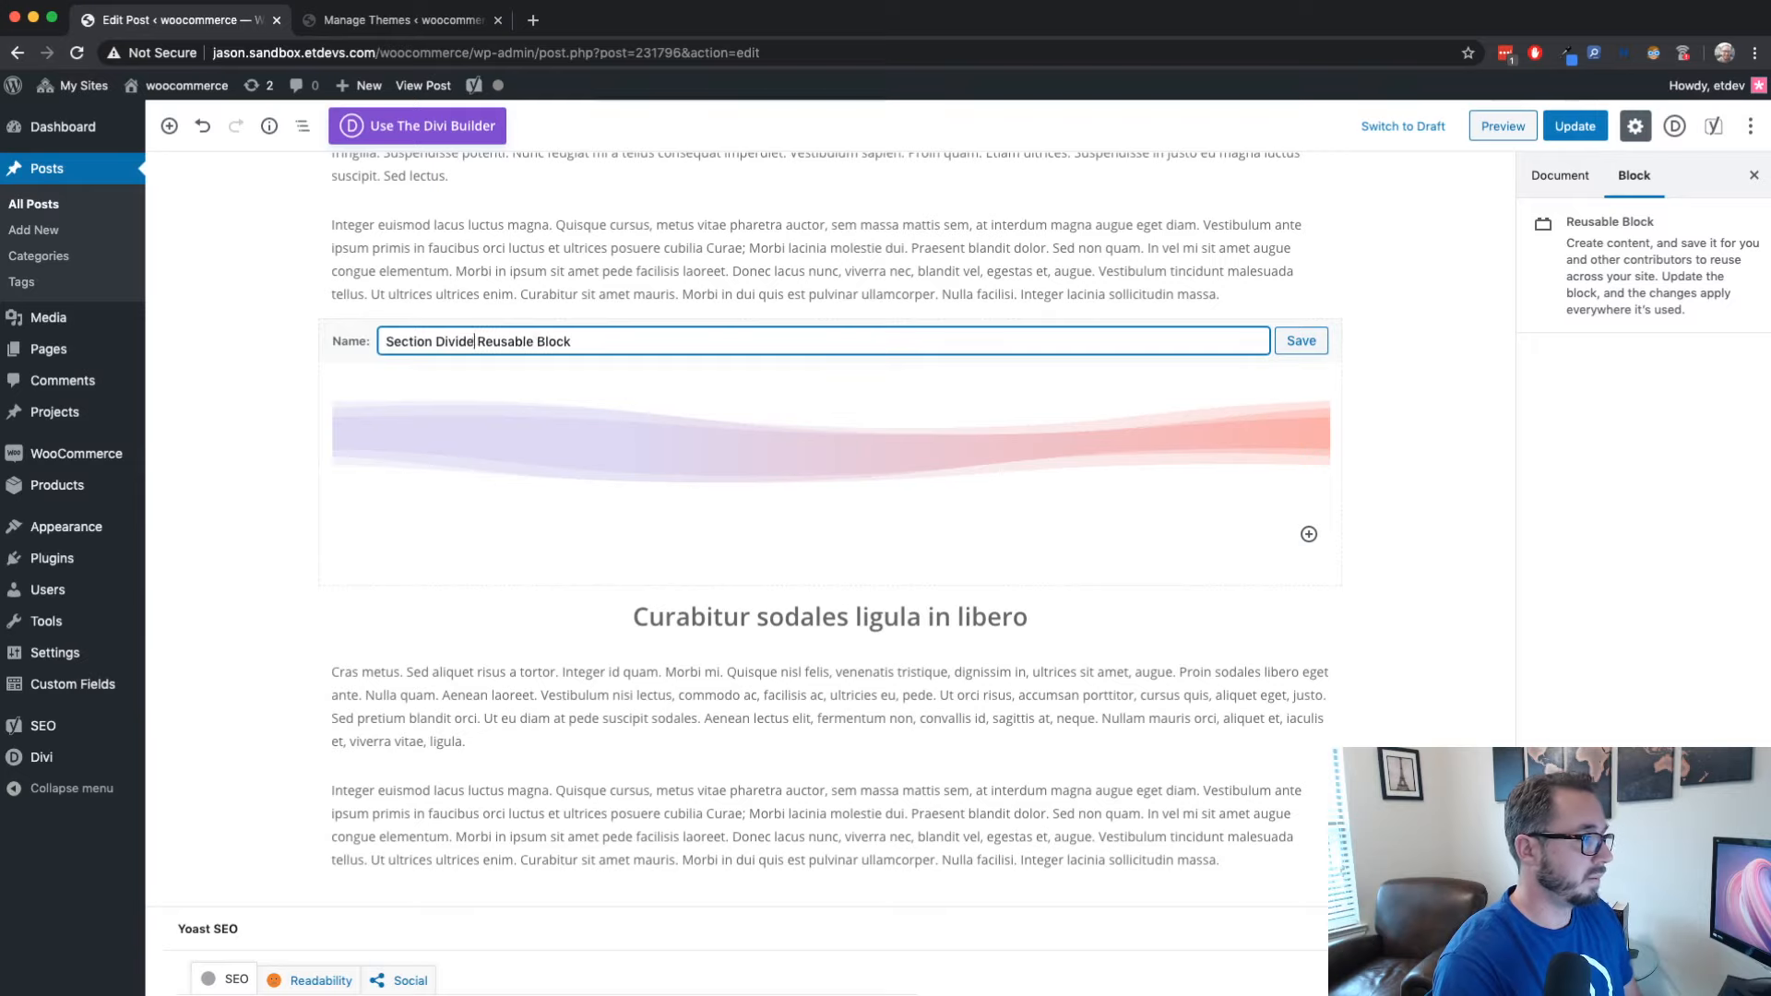
text(r)
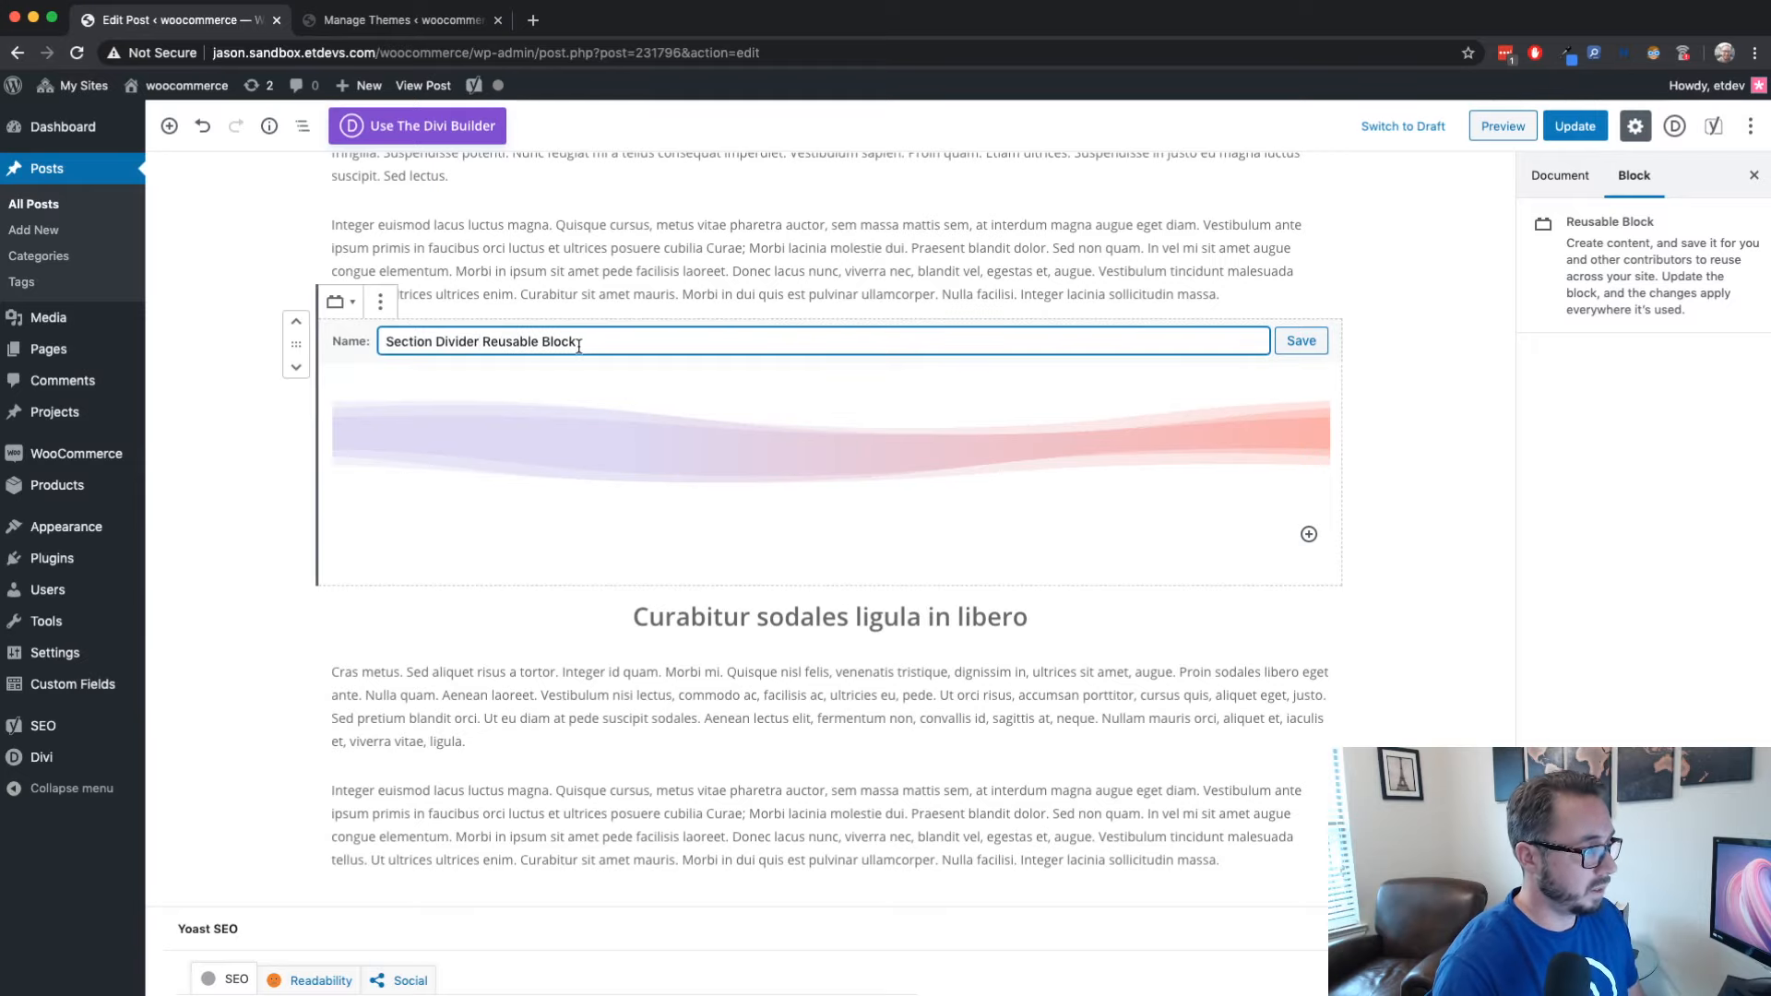
text( Divi)
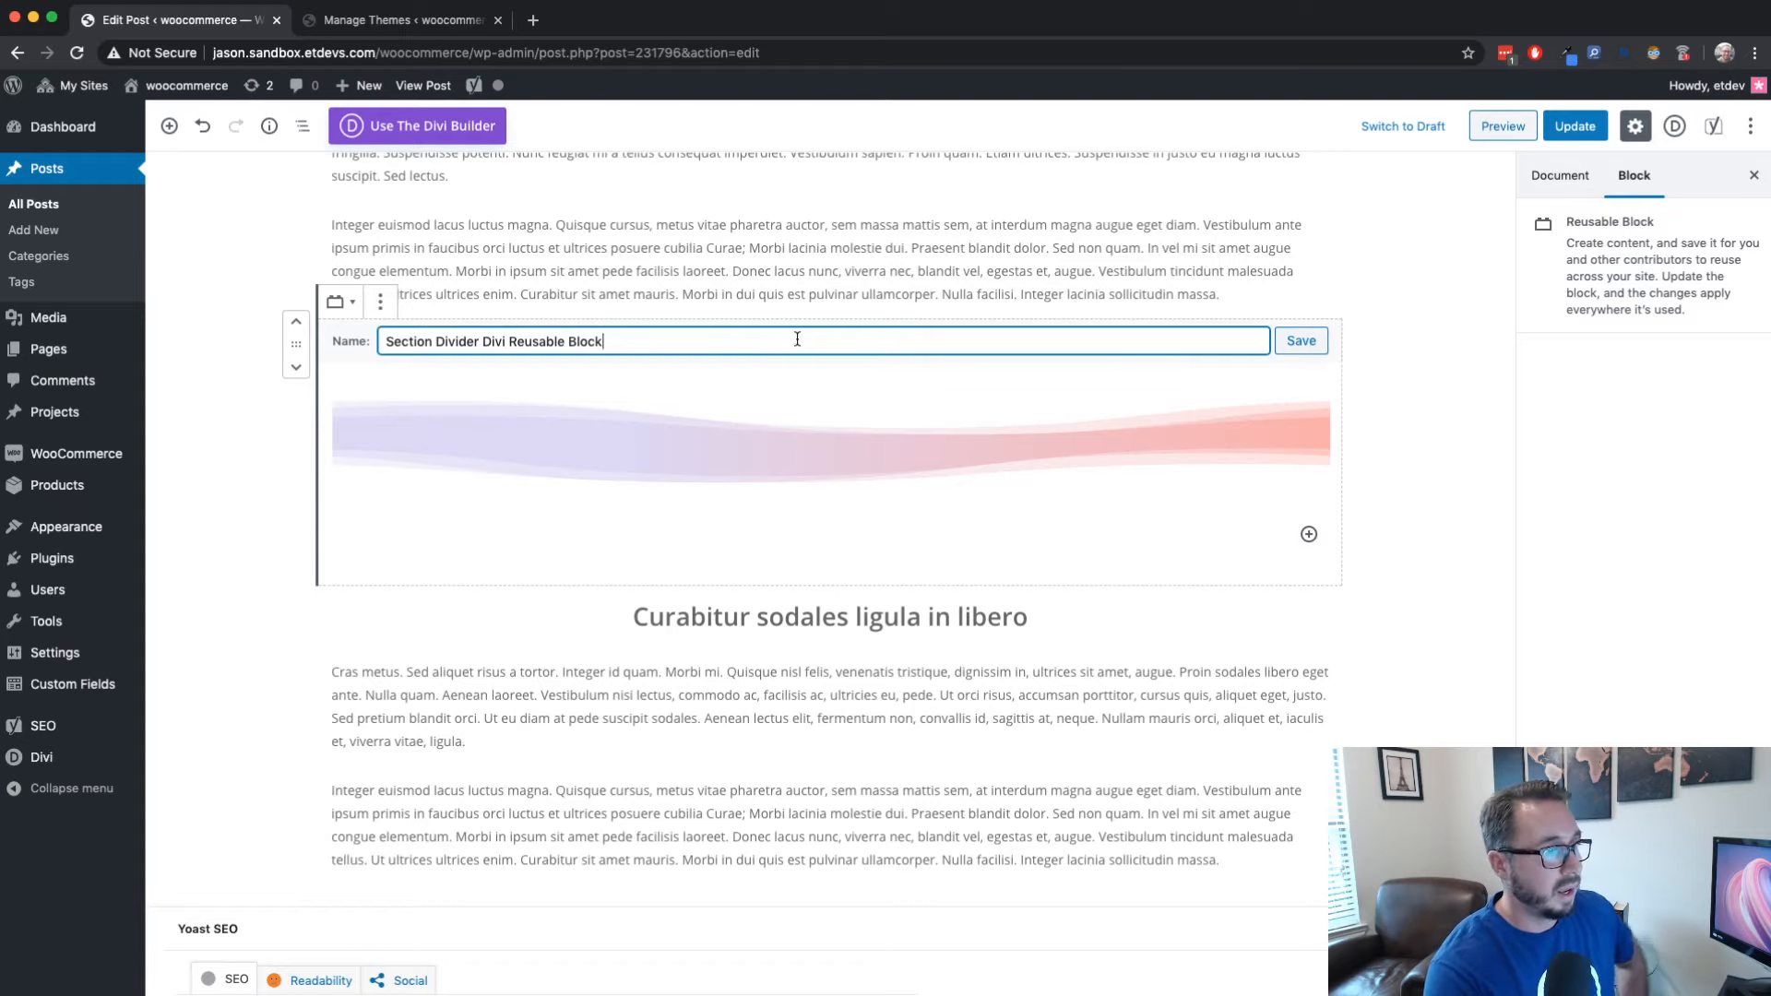
click(1299, 341)
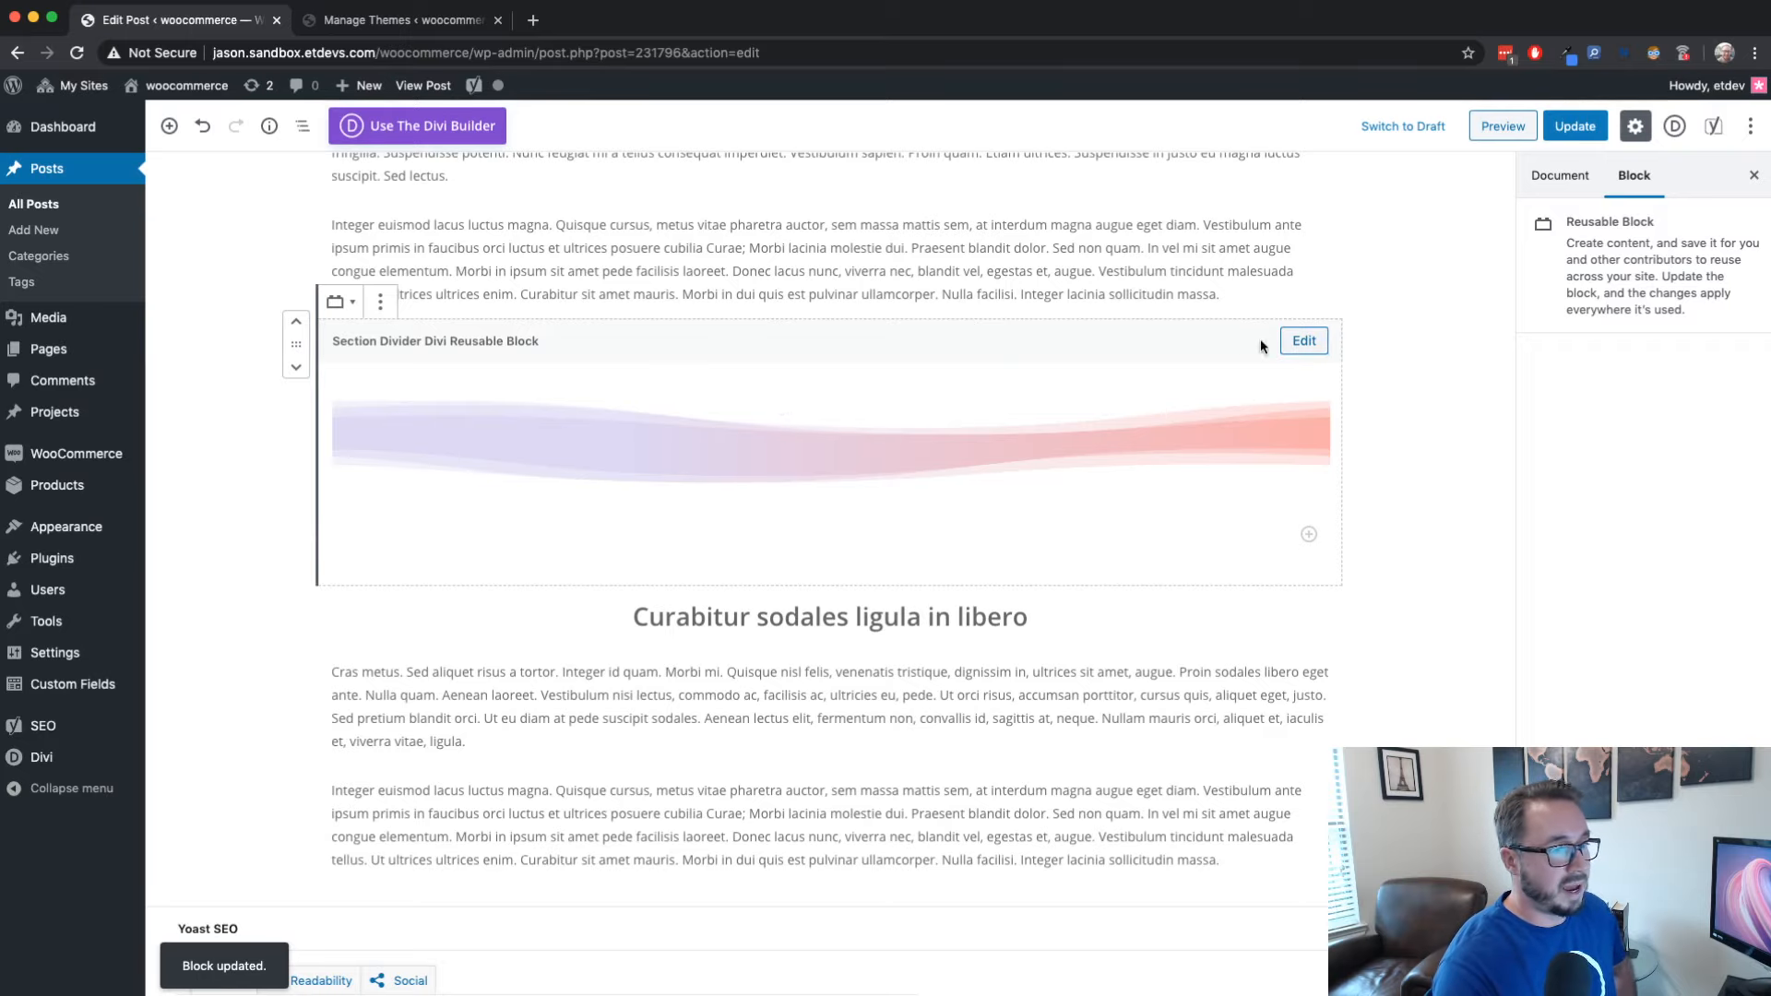
Check the saved reusable block in the post, deselect it and update the post
click(1472, 401)
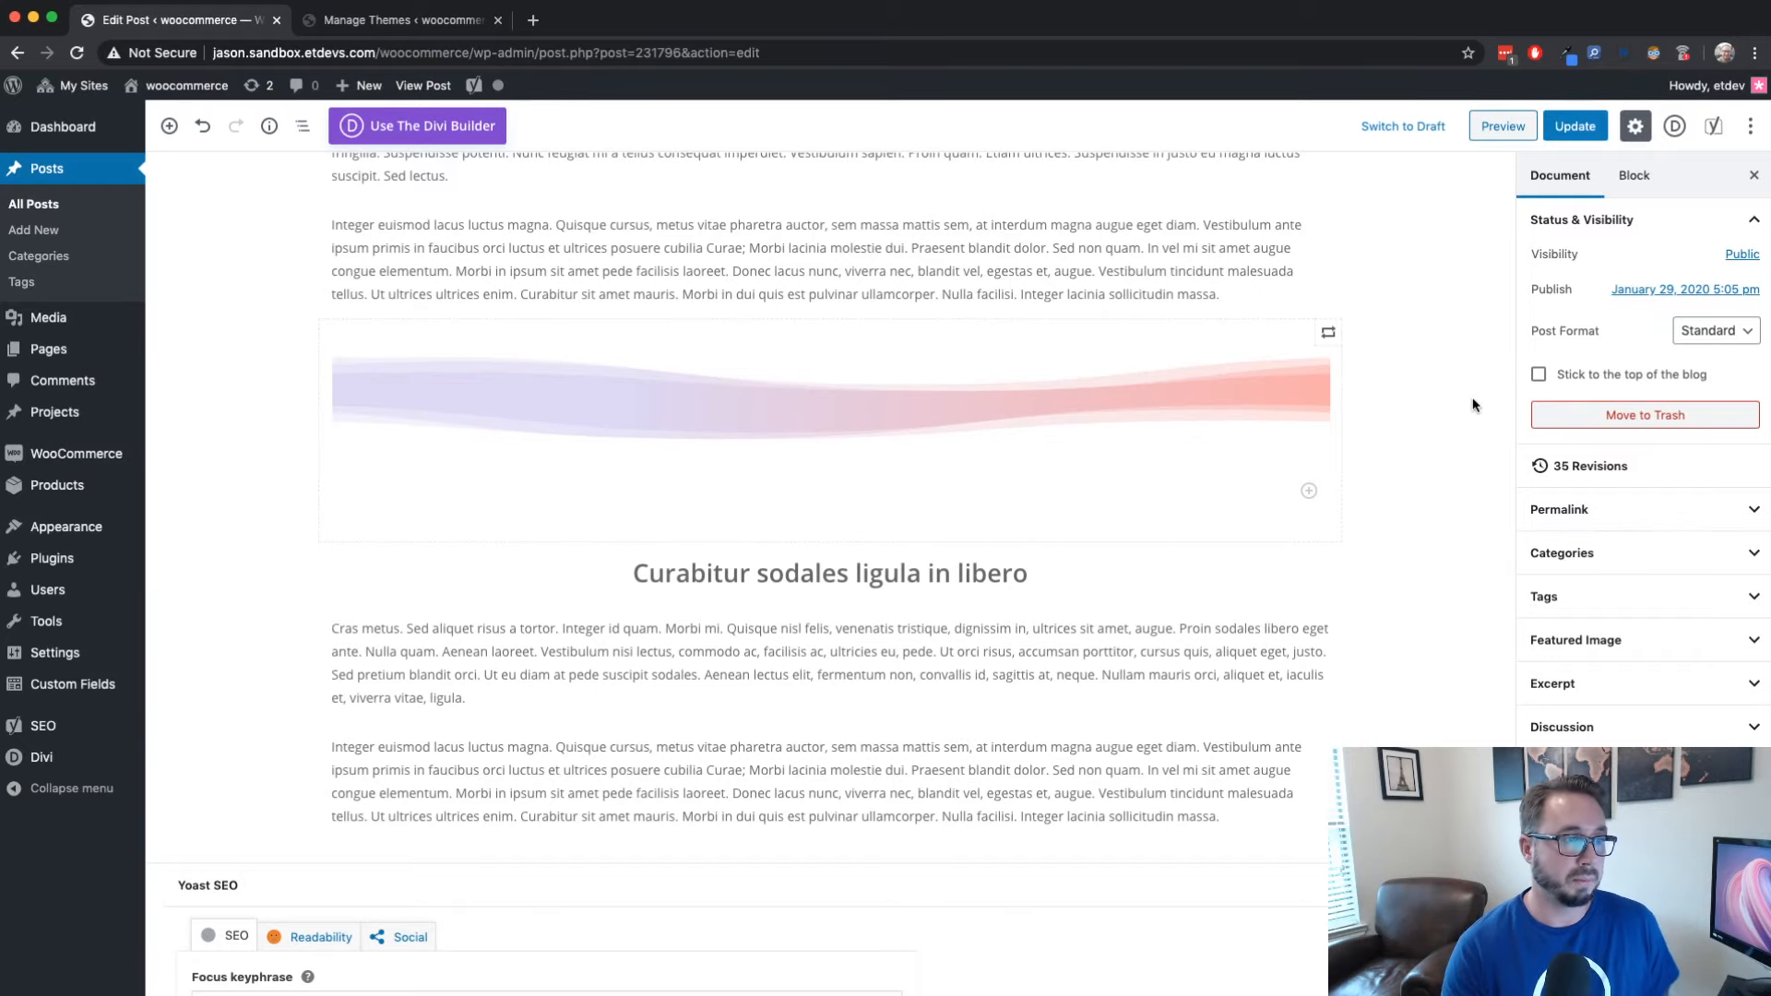
click(1262, 344)
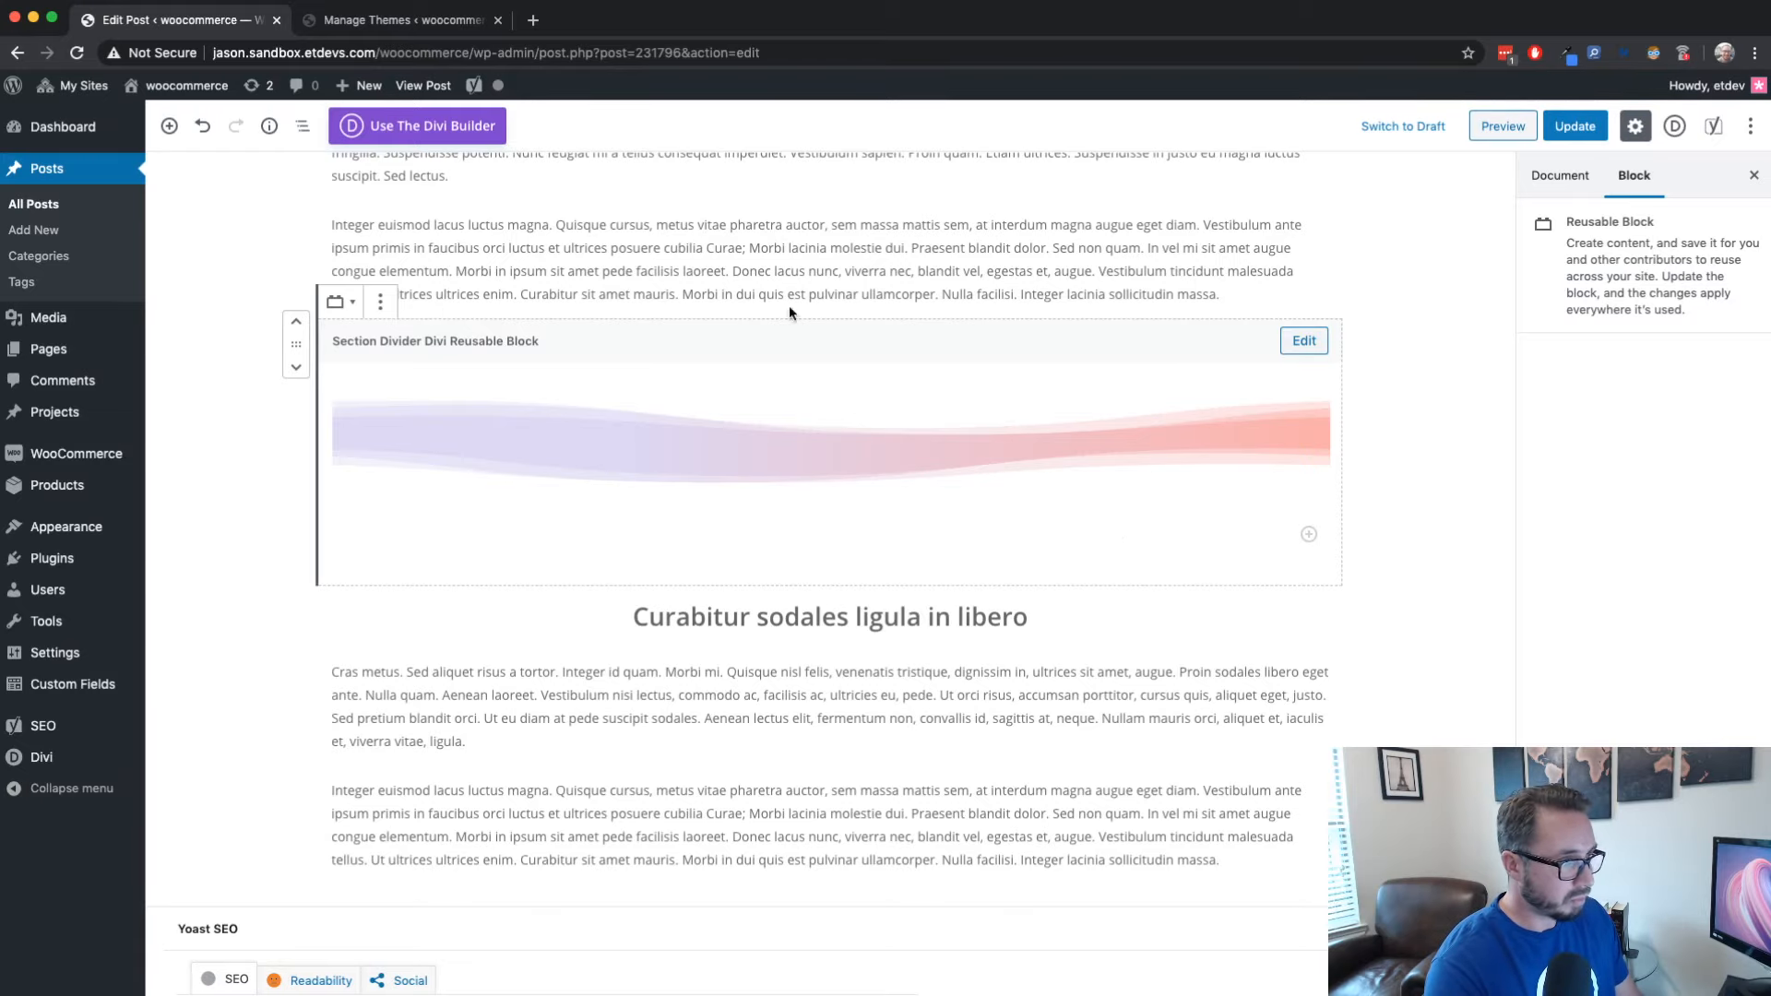
click(1454, 269)
key(ctrl+s)
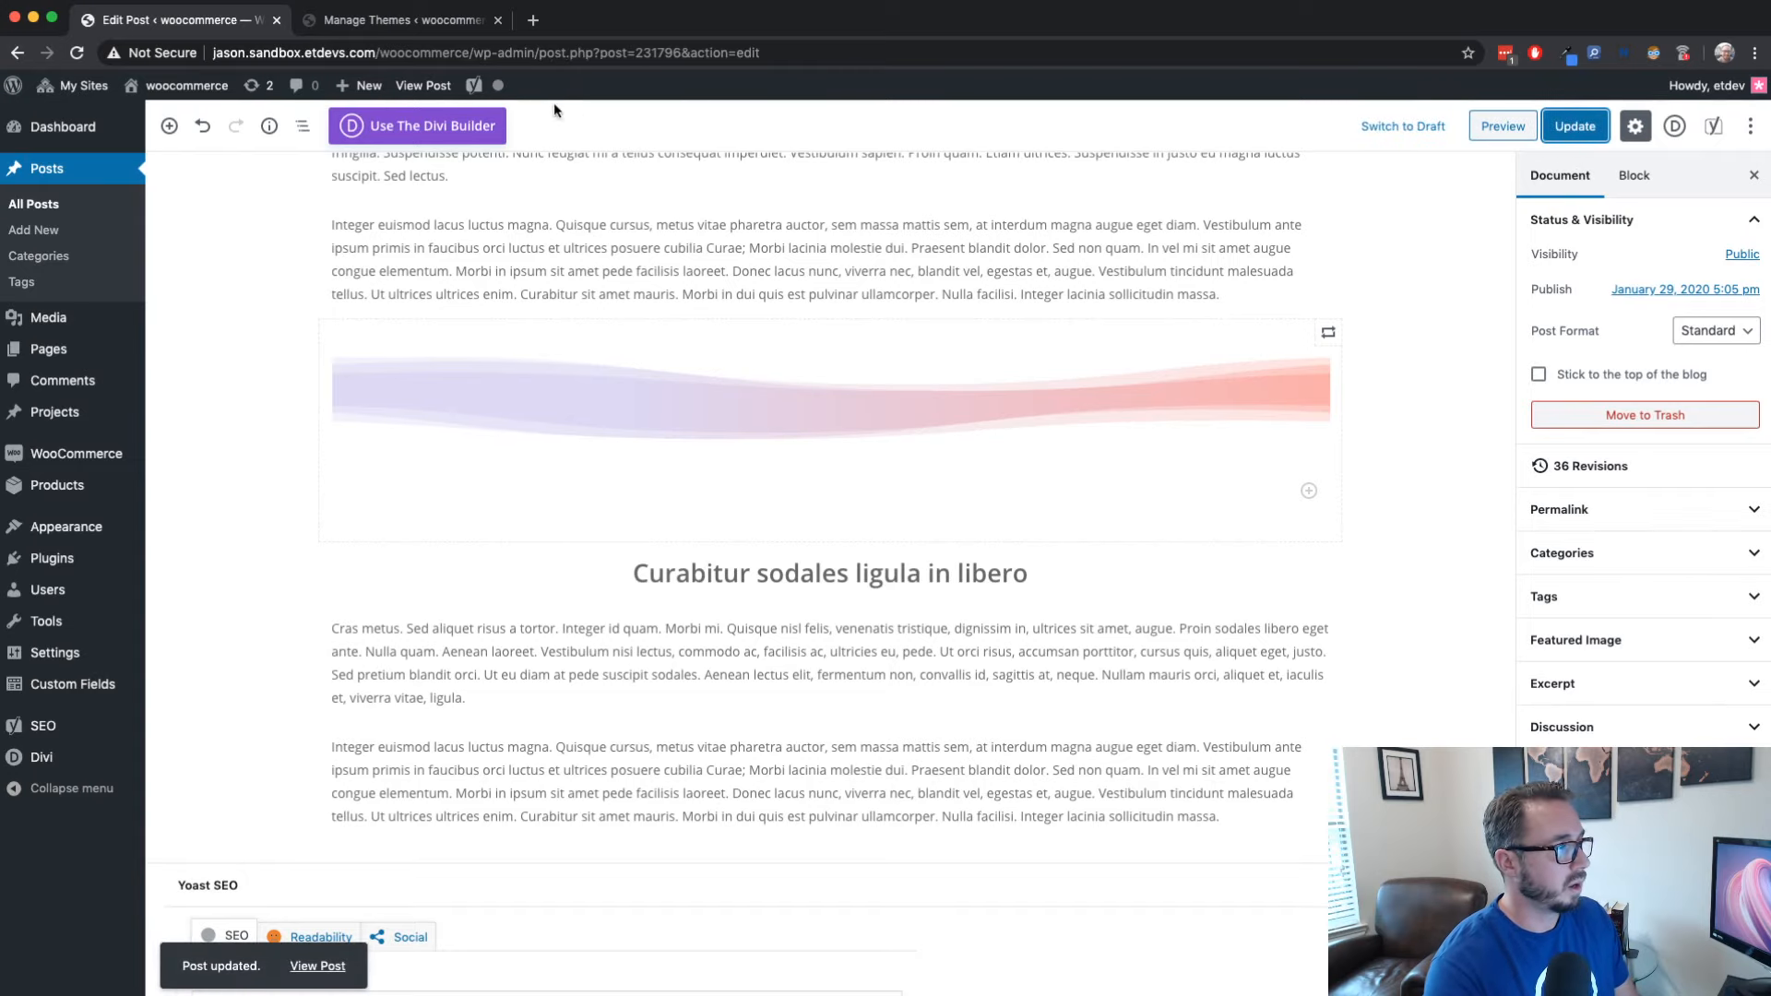
Open the published post in a new browser tab and check the wave divider above the second heading
right_click(426, 94)
click(522, 97)
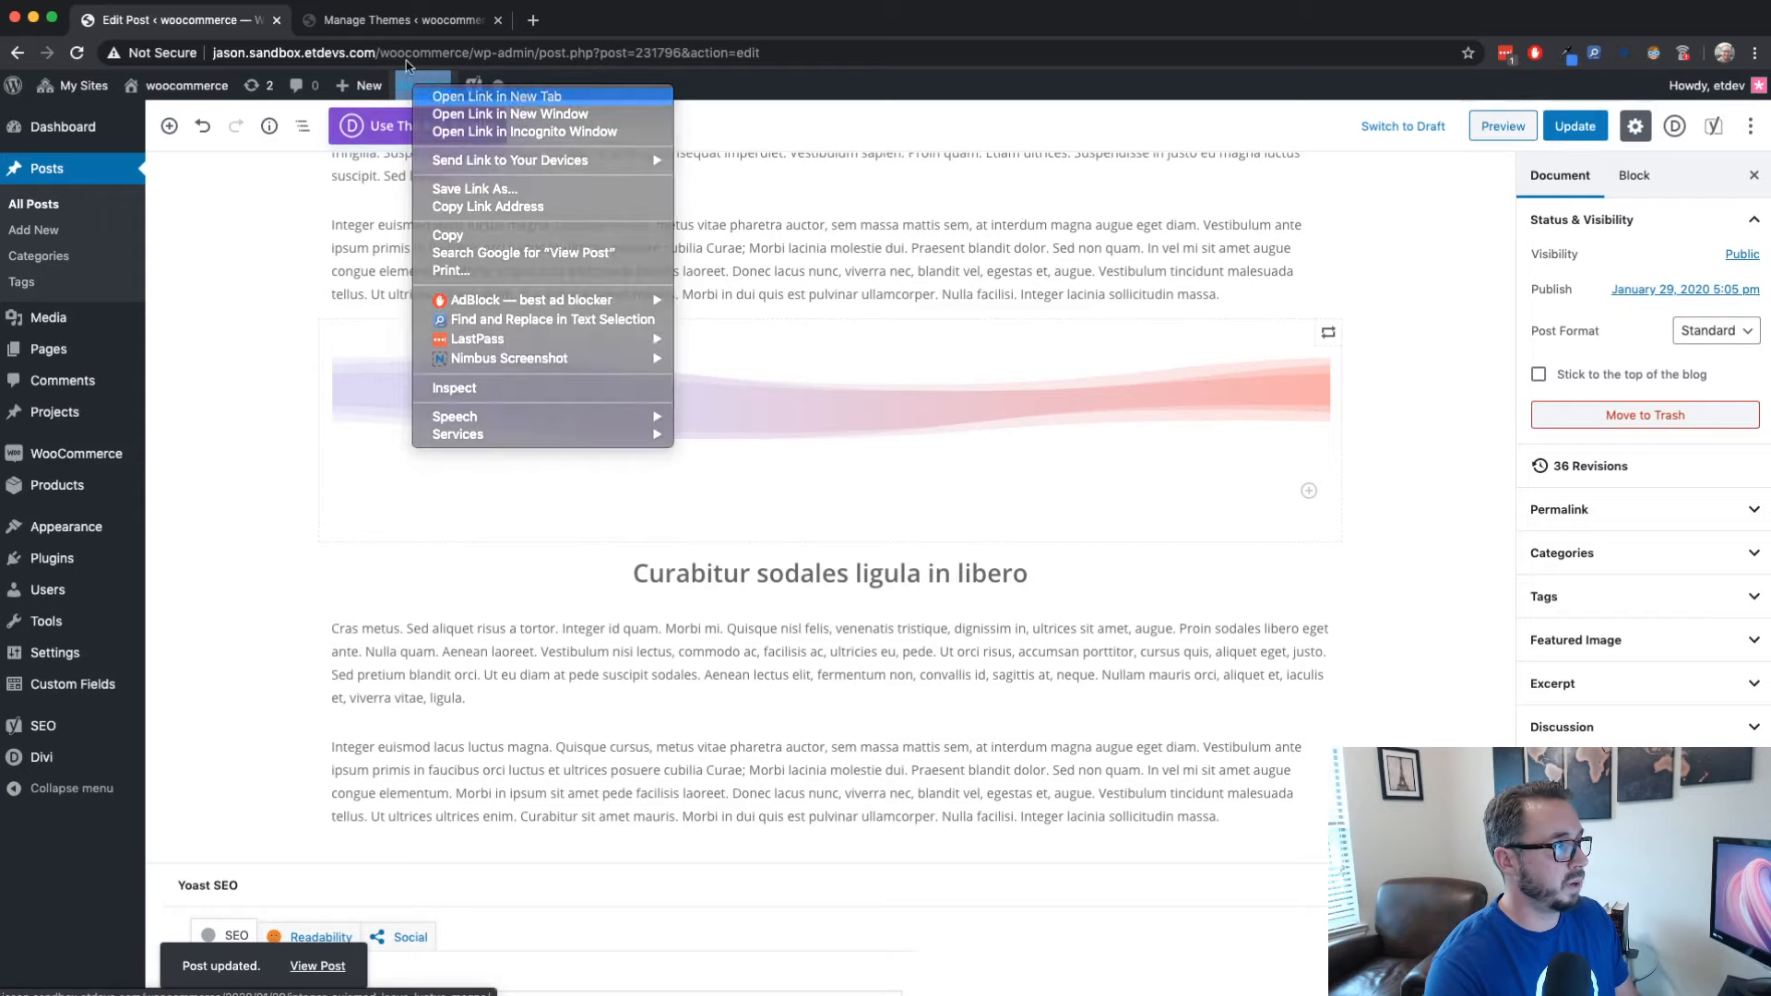
click(585, 23)
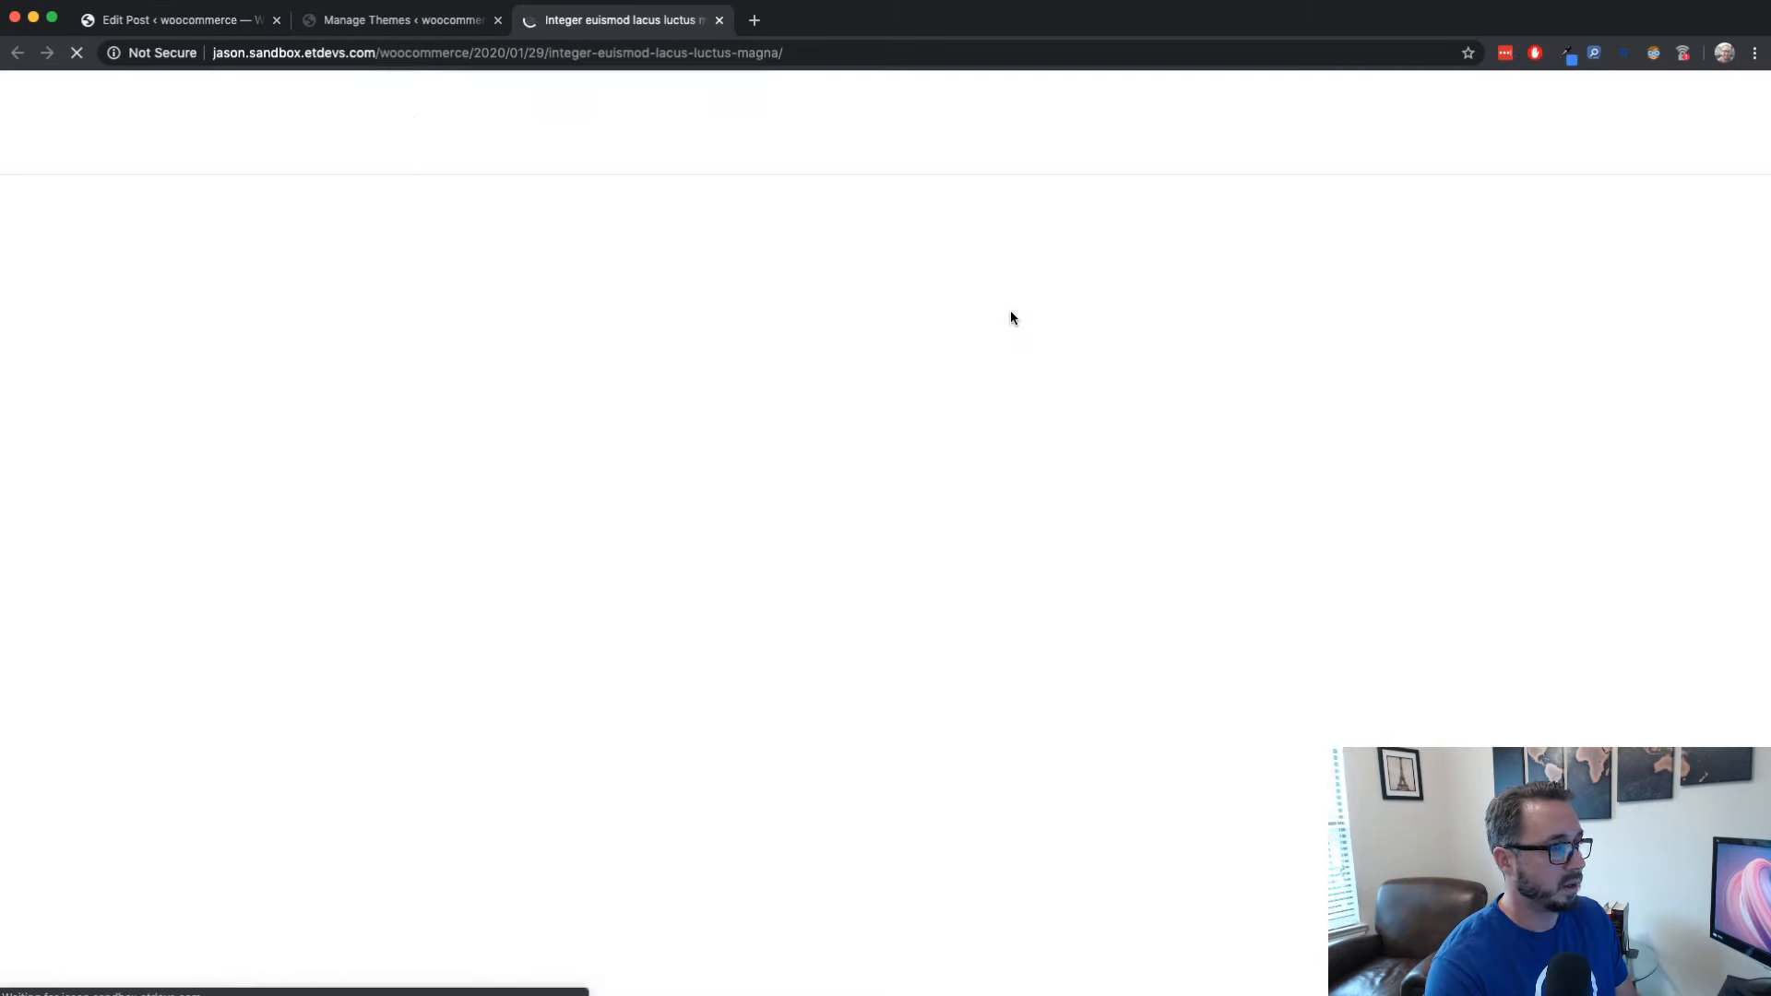
scroll(1009, 314, down, 8)
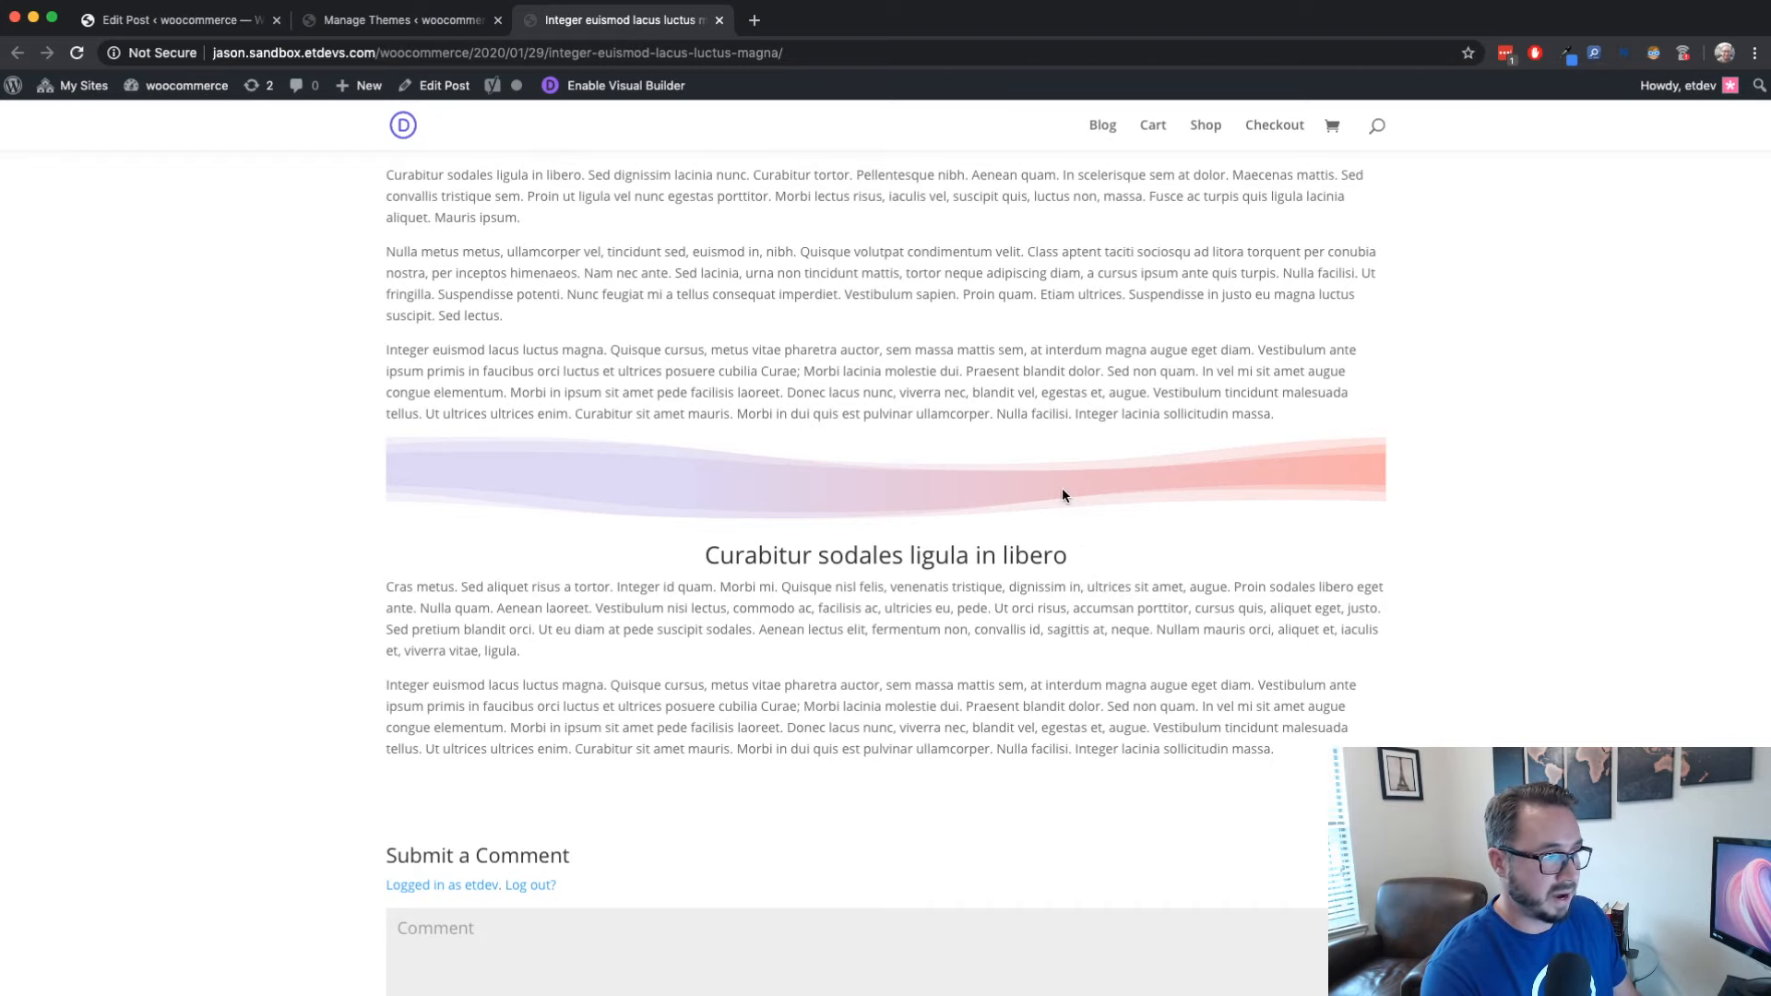
Return from the published post to the browser tab containing the post editor
scroll(1063, 495, up, 1)
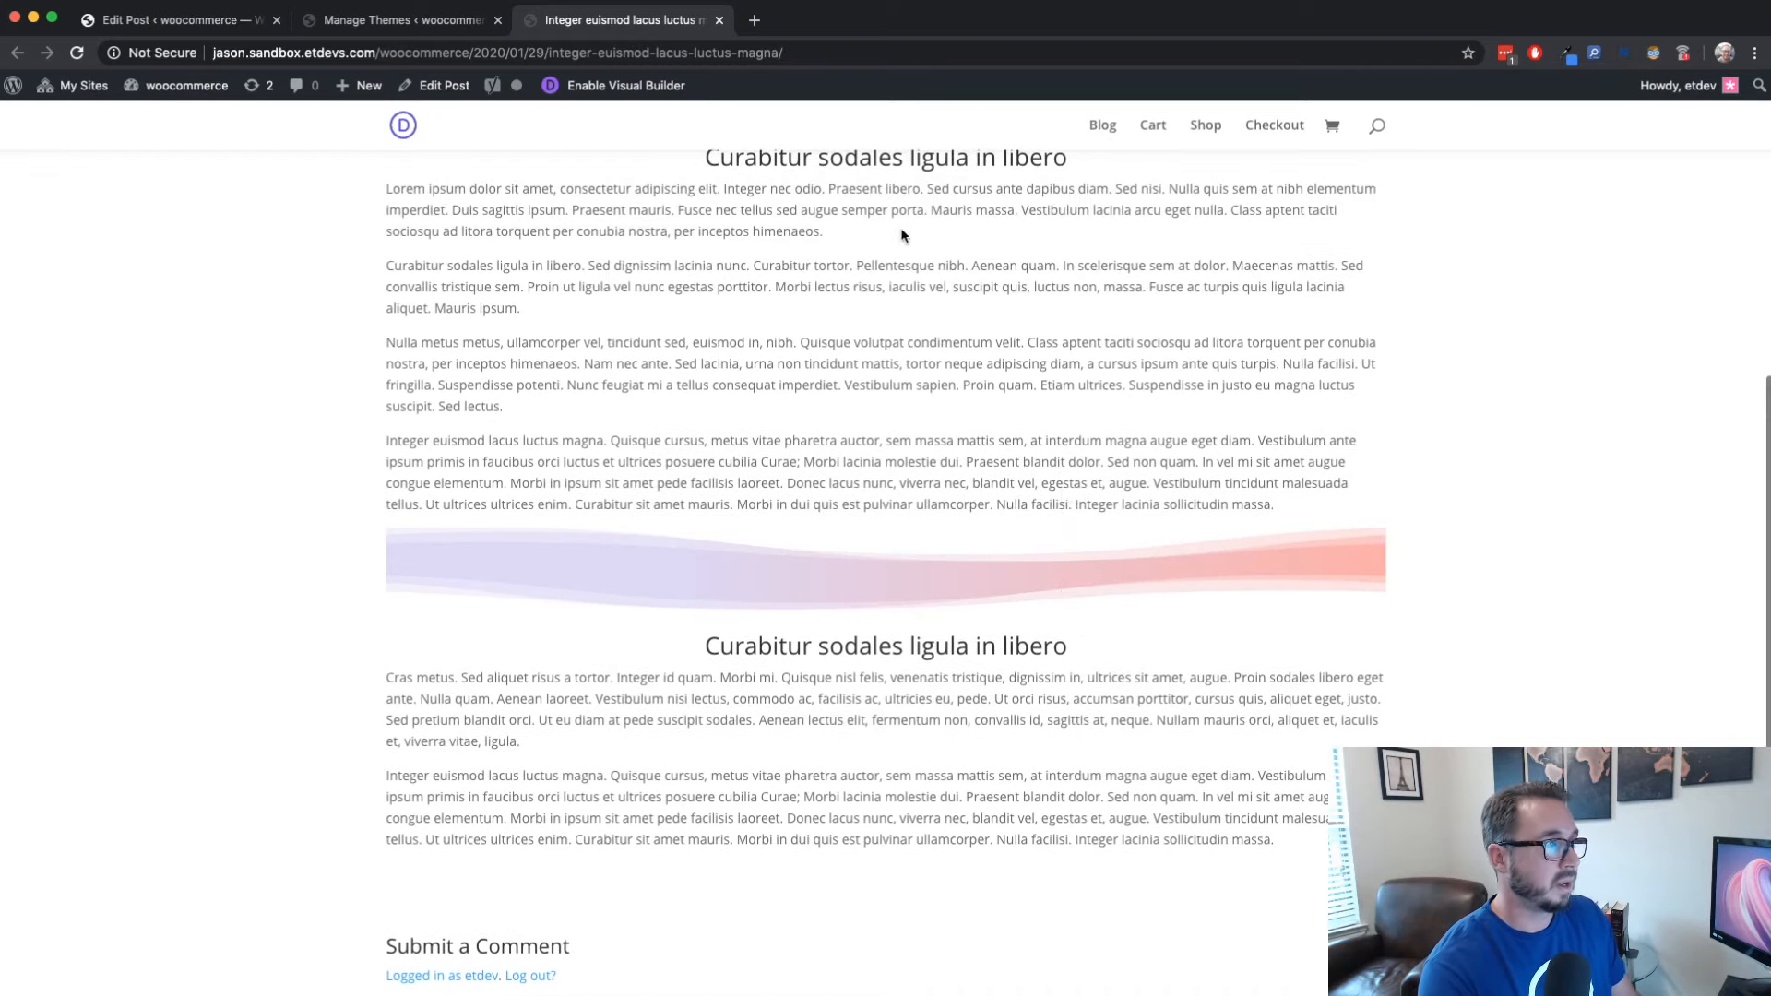
click(412, 21)
click(584, 20)
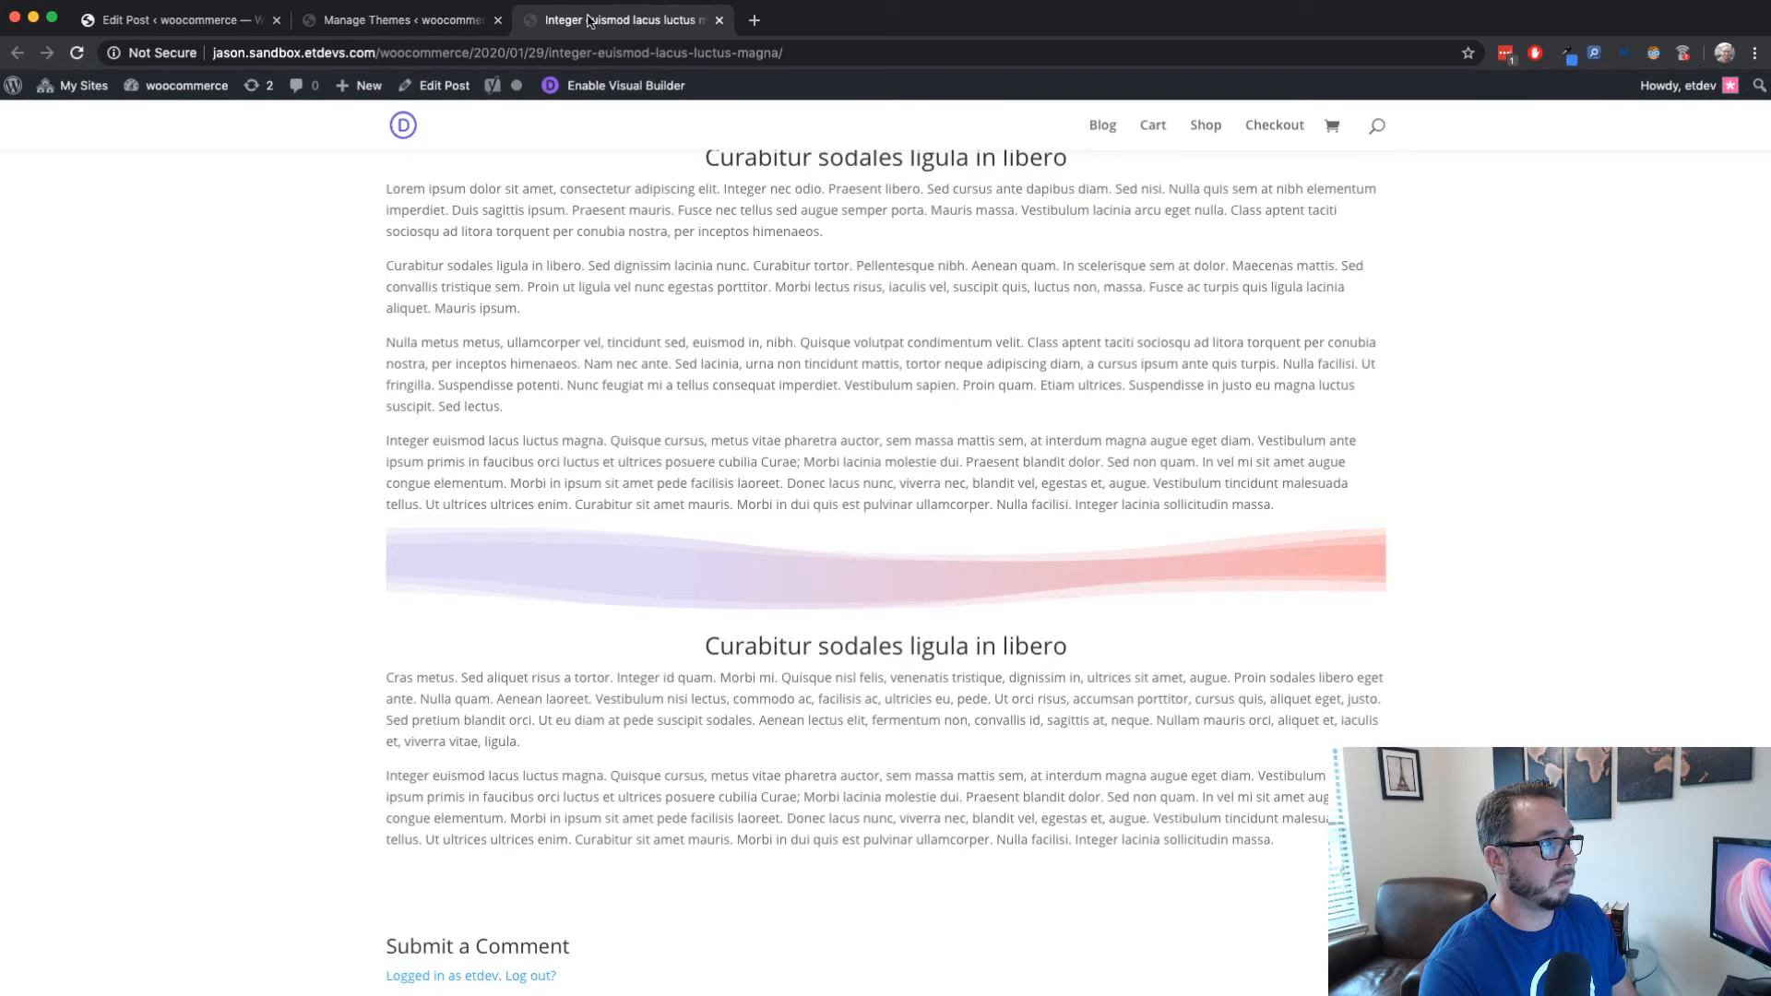
right_click(446, 85)
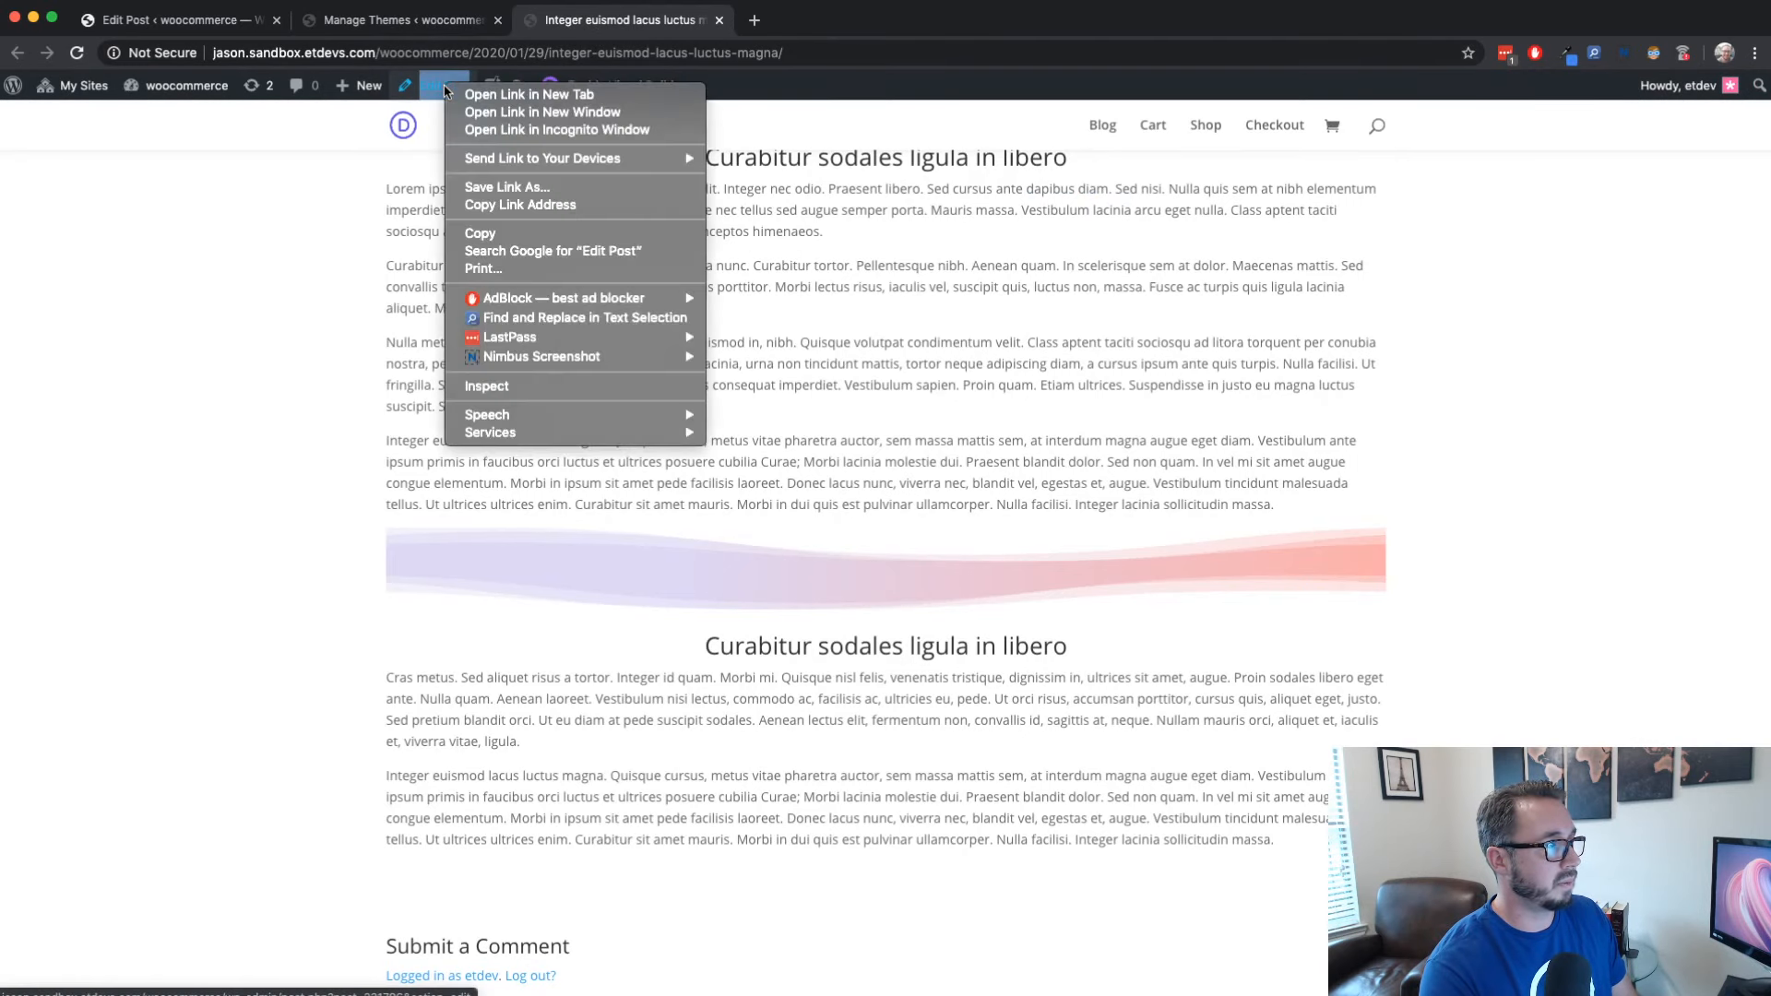
click(477, 95)
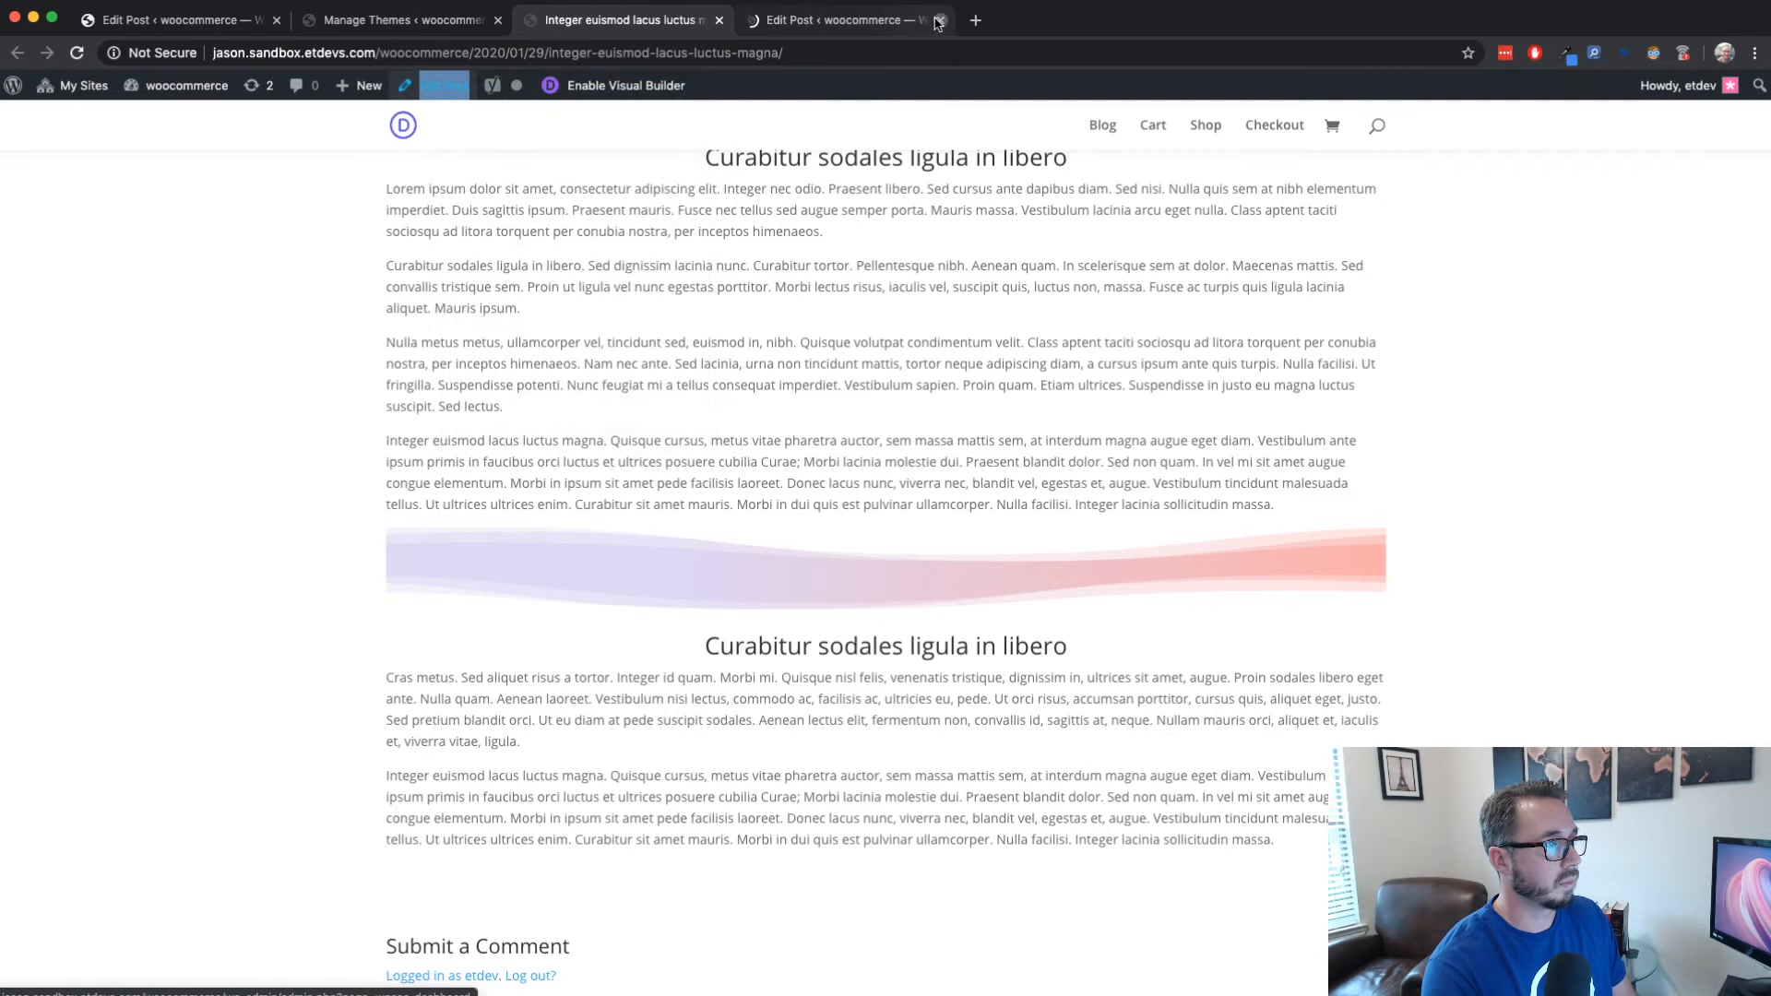
click(940, 19)
click(185, 19)
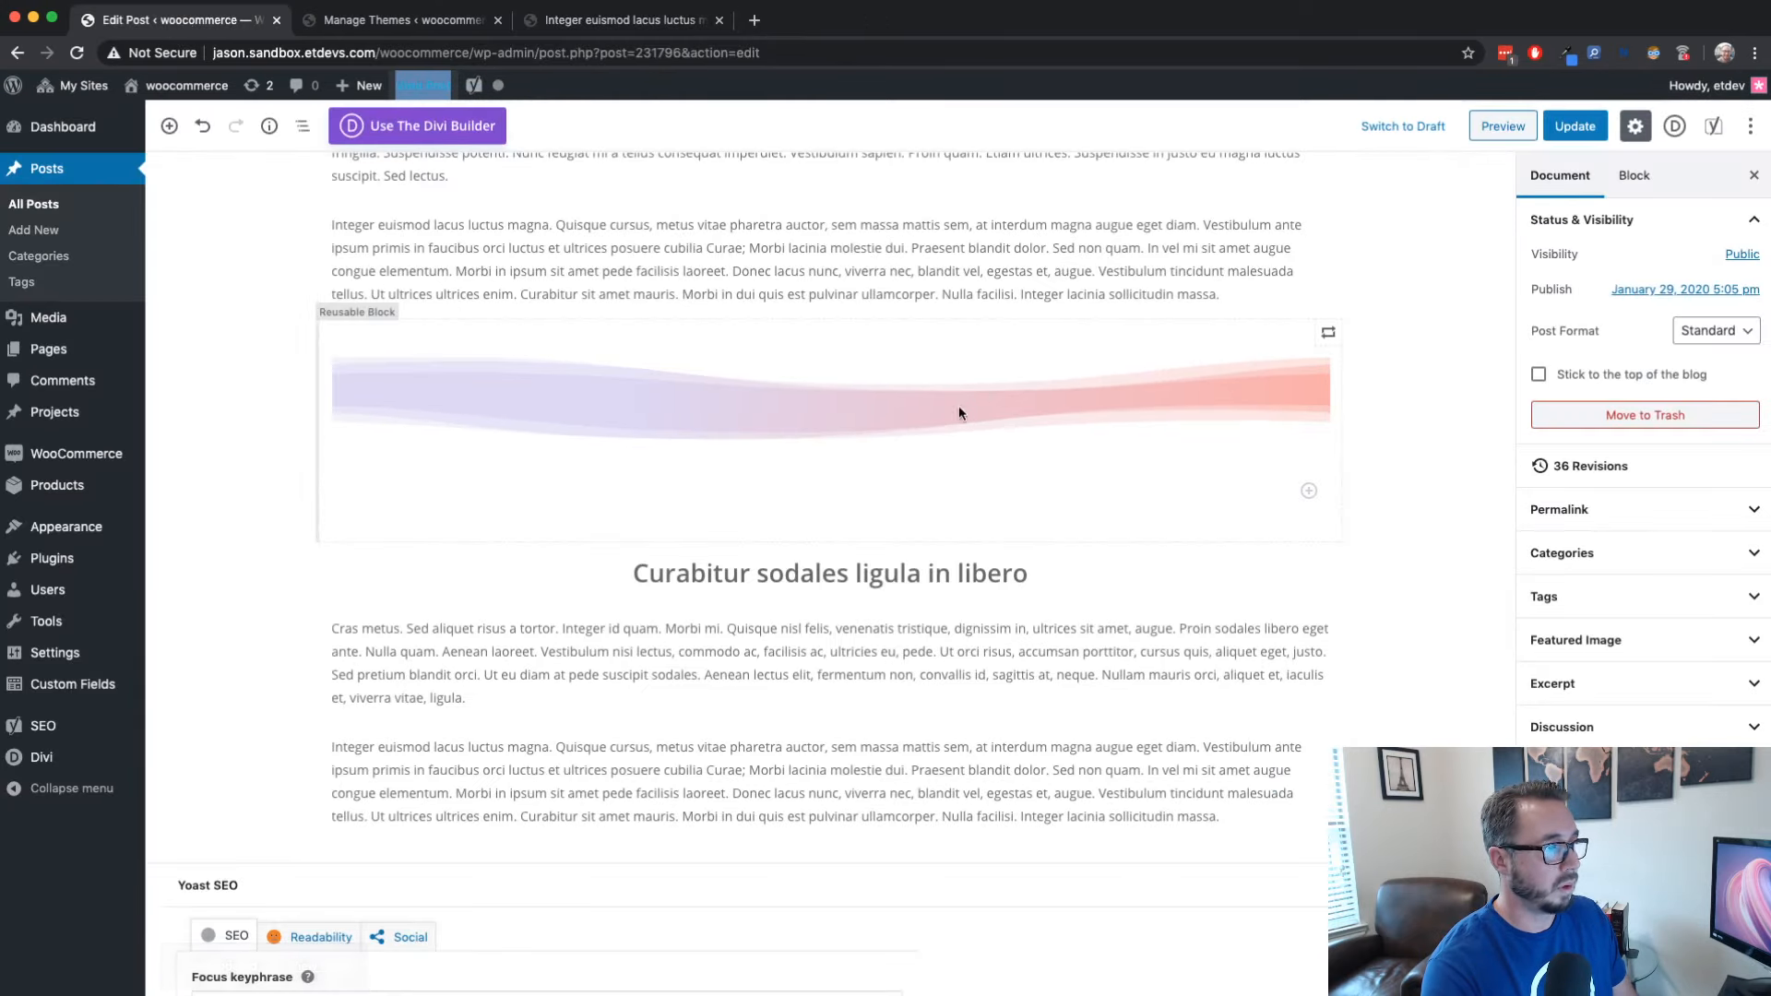
Duplicate the reusable wave divider block above the second heading and remove the duplicate
click(369, 317)
click(380, 301)
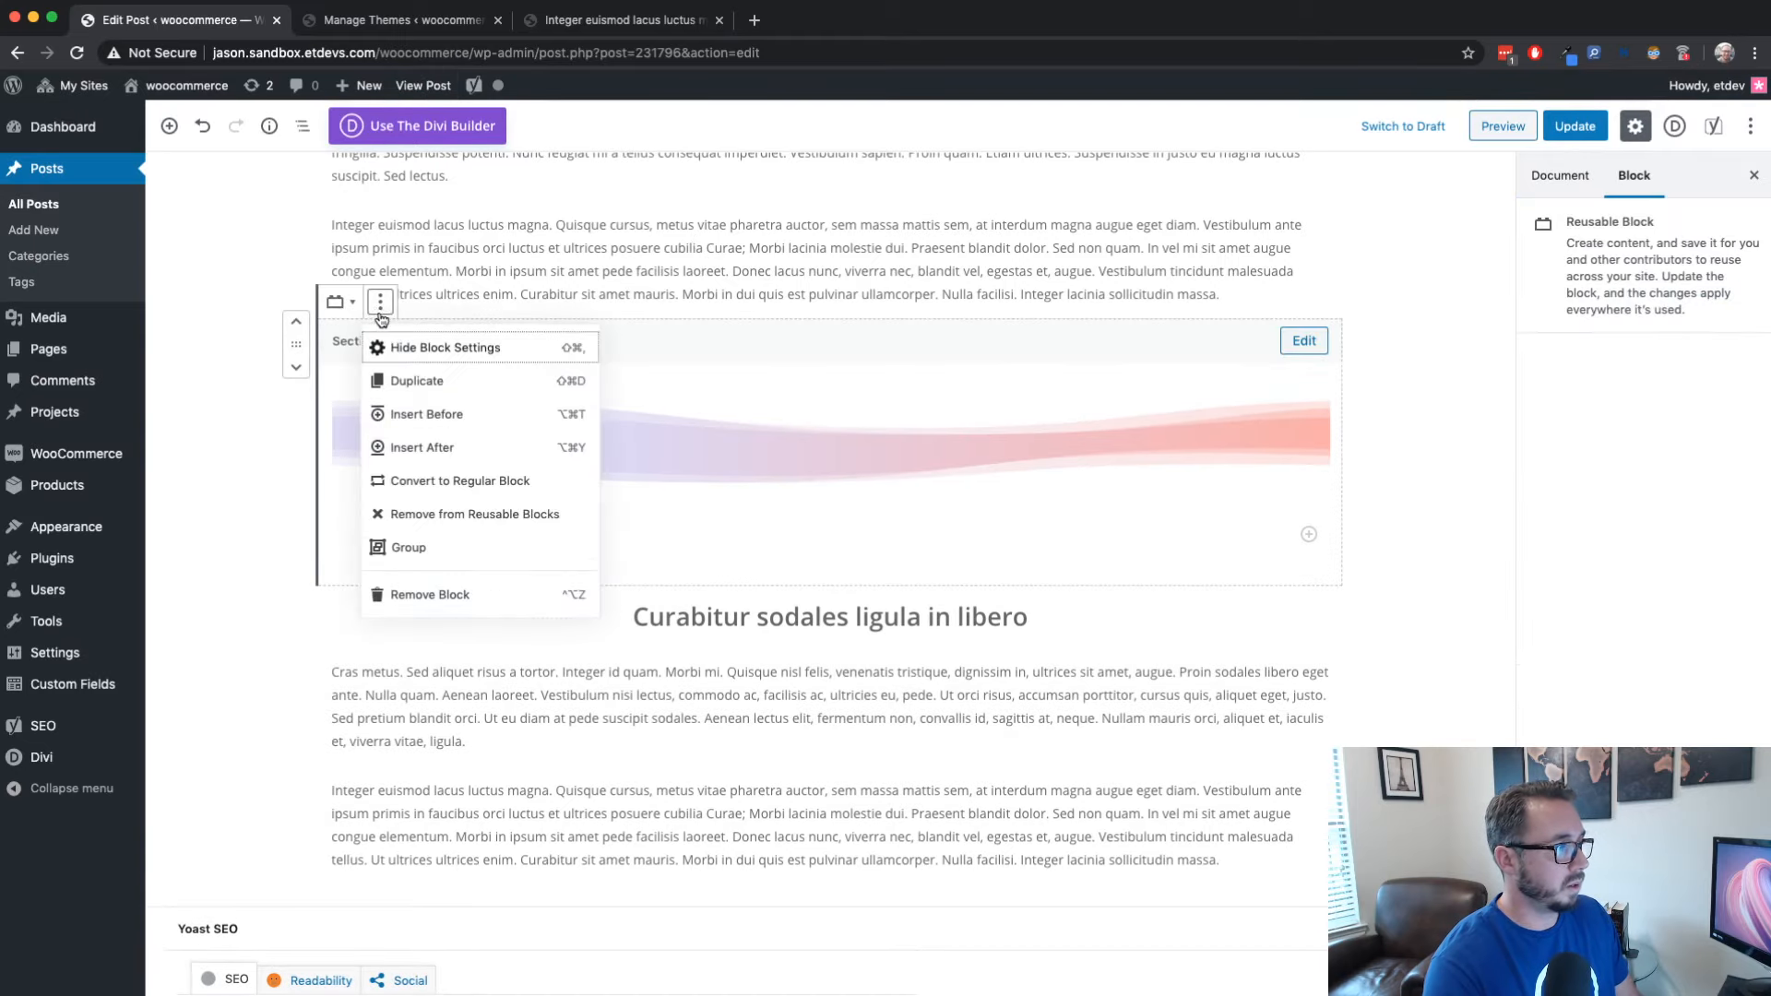
click(468, 392)
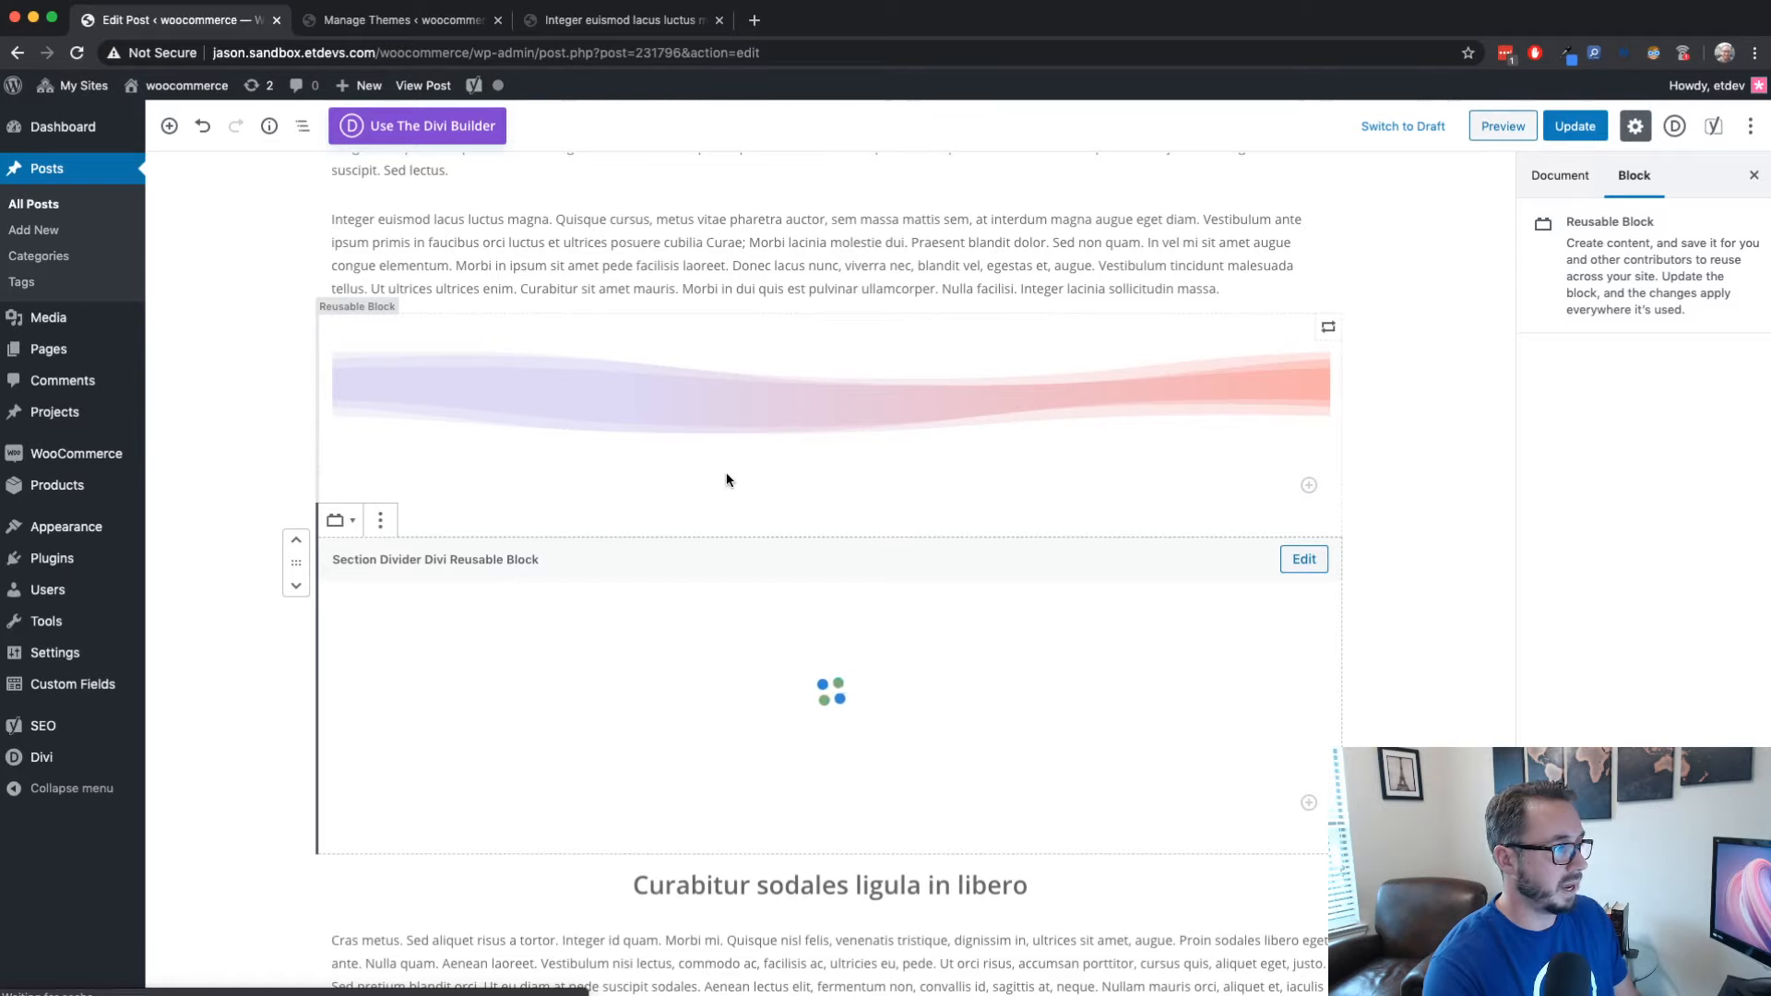
click(380, 520)
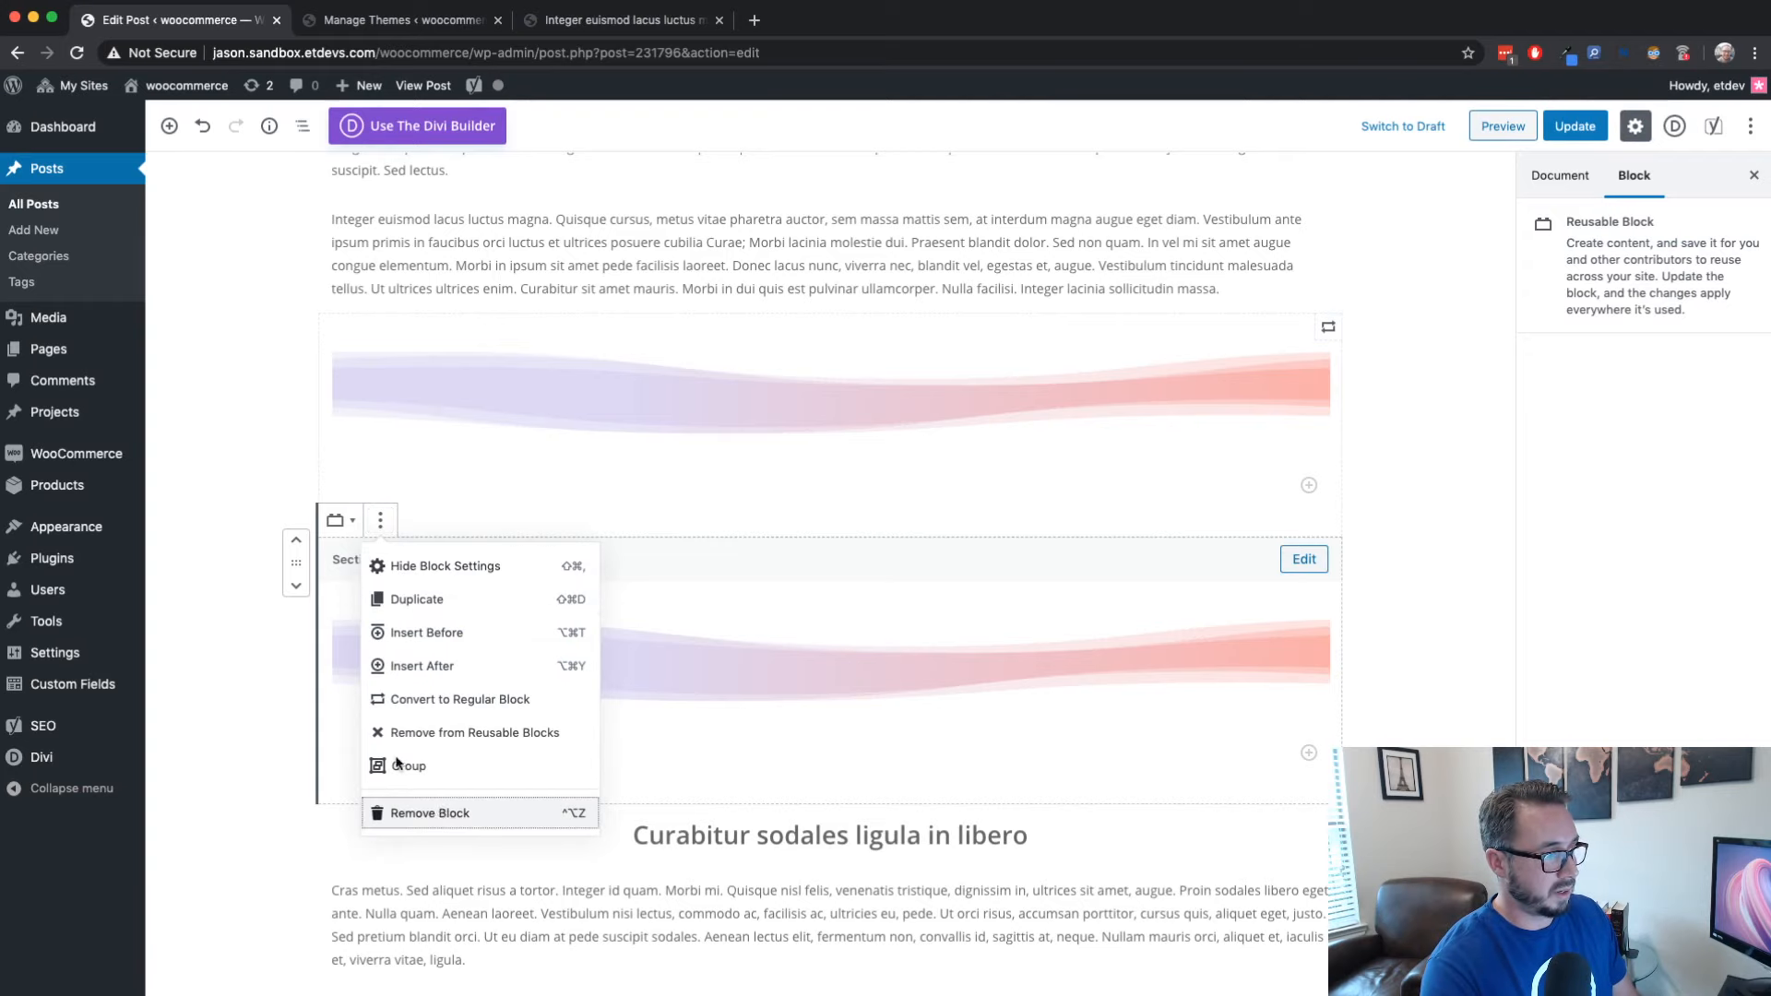
click(443, 811)
Insert the reusable block "Section Divider Divi Reusable Block" between the post's first heading and its opening paragraph
scroll(1112, 505, down, 5)
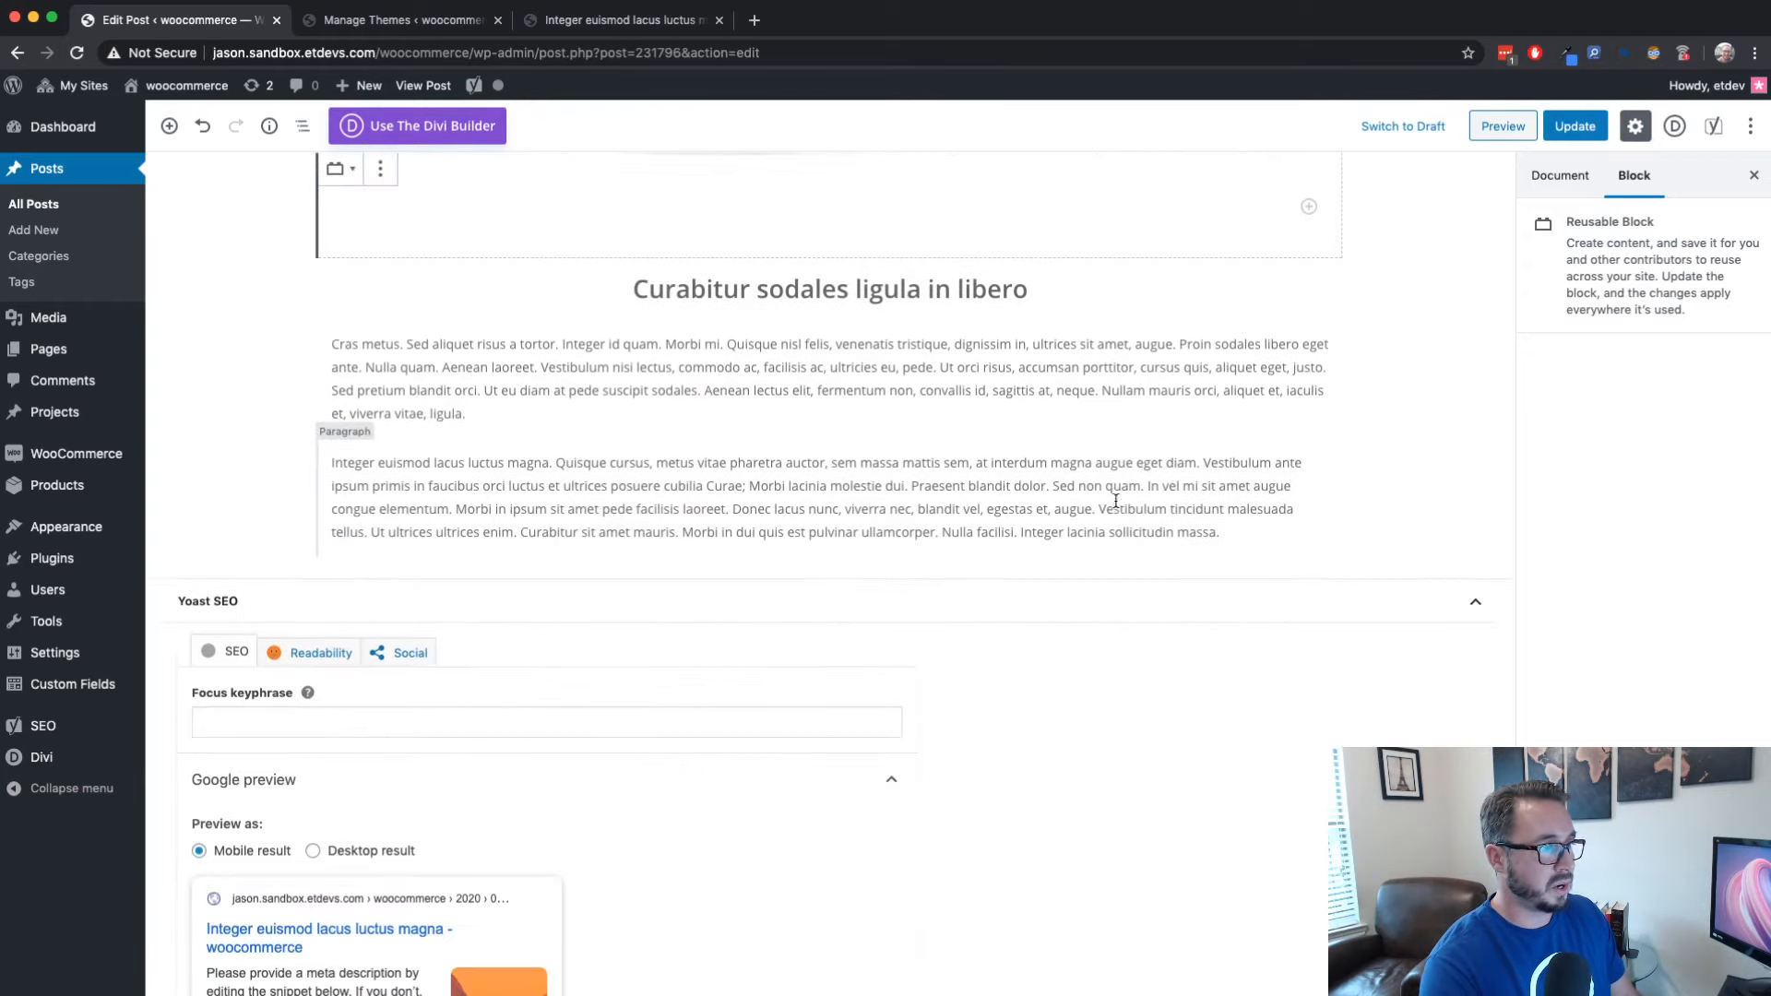
scroll(1112, 504, up, 7)
scroll(1109, 505, up, 3)
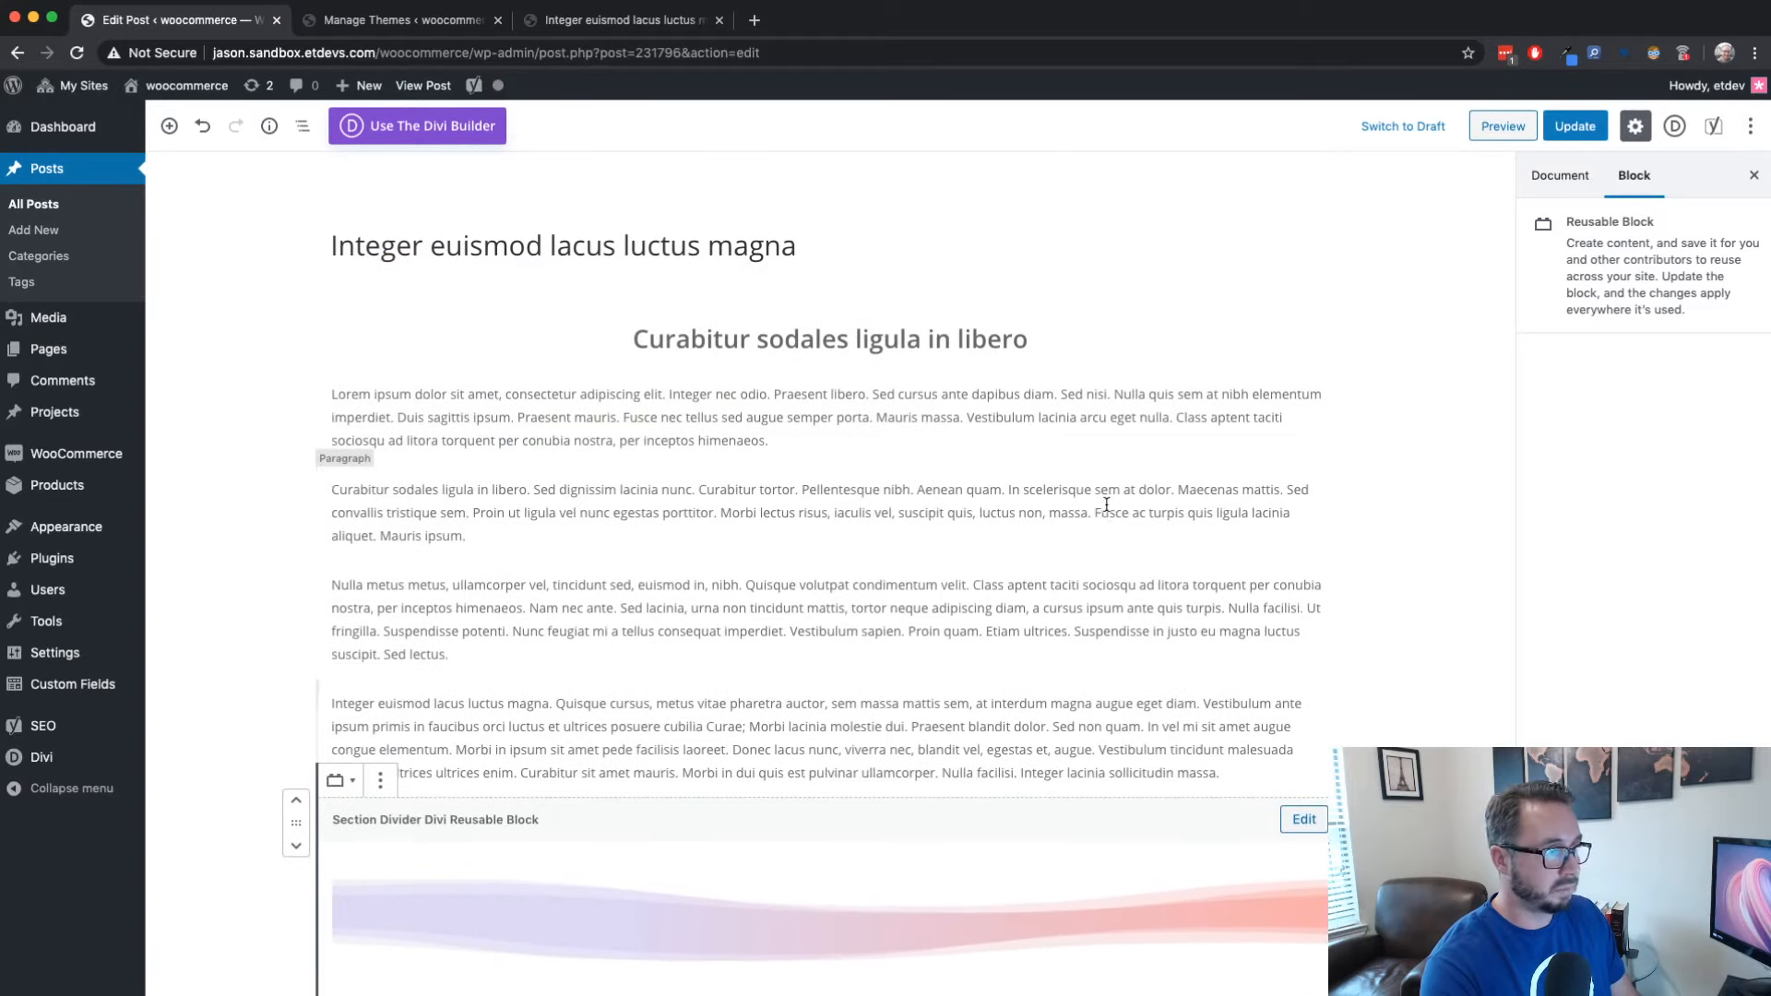
scroll(919, 471, down, 5)
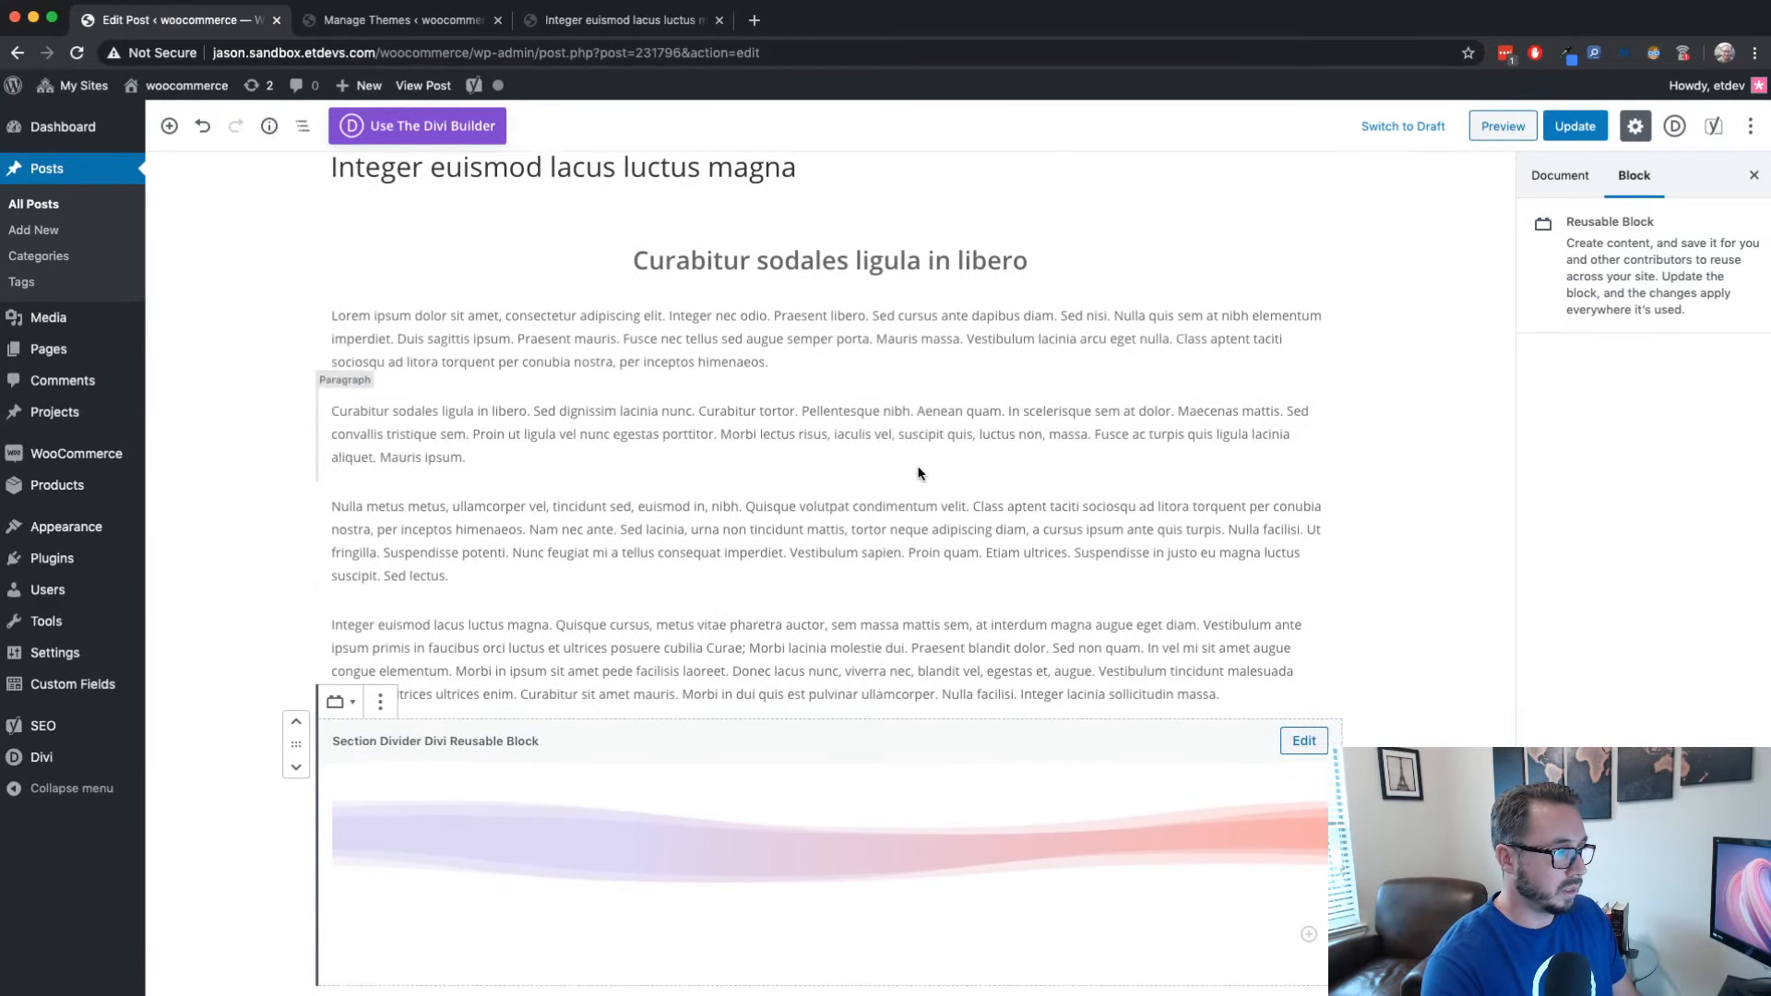
scroll(919, 472, up, 5)
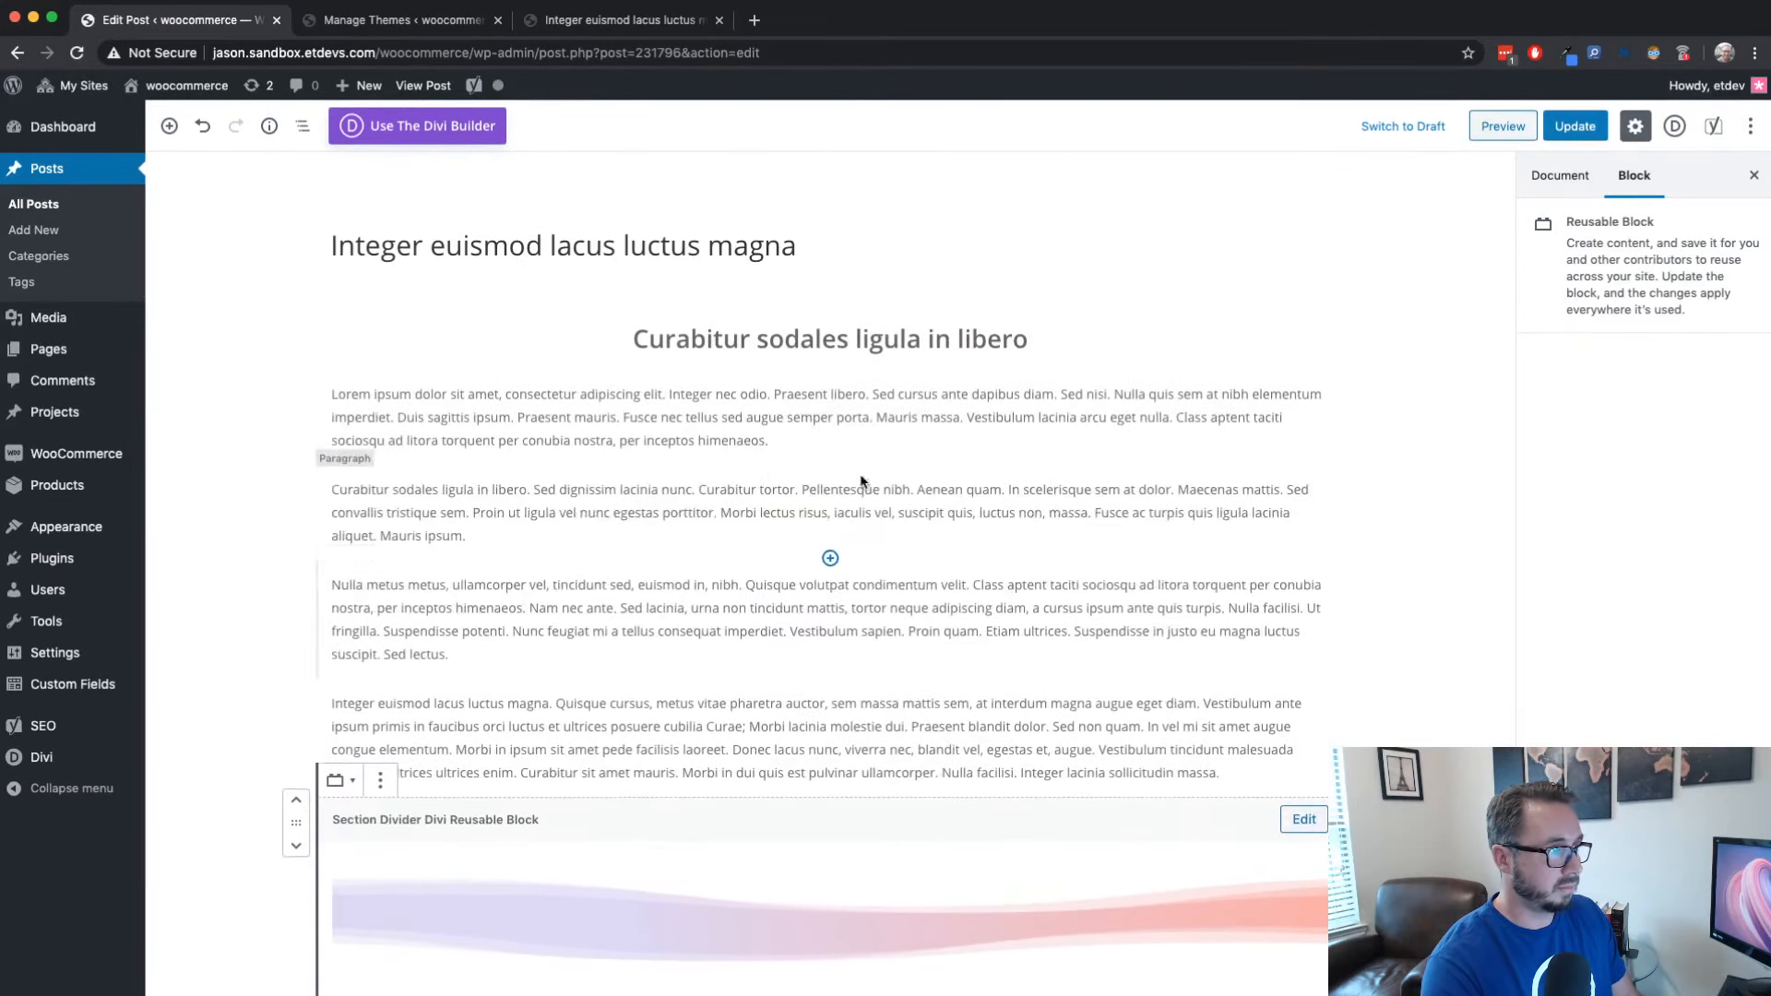
click(830, 371)
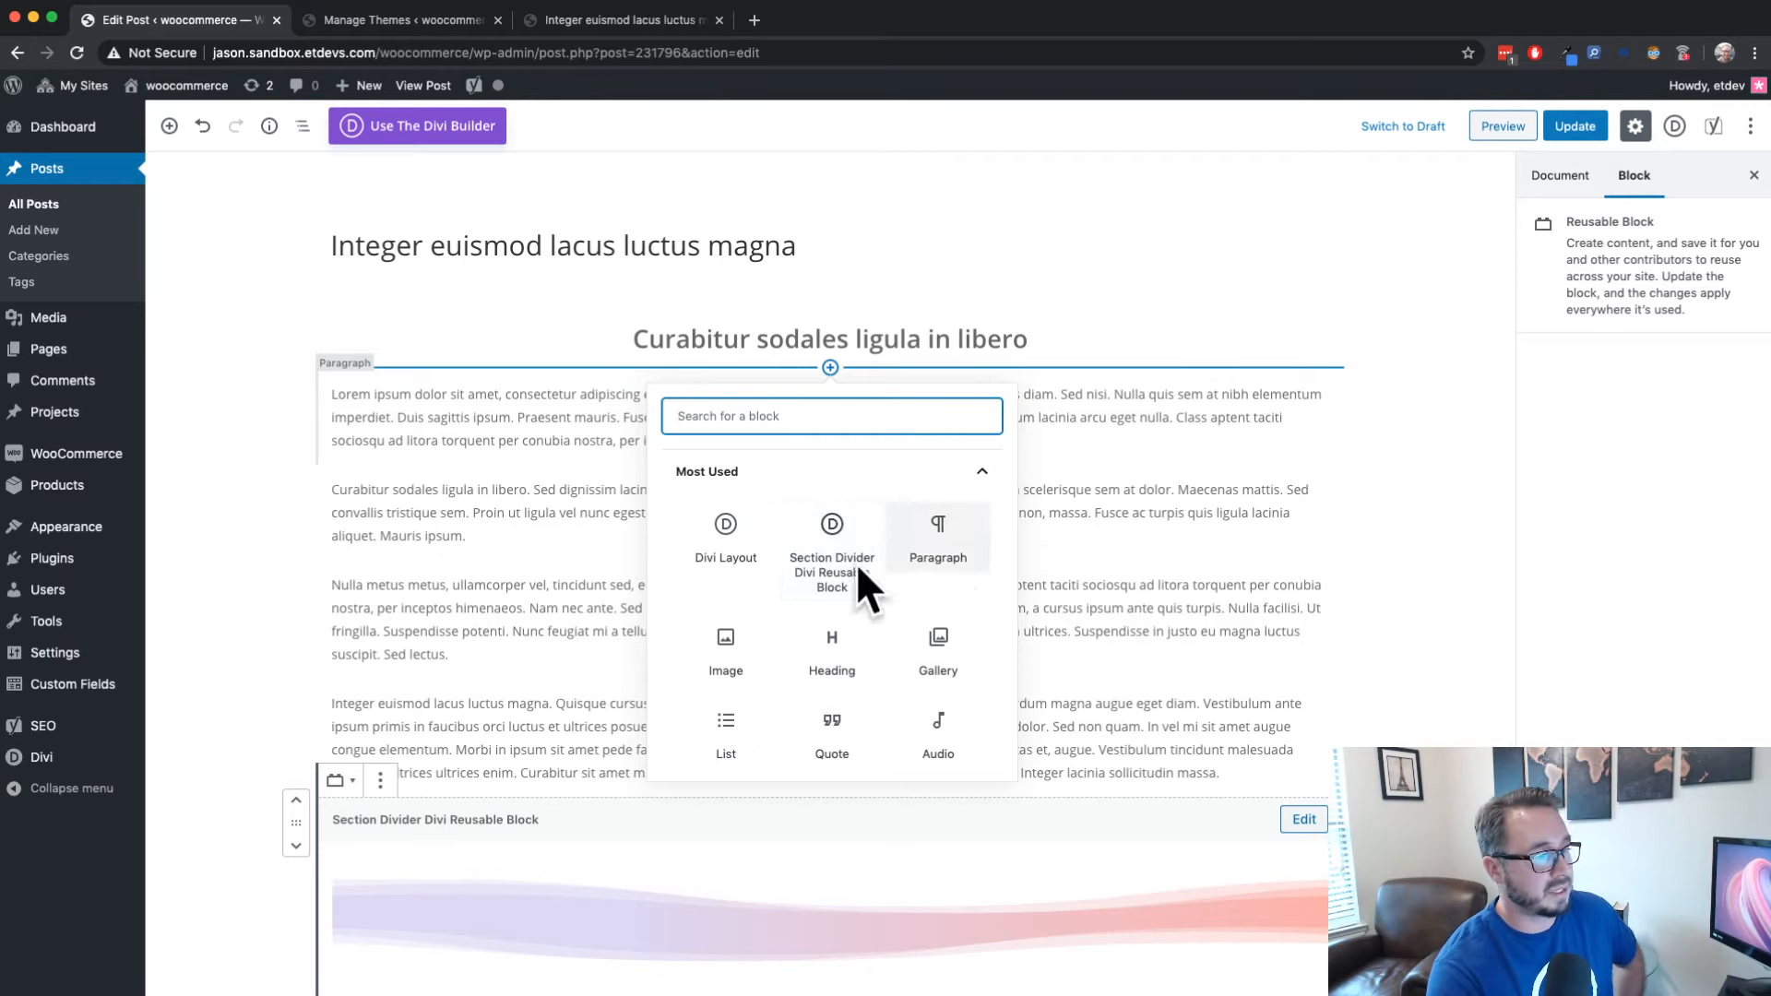
scroll(856, 567, down, 3)
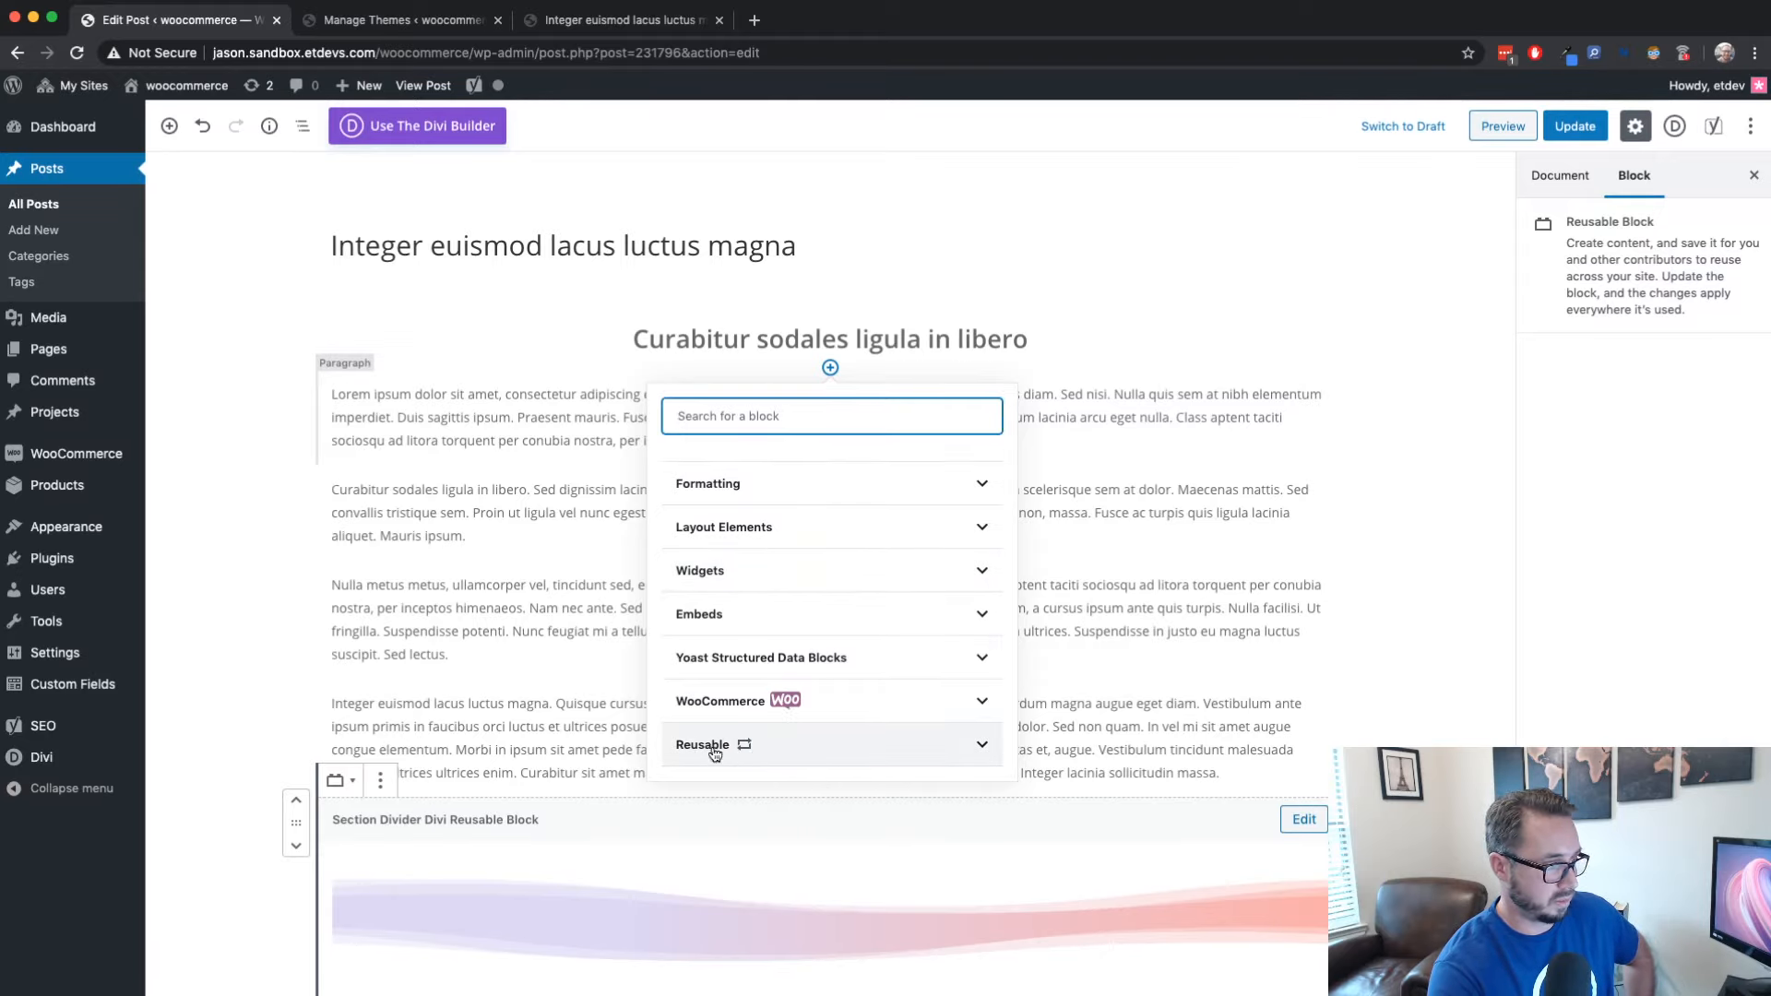
click(774, 752)
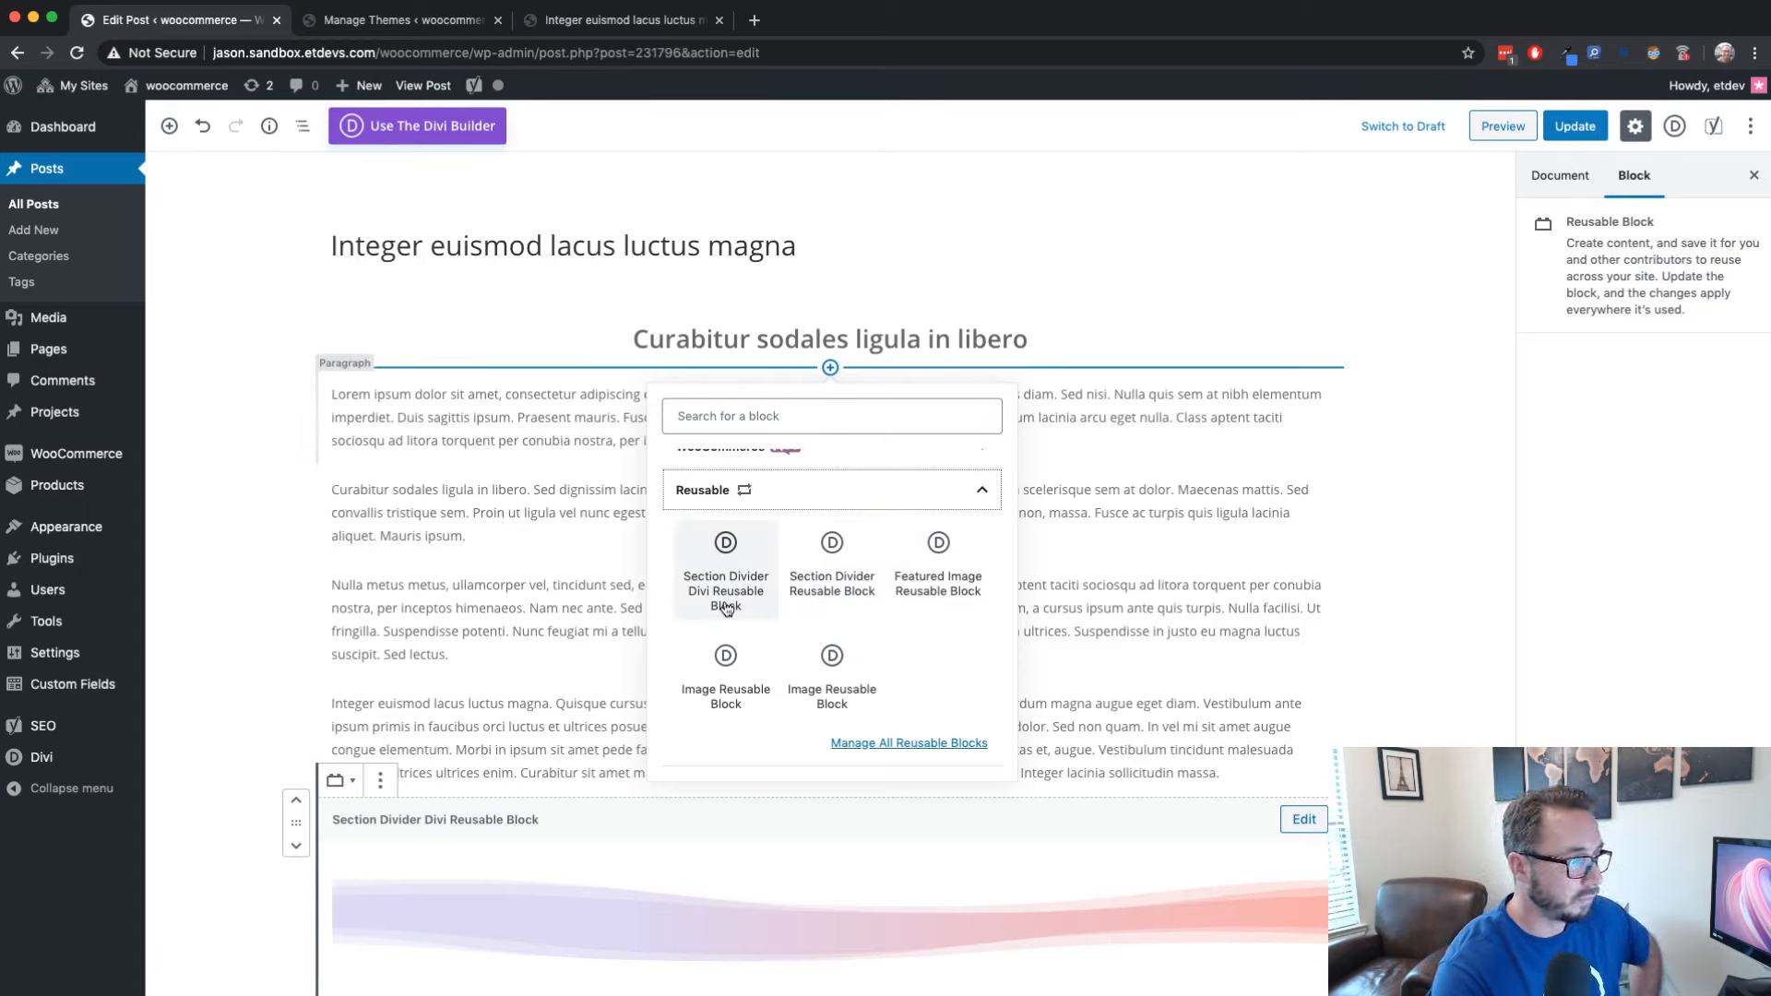
click(726, 590)
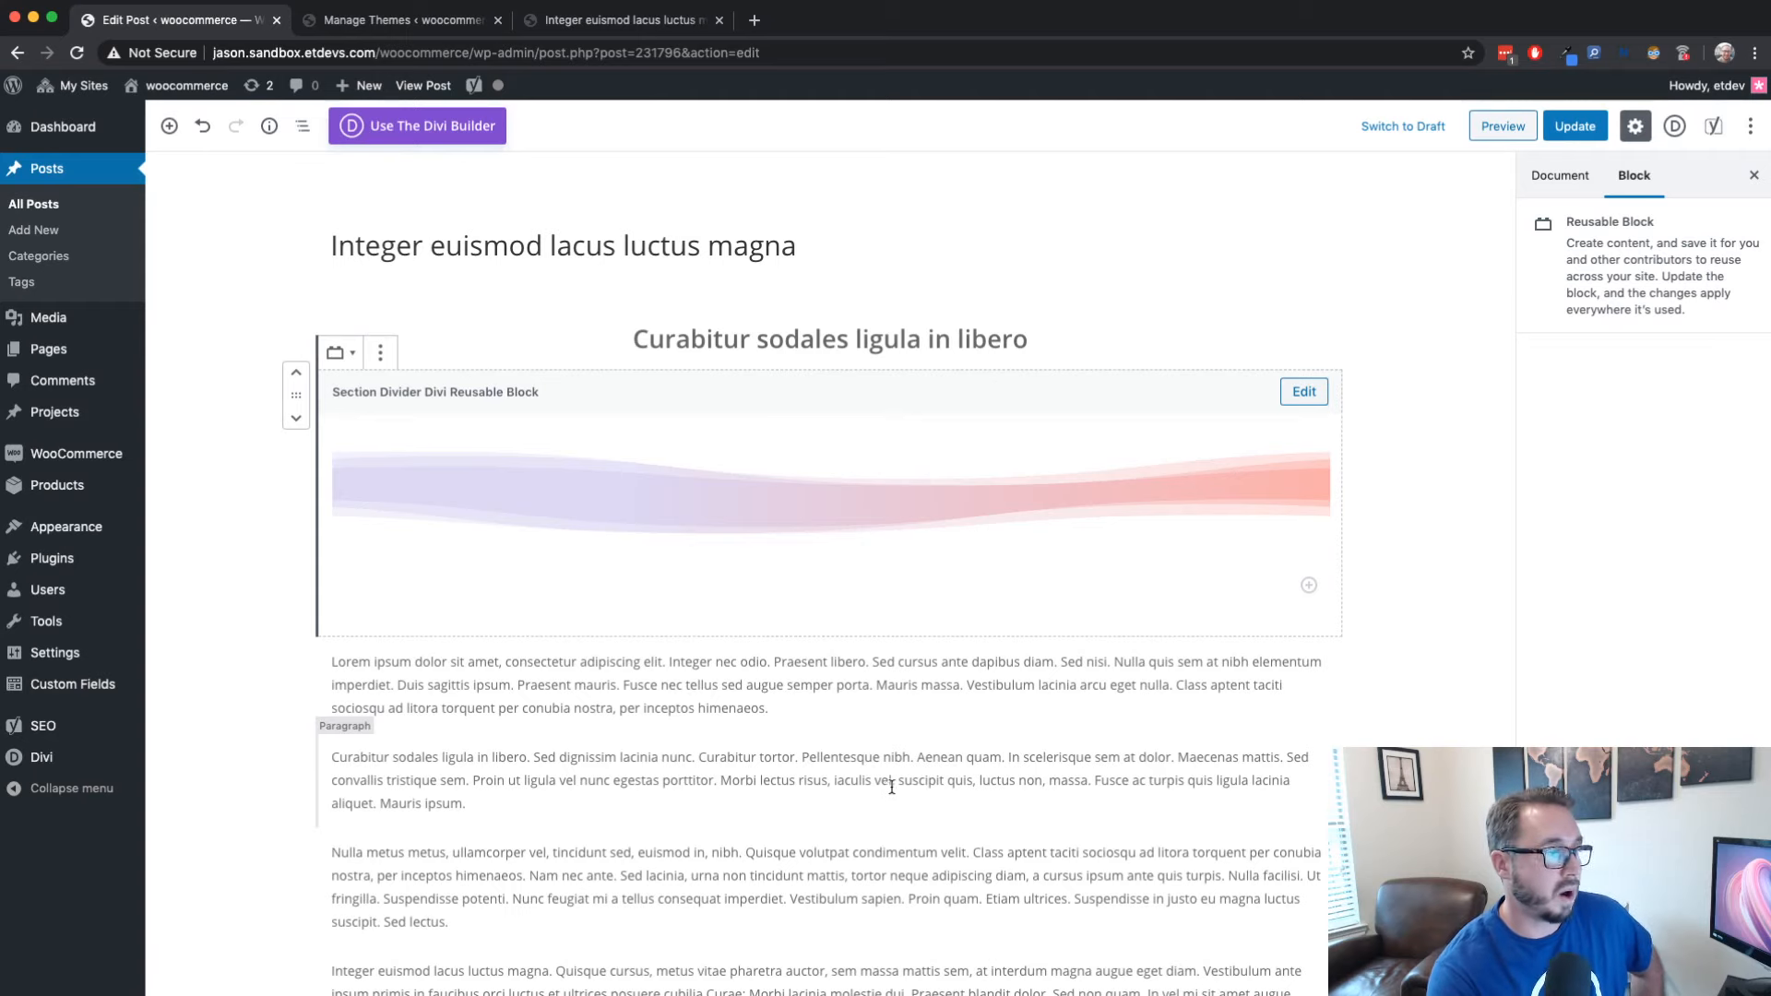
Examine the two wave dividers in the editor, comparing the one below the first heading with the one above the second
scroll(929, 552, down, 3)
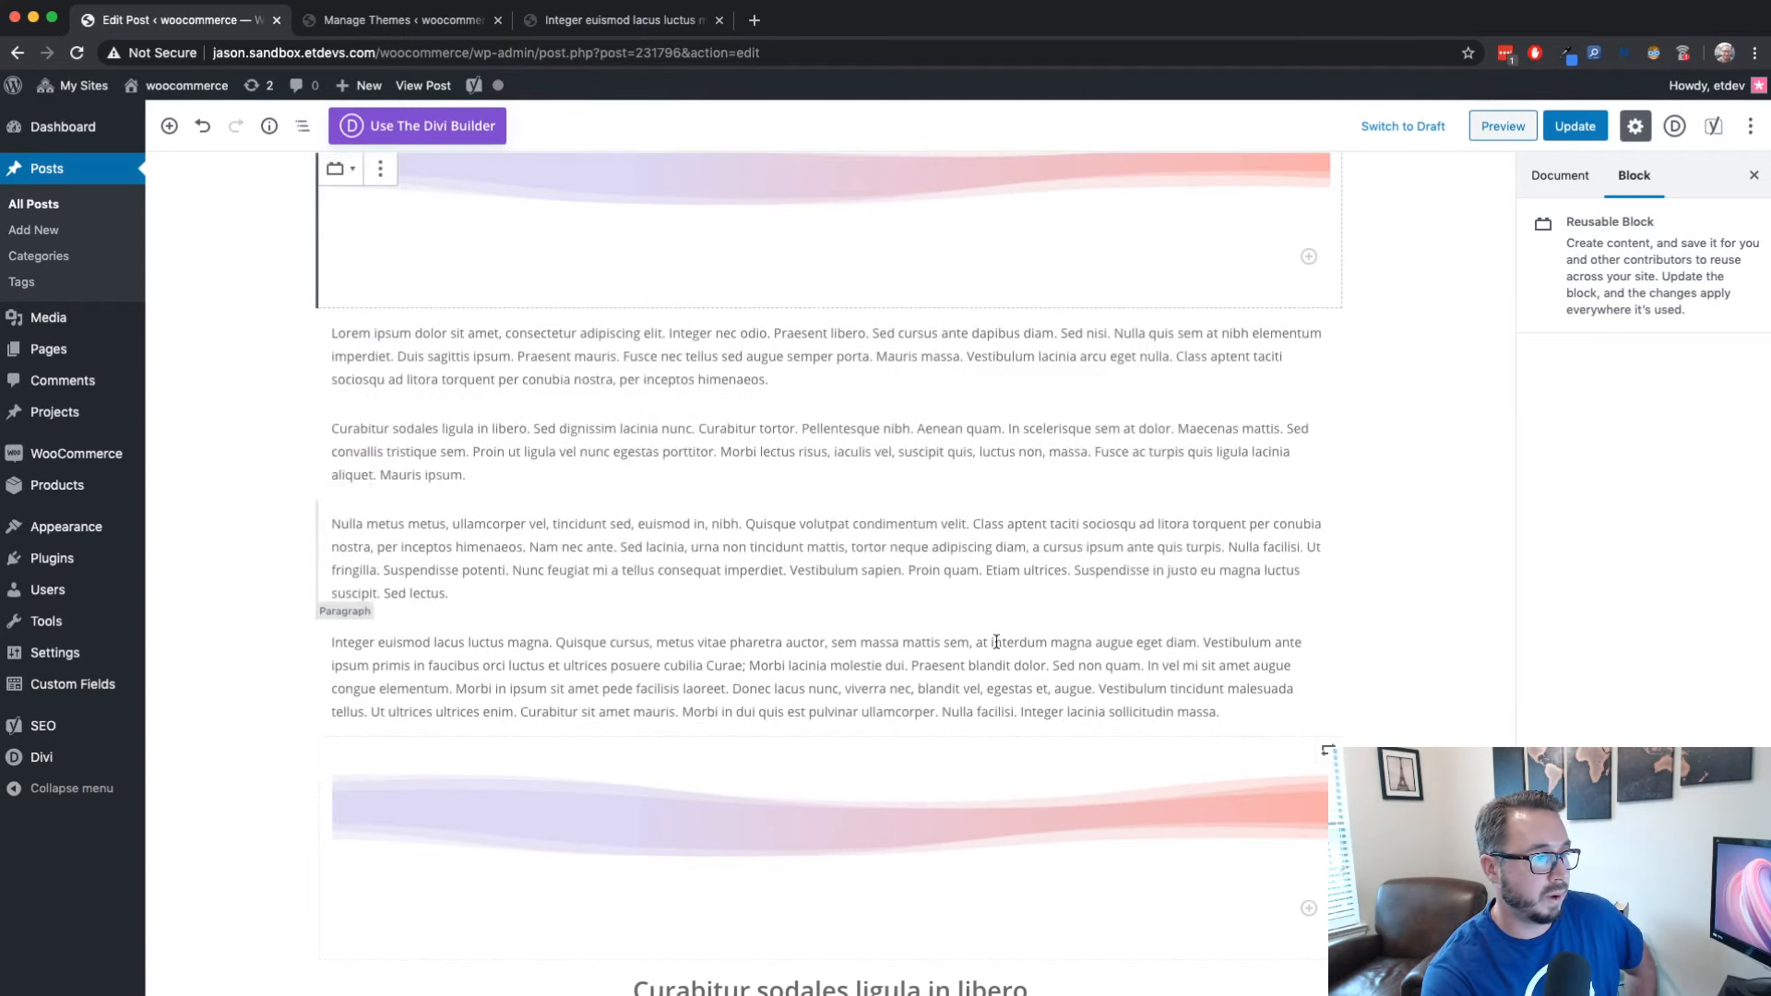
scroll(882, 775, up, 3)
scroll(881, 775, up, 2)
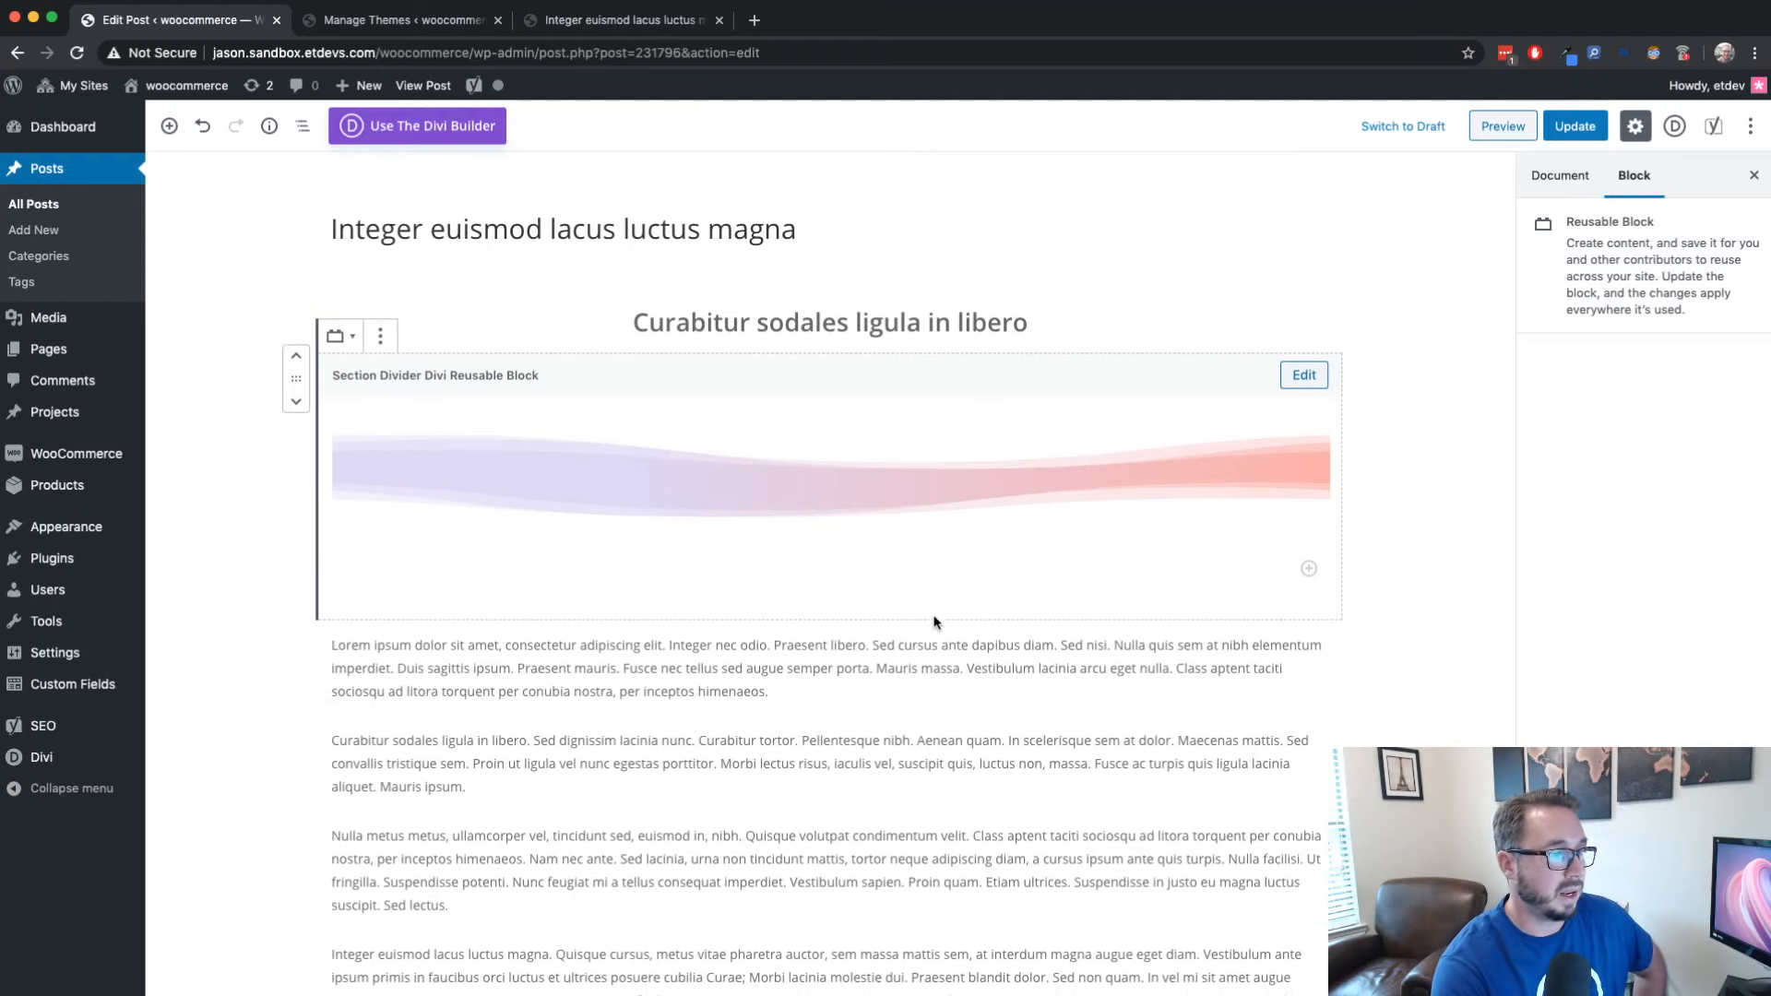
scroll(934, 622, down, 5)
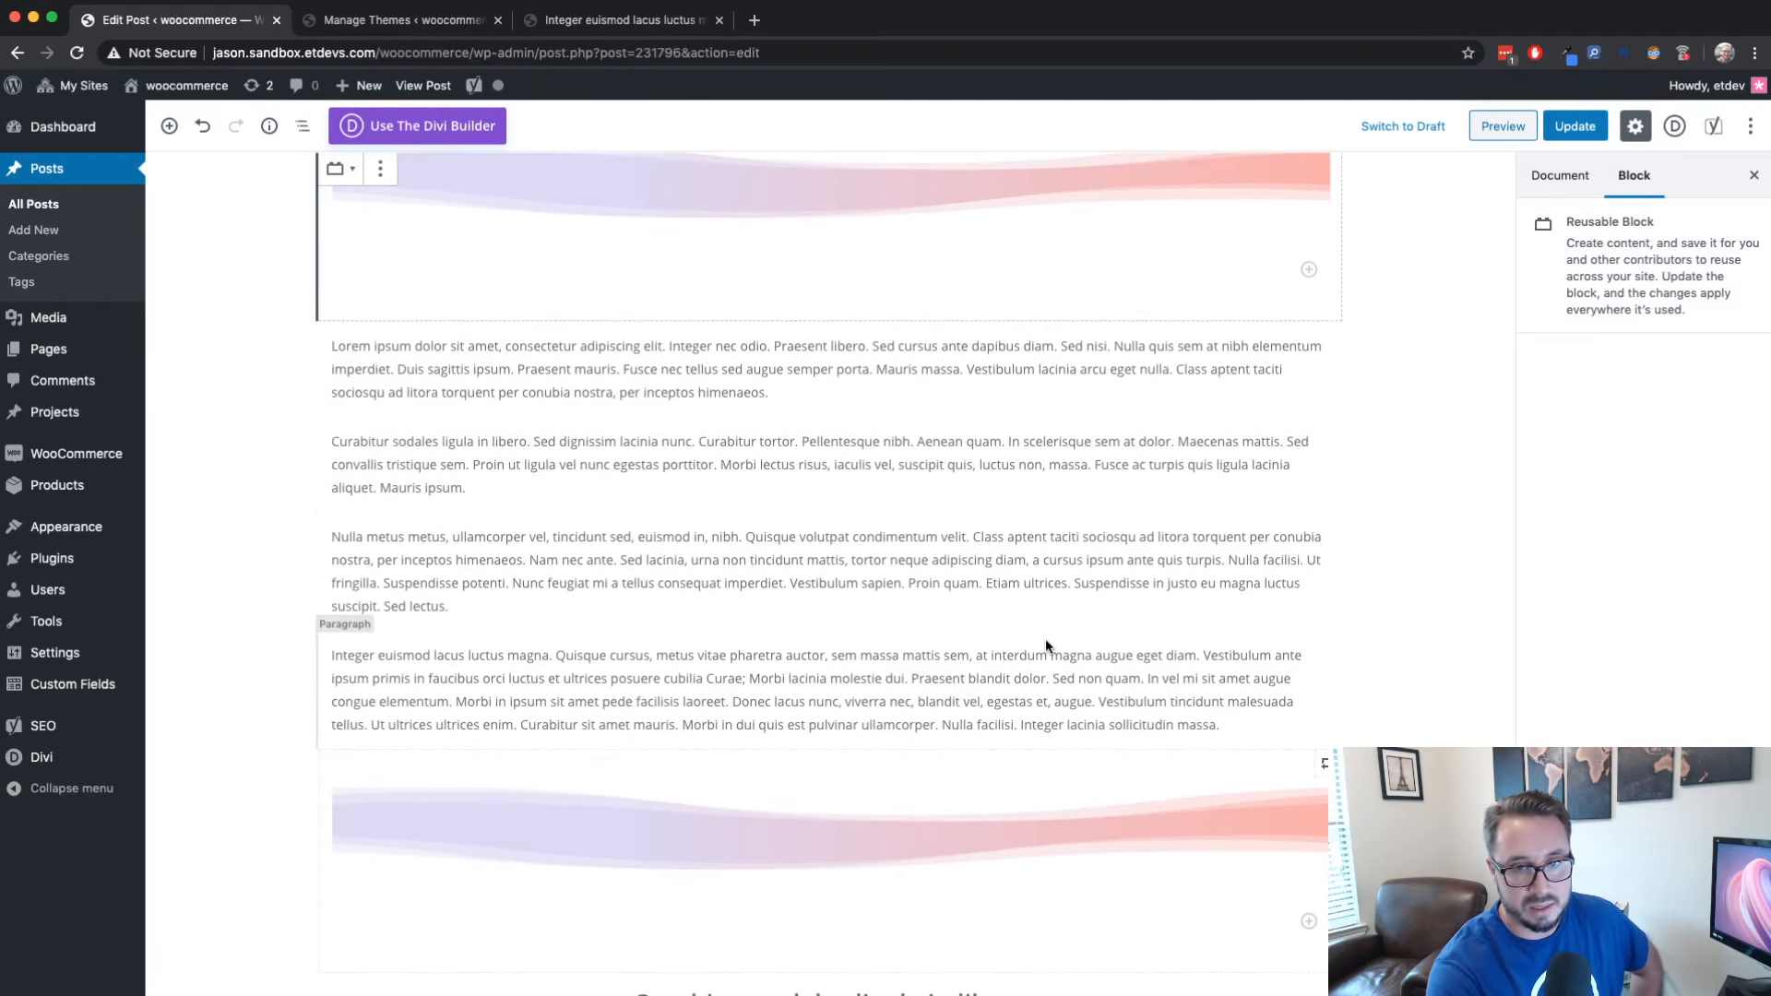
scroll(1046, 644, up, 3)
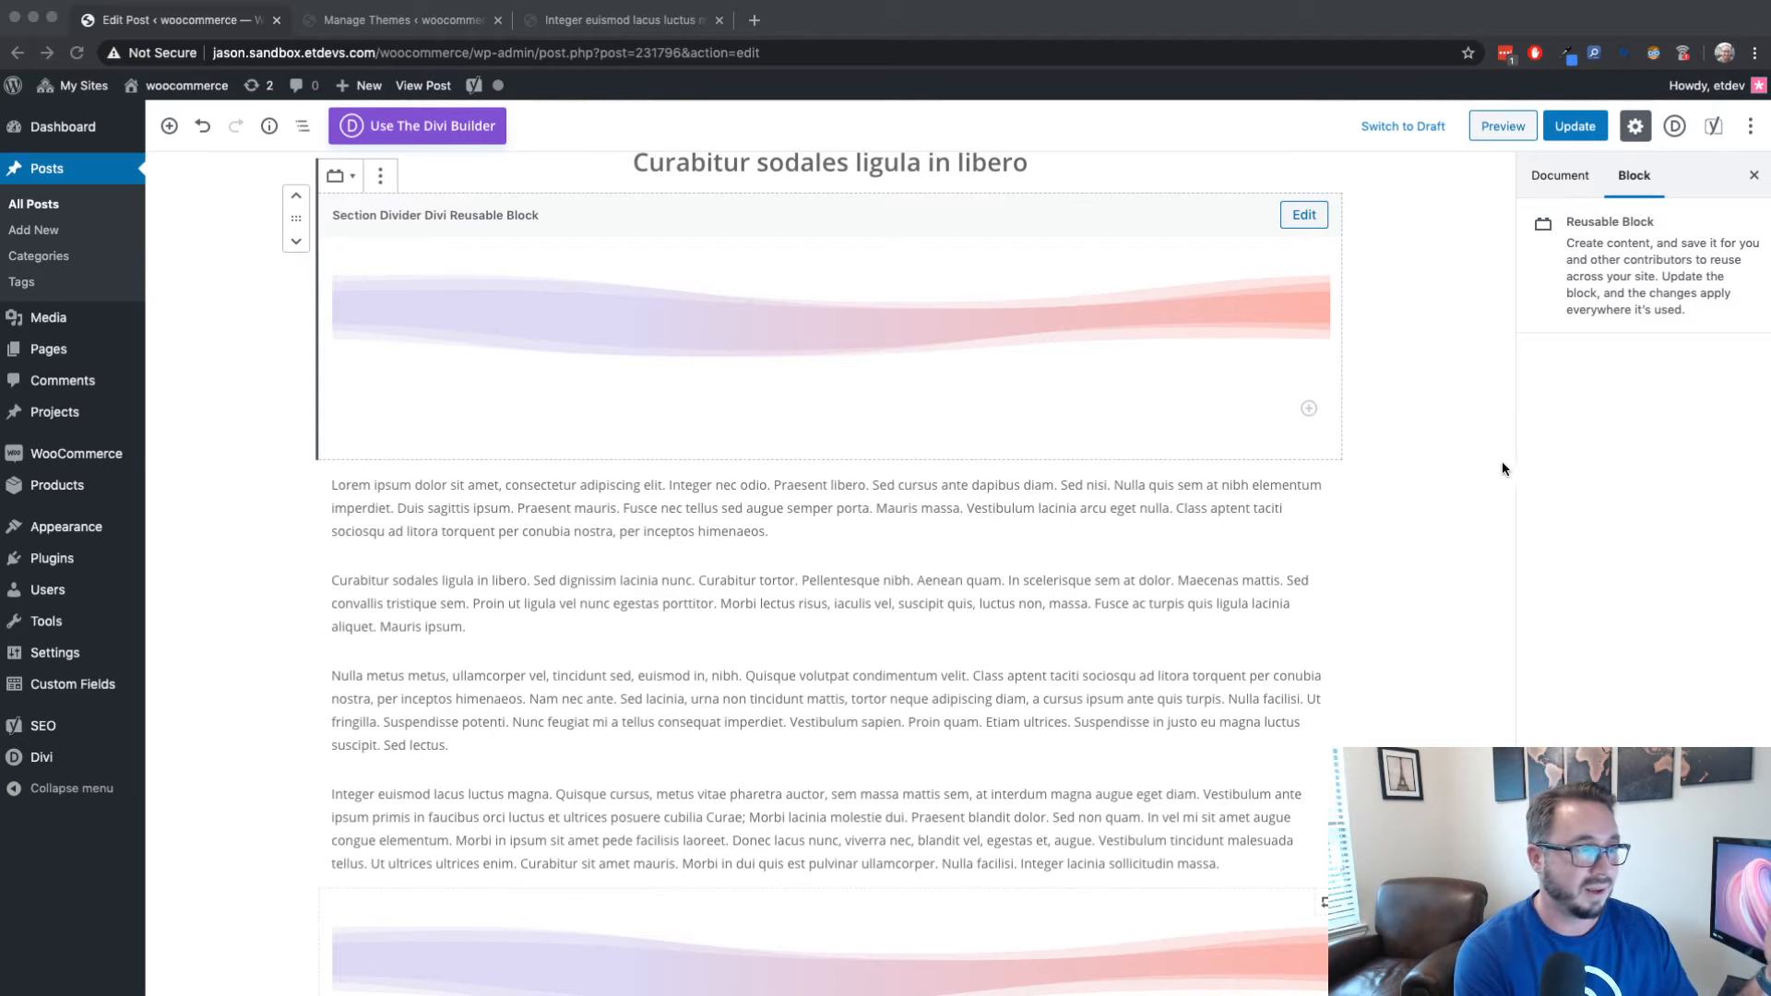
click(1453, 422)
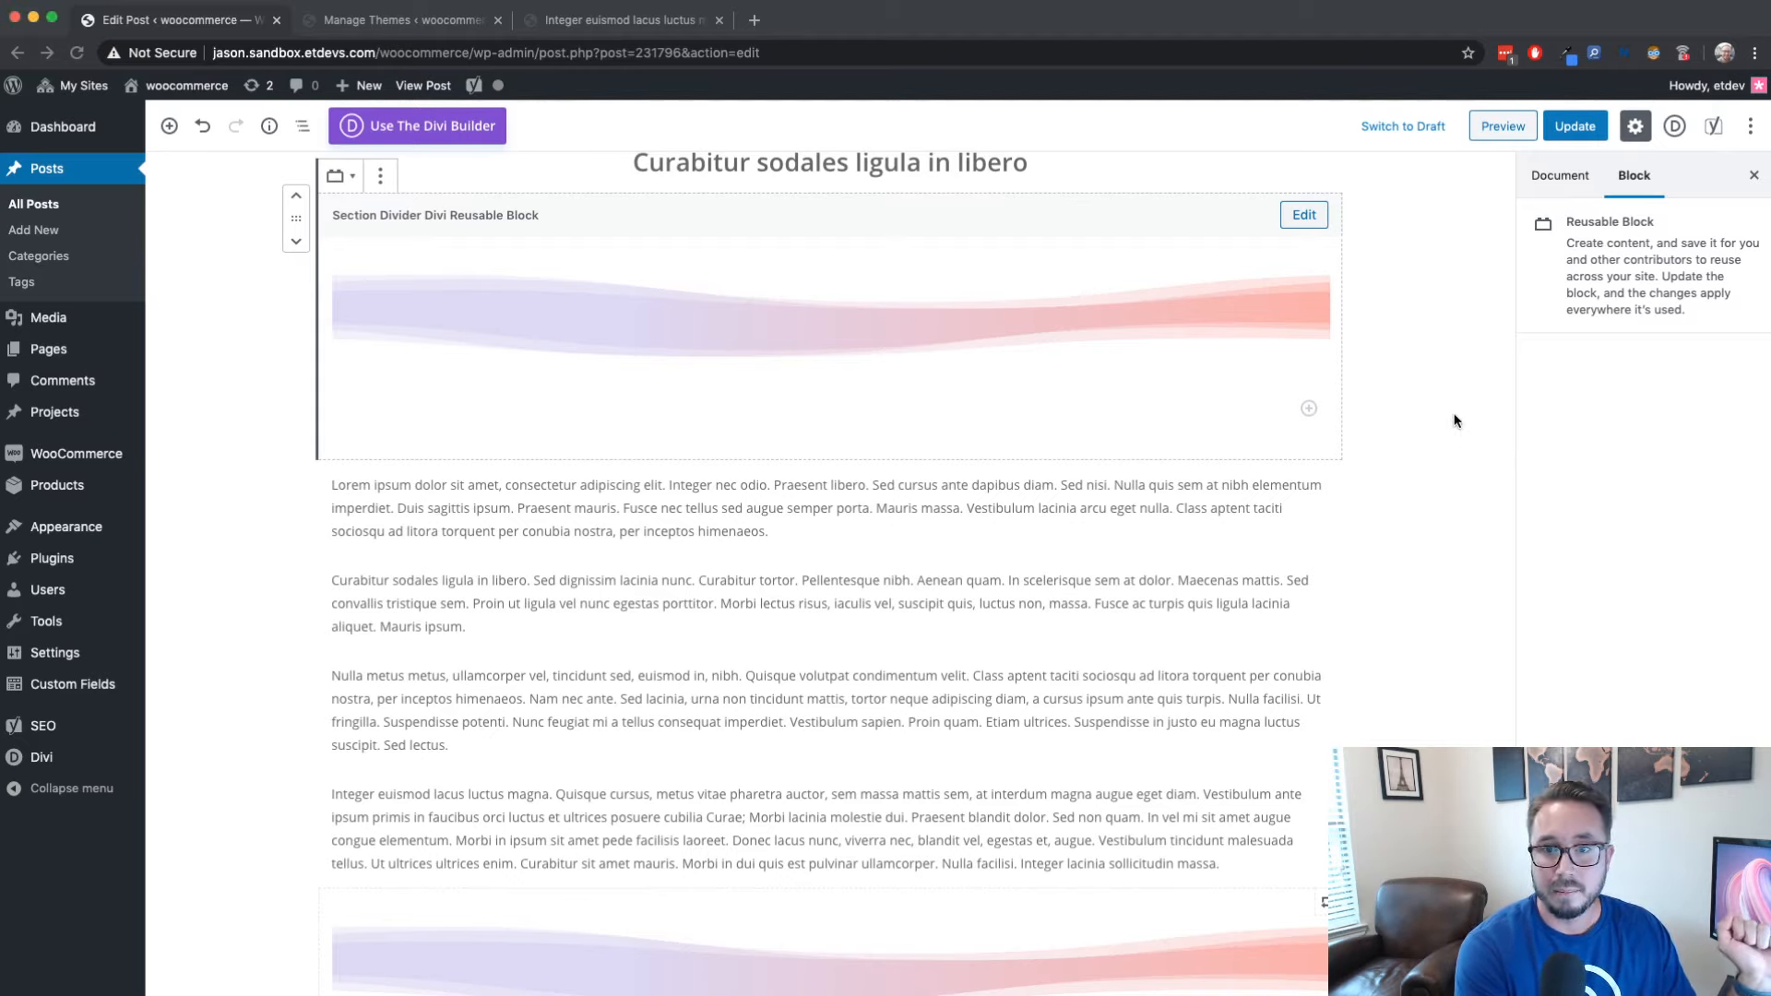
scroll(1380, 444, down, 2)
scroll(1381, 444, down, 3)
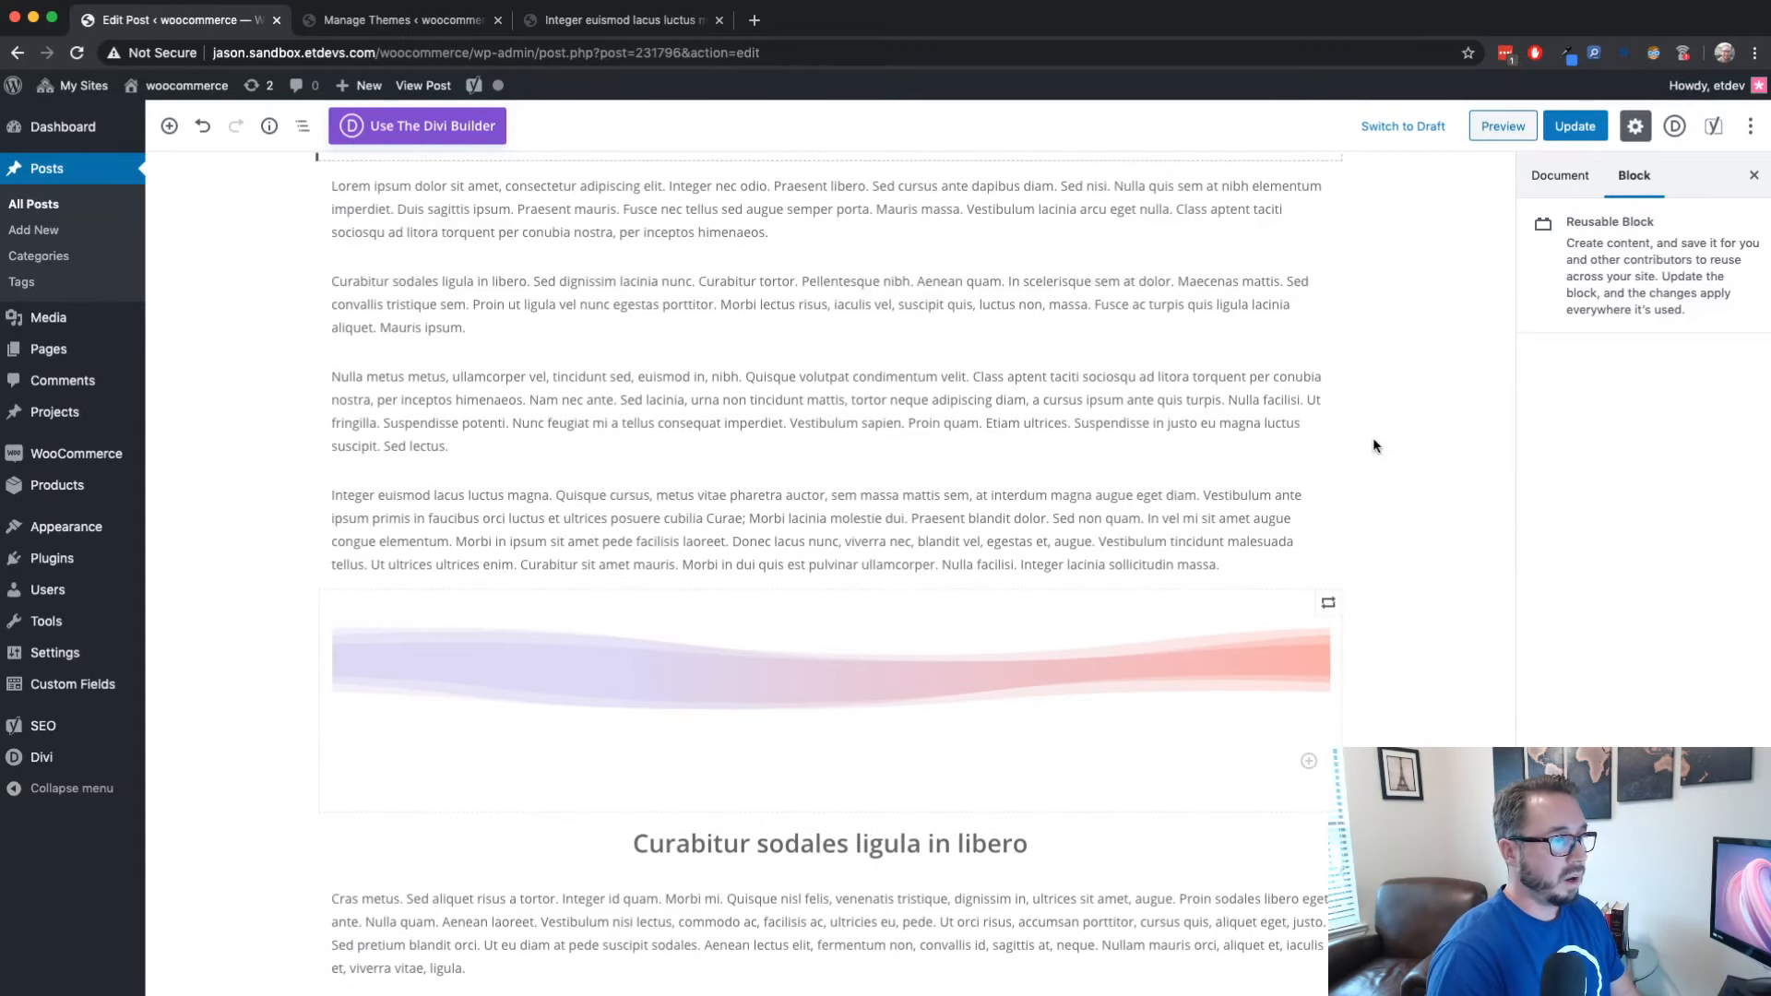
scroll(1372, 440, up, 5)
scroll(1370, 438, up, 1)
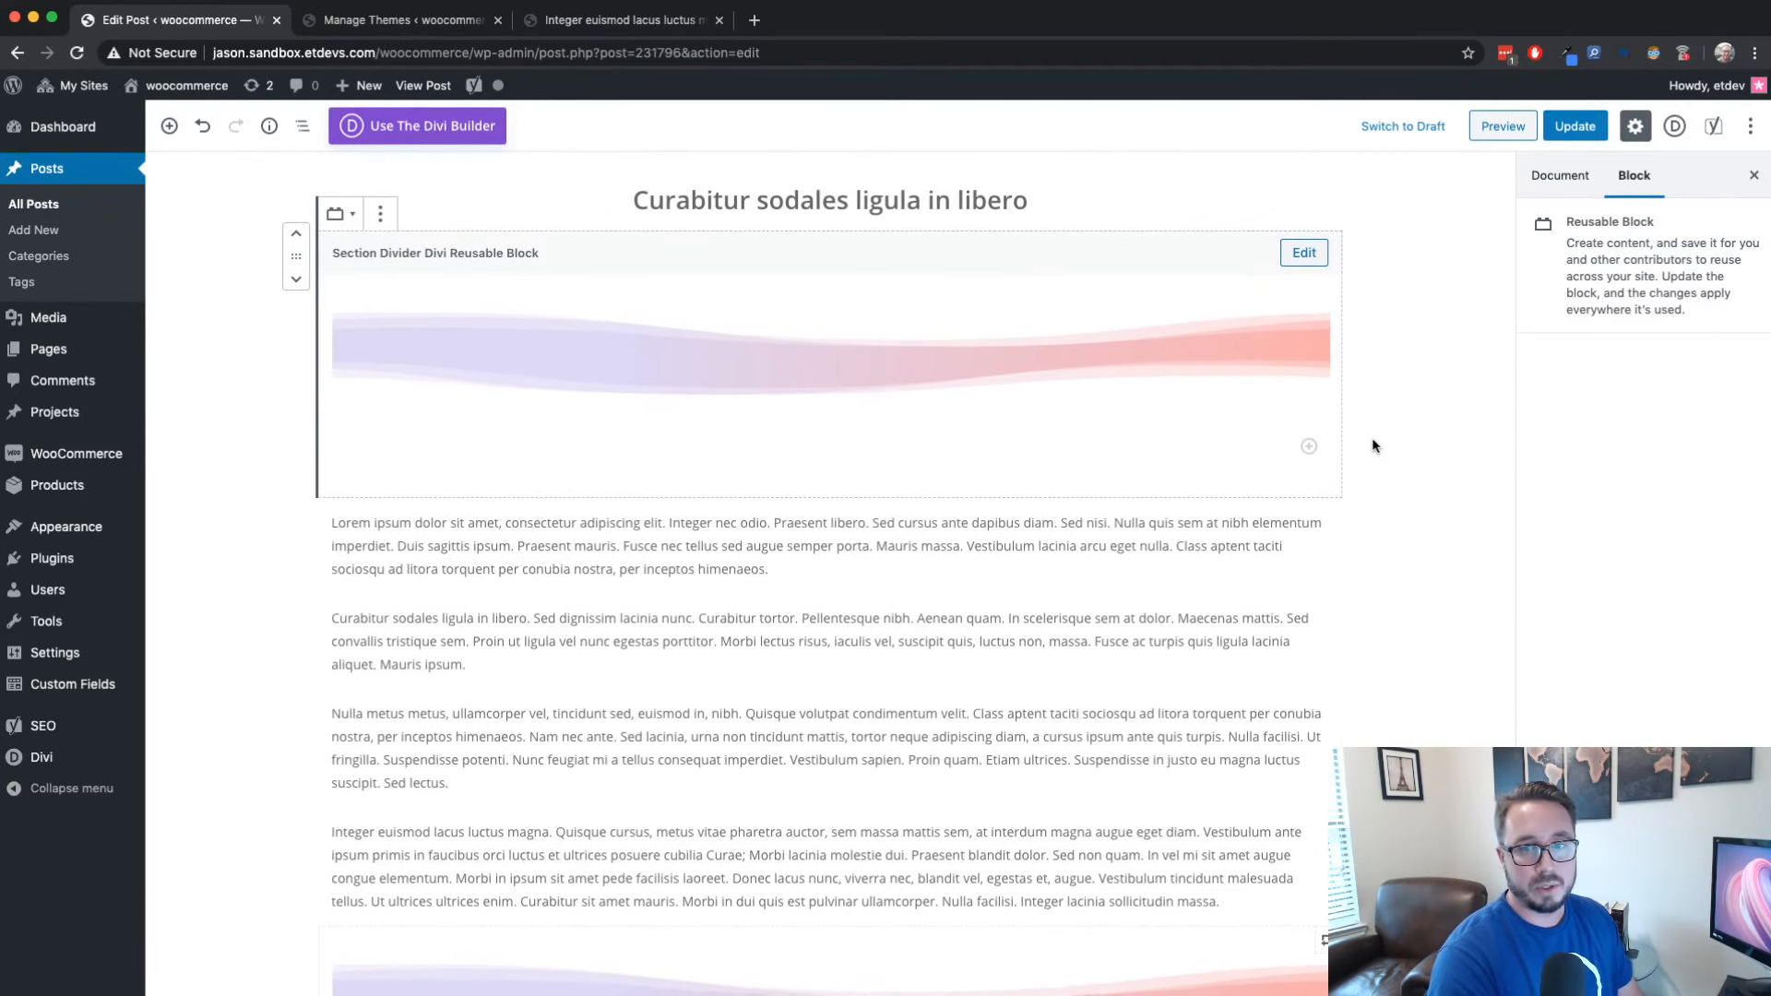
scroll(1373, 444, down, 3)
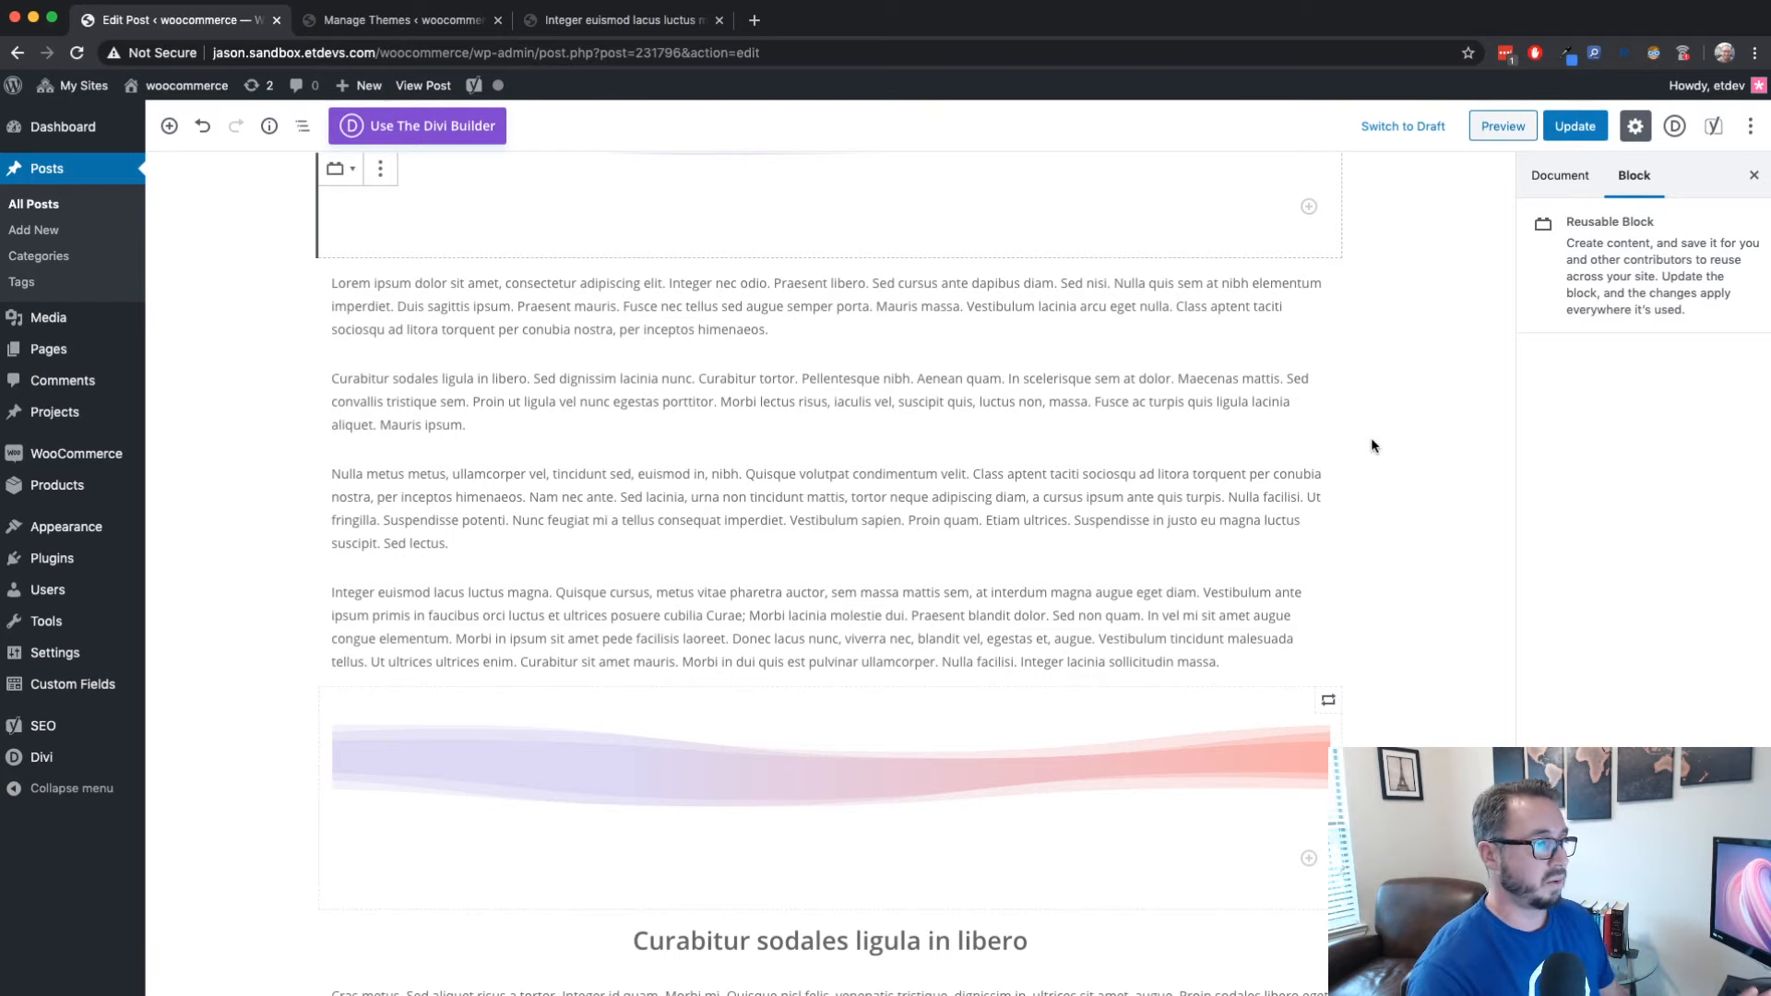
scroll(1371, 439, up, 3)
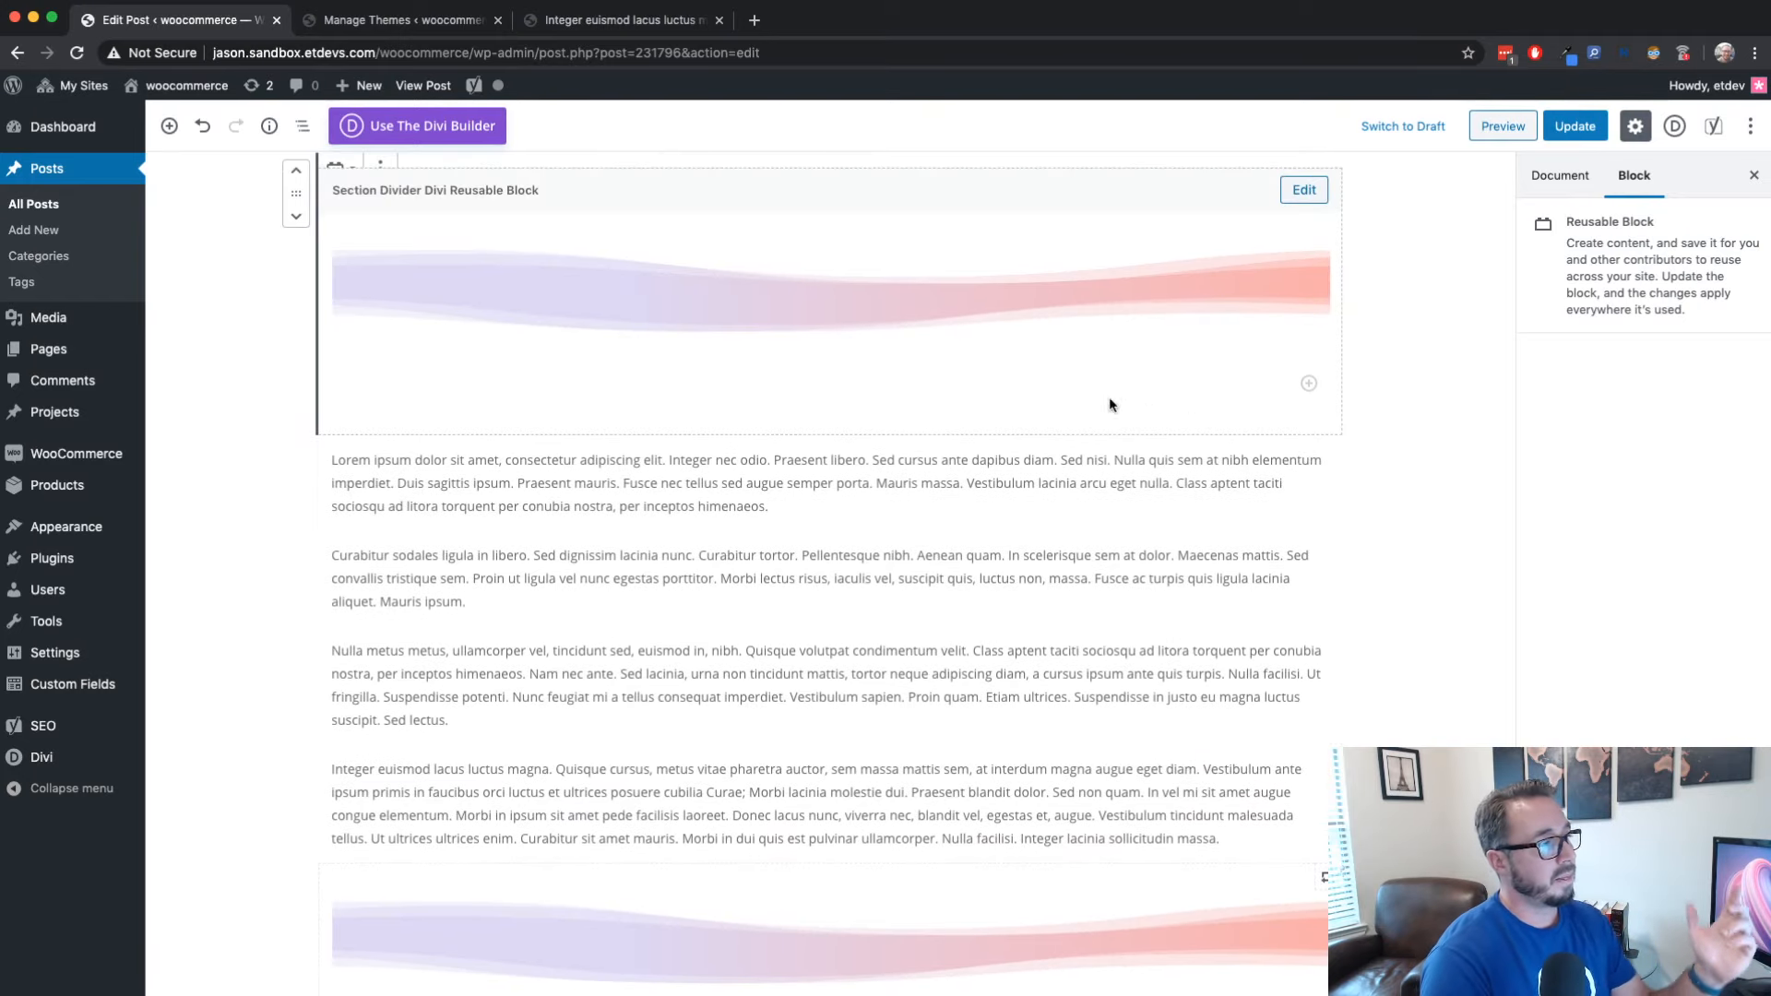
scroll(808, 331, up, 1)
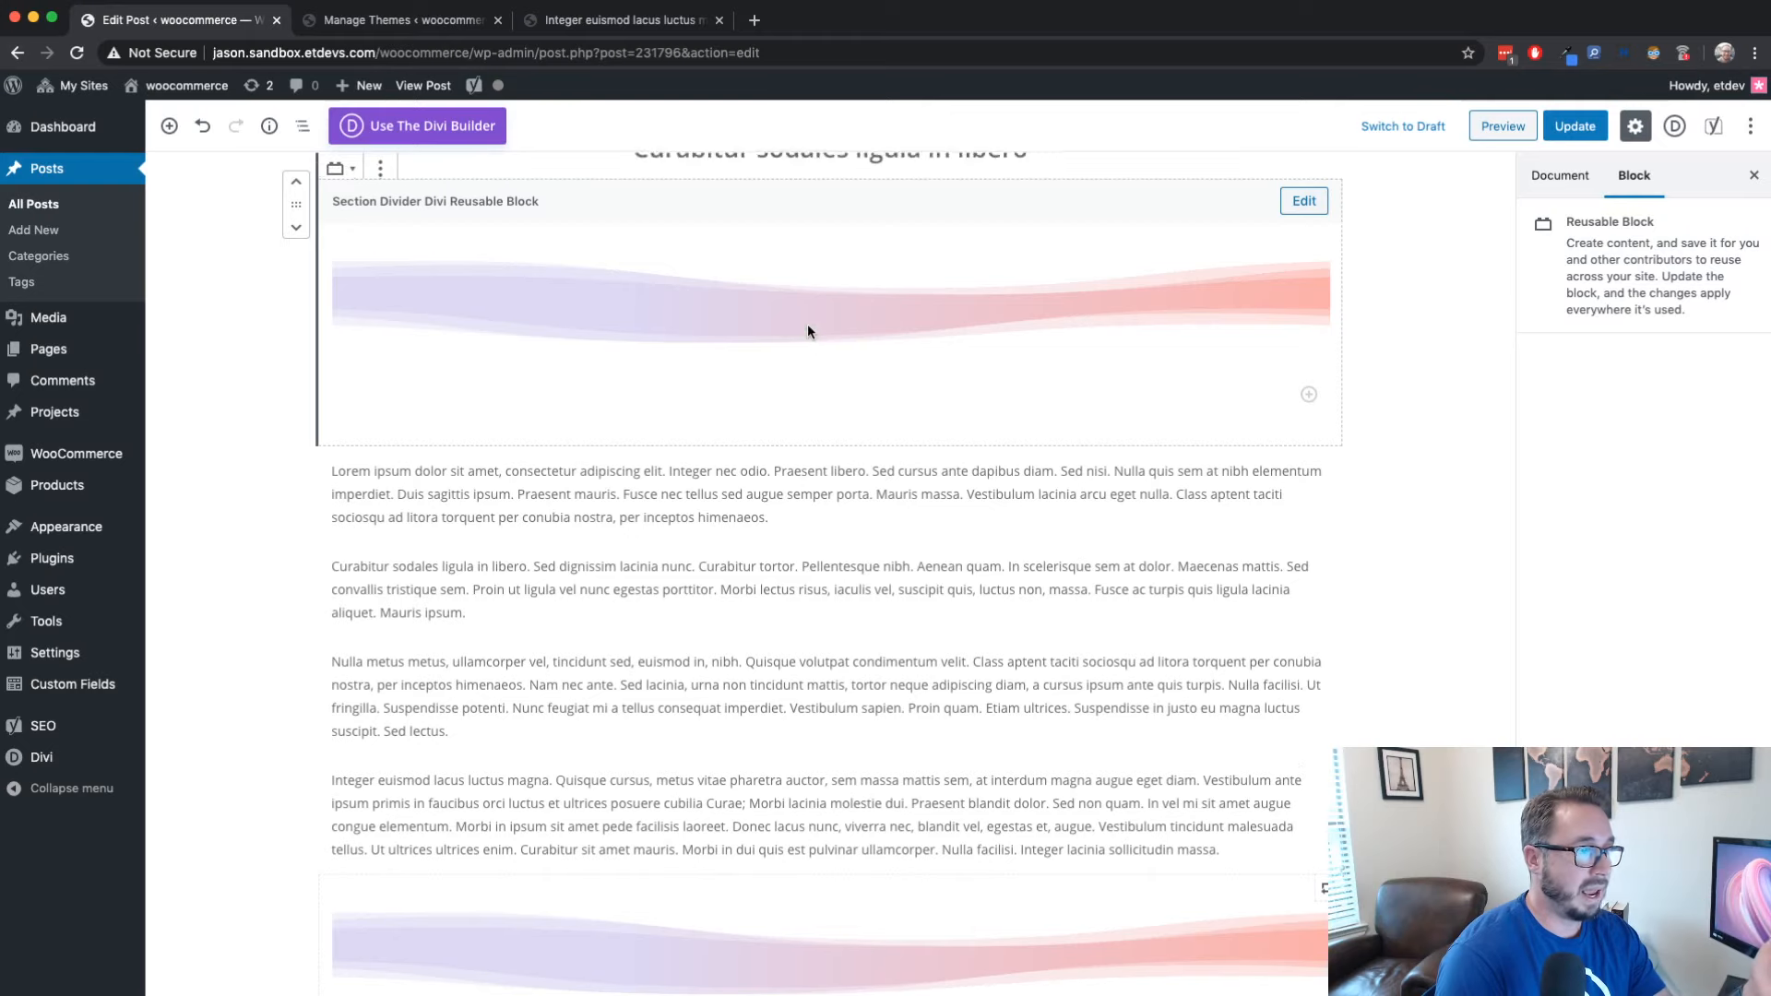
scroll(808, 330, up, 1)
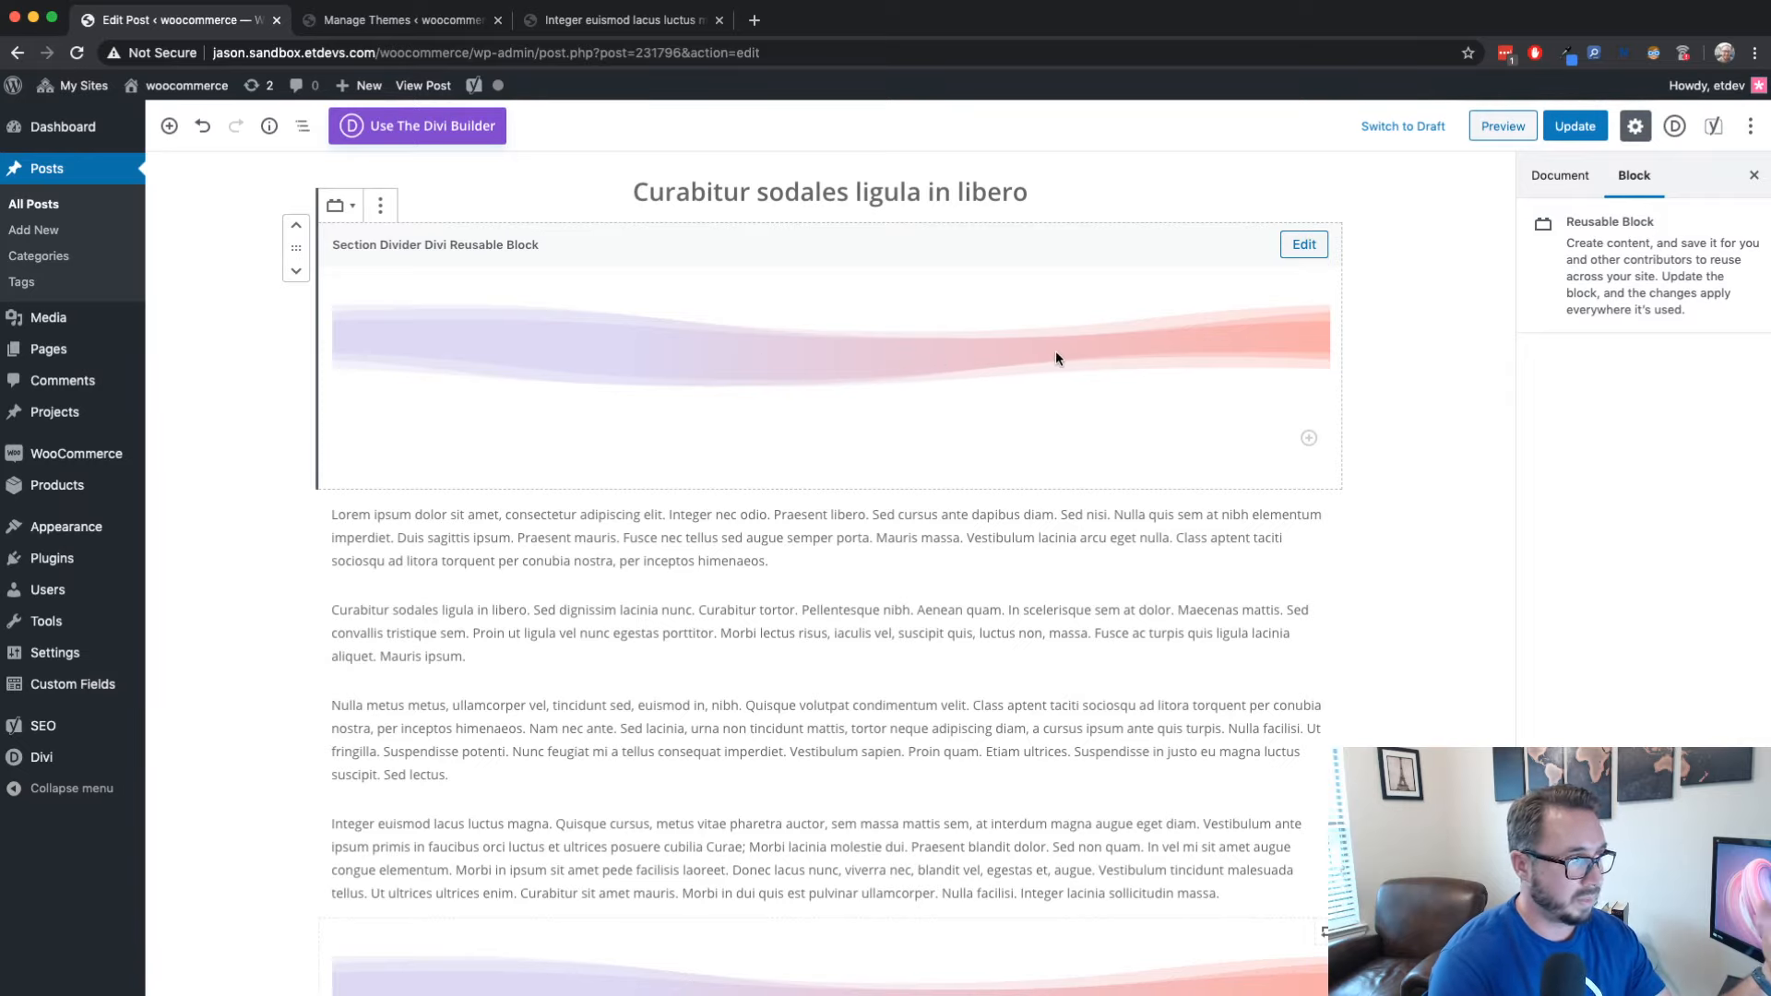
scroll(1055, 358, down, 5)
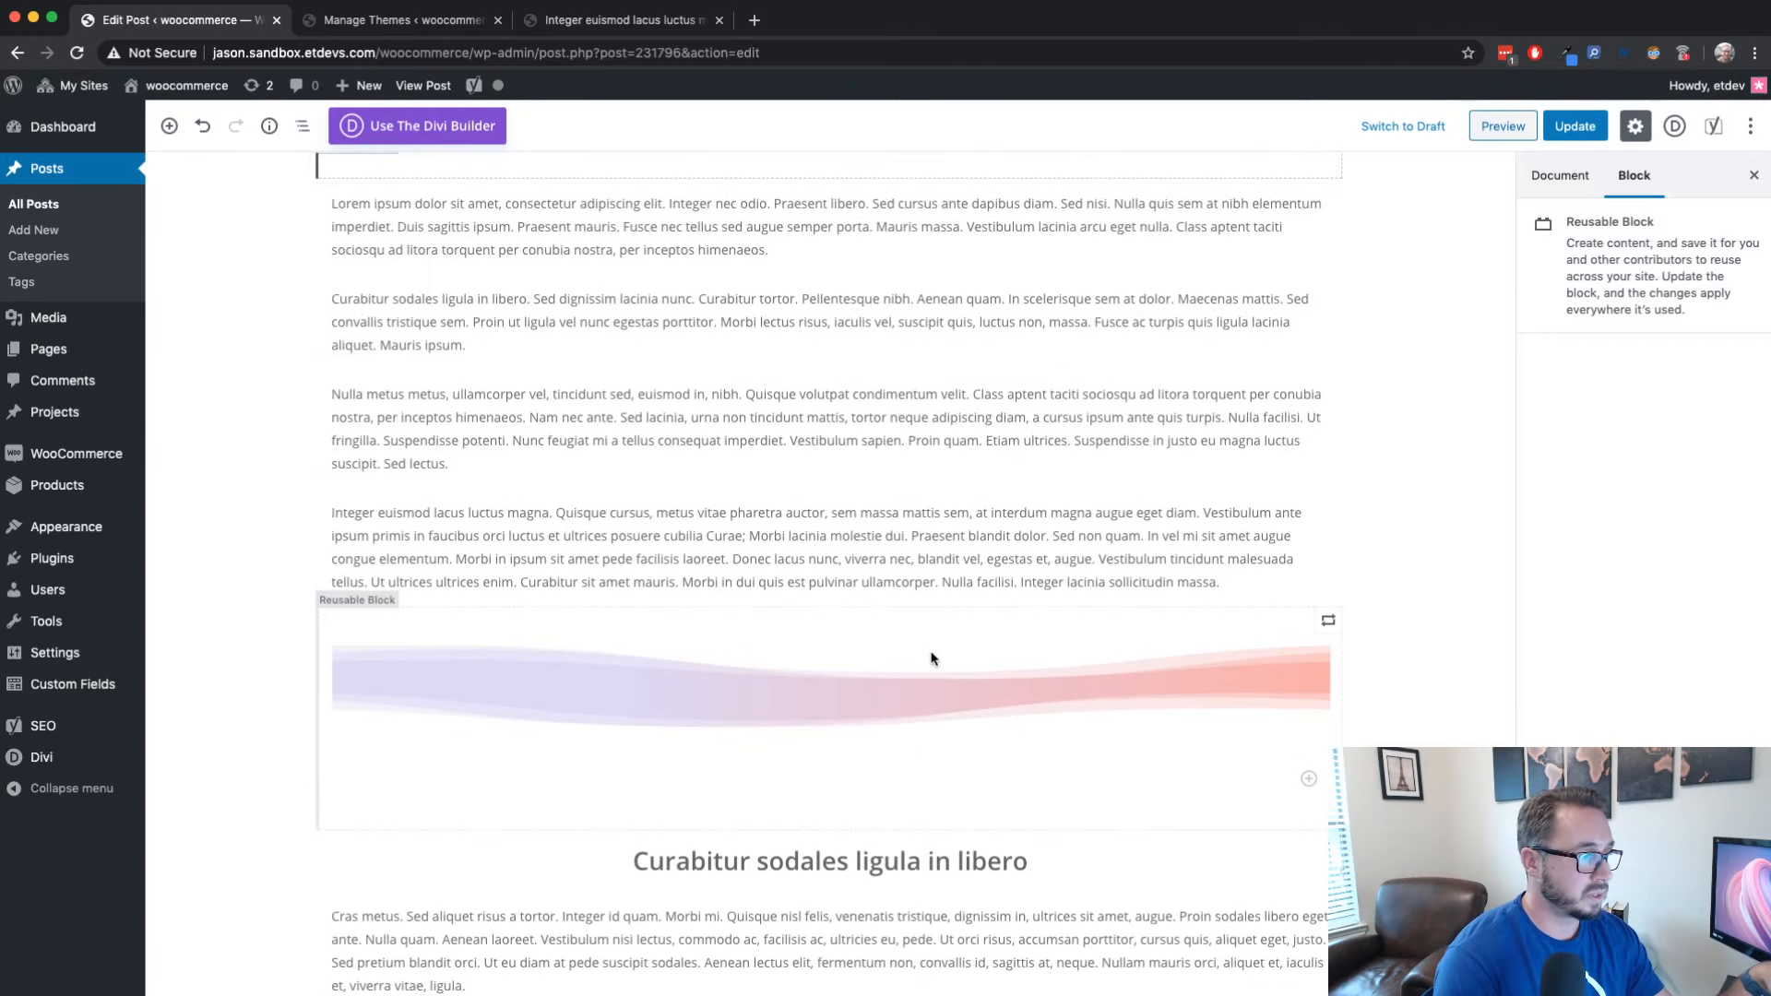
scroll(934, 654, up, 5)
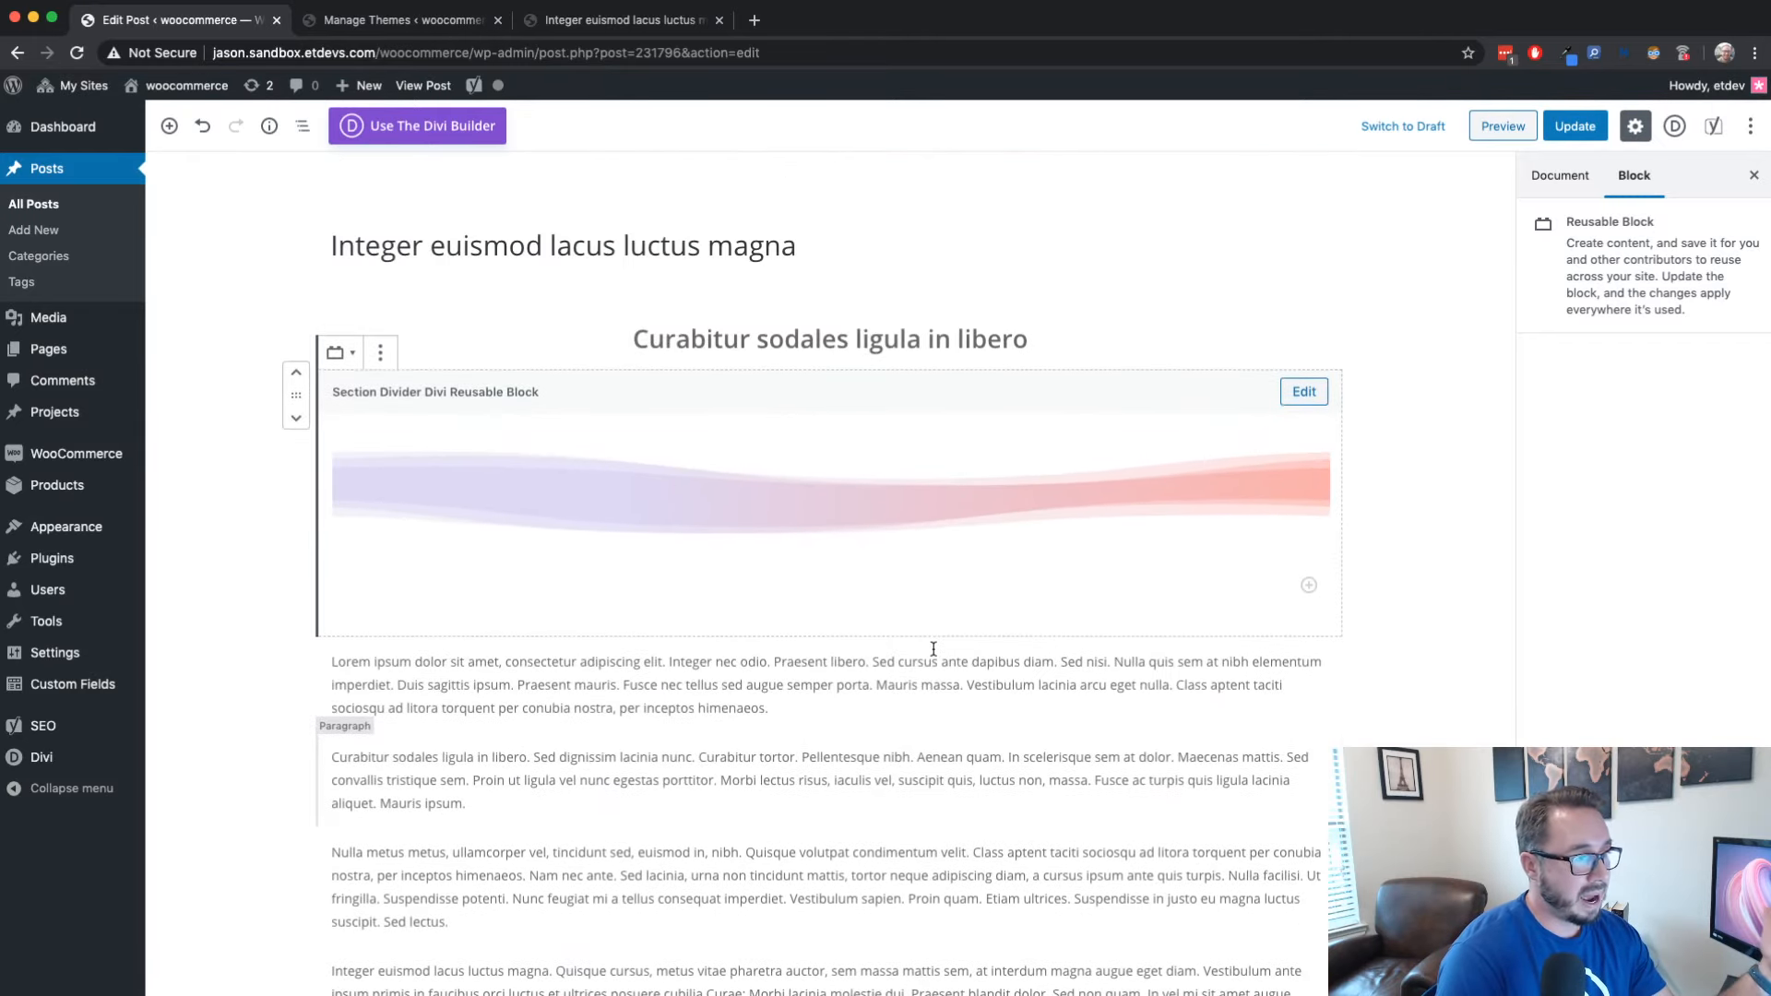
scroll(933, 650, down, 2)
scroll(978, 405, up, 2)
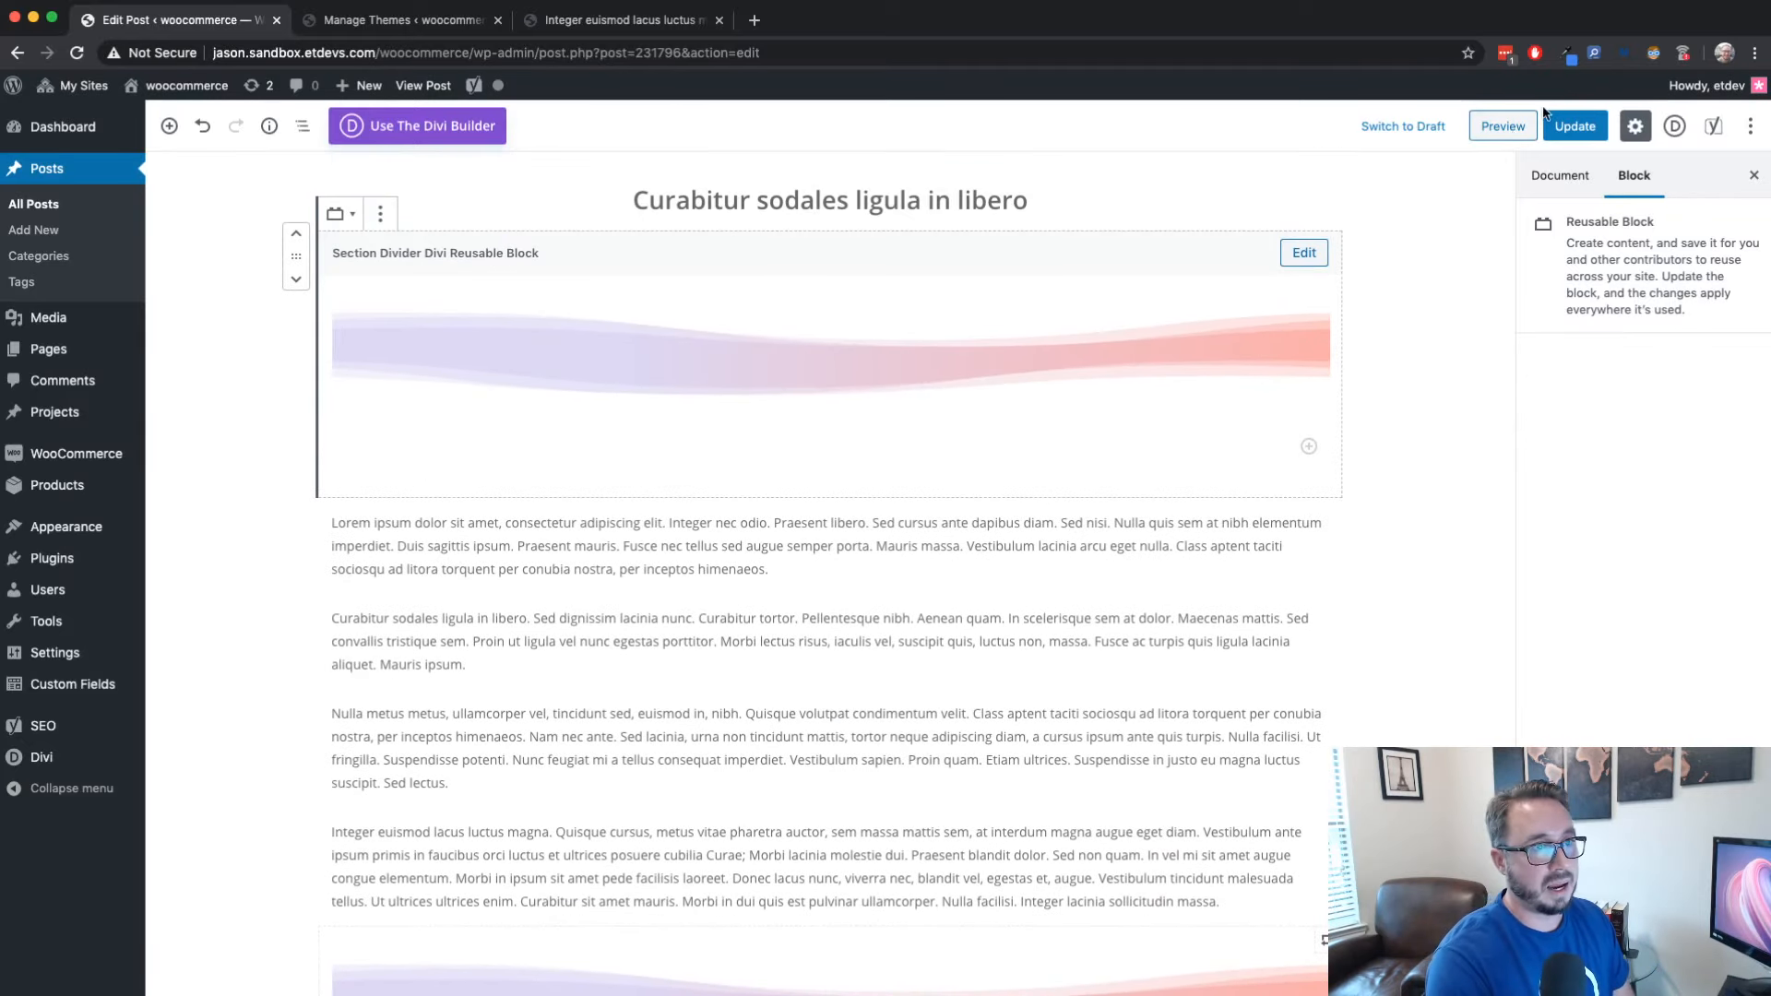
Update the post and reload its published page to check the wave dividers at both headings
click(1574, 126)
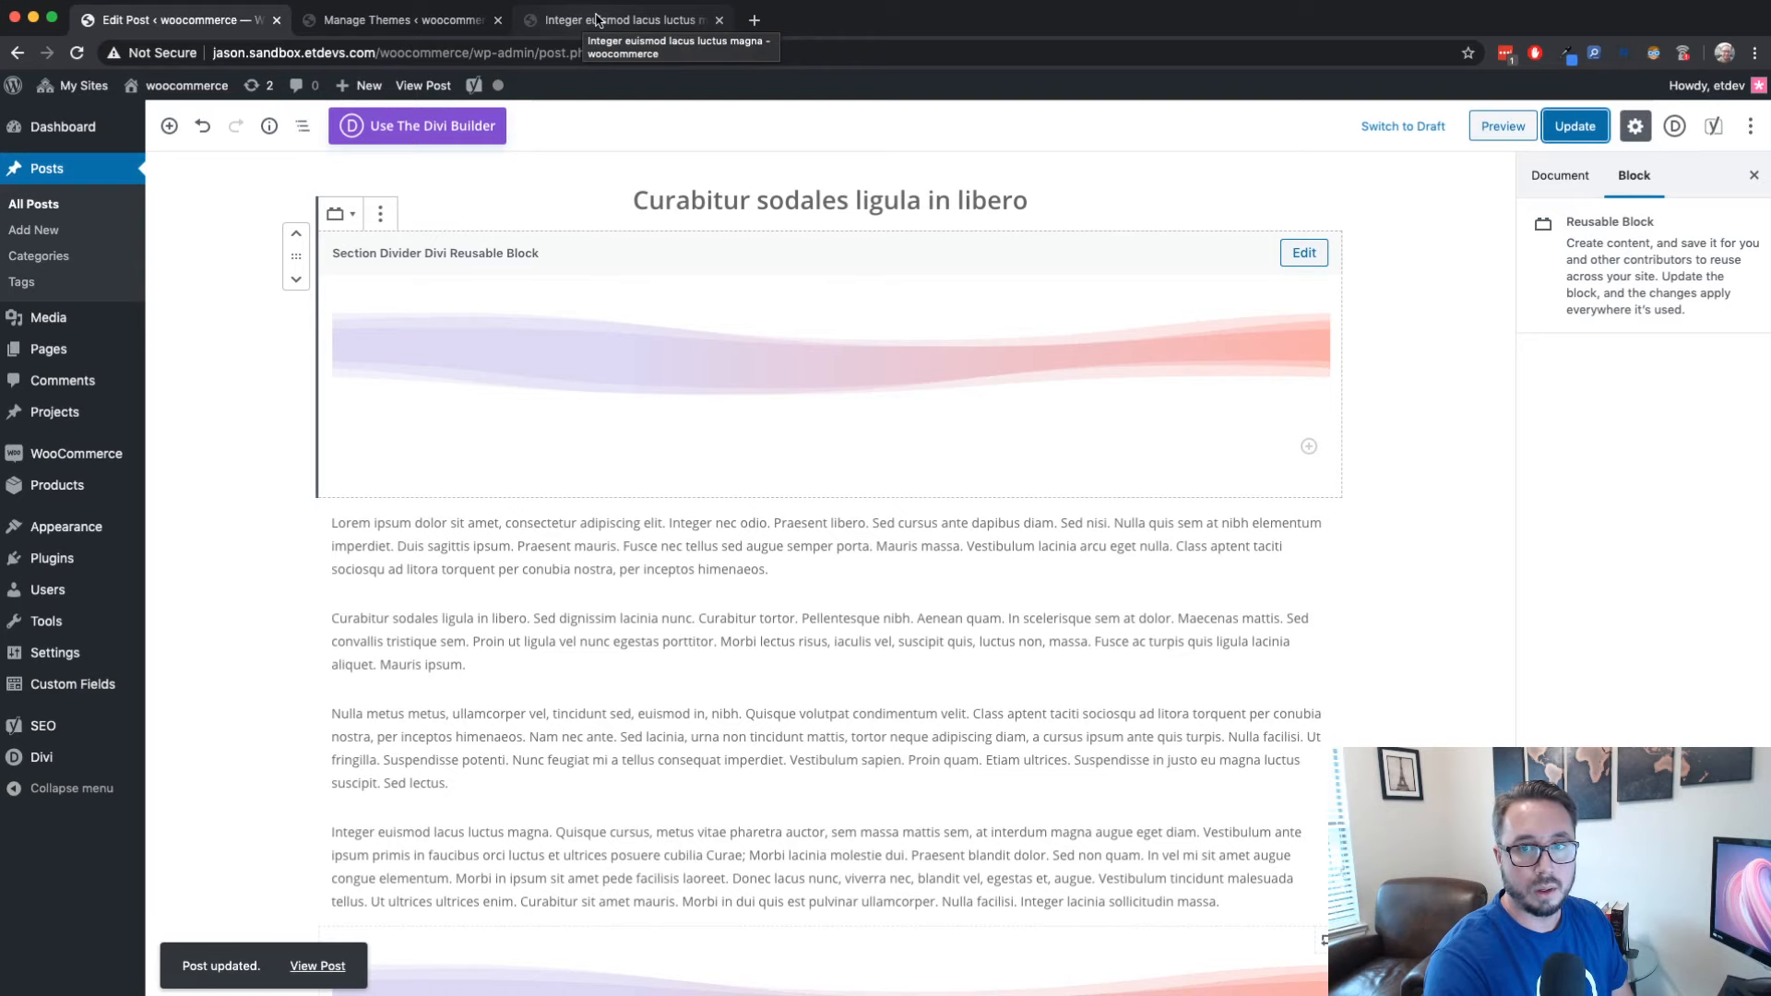
click(584, 20)
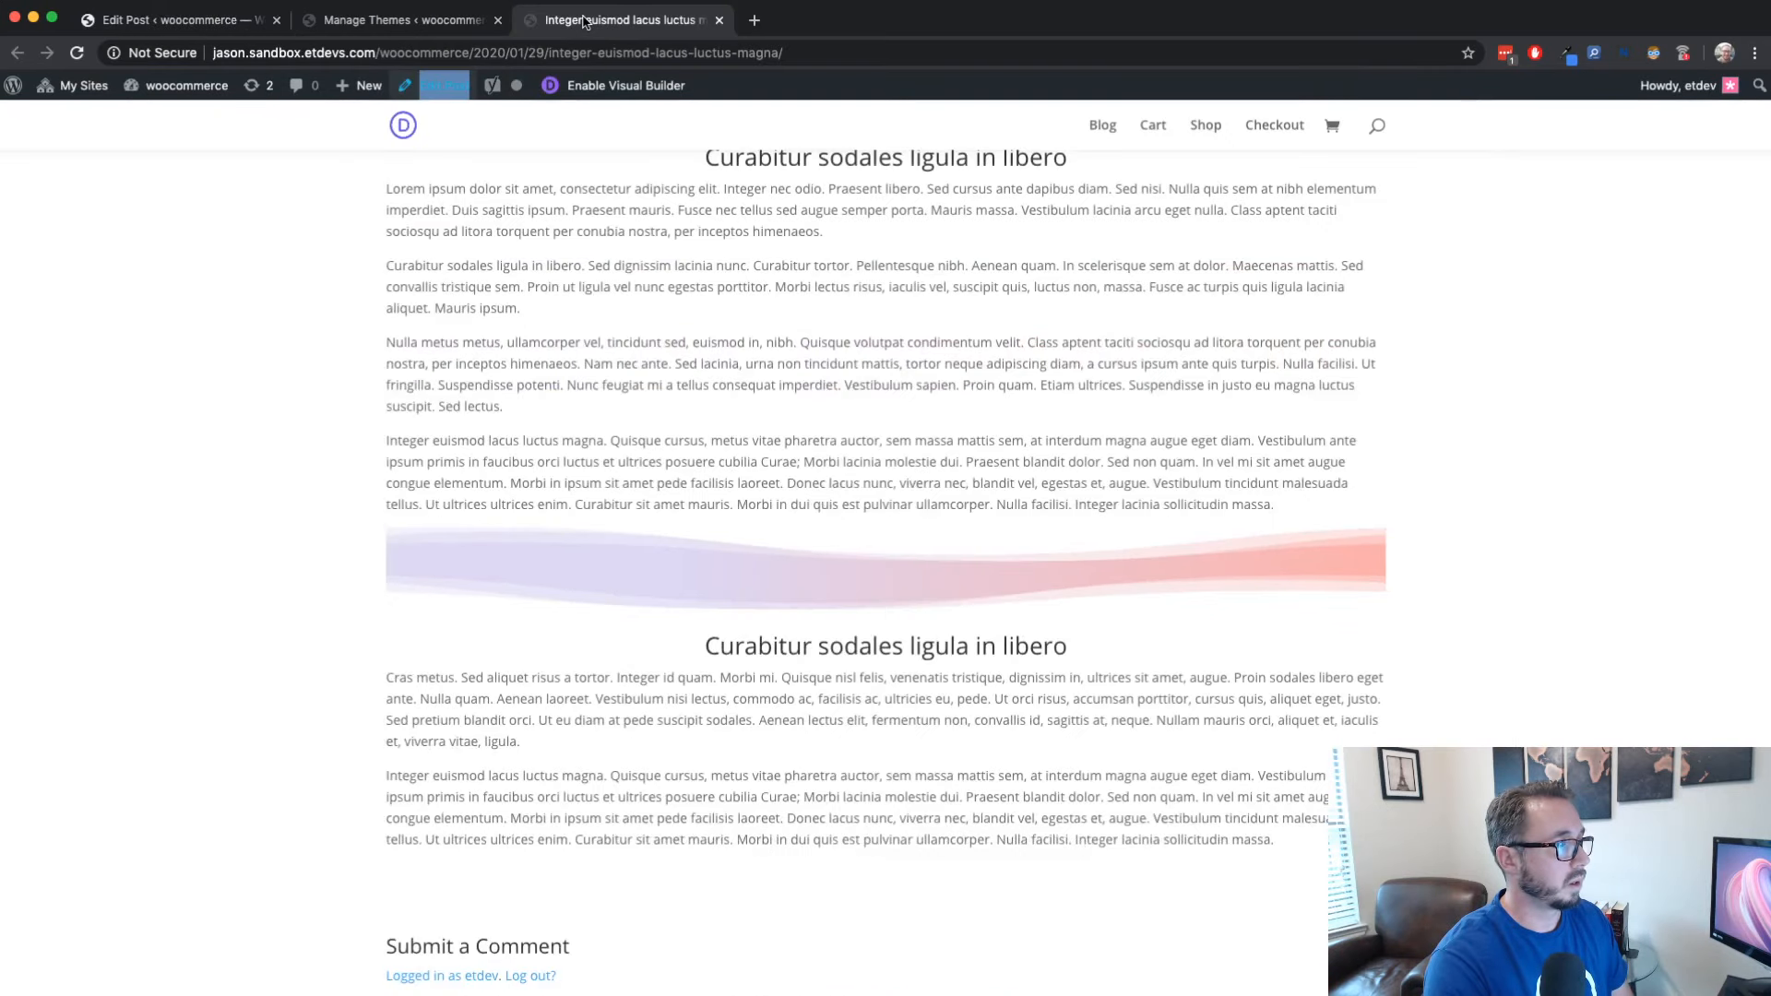
key(super+r)
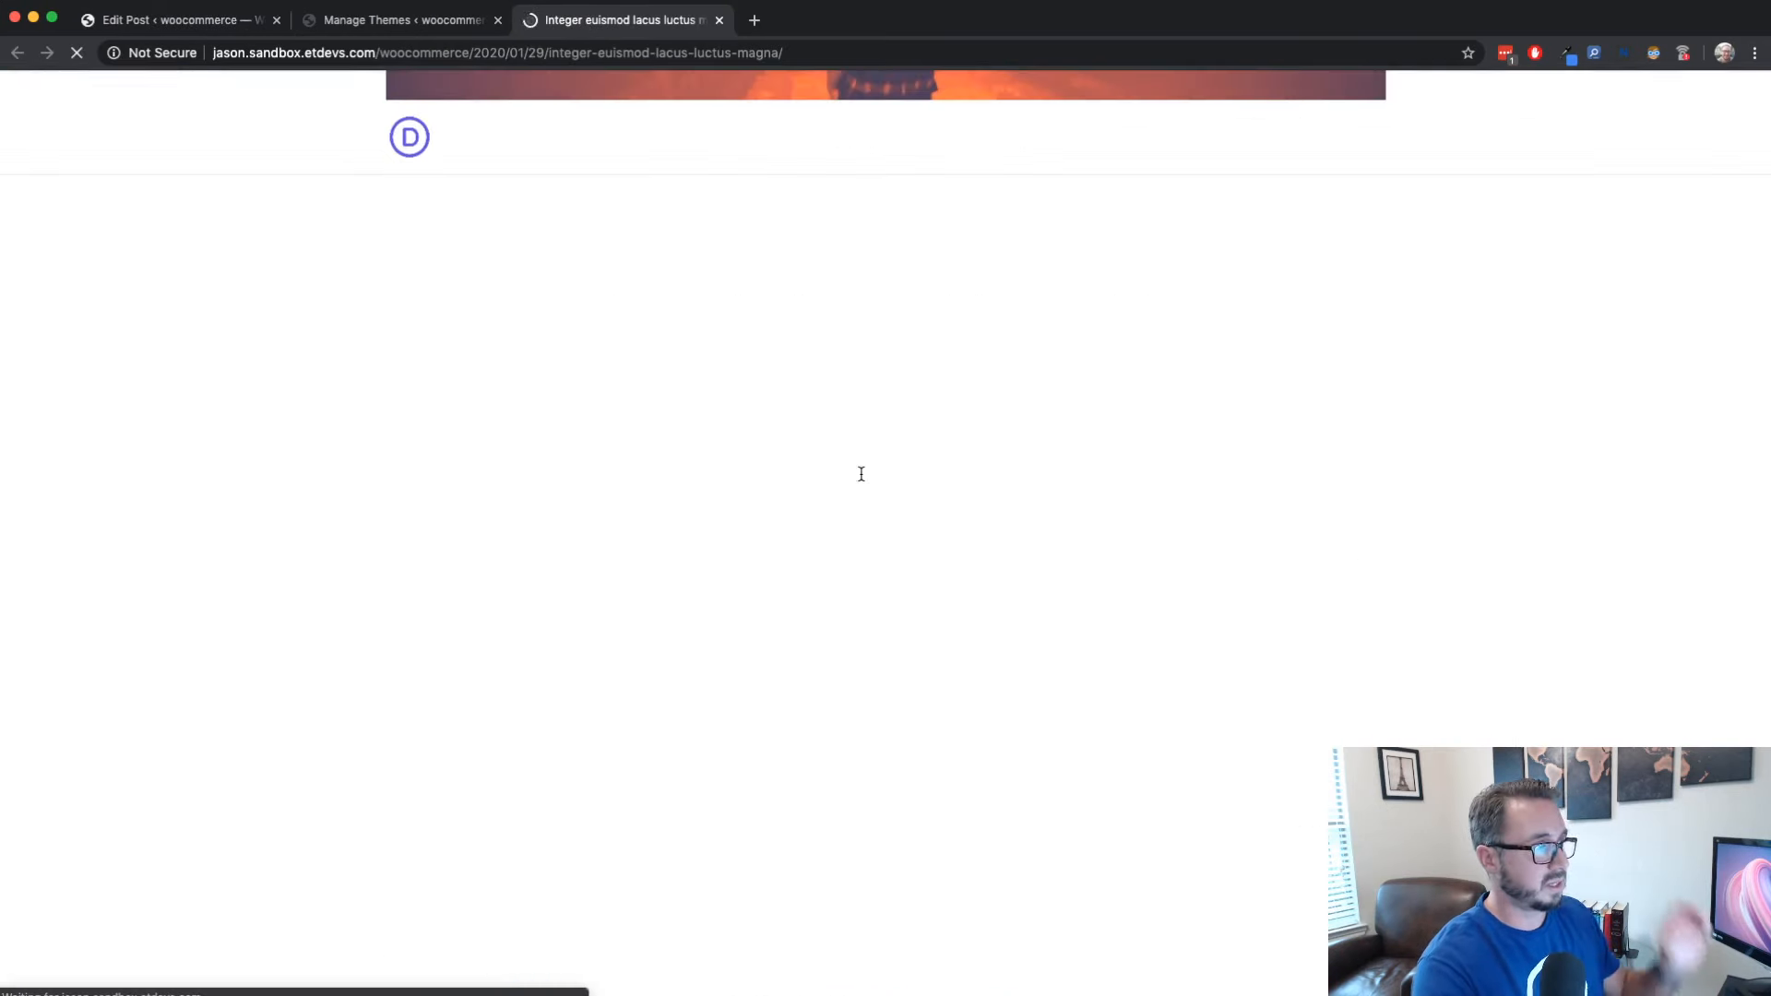
scroll(1036, 553, up, 1)
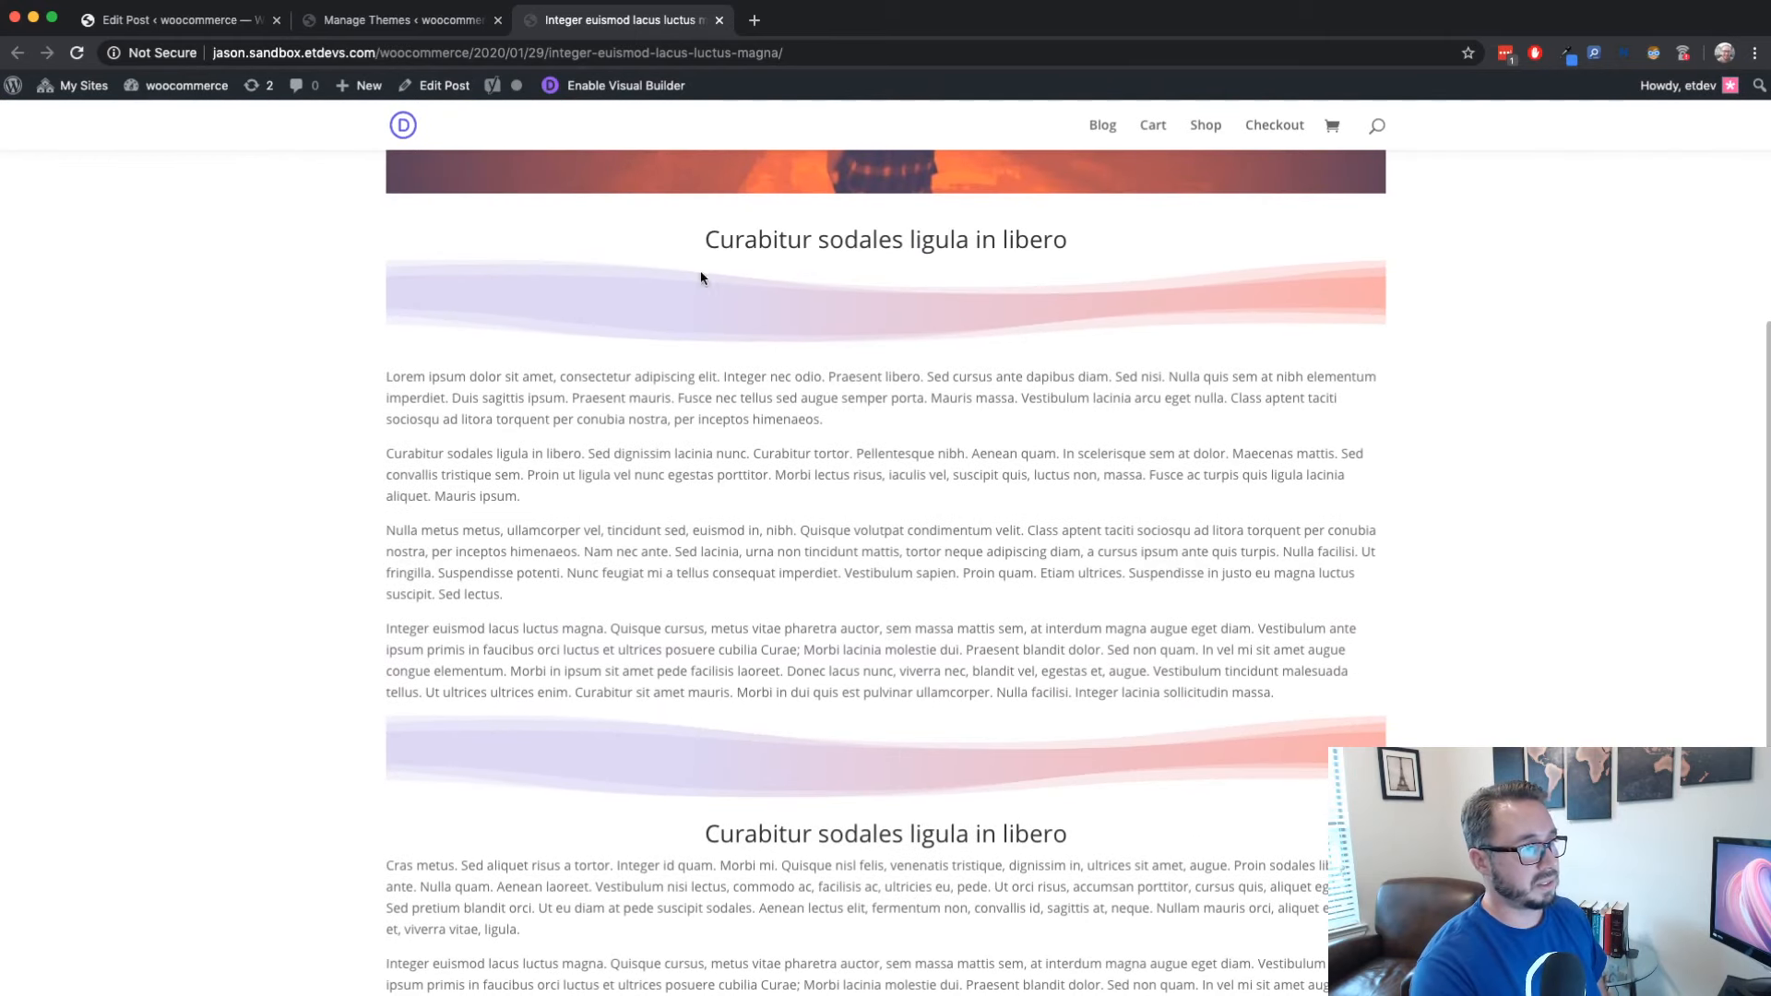
scroll(949, 328, down, 1)
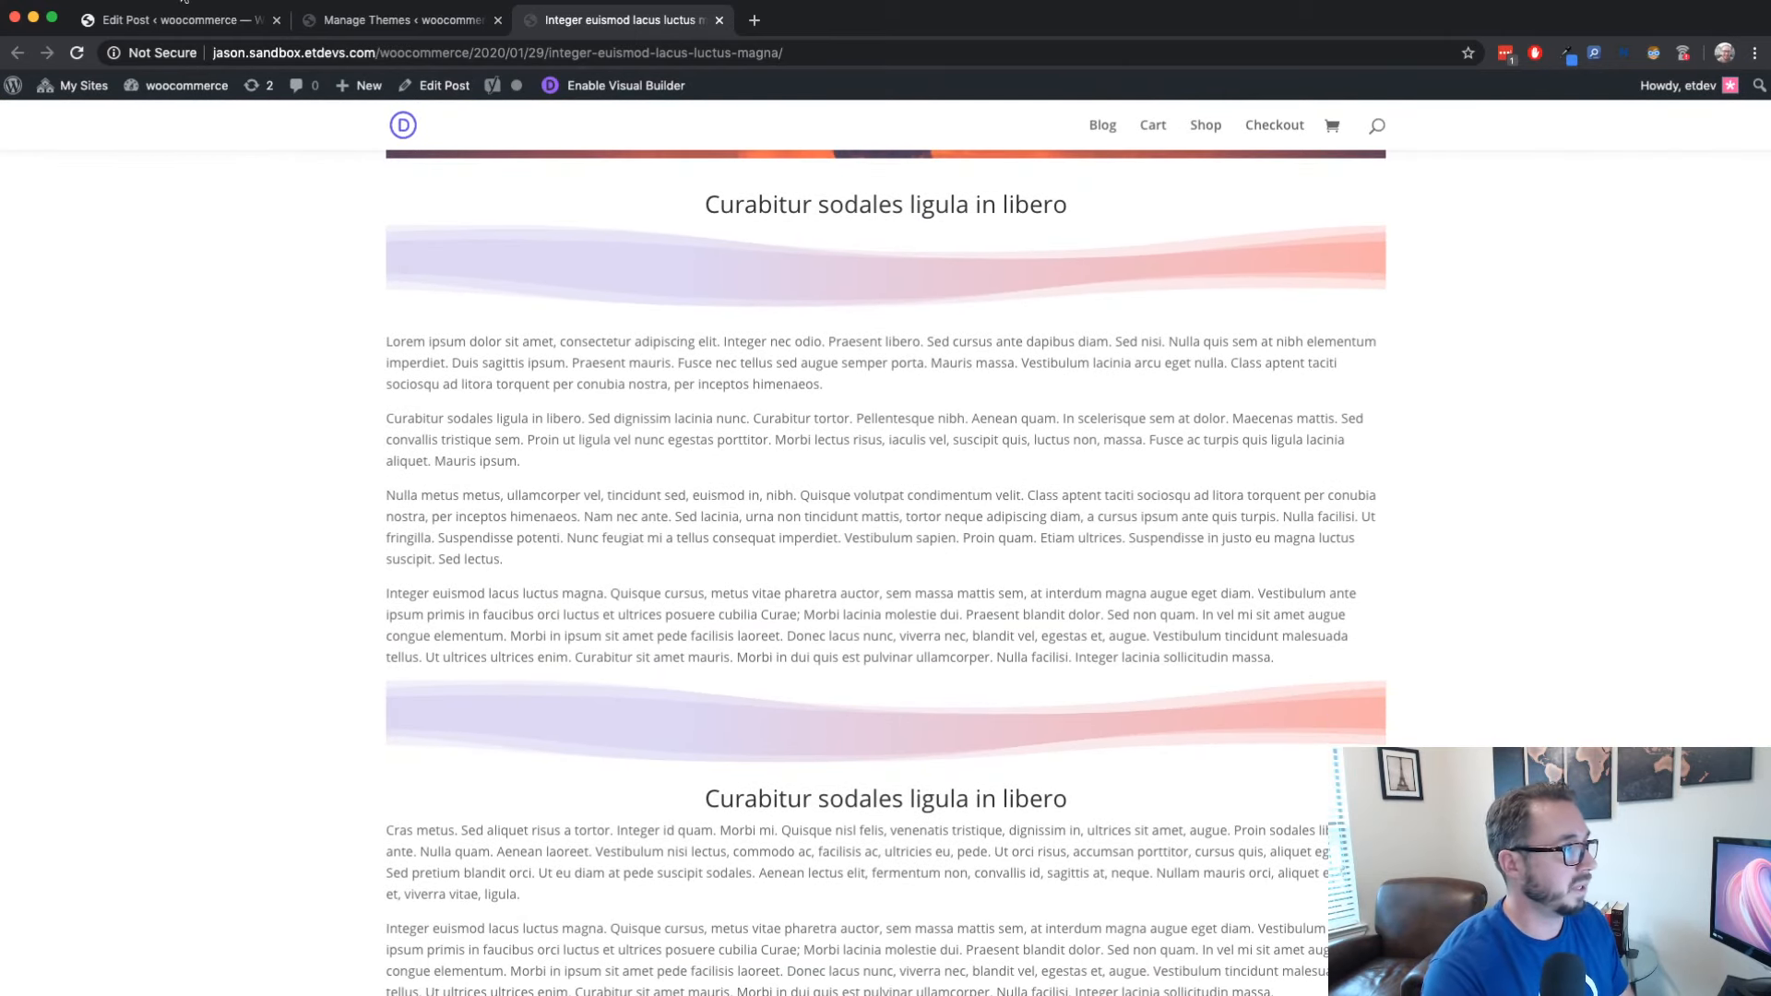
Return to the post editor, open the first wave divider's reusable block for editing and bring up its Divi layout, dismissing the premade layout library
click(175, 20)
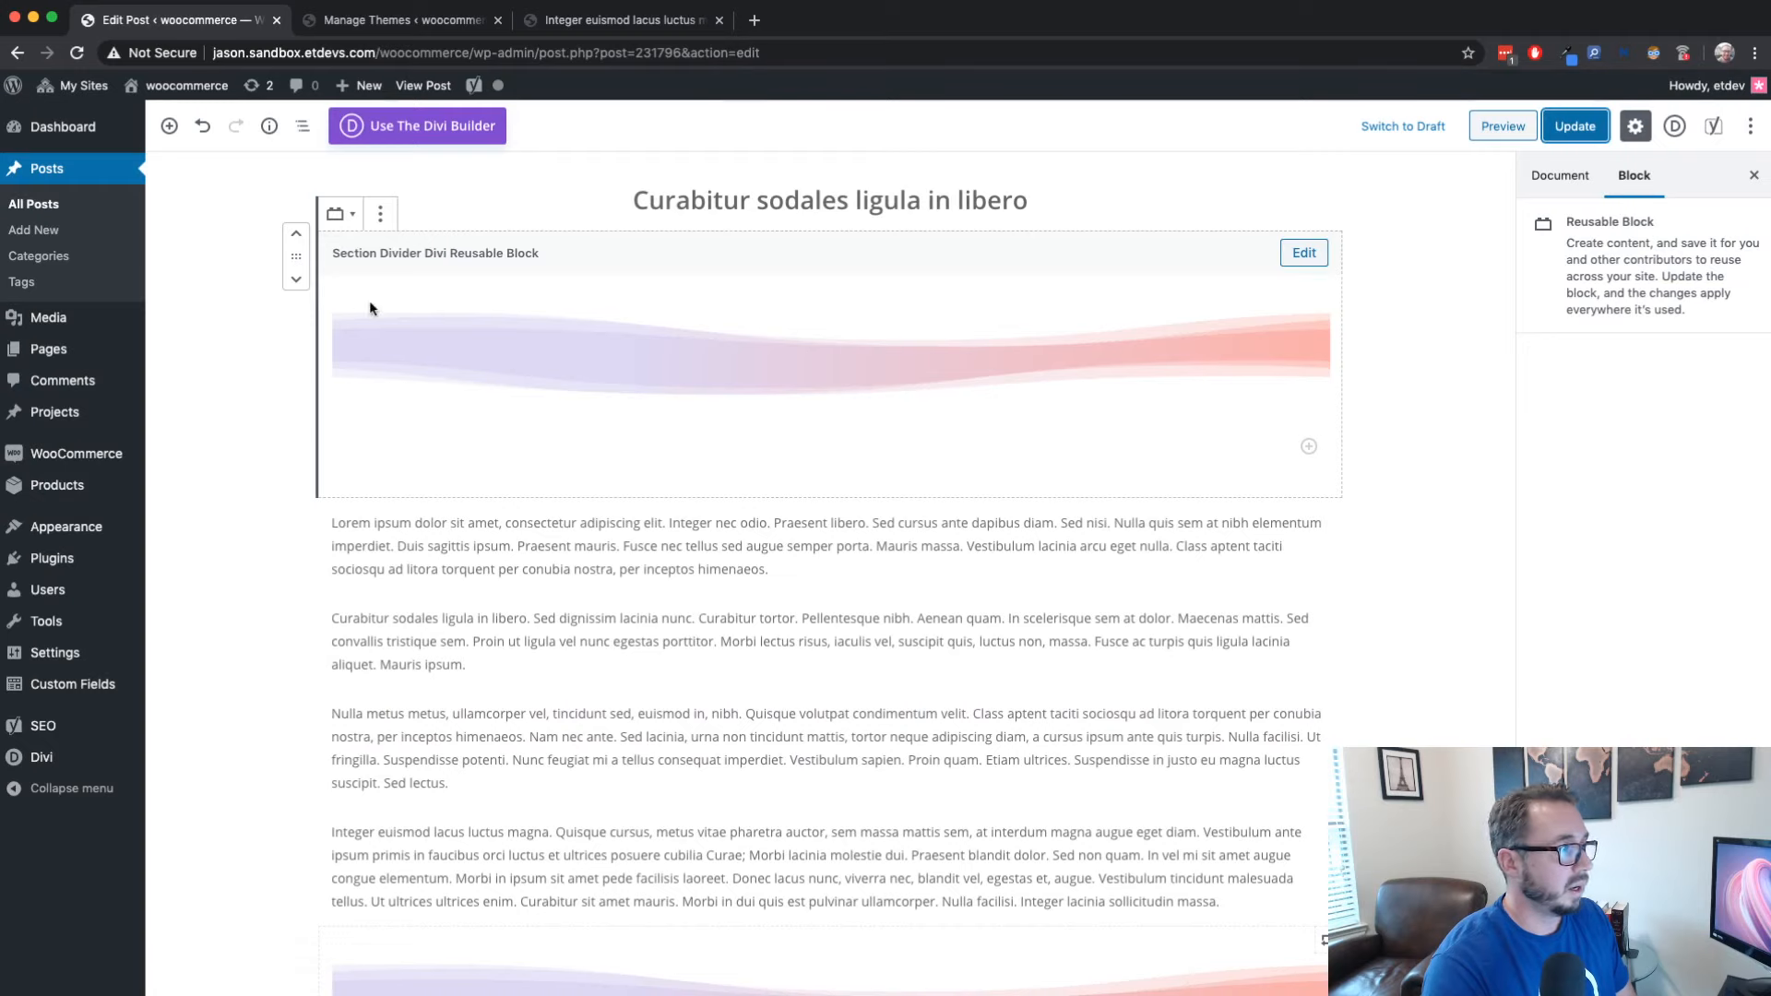
scroll(476, 397, down, 2)
scroll(743, 400, up, 3)
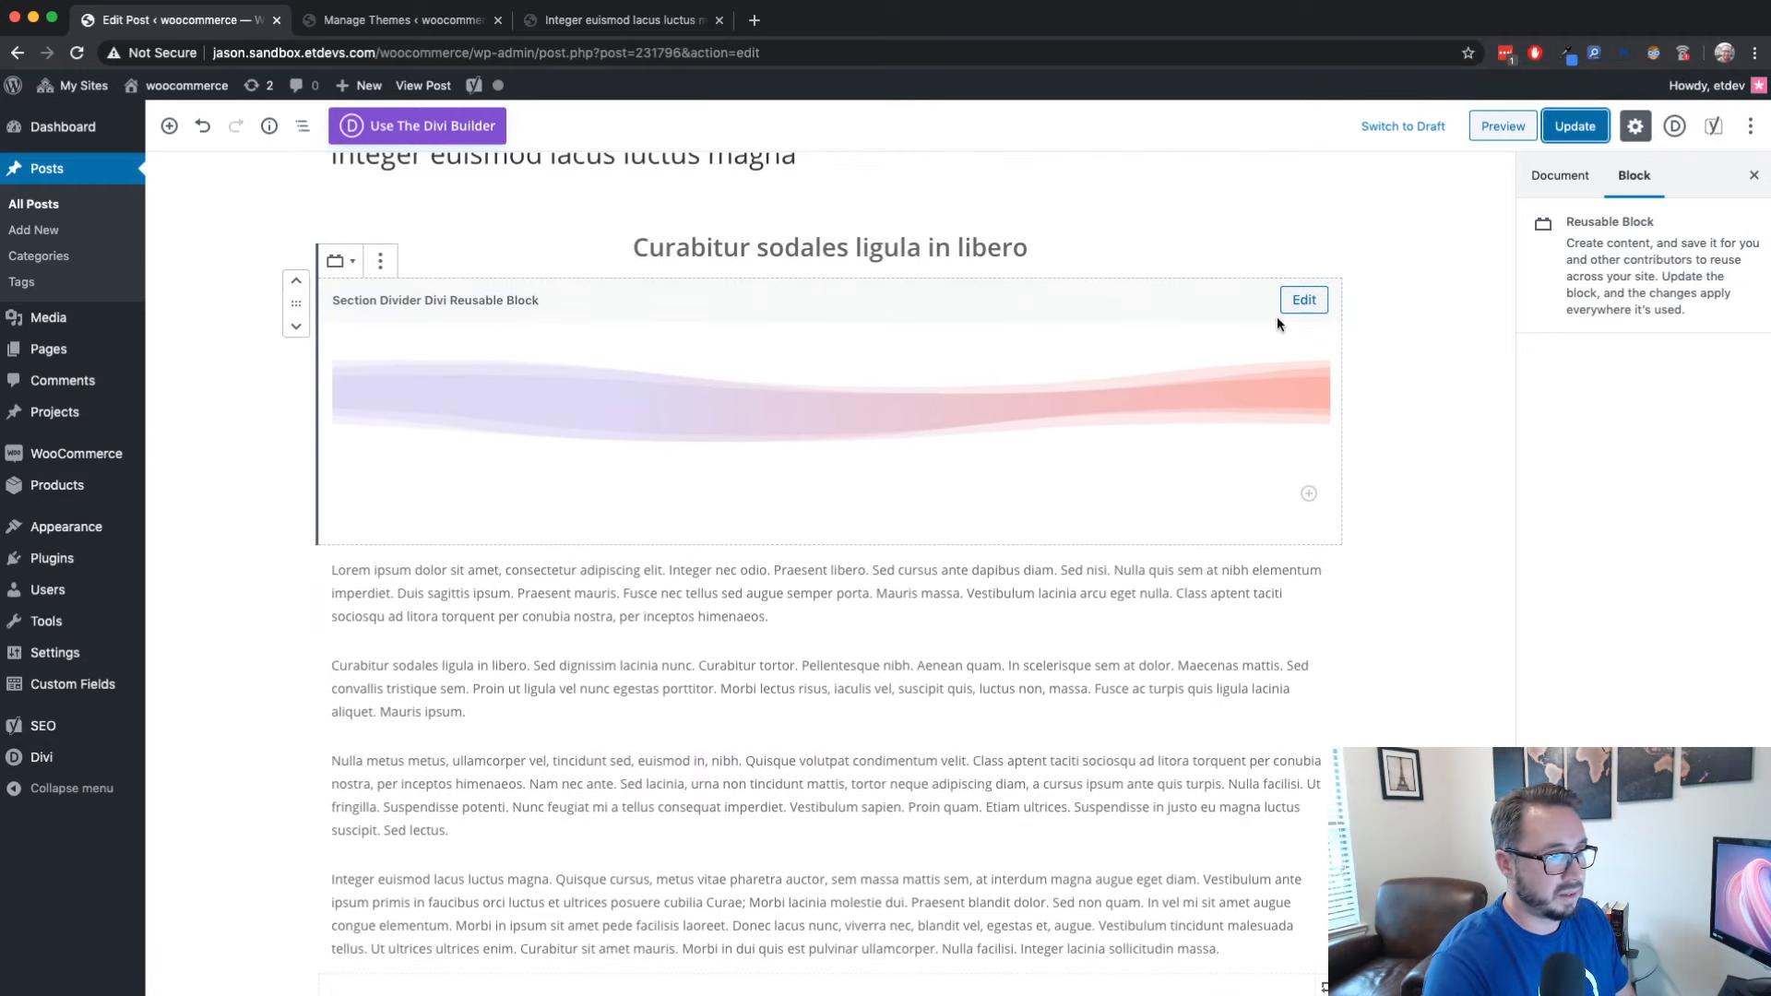
click(1311, 308)
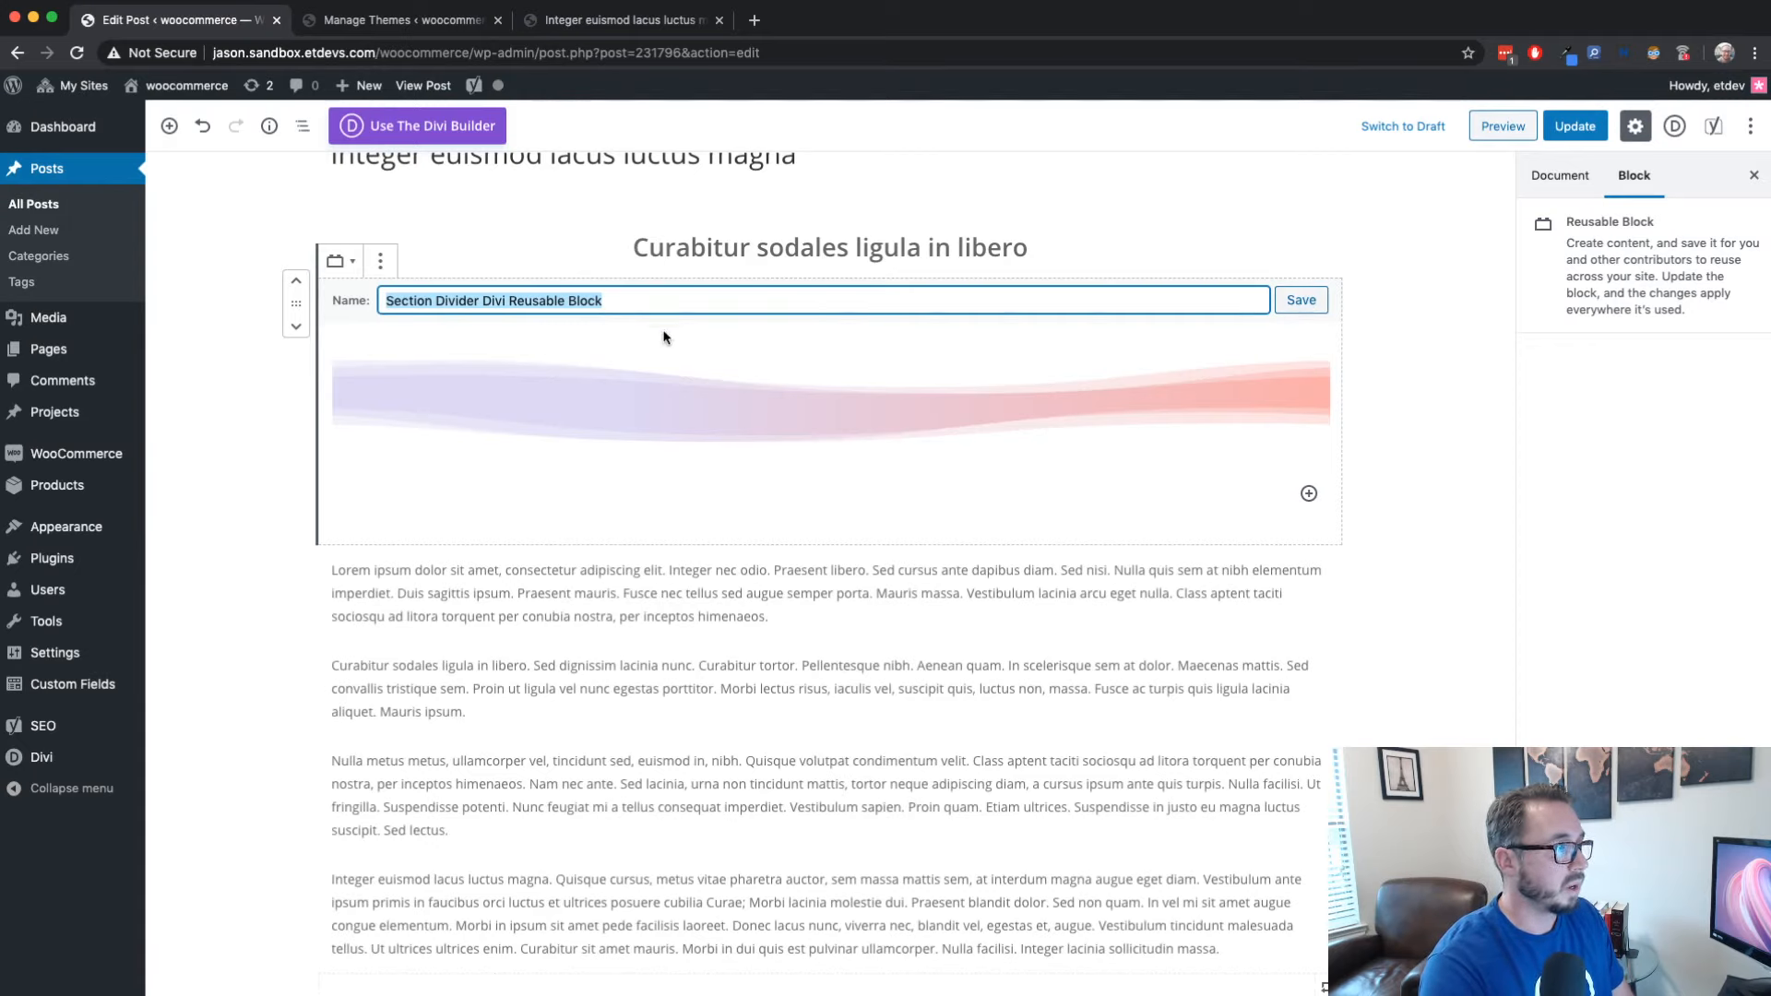
click(441, 373)
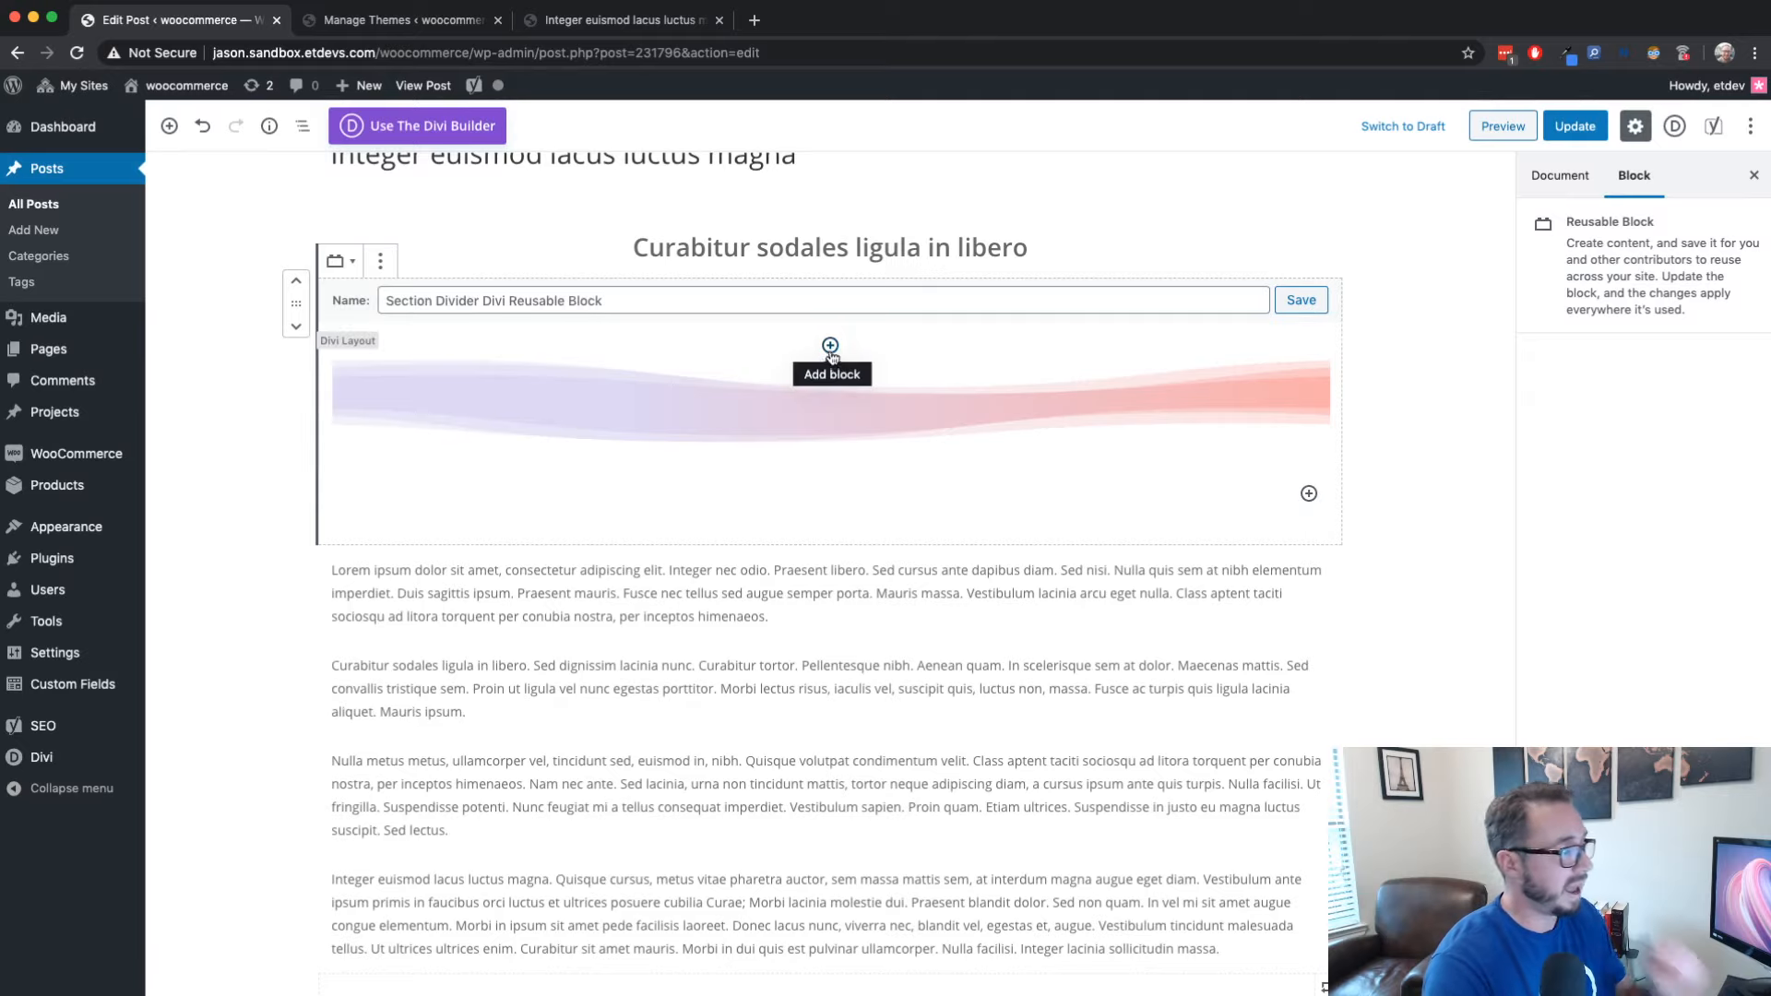
click(351, 356)
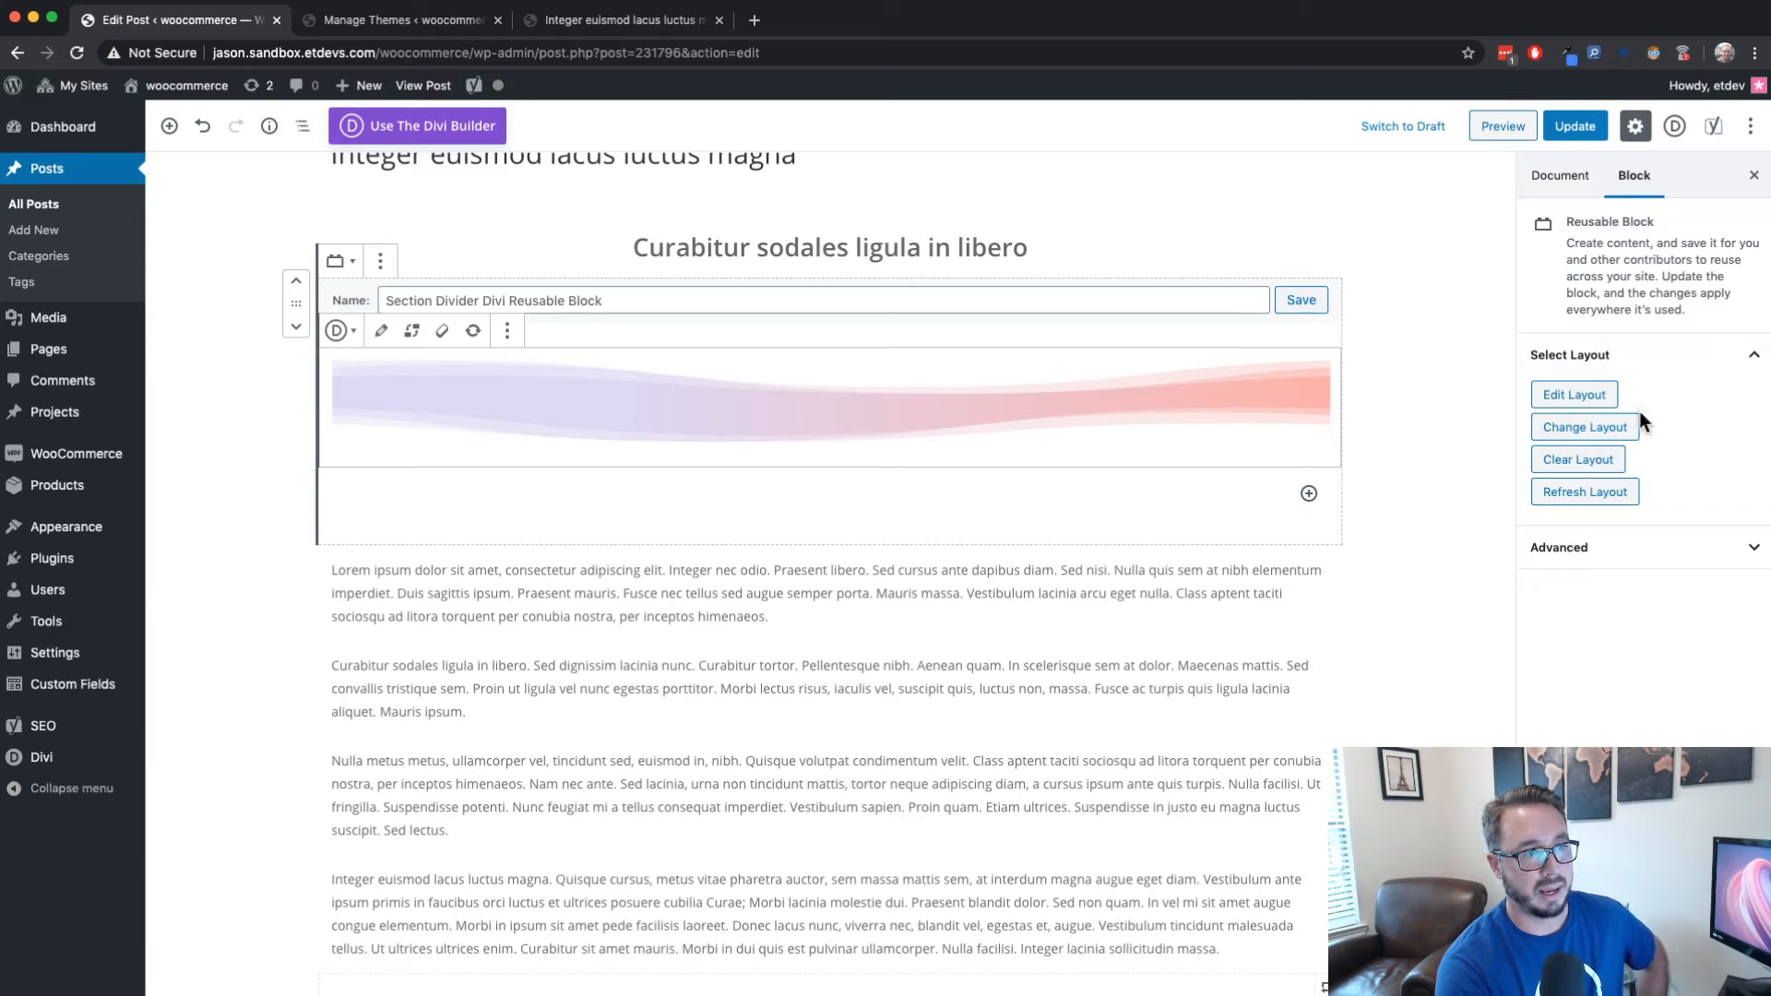
click(381, 331)
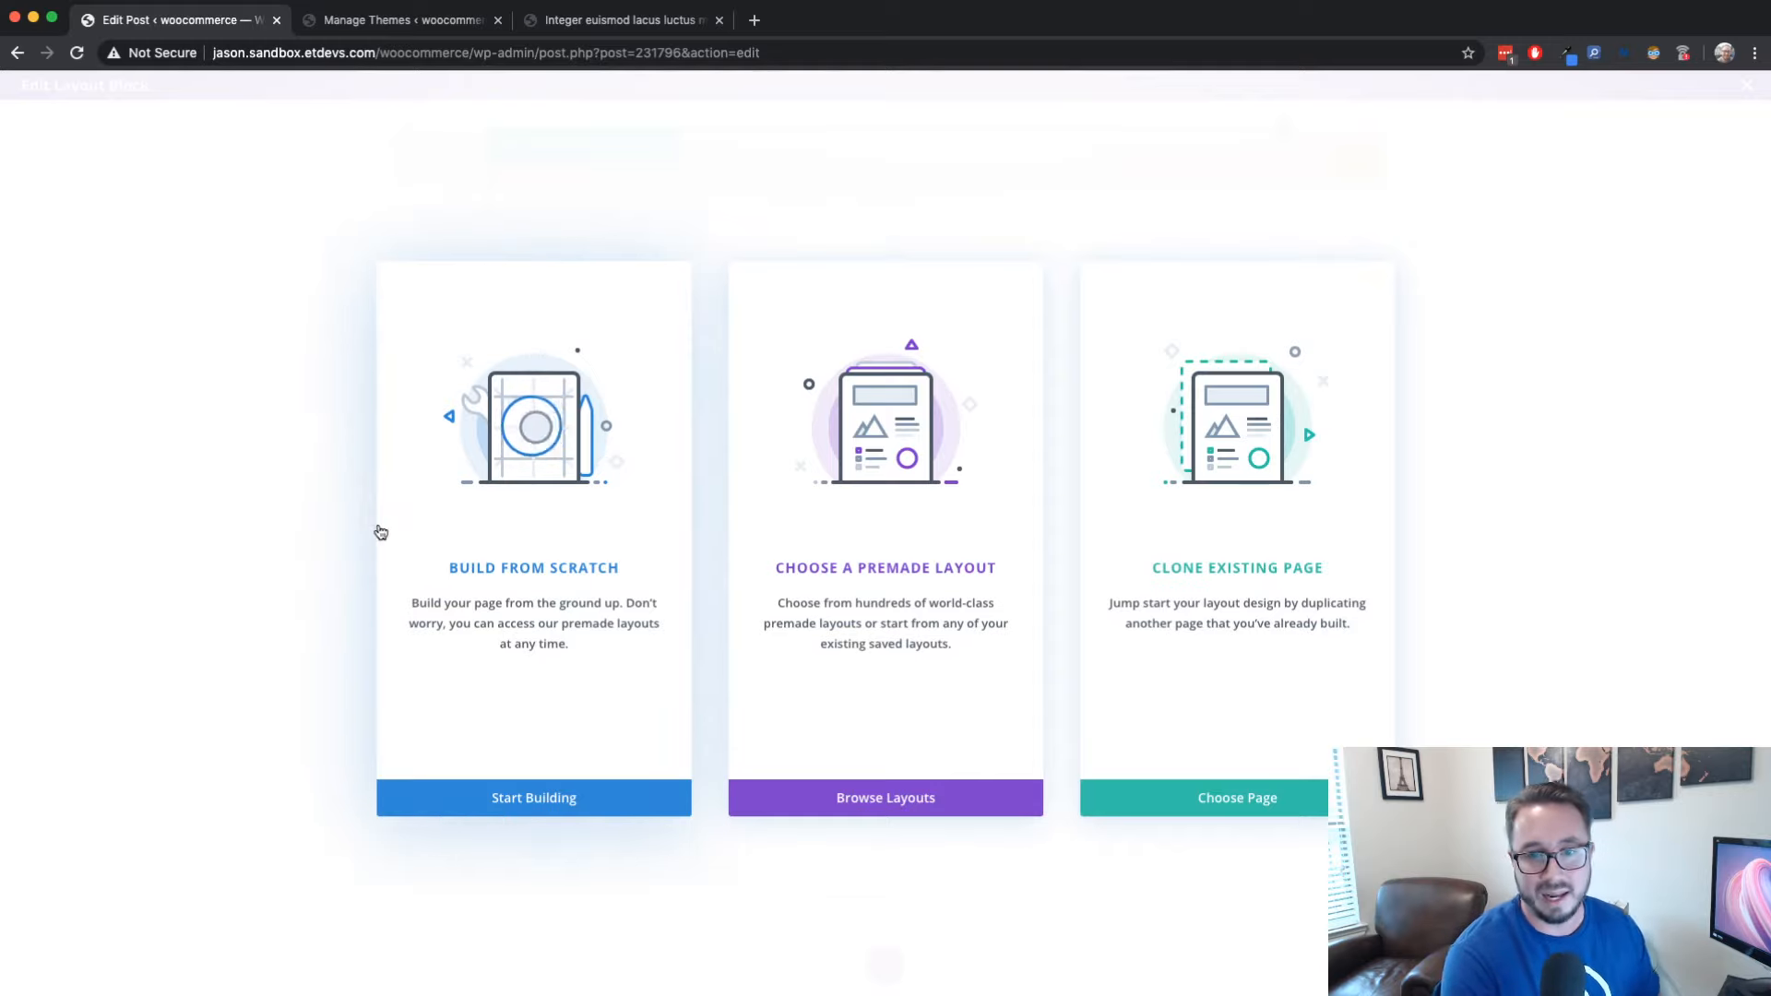
click(863, 475)
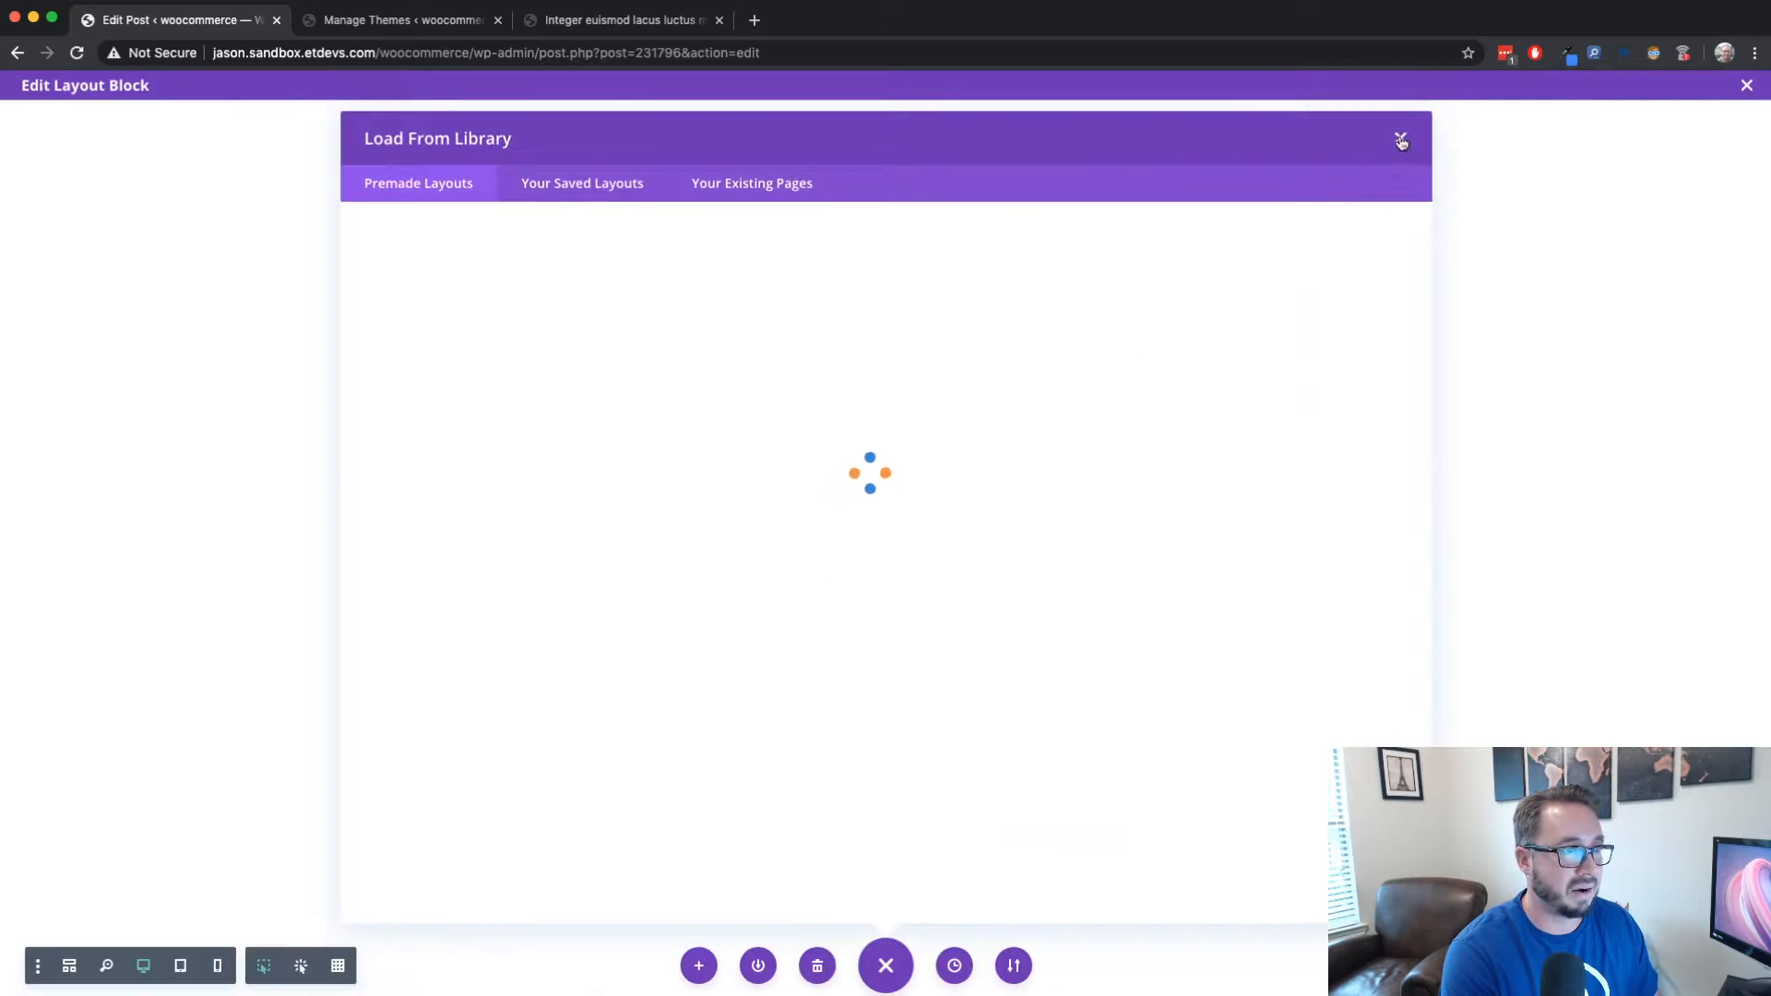
click(1398, 138)
mouse_move(1032, 166)
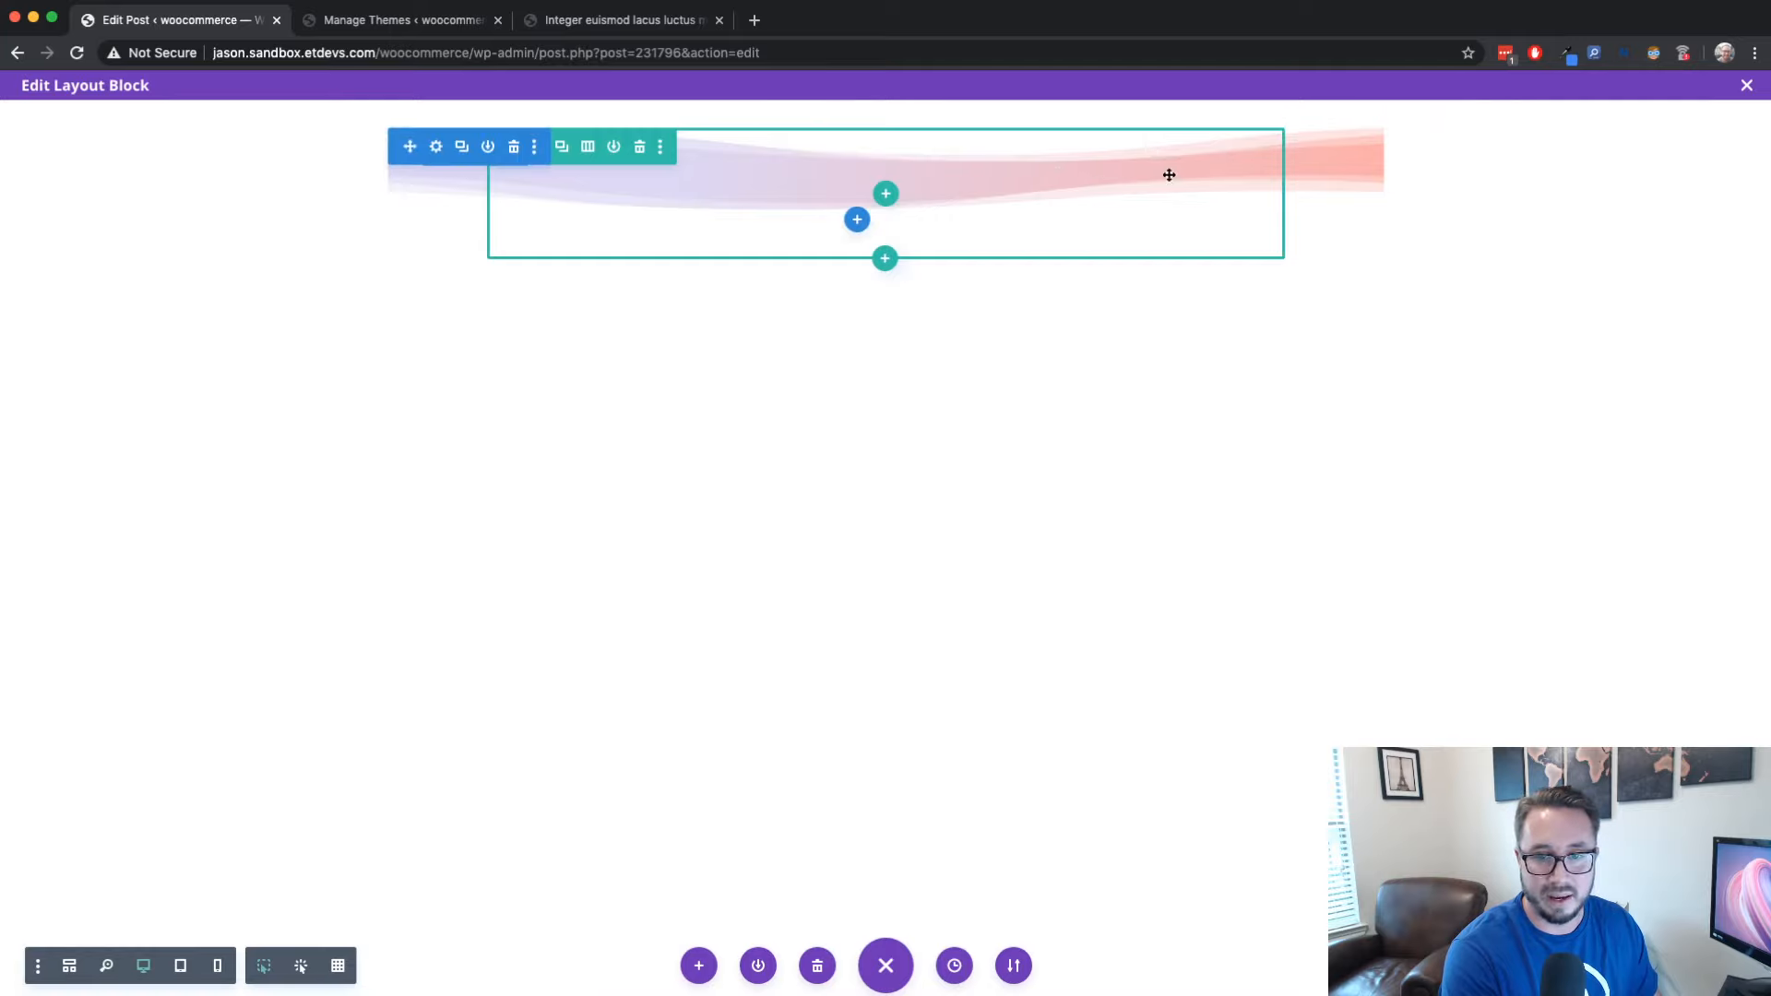
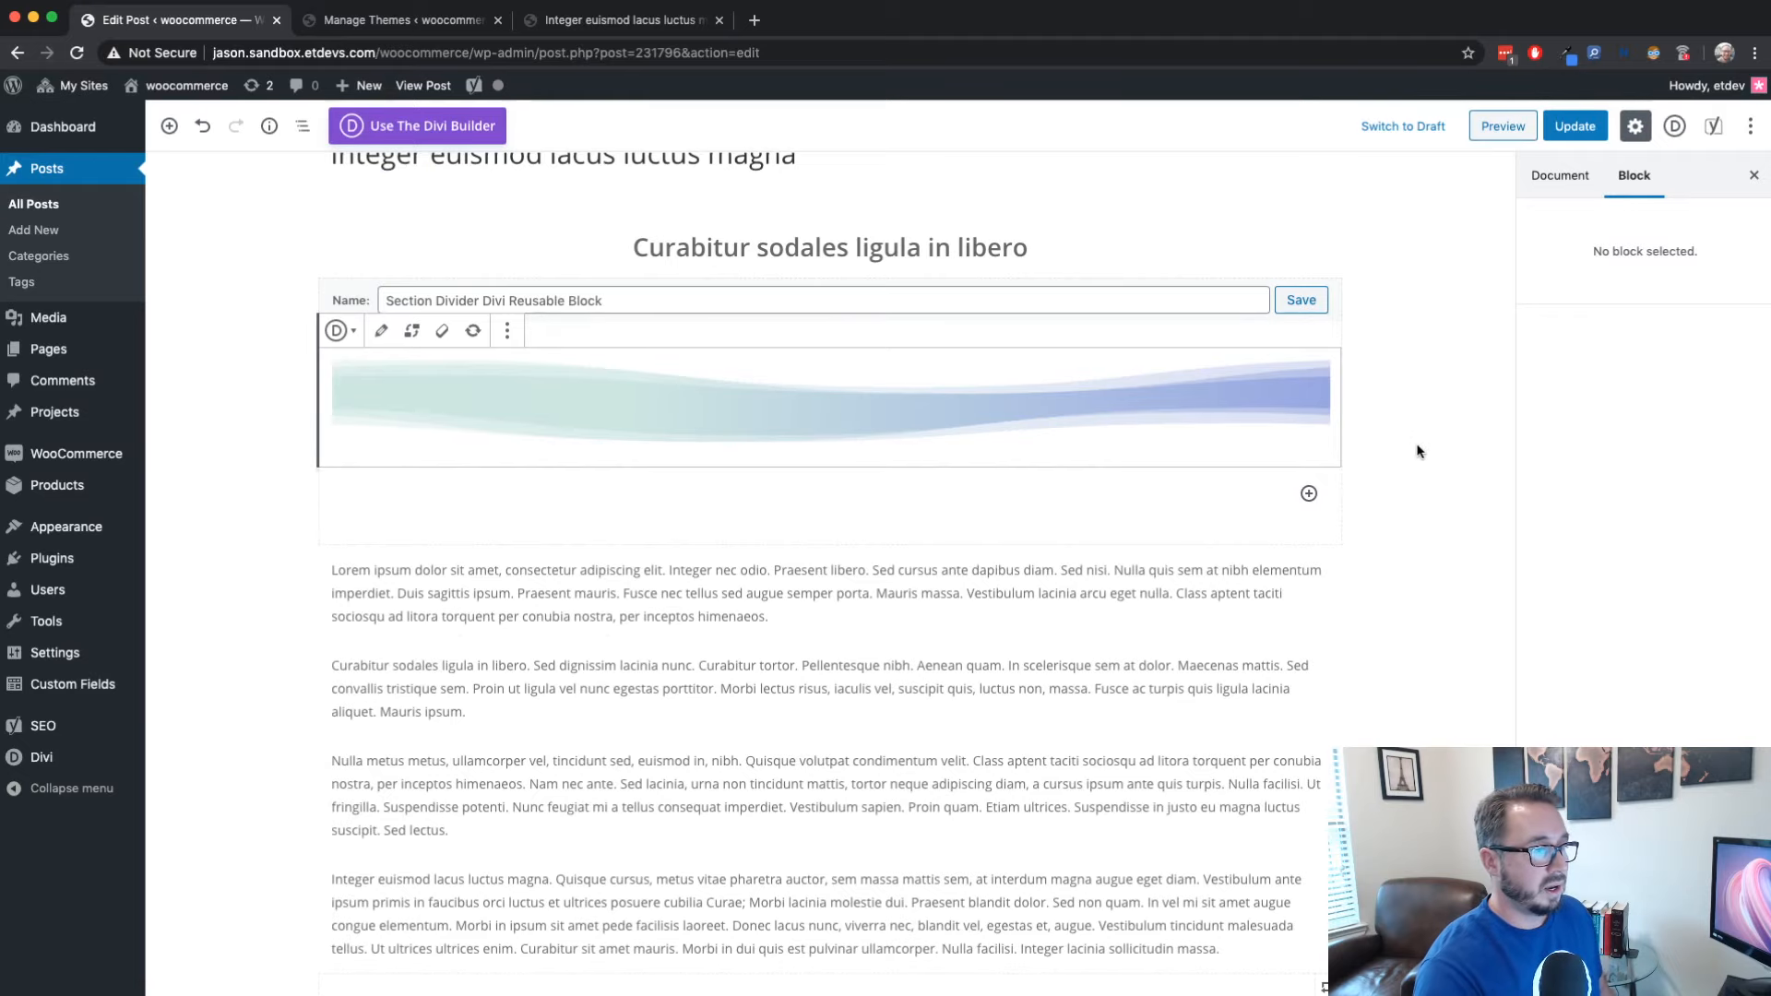
Compare the edited wave divider with the one above the second heading and save the reusable block's changes
scroll(1417, 448, down, 1)
scroll(1417, 450, up, 2)
scroll(1417, 450, down, 6)
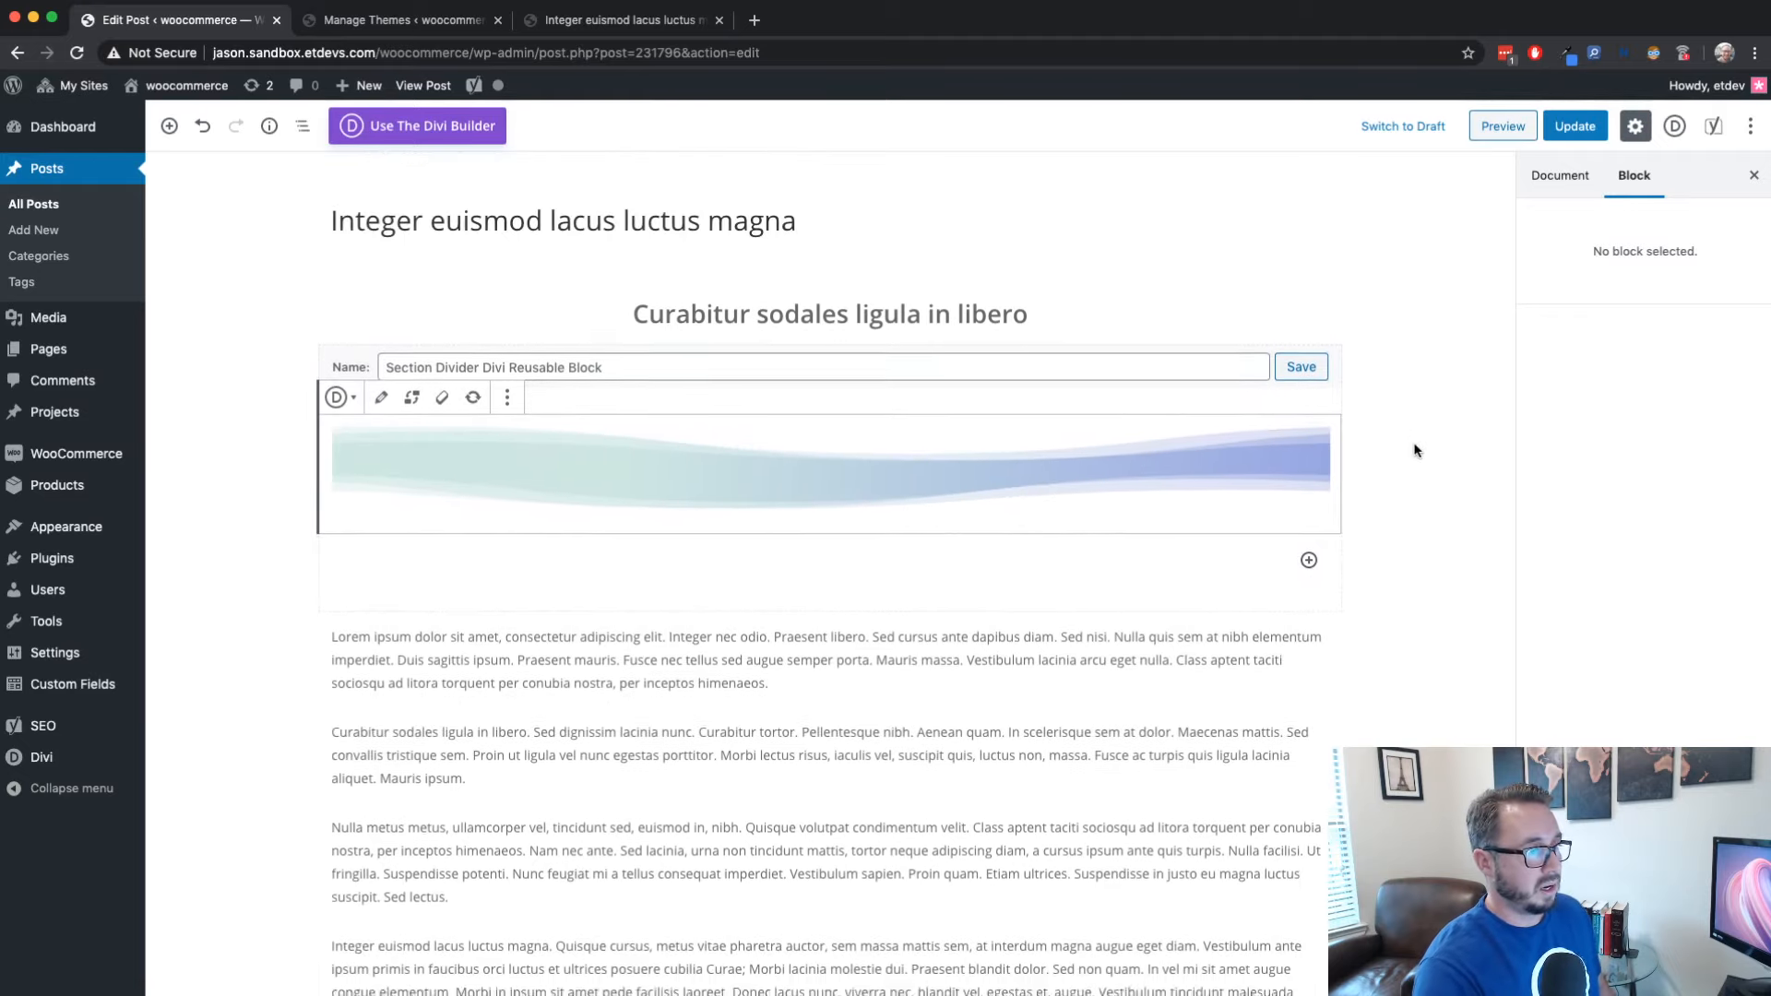
scroll(1417, 451, up, 2)
scroll(1415, 451, up, 2)
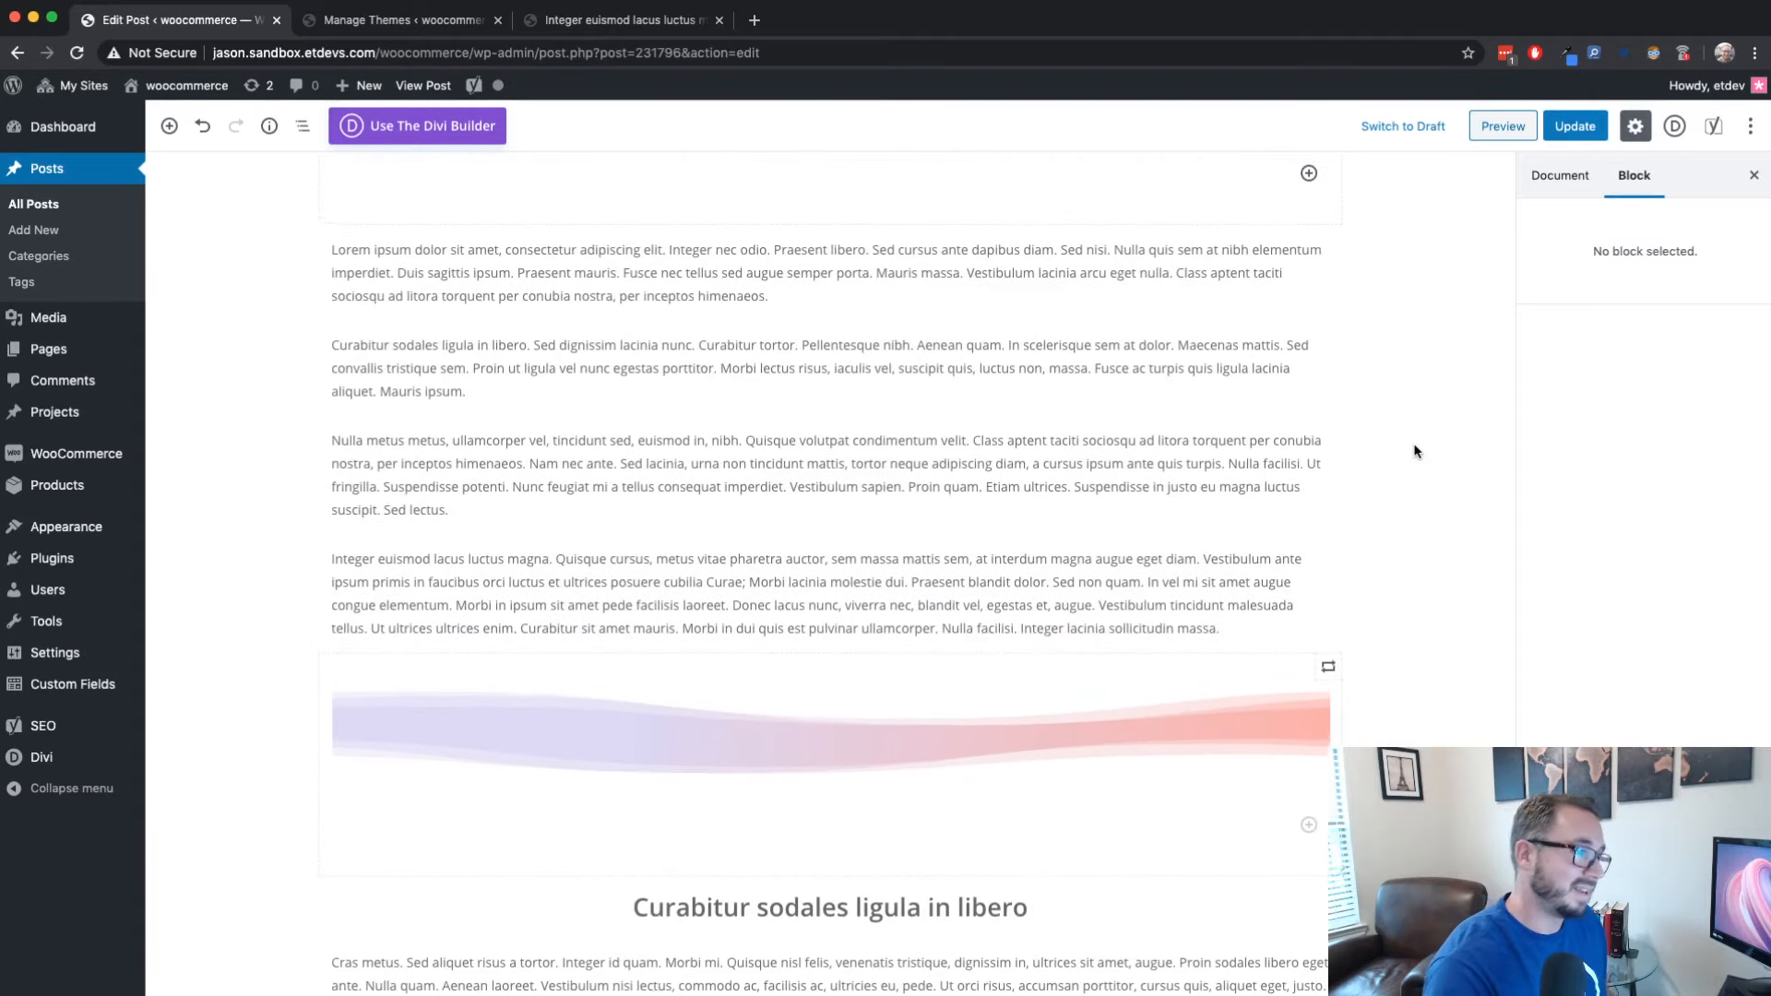
scroll(1413, 448, up, 2)
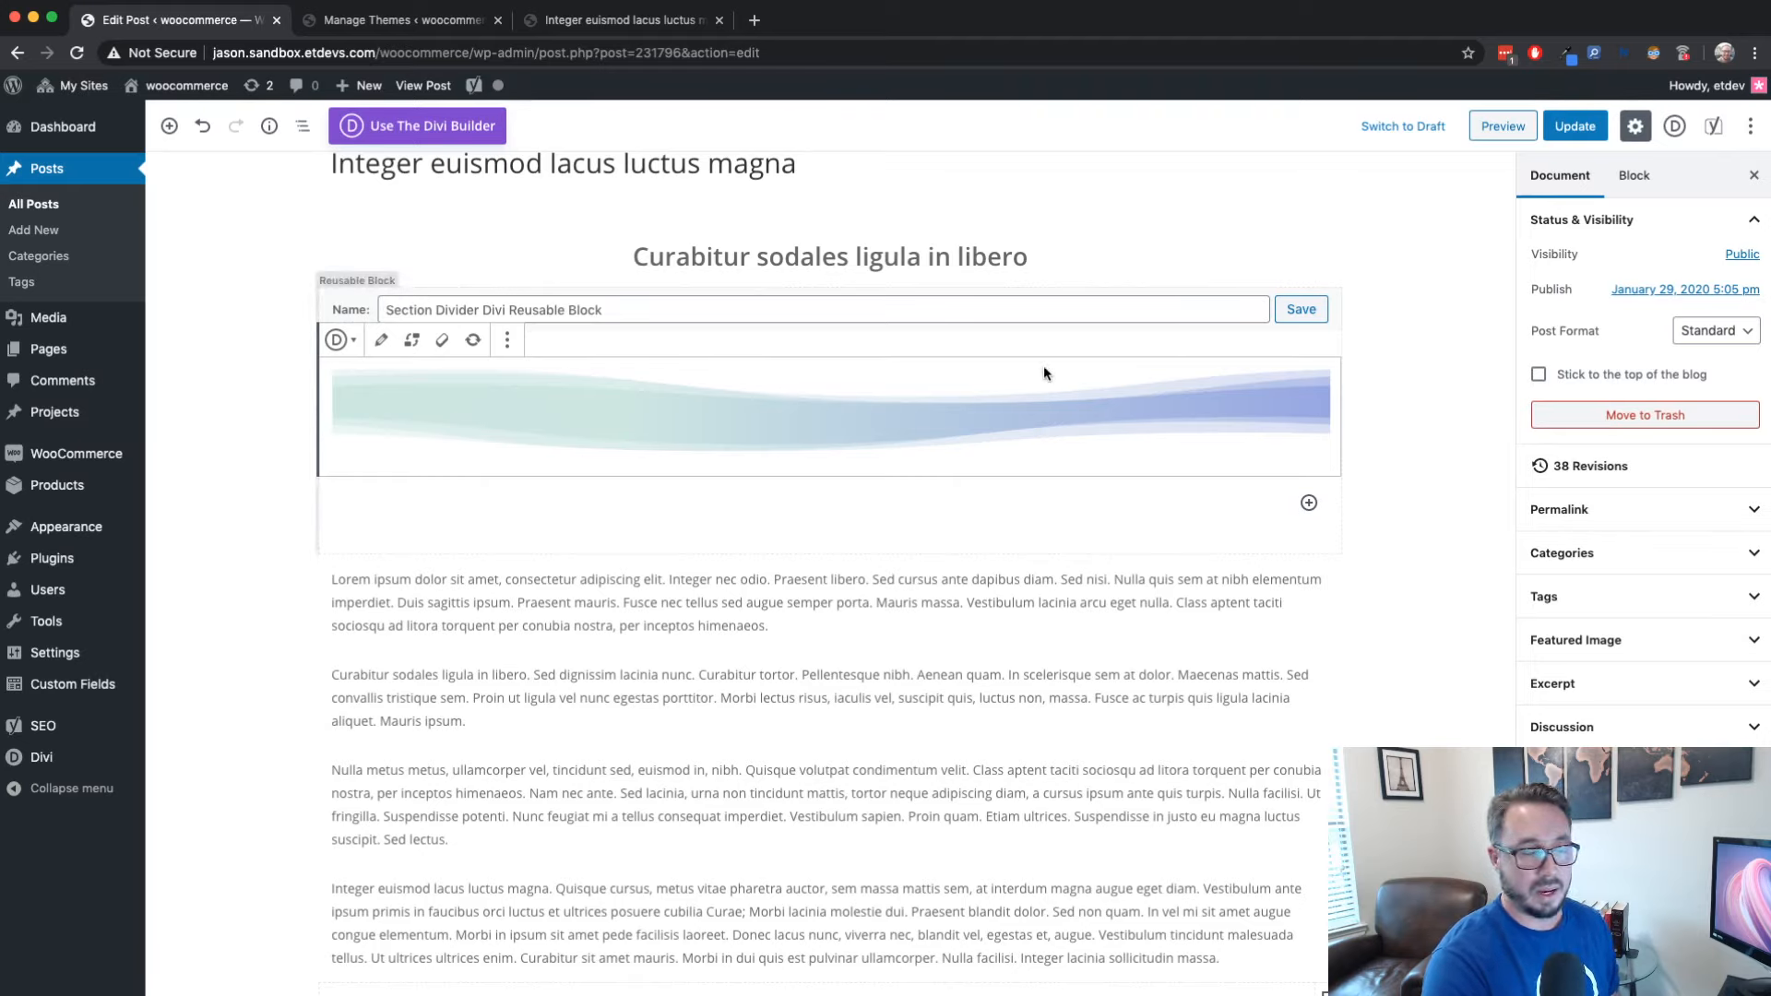
click(1306, 319)
click(1305, 311)
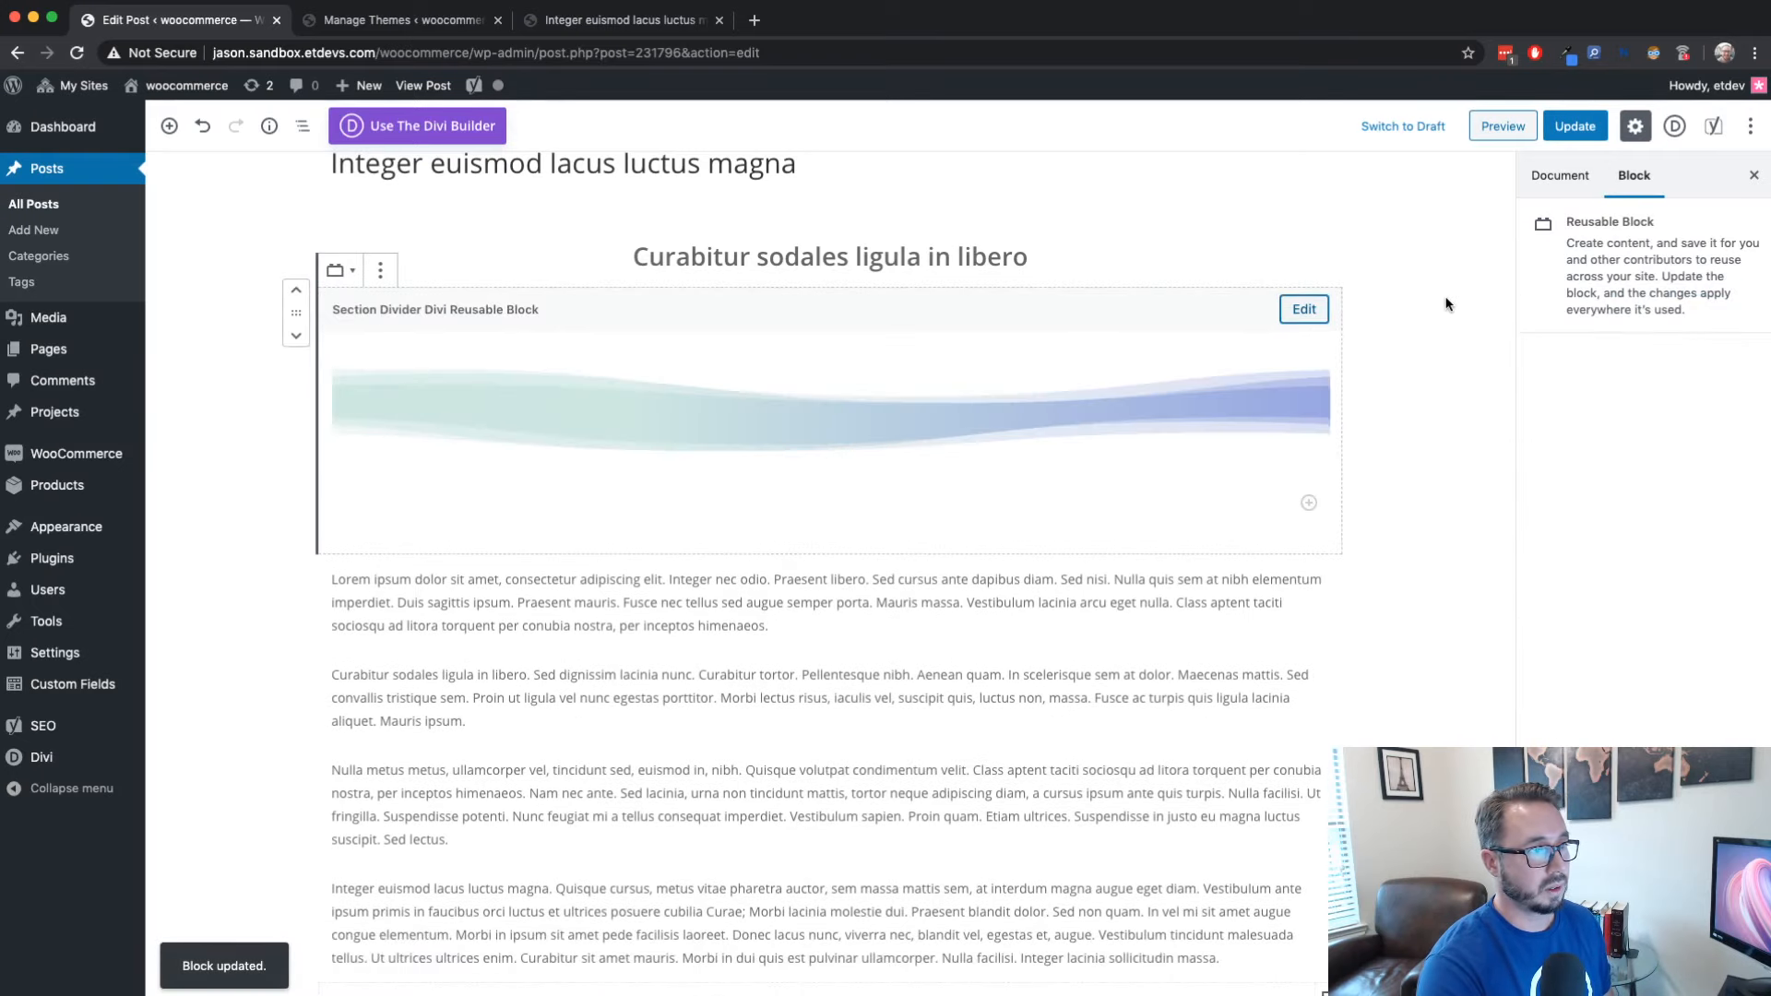
Update the post and check both wave dividers in the editor for the reusable block's new colors
scroll(1446, 305, down, 7)
scroll(1445, 304, up, 6)
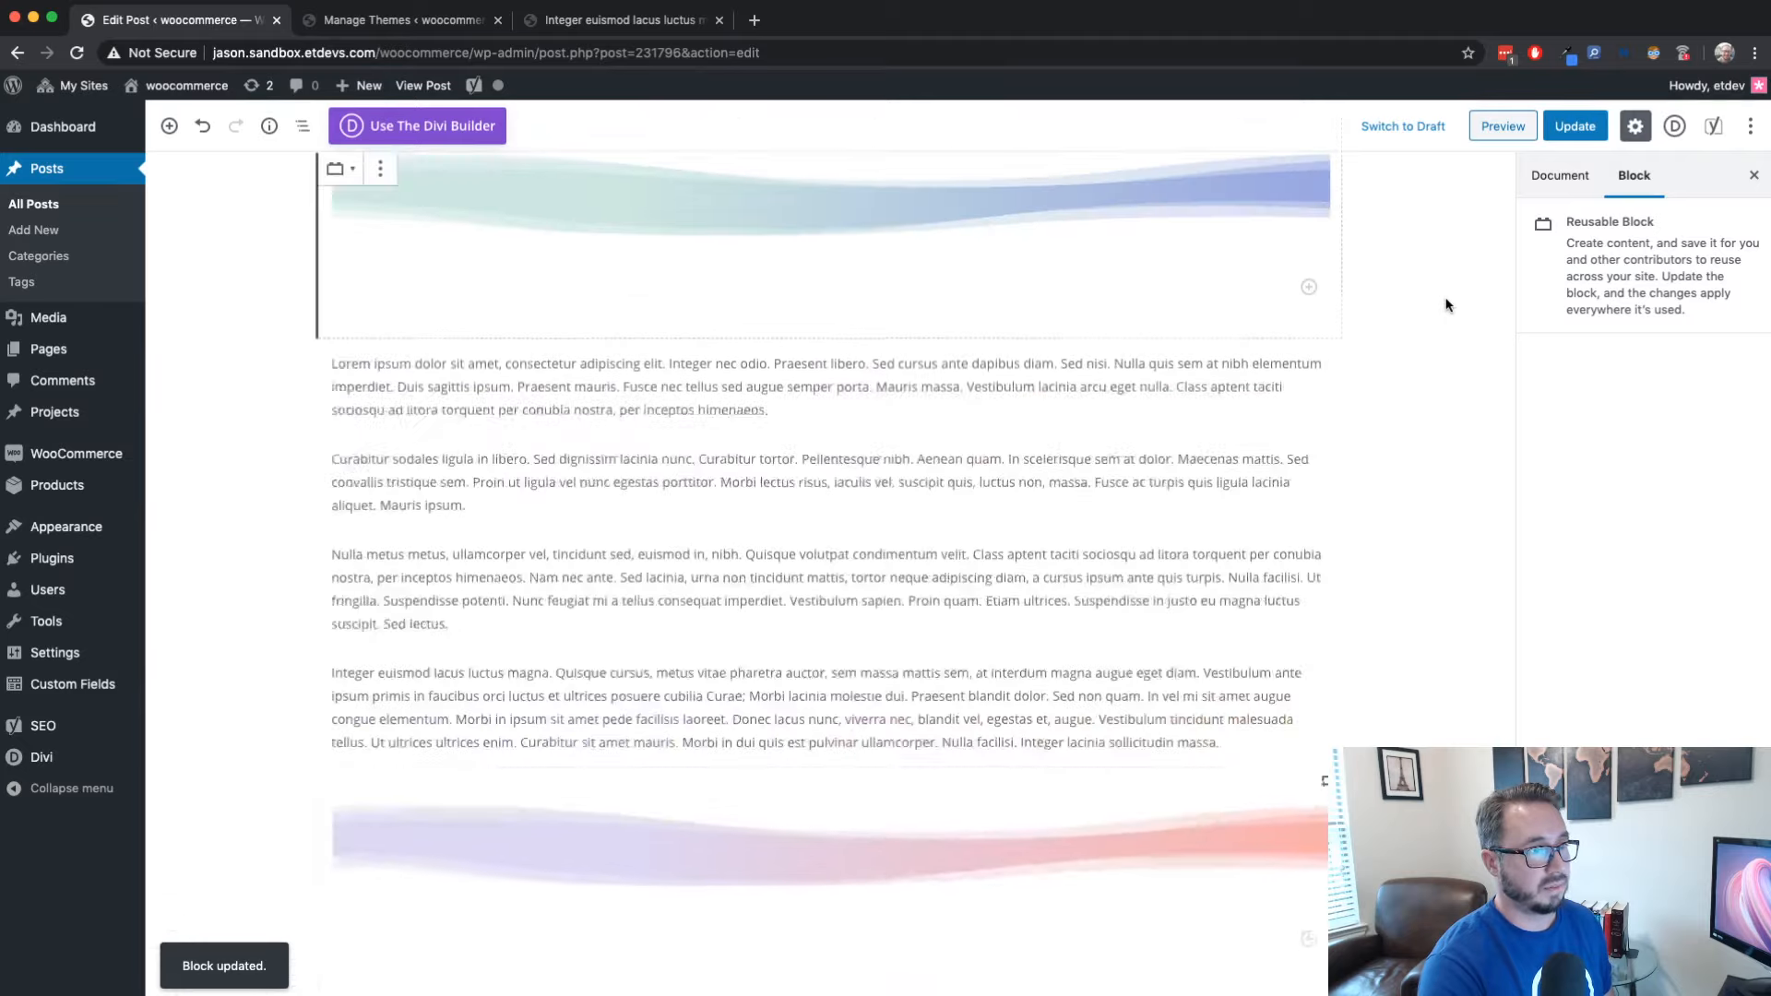
click(1445, 304)
scroll(1446, 304, up, 2)
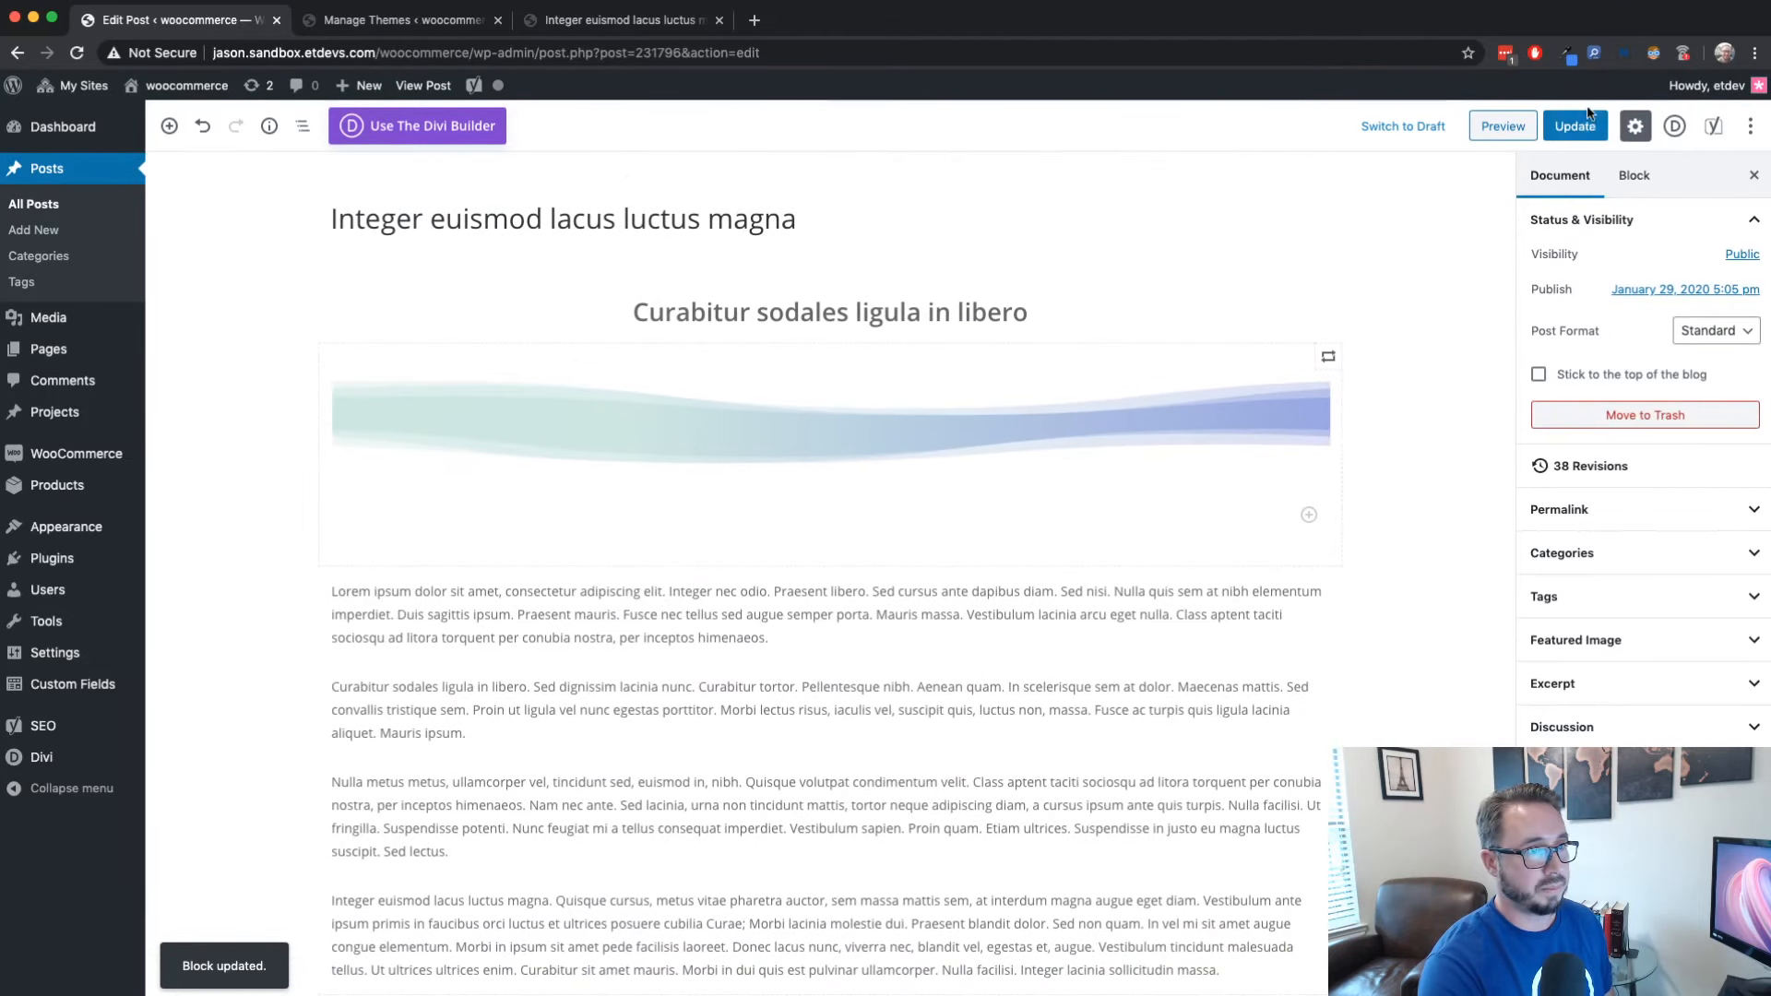
click(1578, 126)
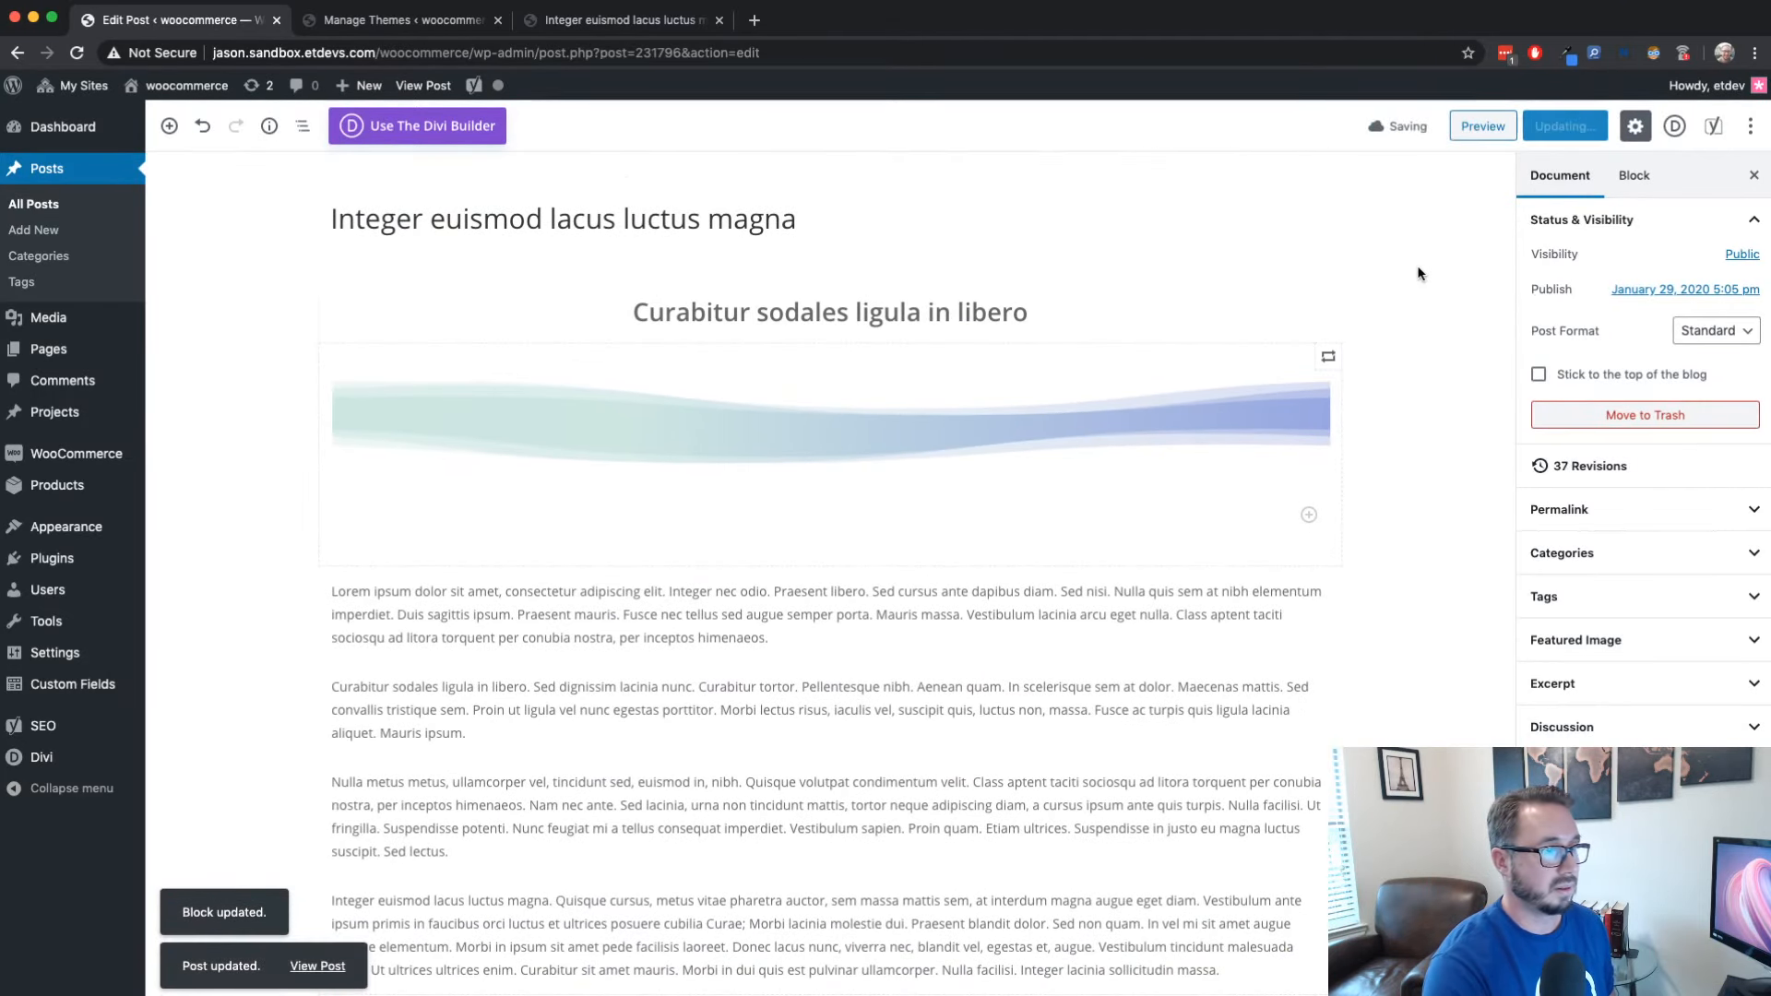
scroll(1419, 273, down, 4)
scroll(1418, 273, up, 2)
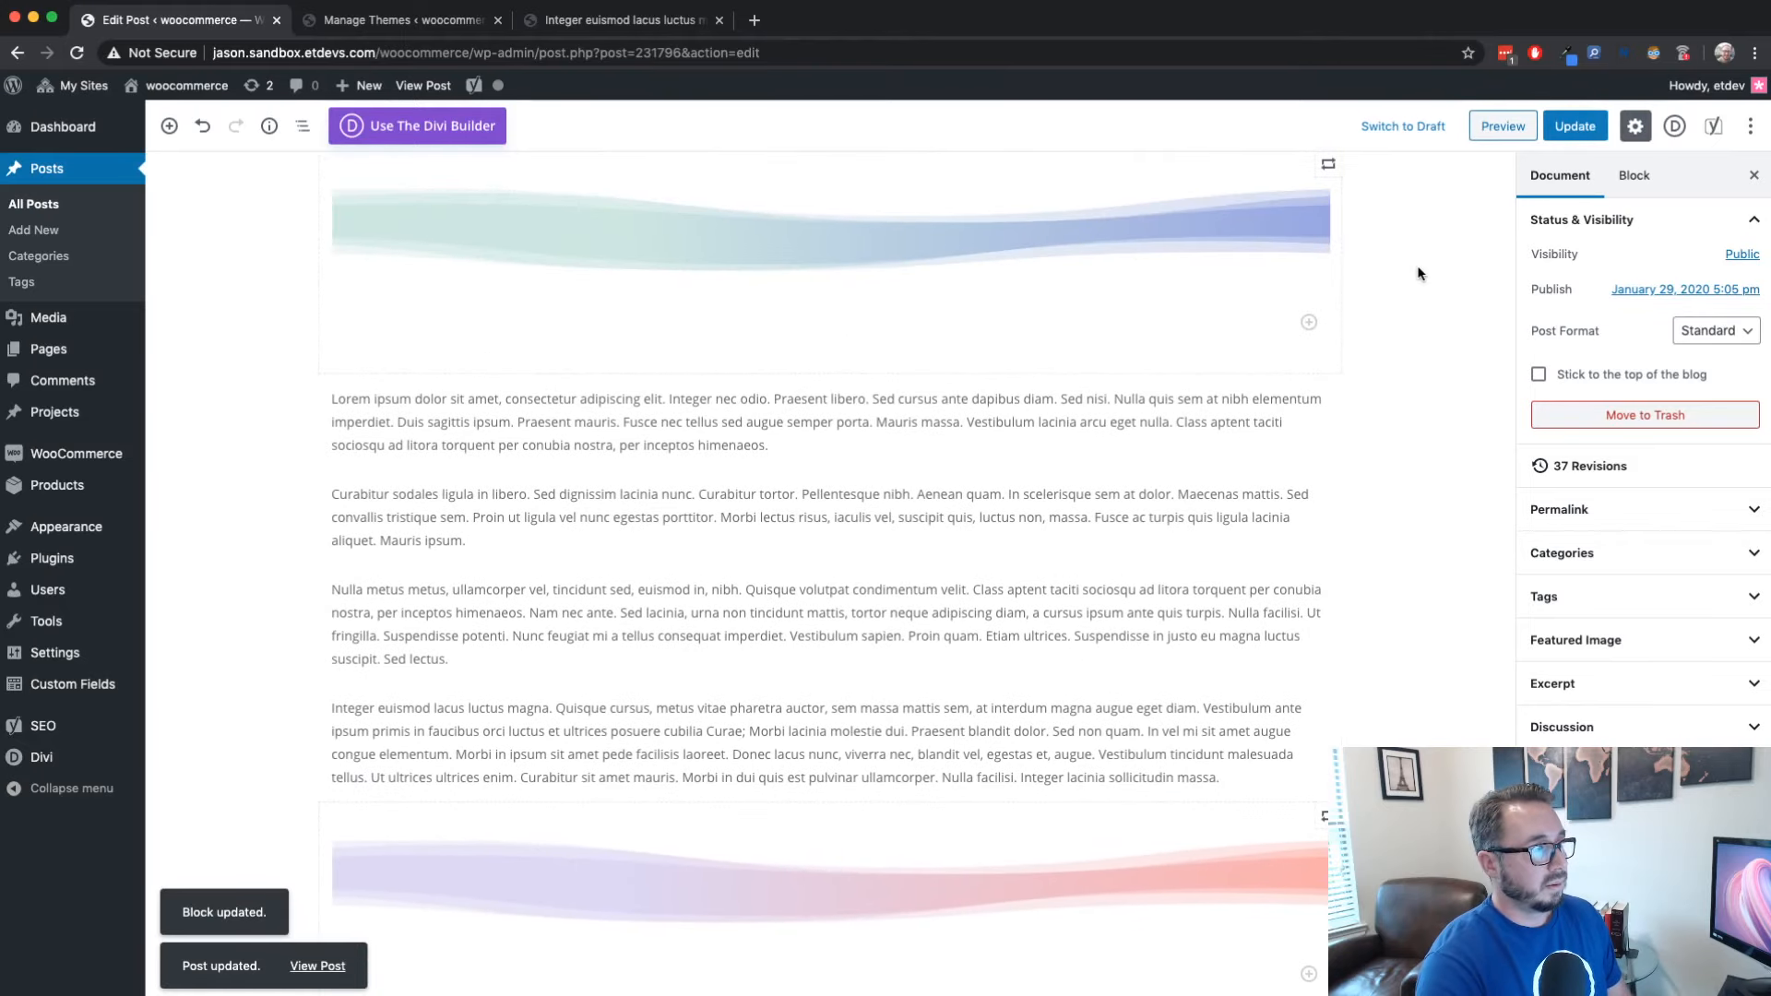
click(1566, 137)
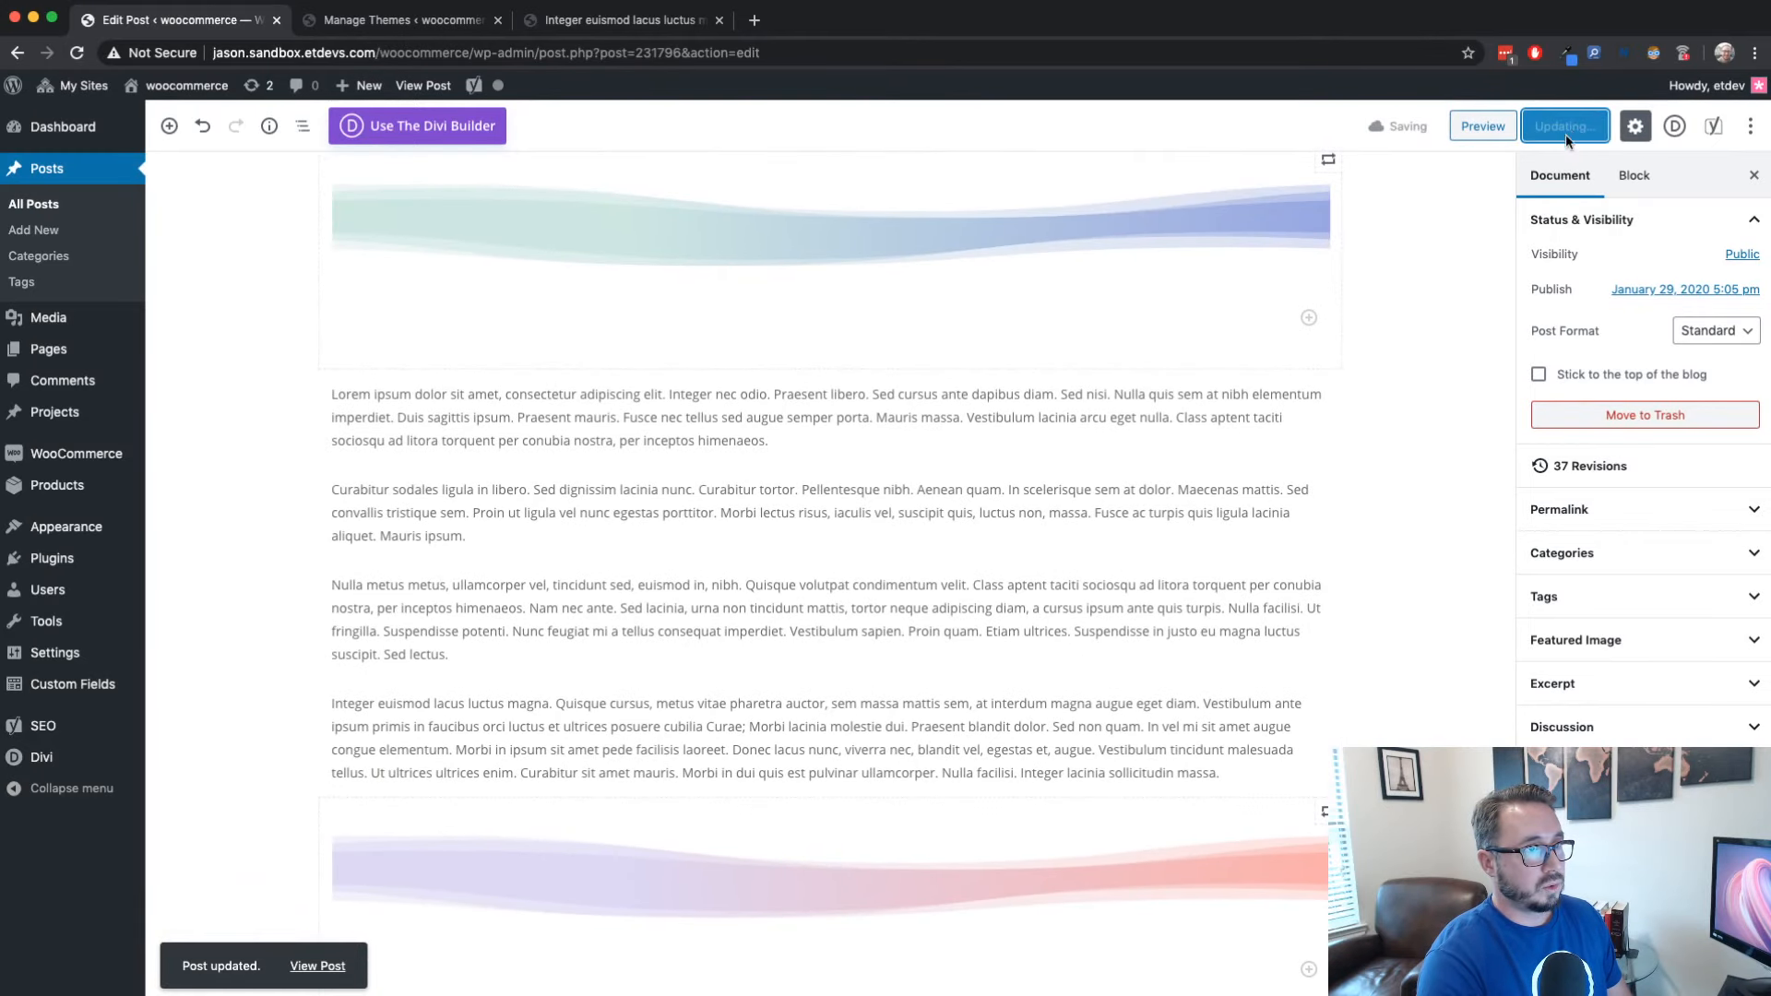
scroll(1212, 673, down, 2)
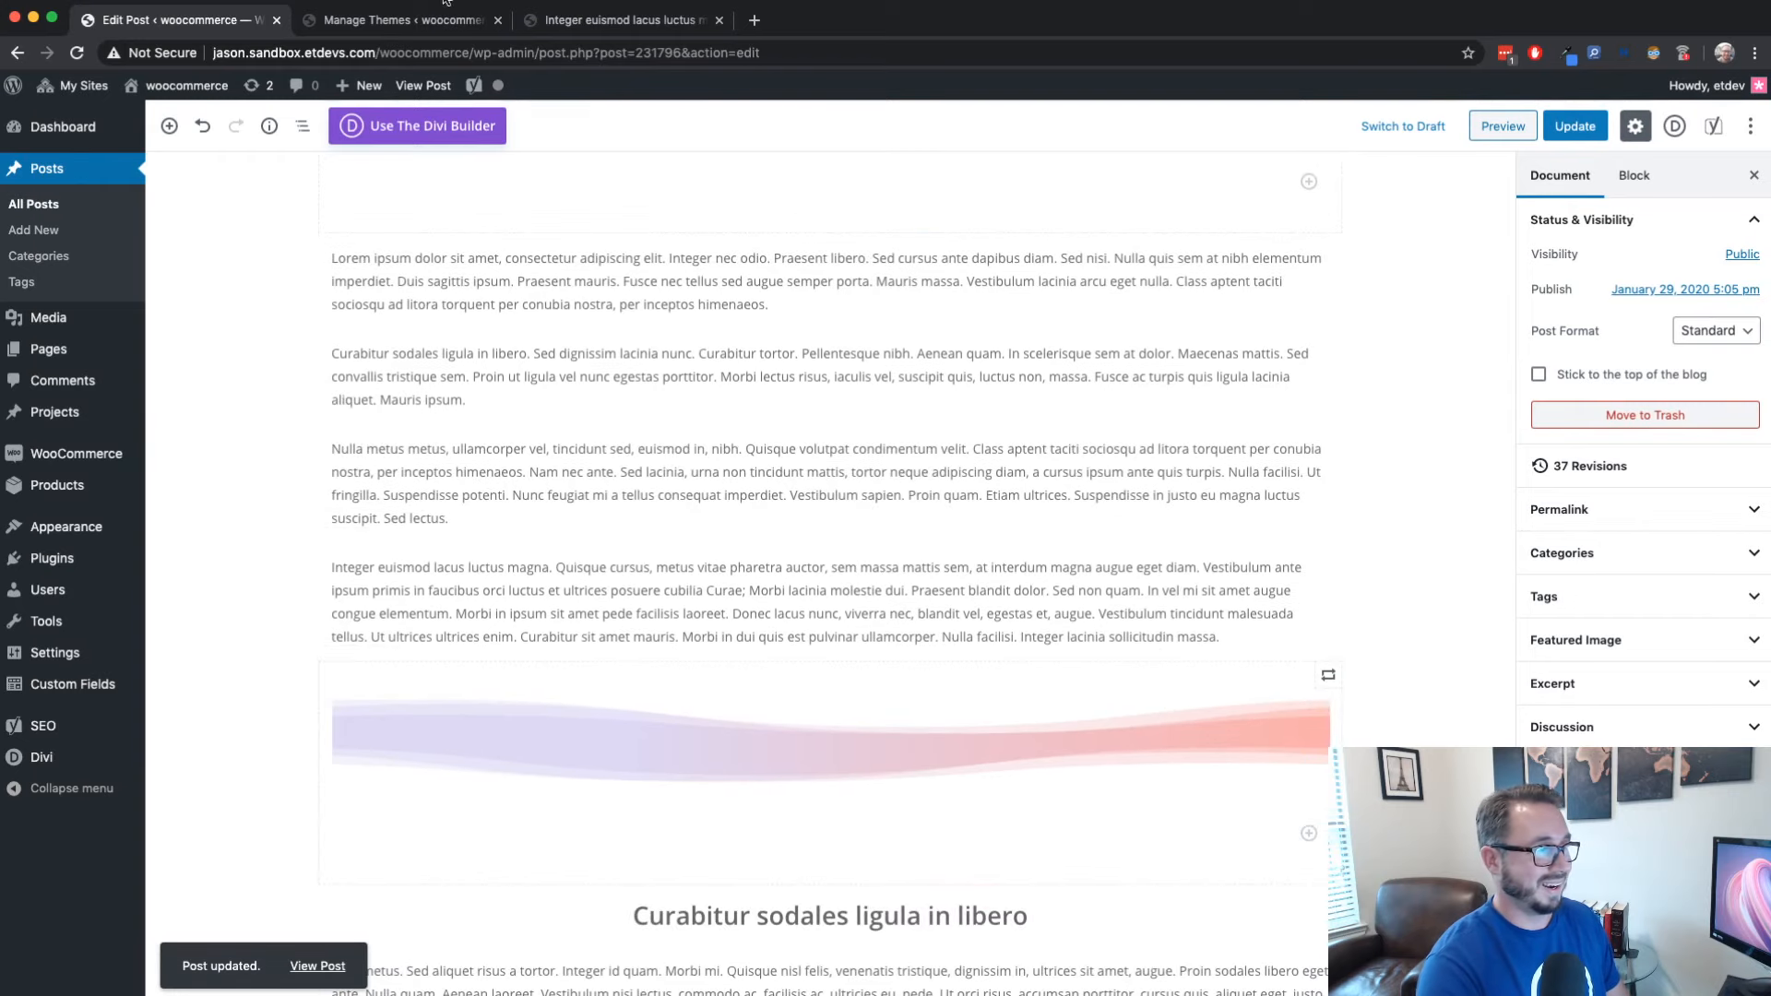
Reload the post's published page to check the wave divider colors at both headings
click(411, 21)
click(184, 19)
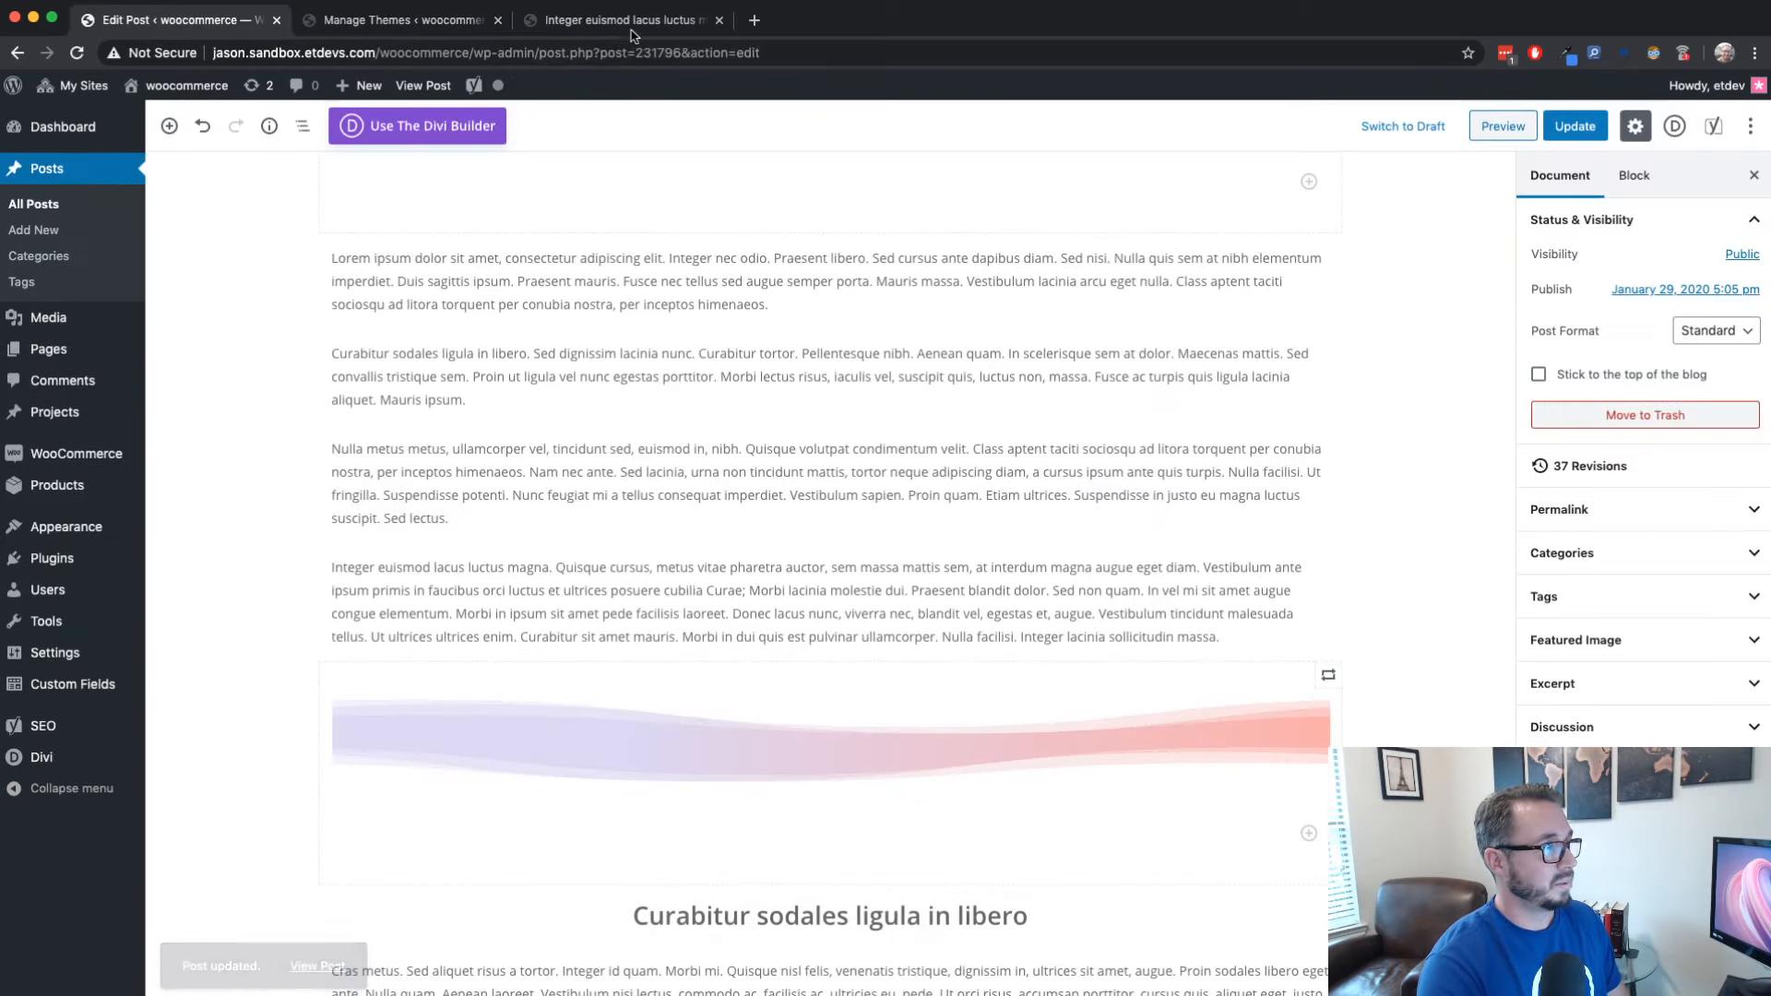
click(633, 27)
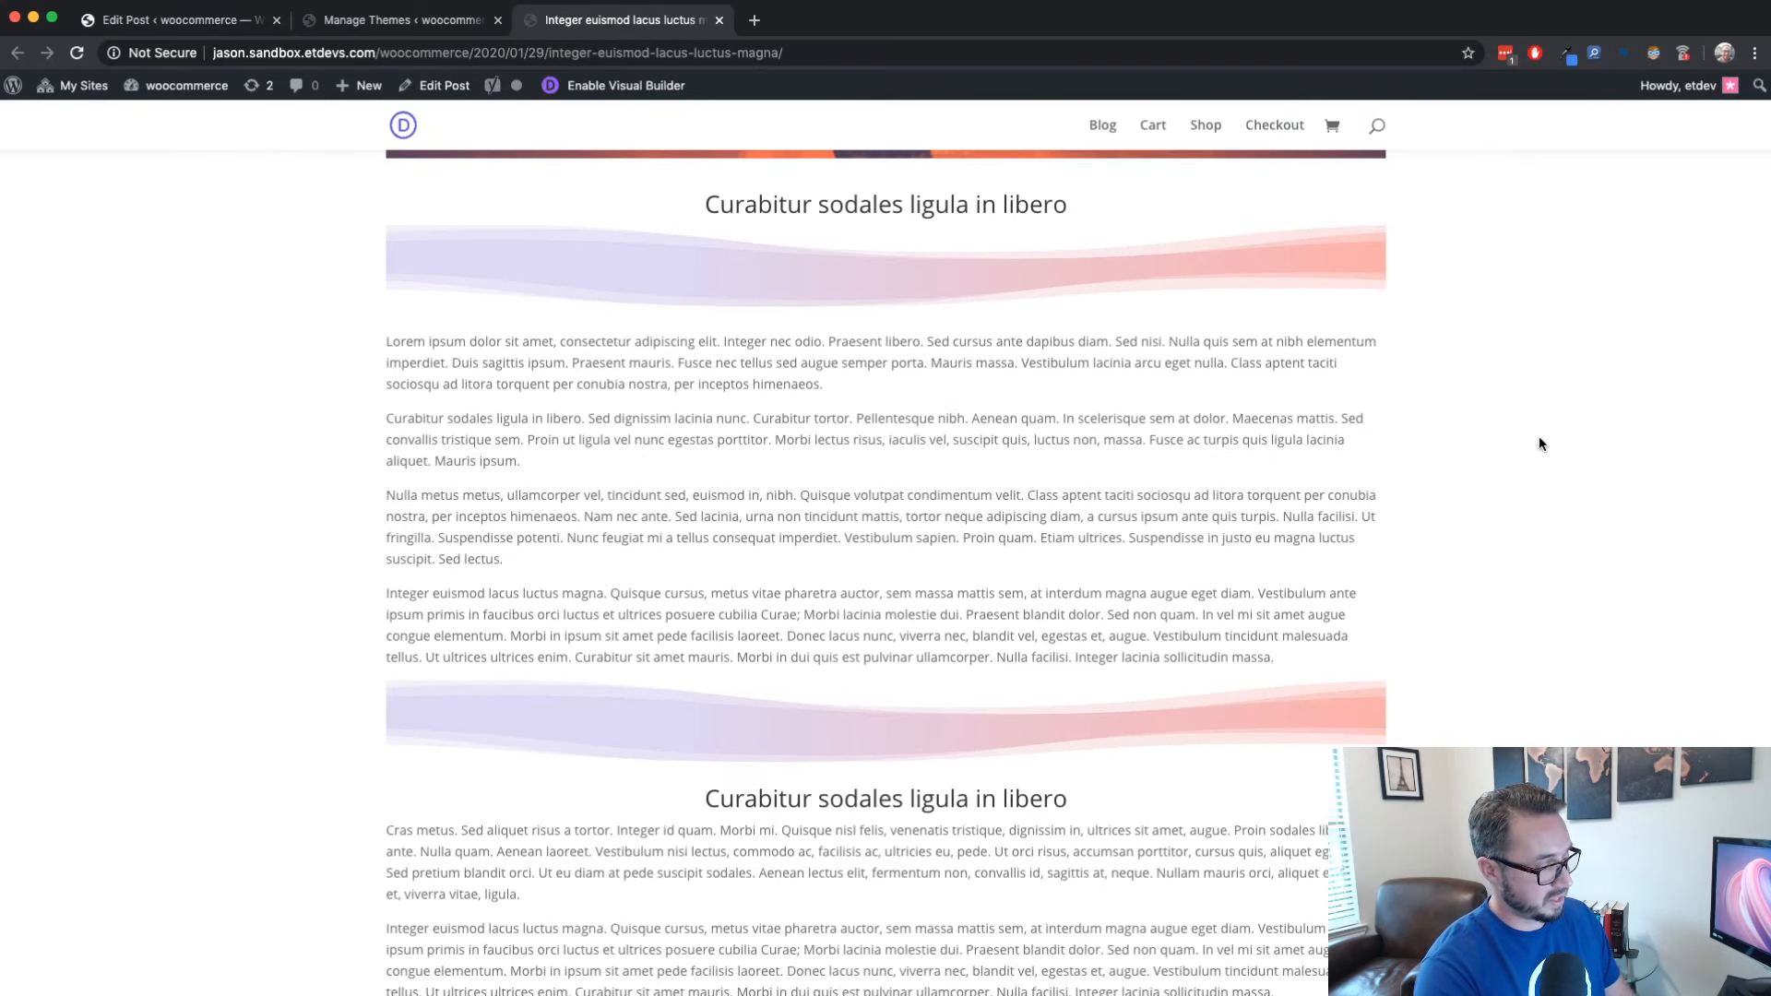
key(super+r)
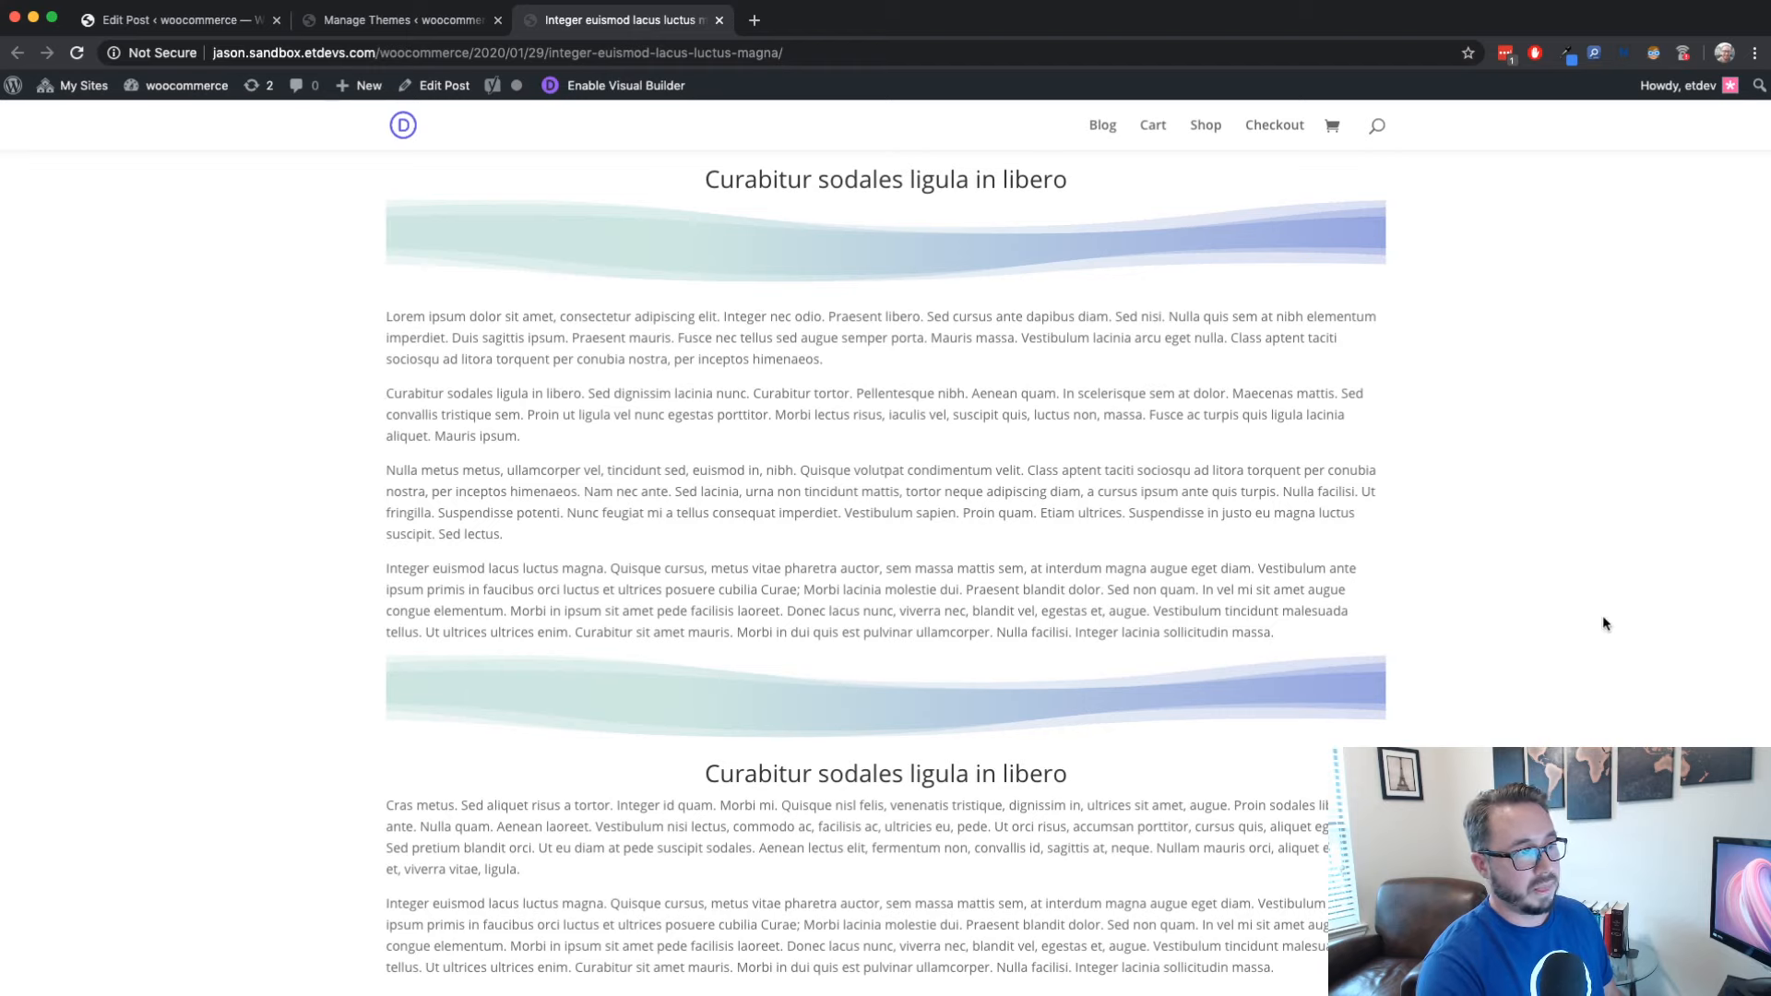
scroll(1476, 624, up, 2)
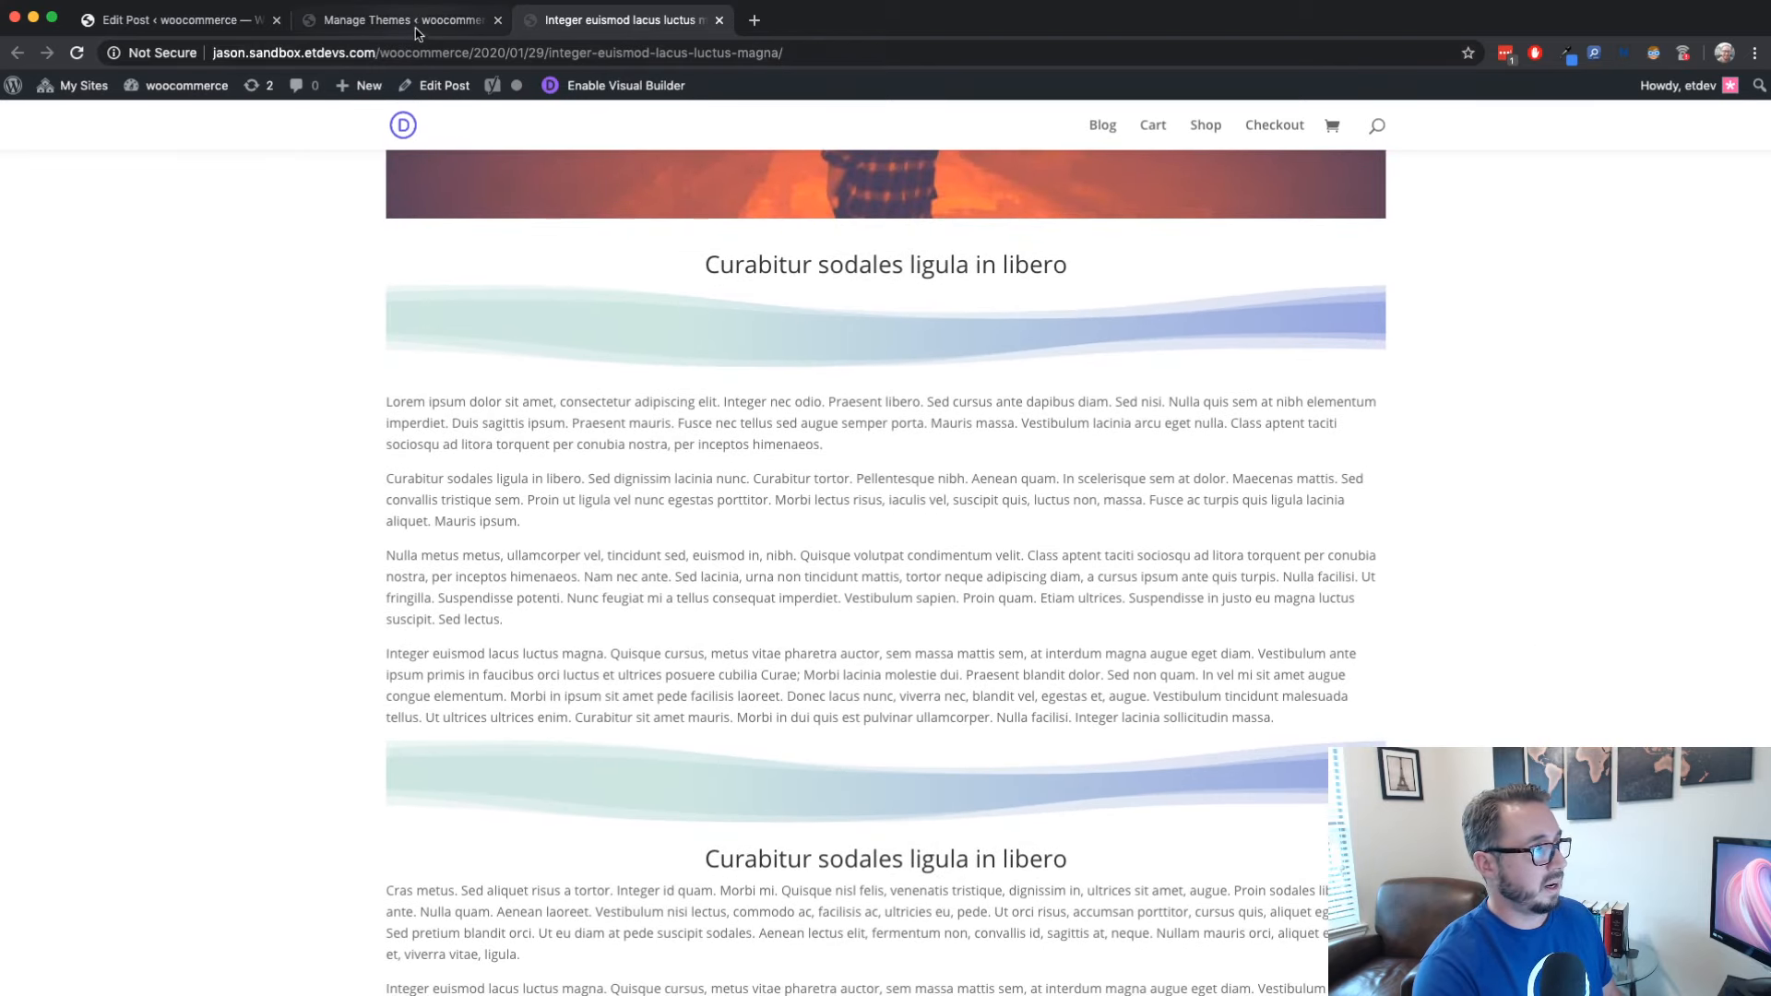
Reload the post in the editor and check that both wave dividers show the reusable block's current colors
click(412, 27)
click(217, 22)
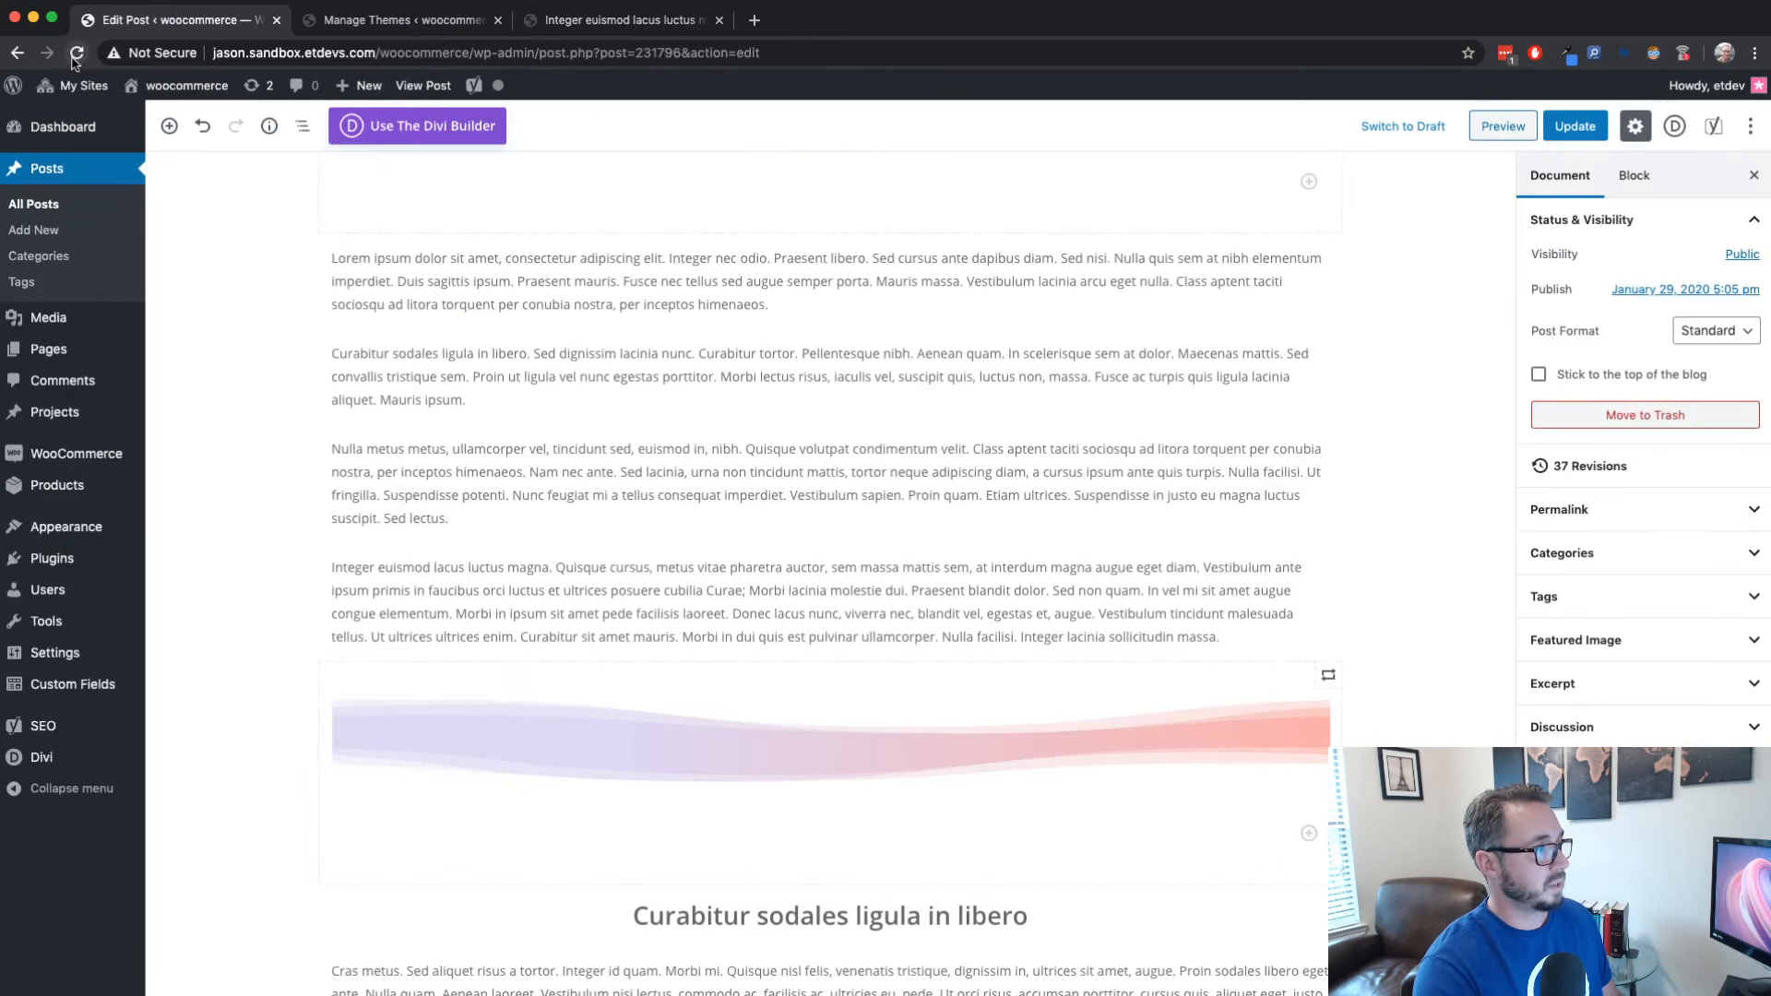
click(73, 57)
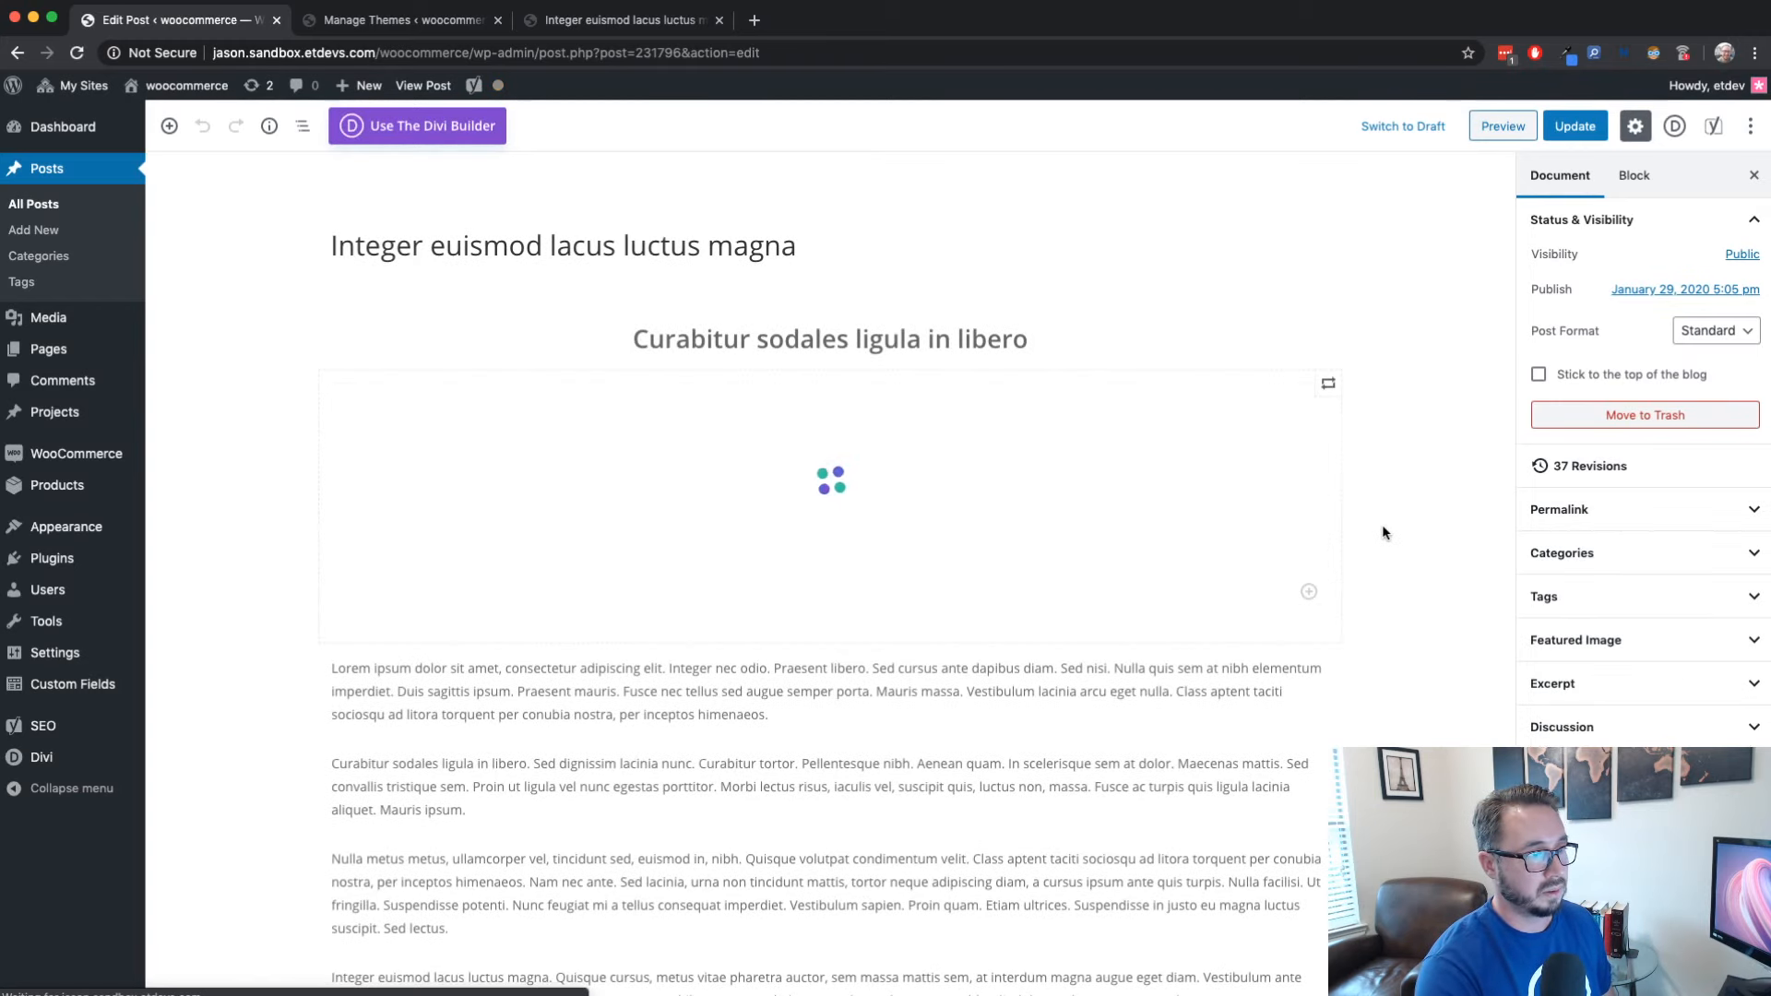
scroll(1441, 523, down, 1)
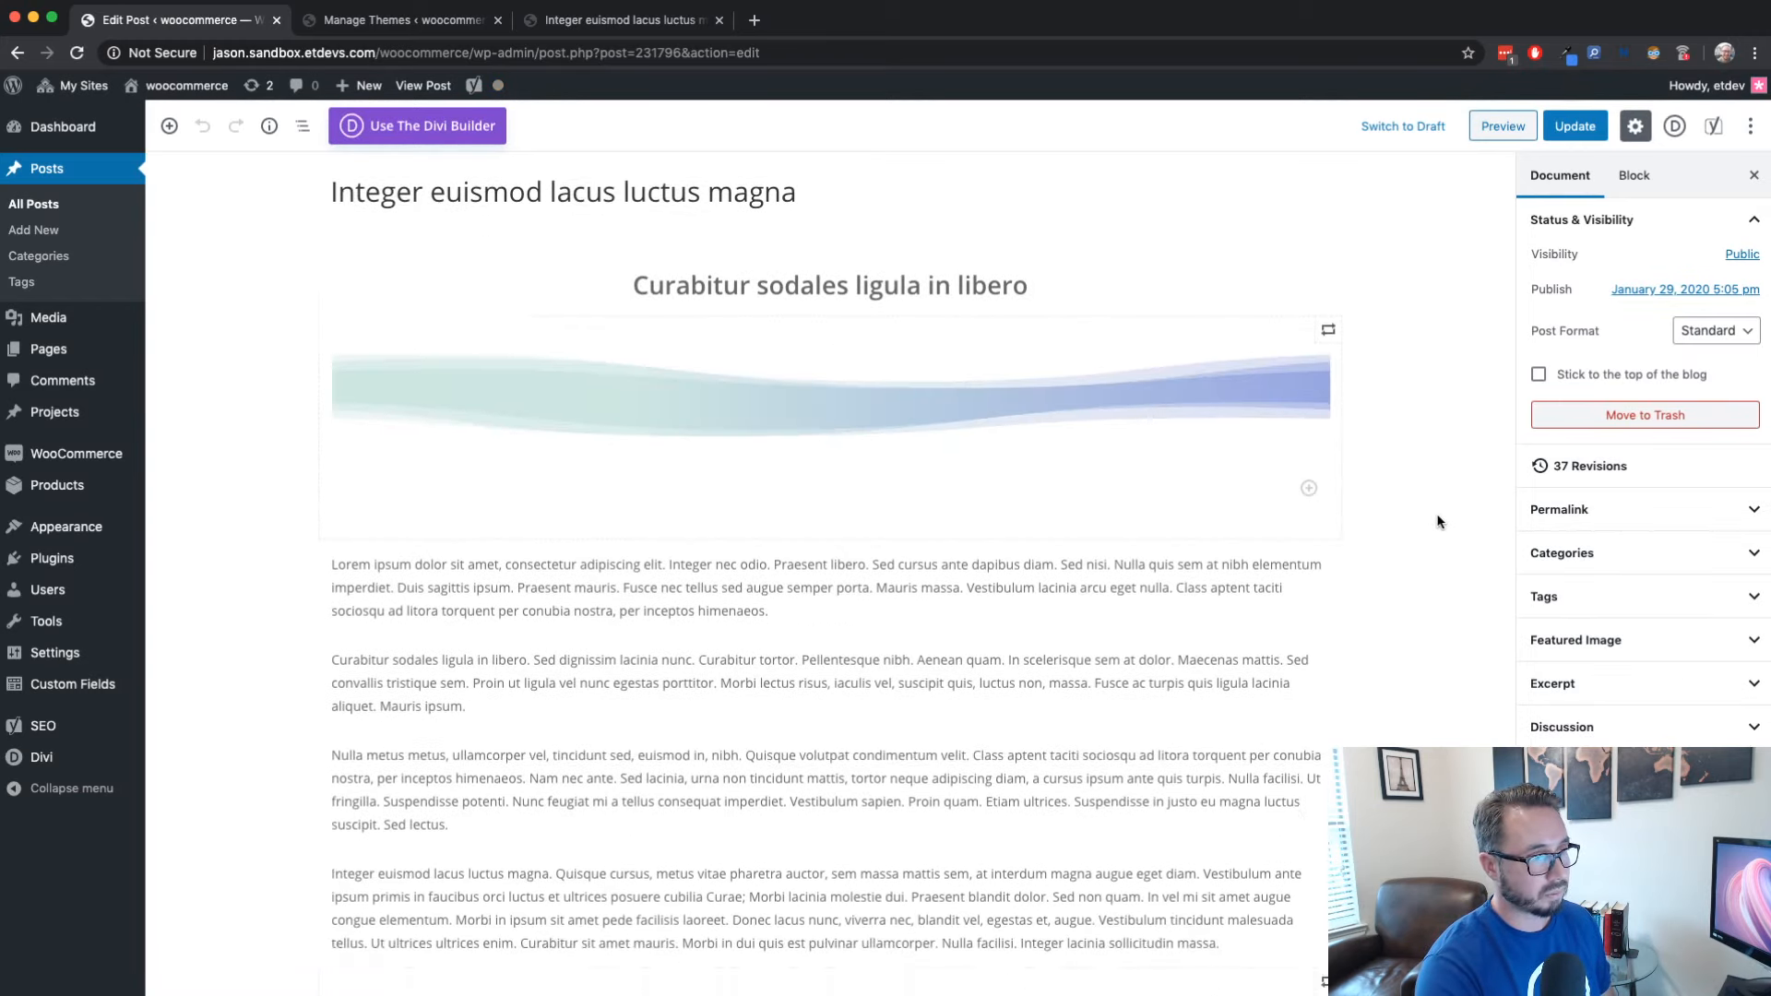
scroll(1437, 523, down, 3)
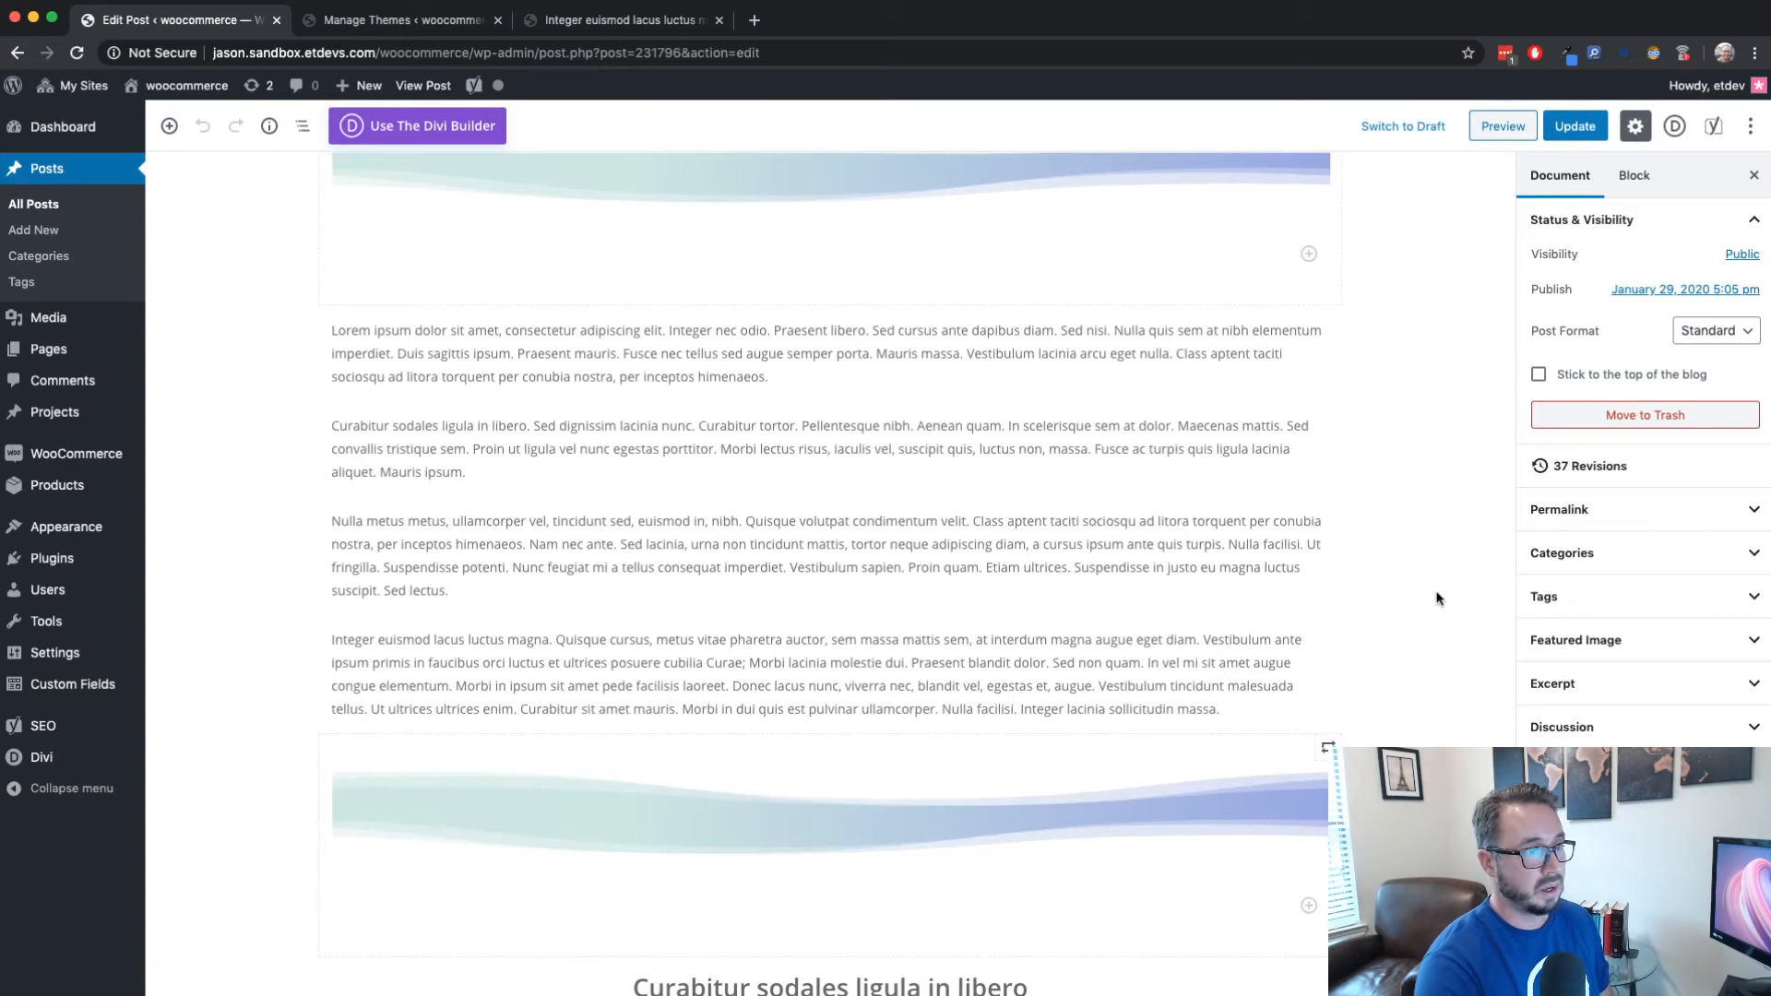
scroll(1437, 598, down, 4)
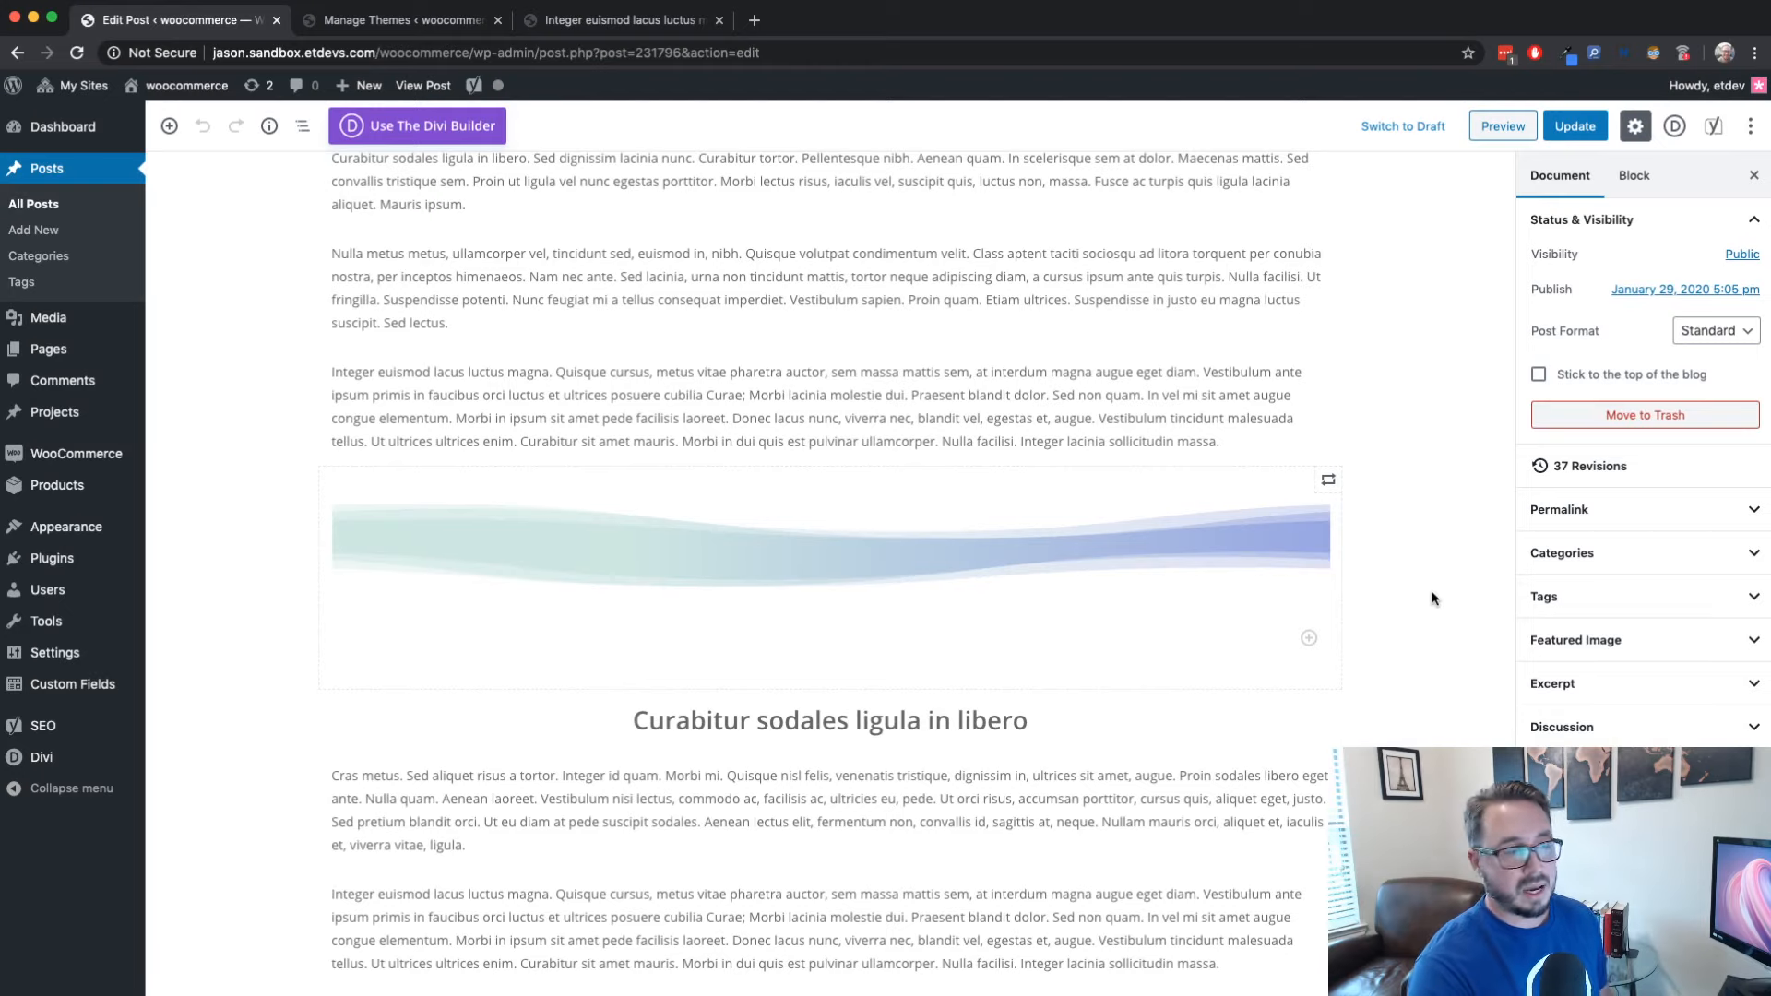
scroll(1432, 599, up, 4)
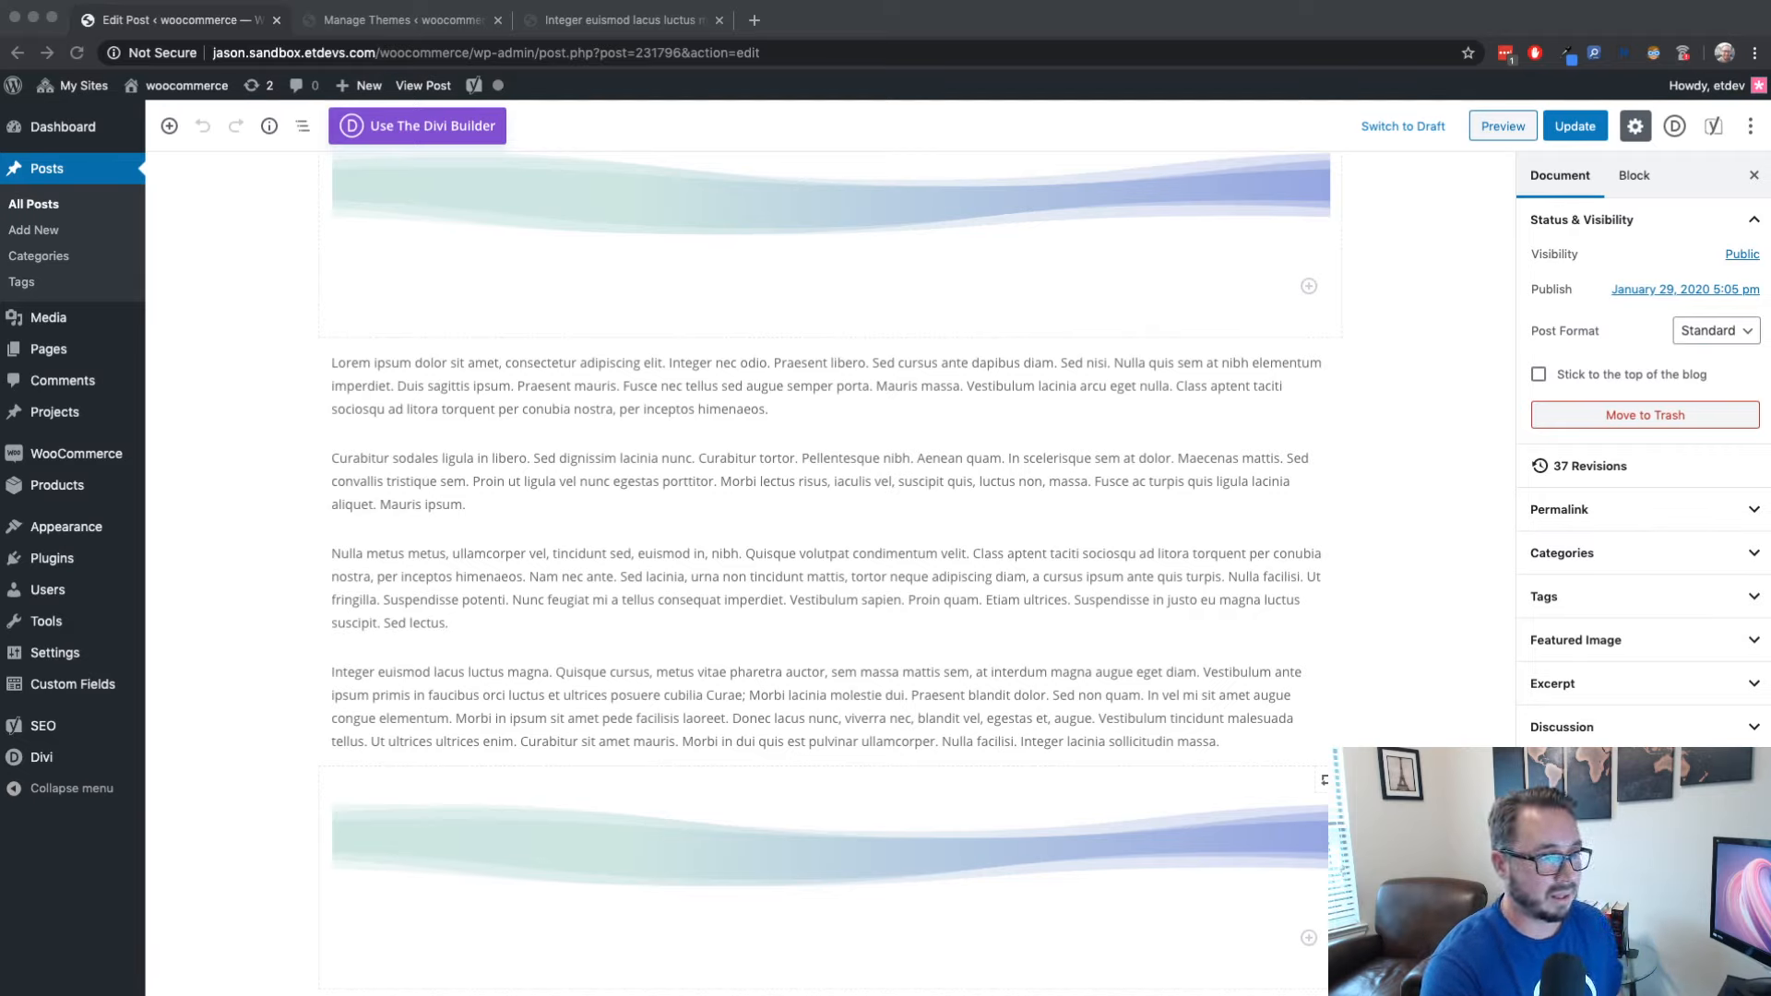
click(1442, 482)
scroll(1278, 473, up, 1)
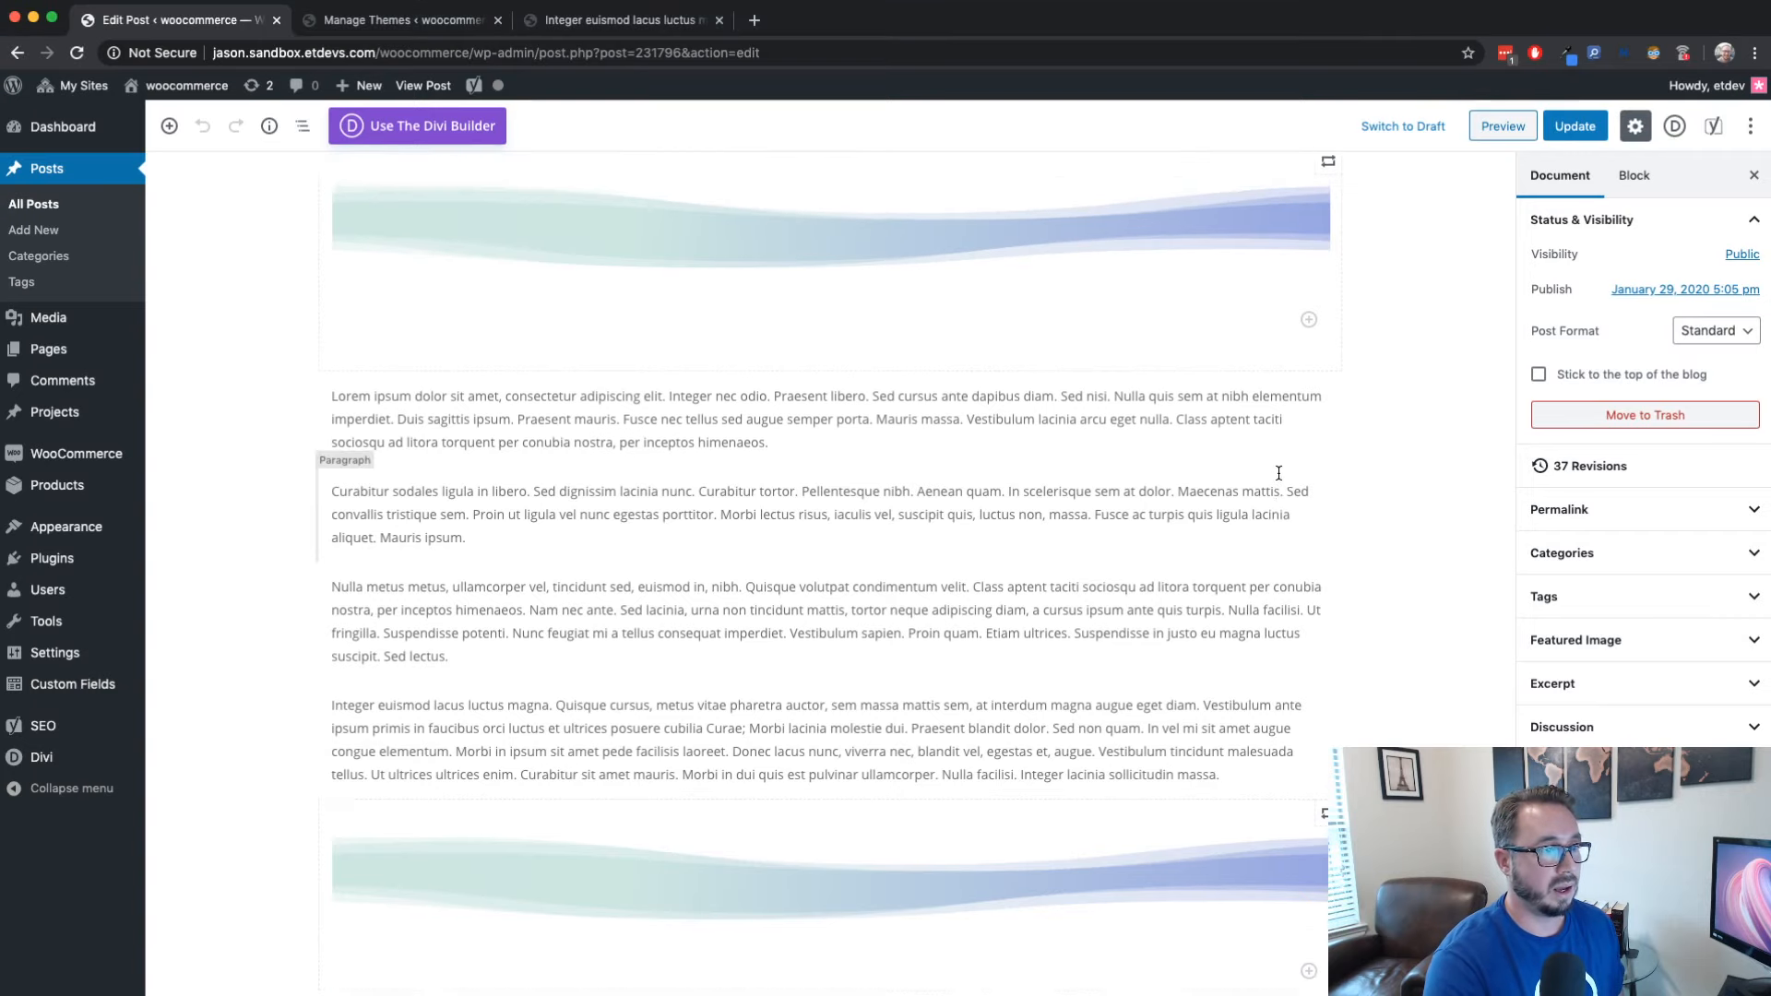
scroll(1278, 473, up, 4)
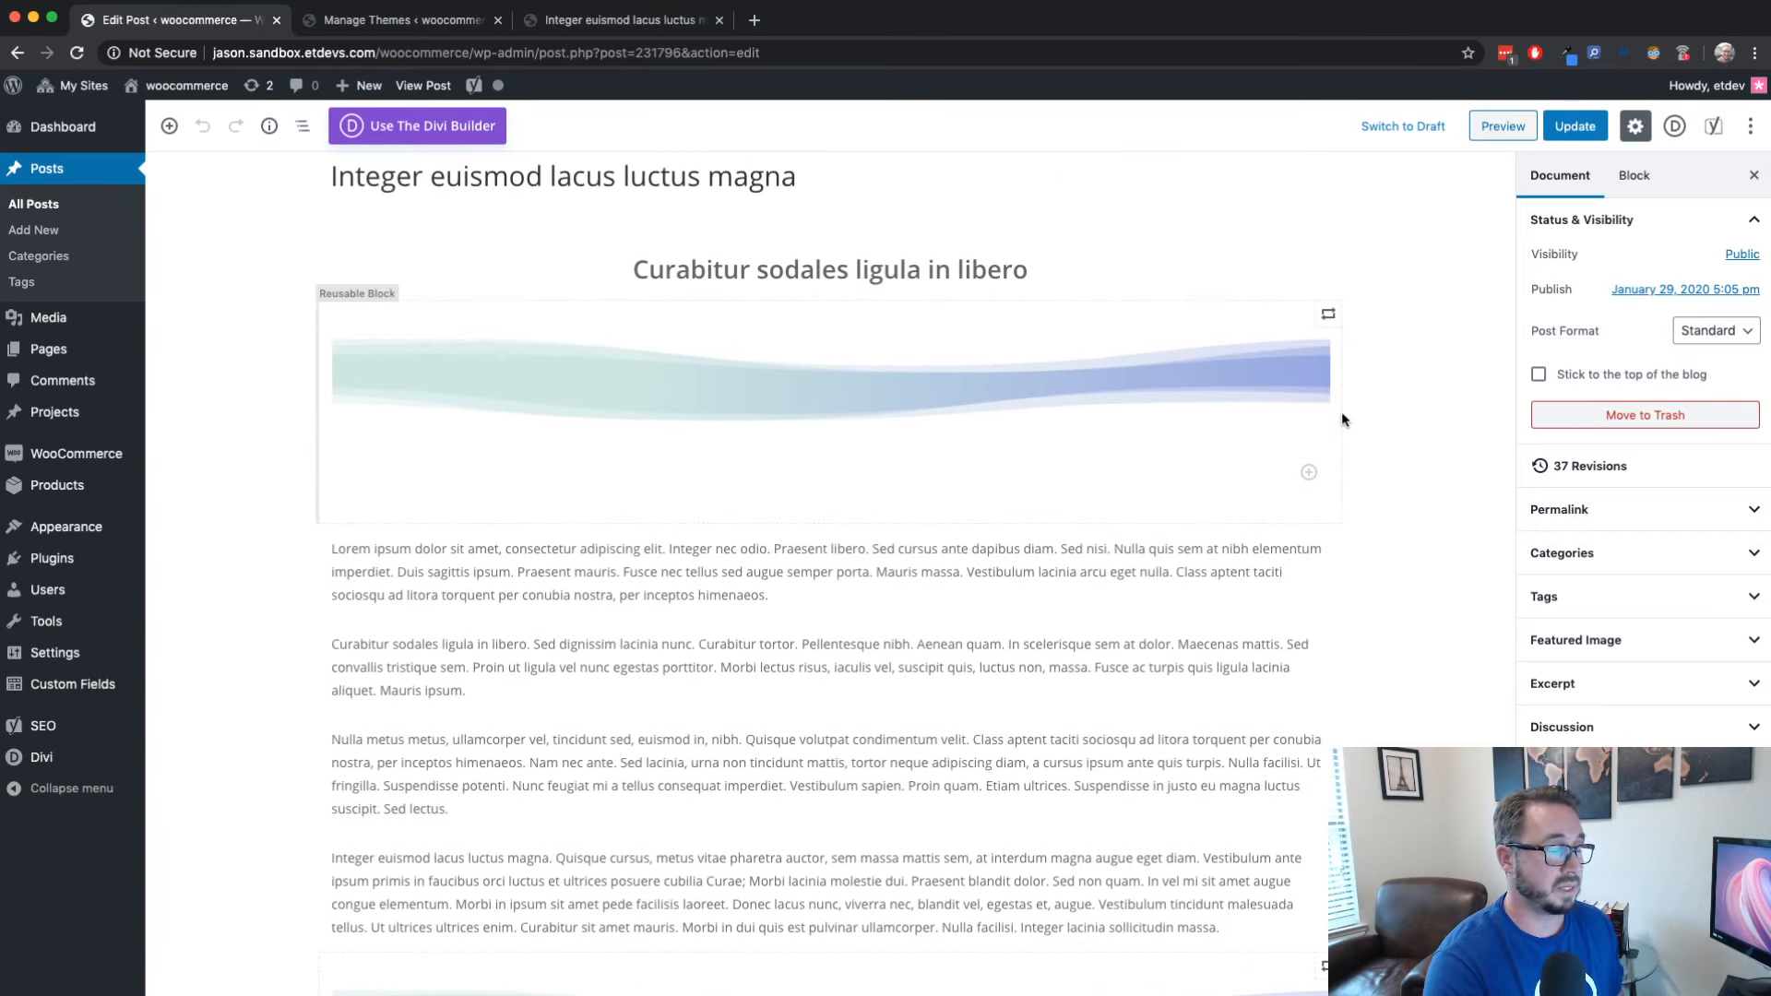
scroll(1369, 408, up, 2)
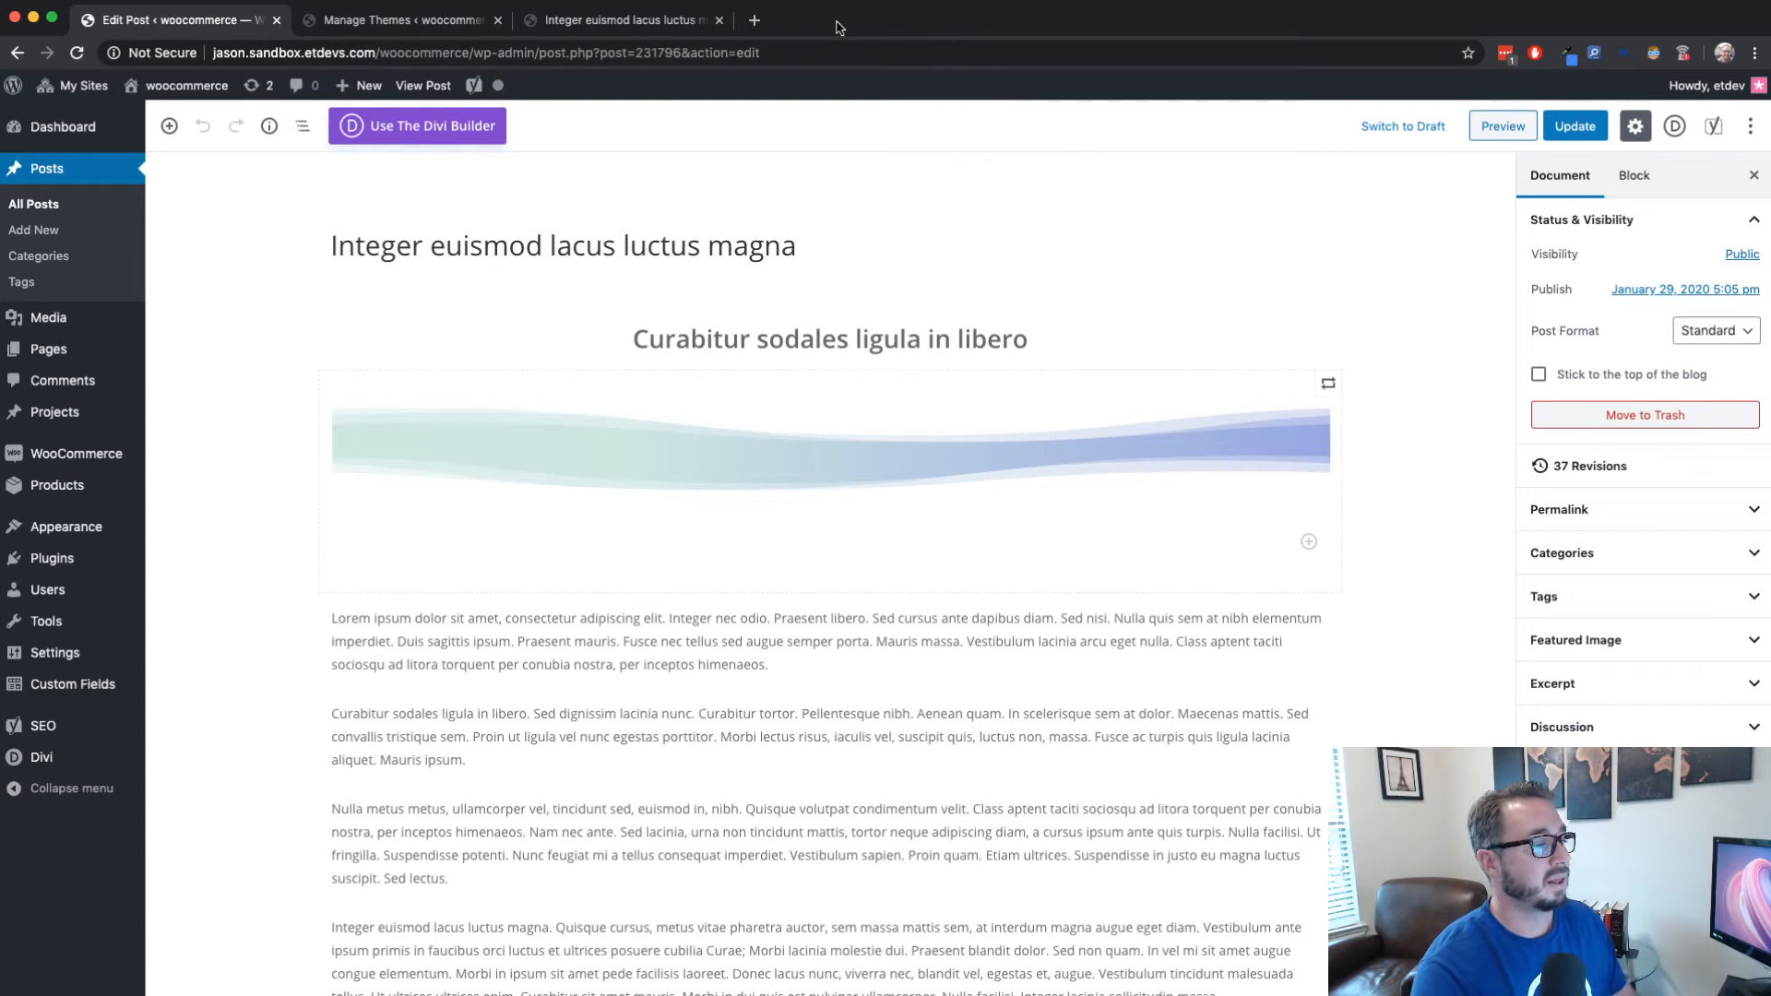
scroll(1220, 541, down, 5)
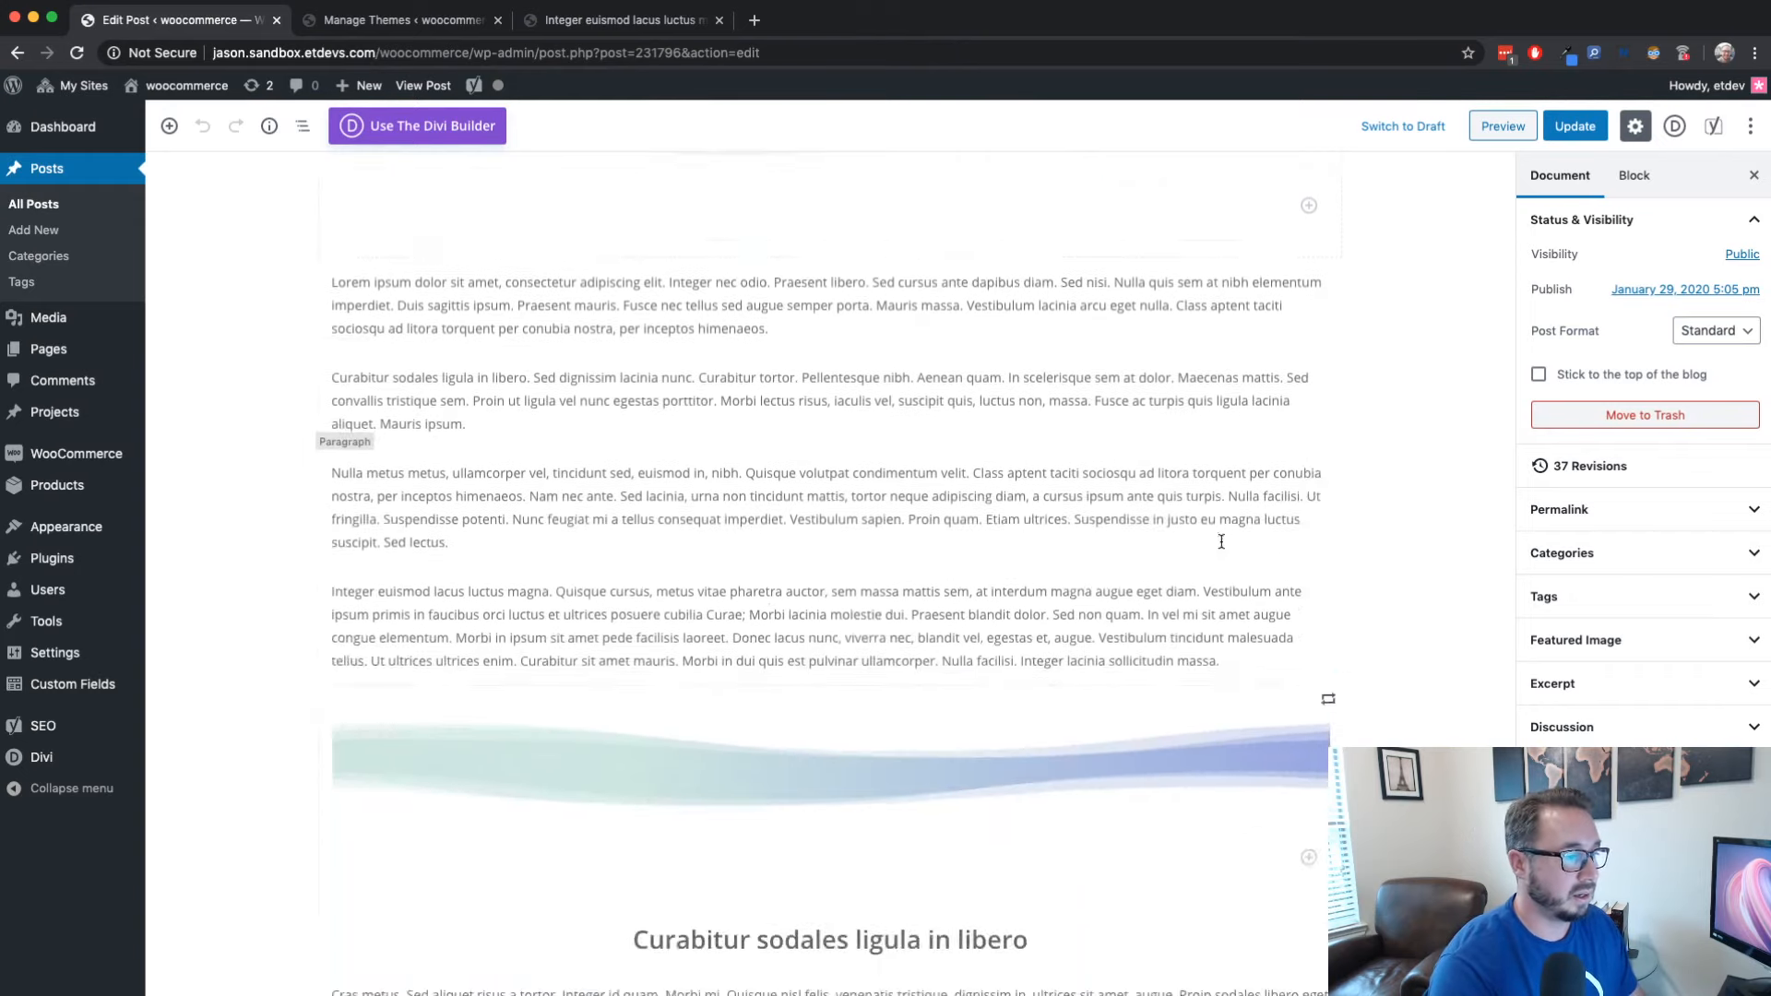
scroll(1221, 540, down, 4)
scroll(1221, 541, up, 8)
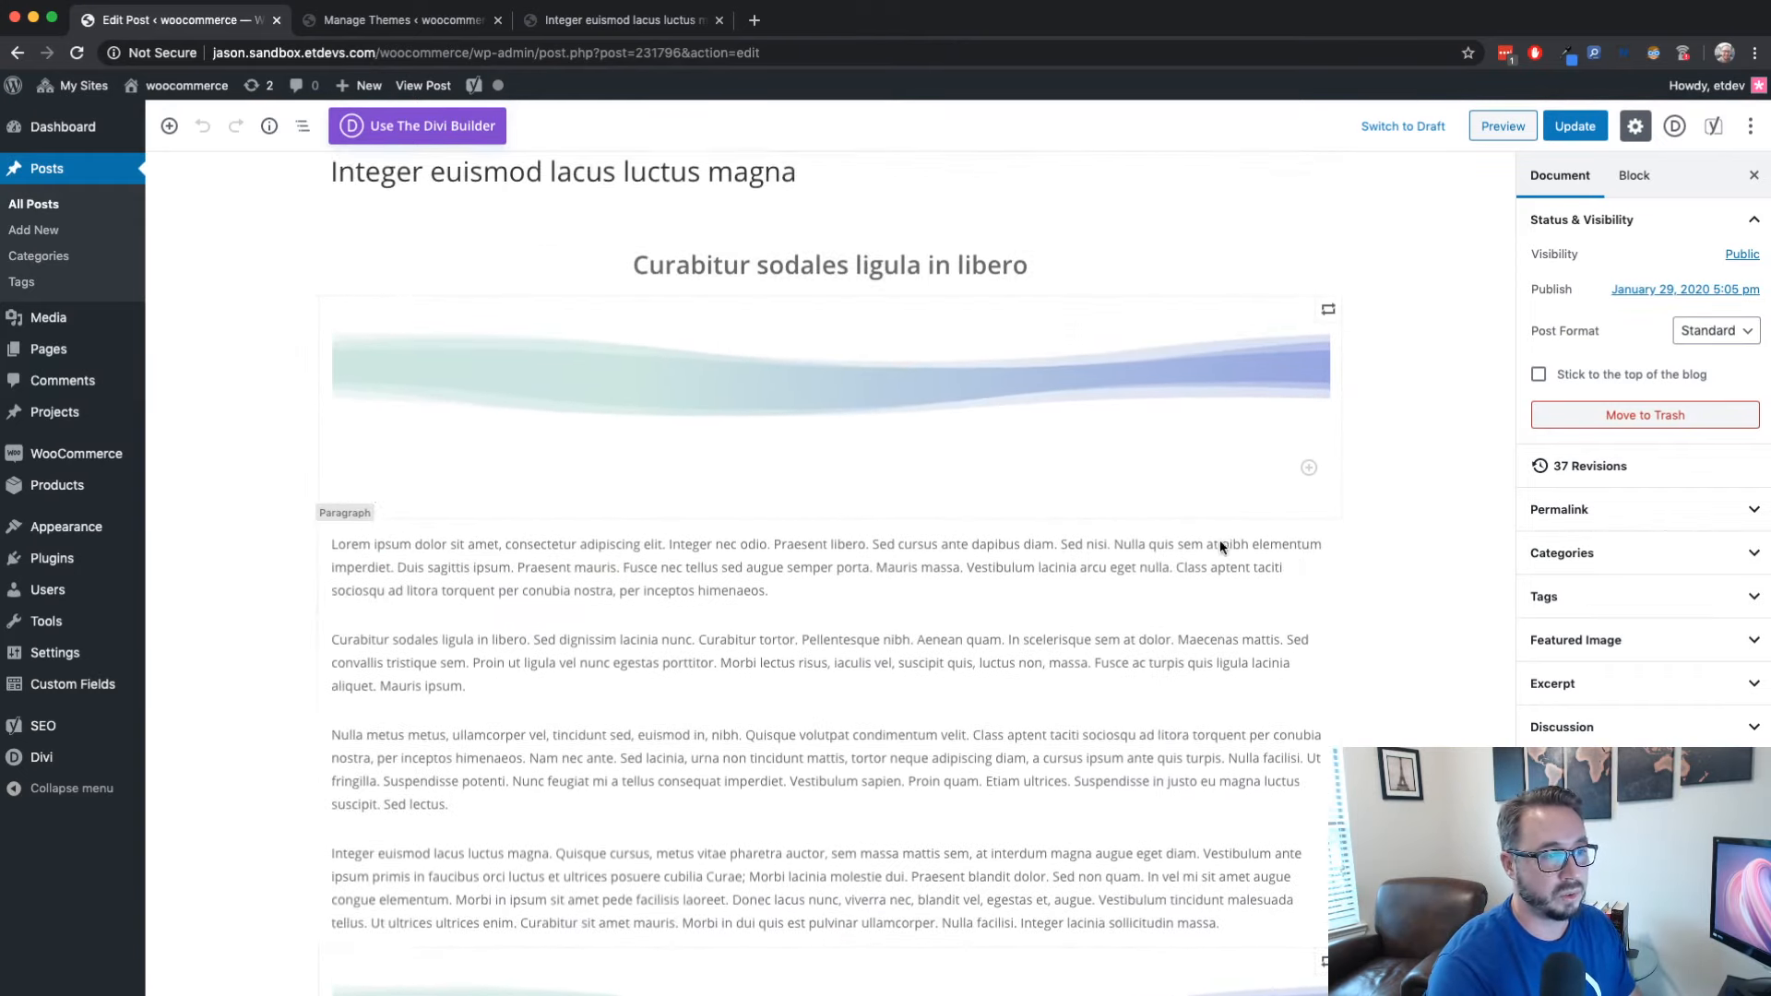
scroll(1220, 546, up, 2)
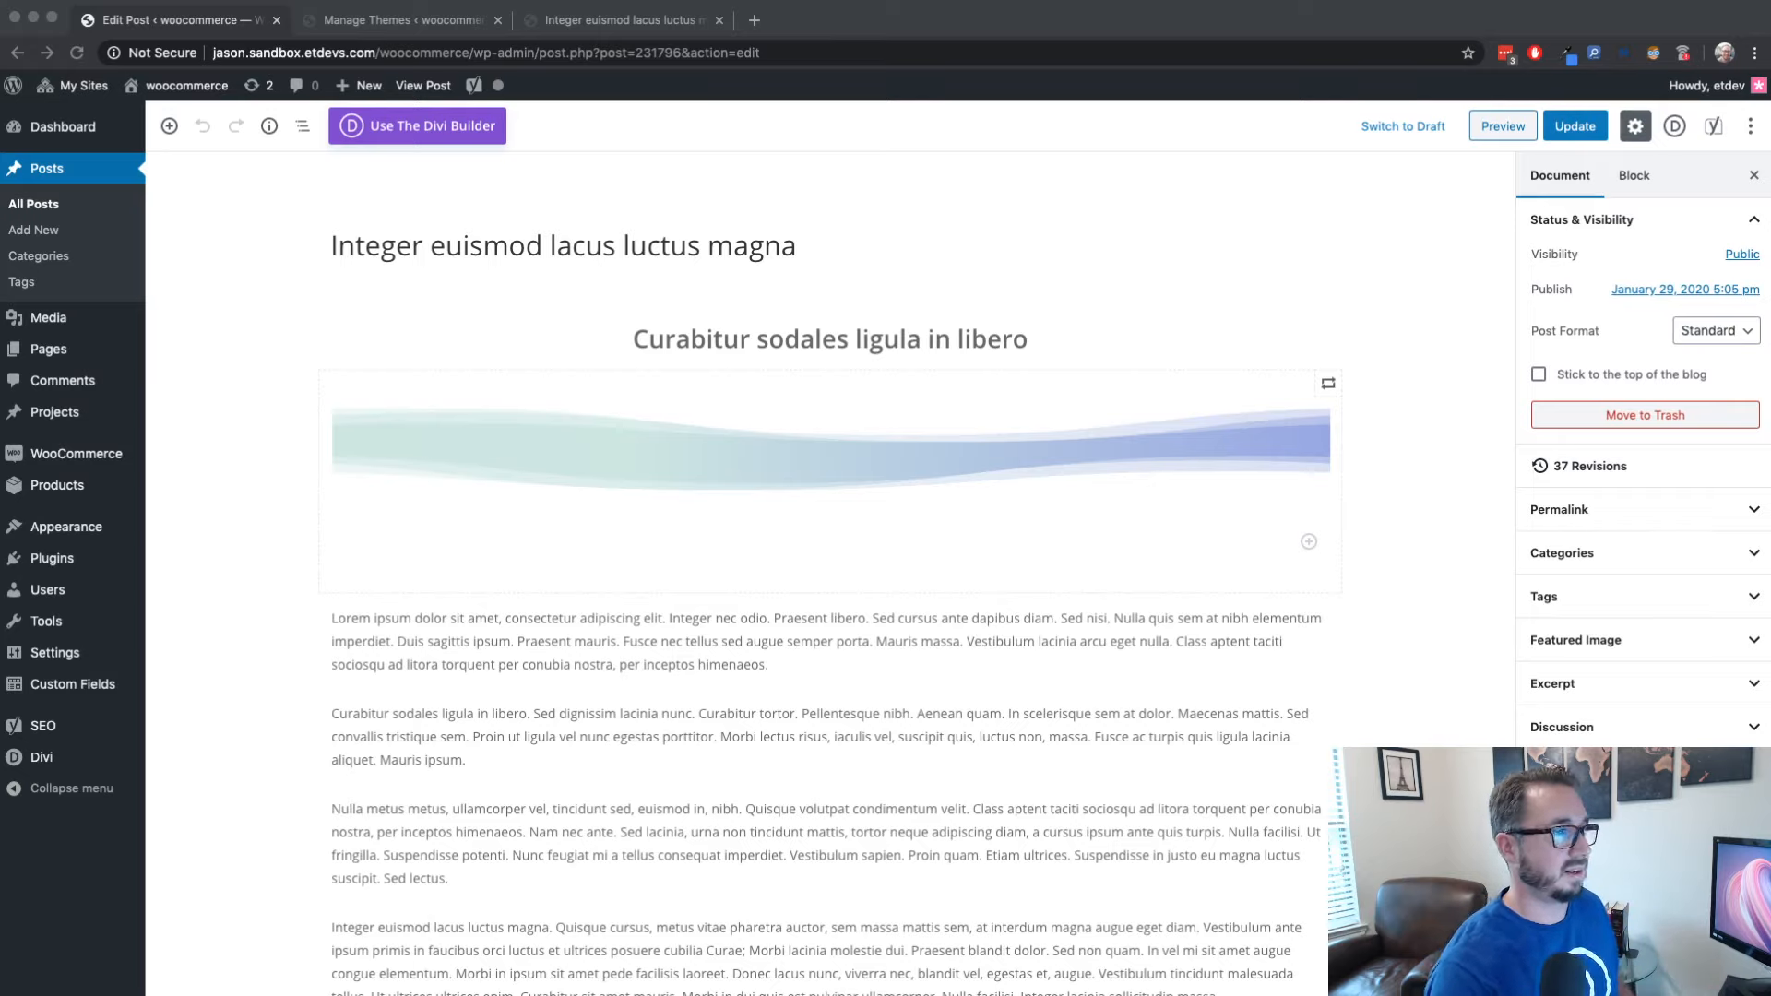
Check both wave dividers on the post's published page and return to the post editor
click(870, 18)
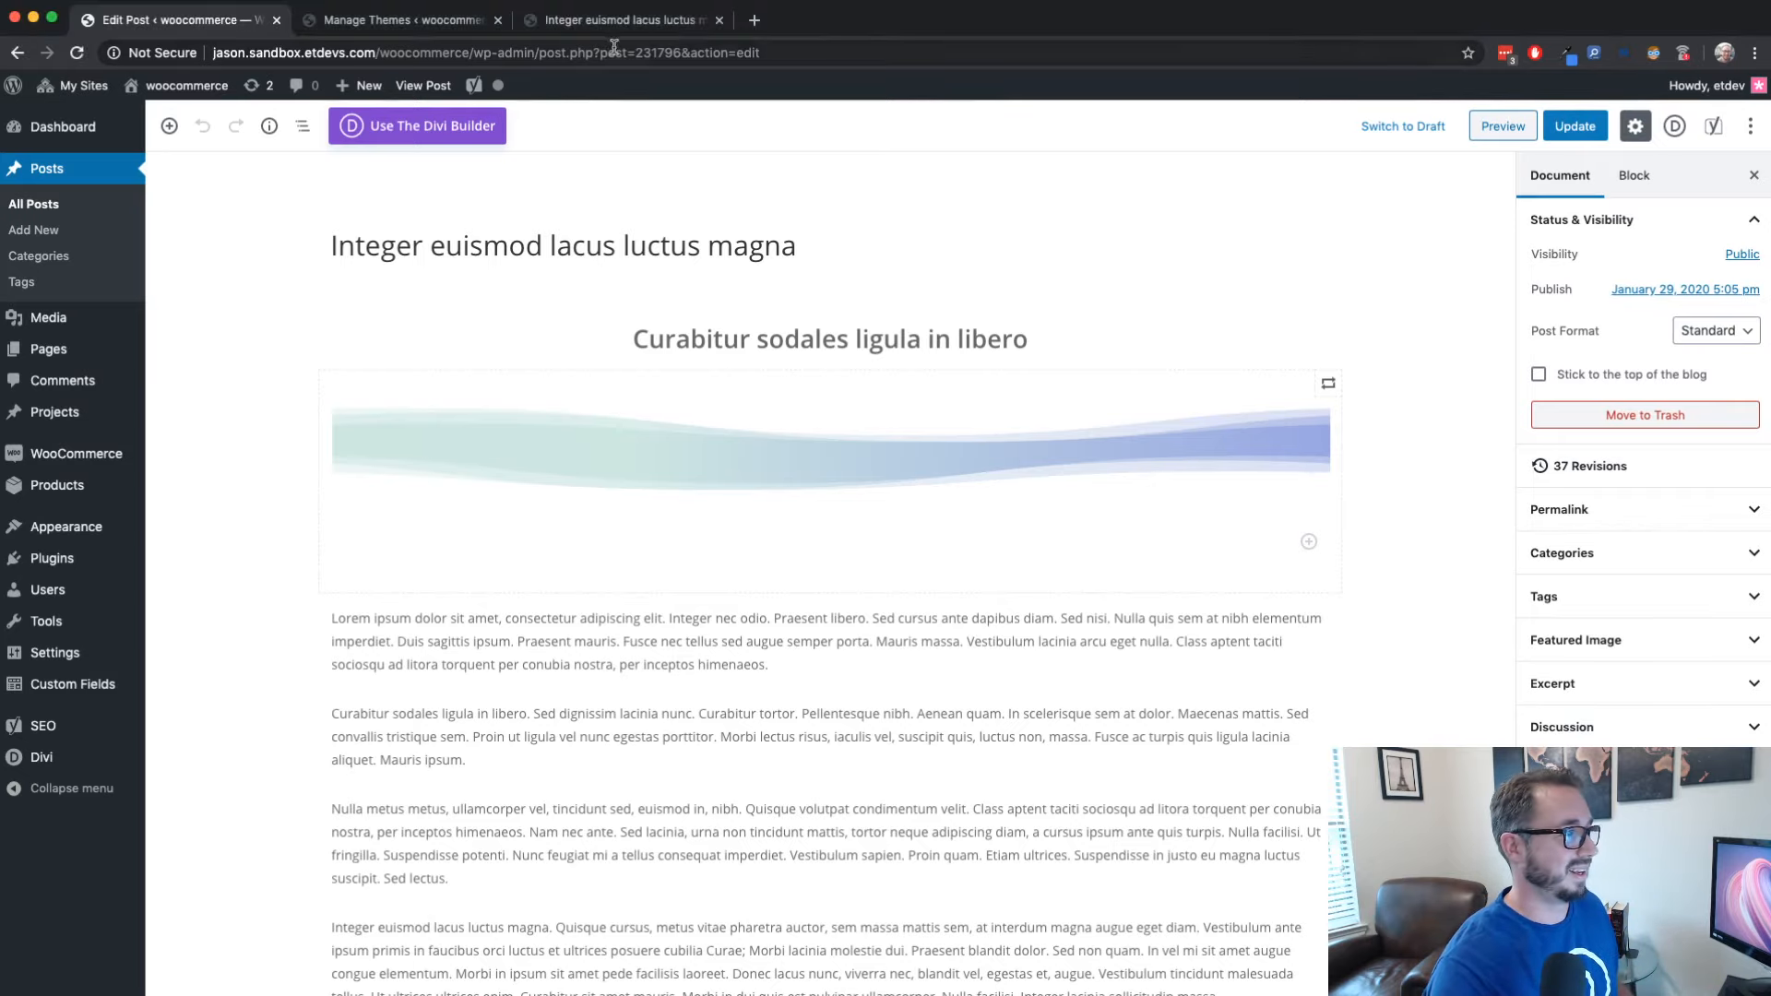
click(595, 22)
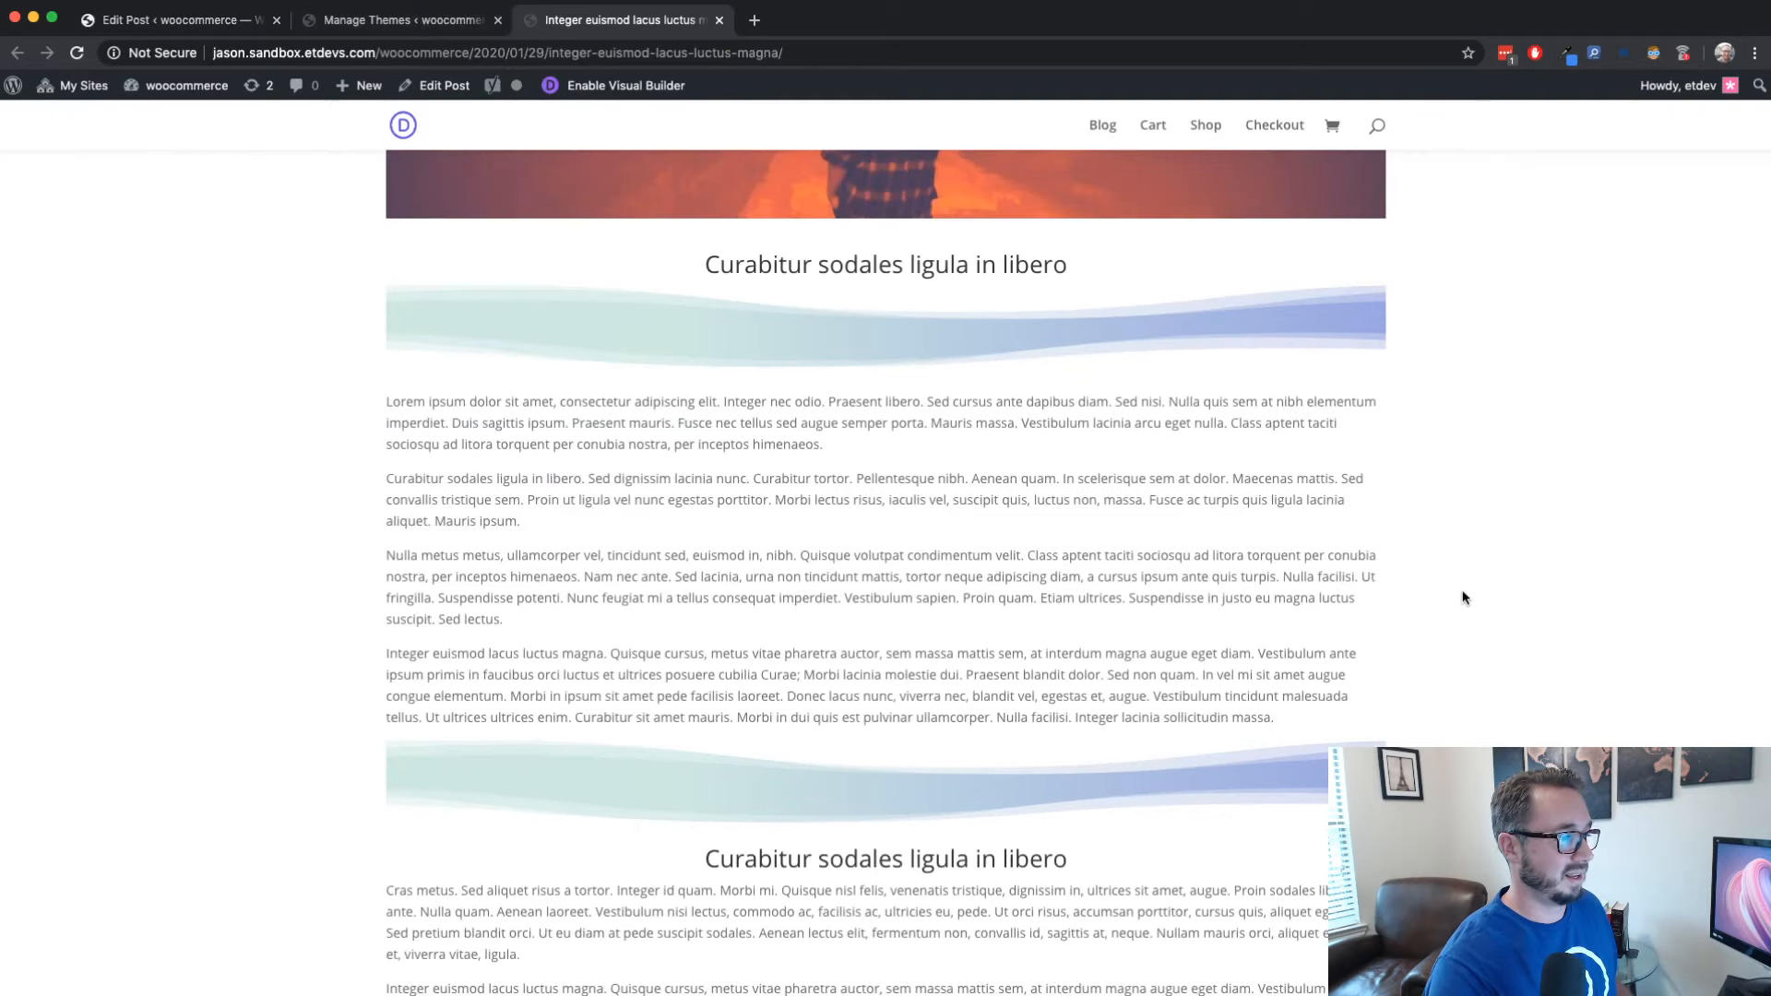
scroll(1459, 599, up, 2)
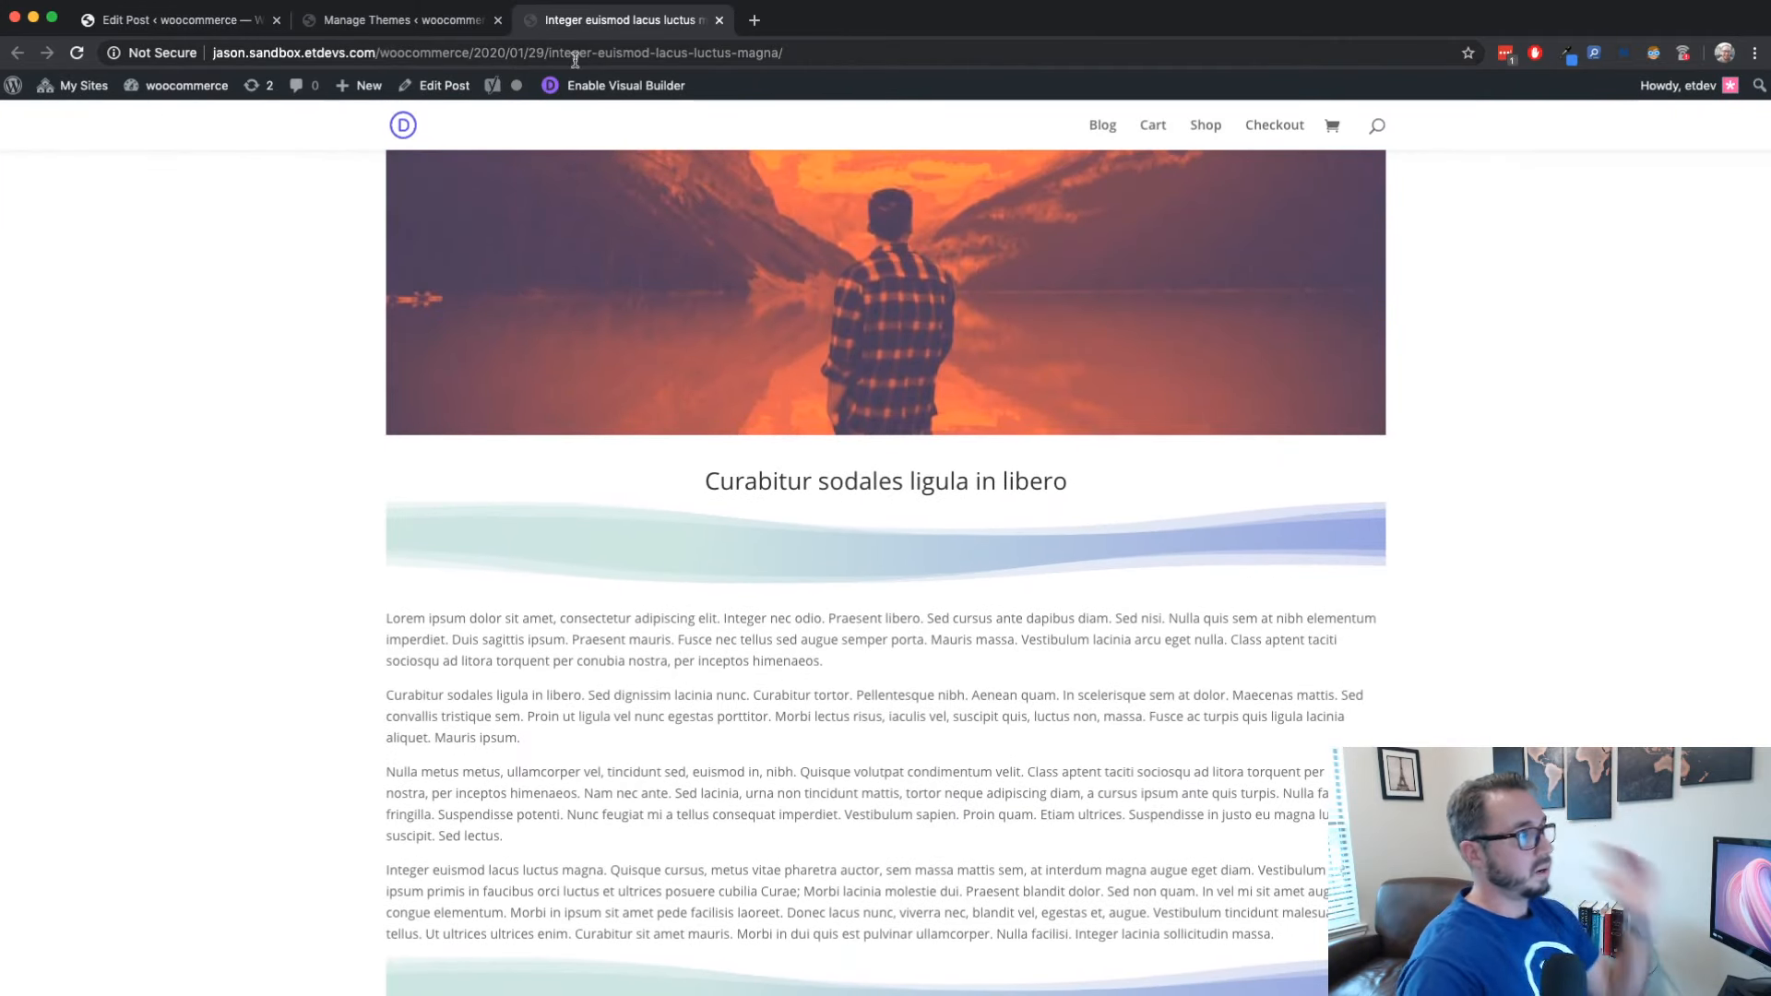
click(442, 28)
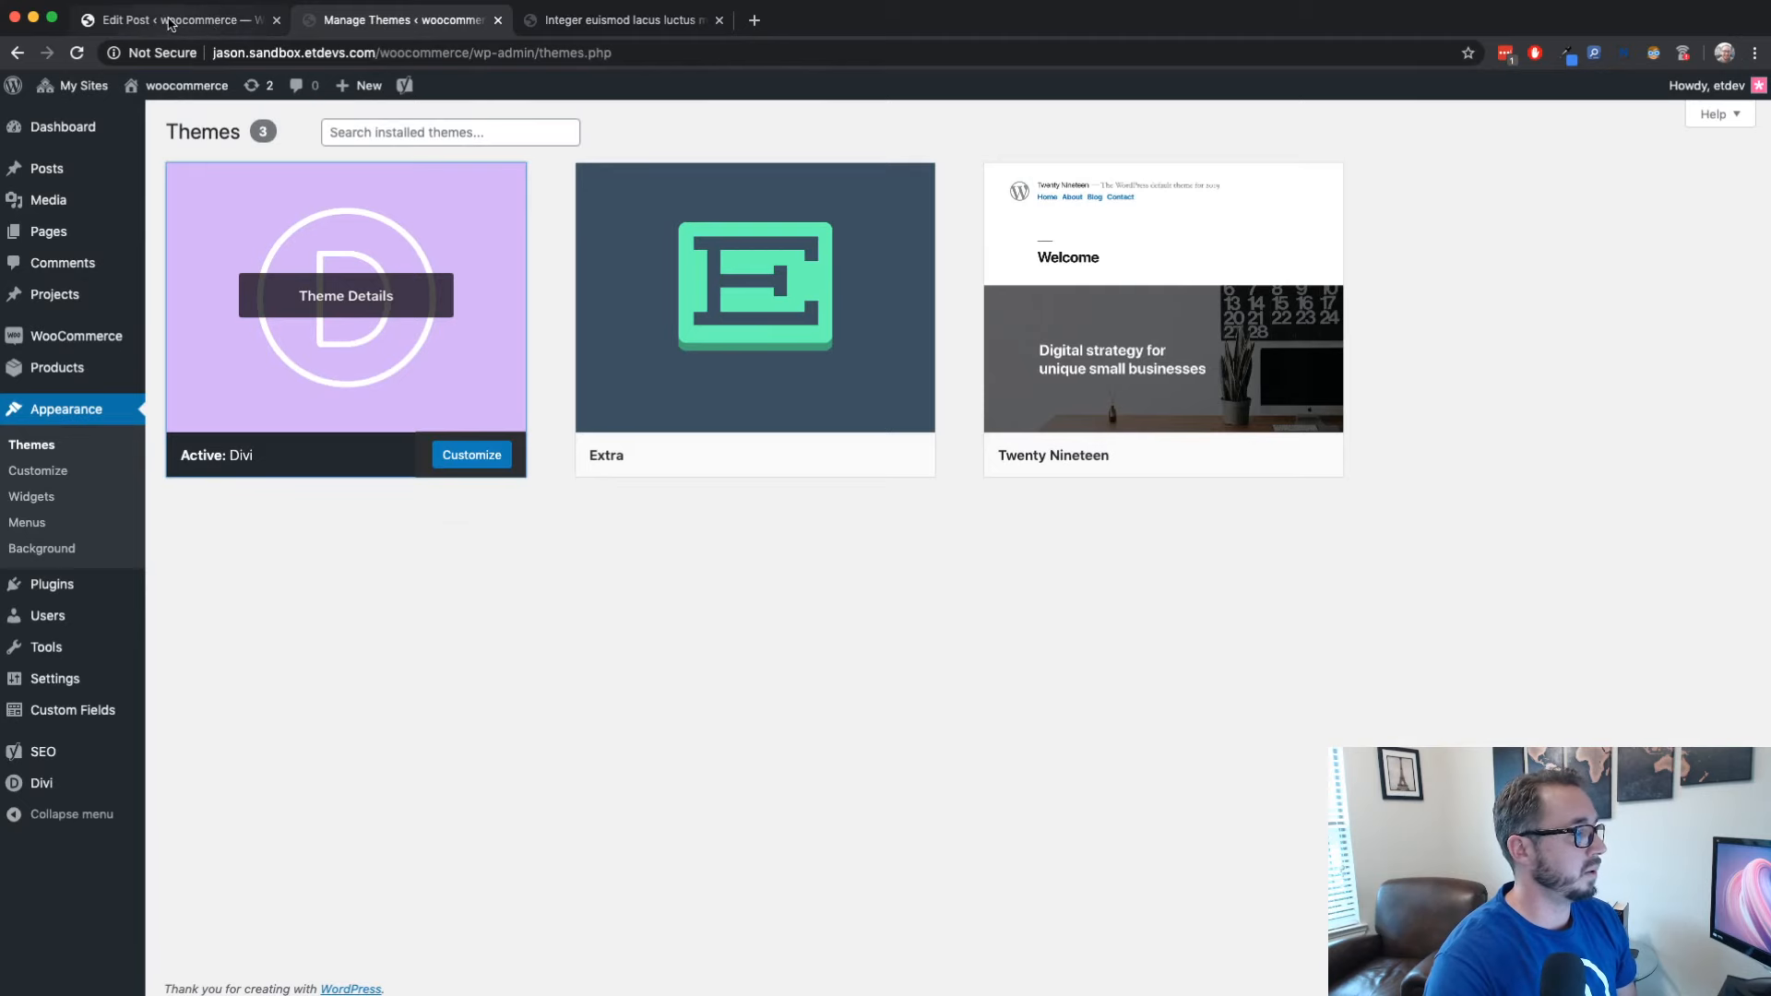
click(175, 22)
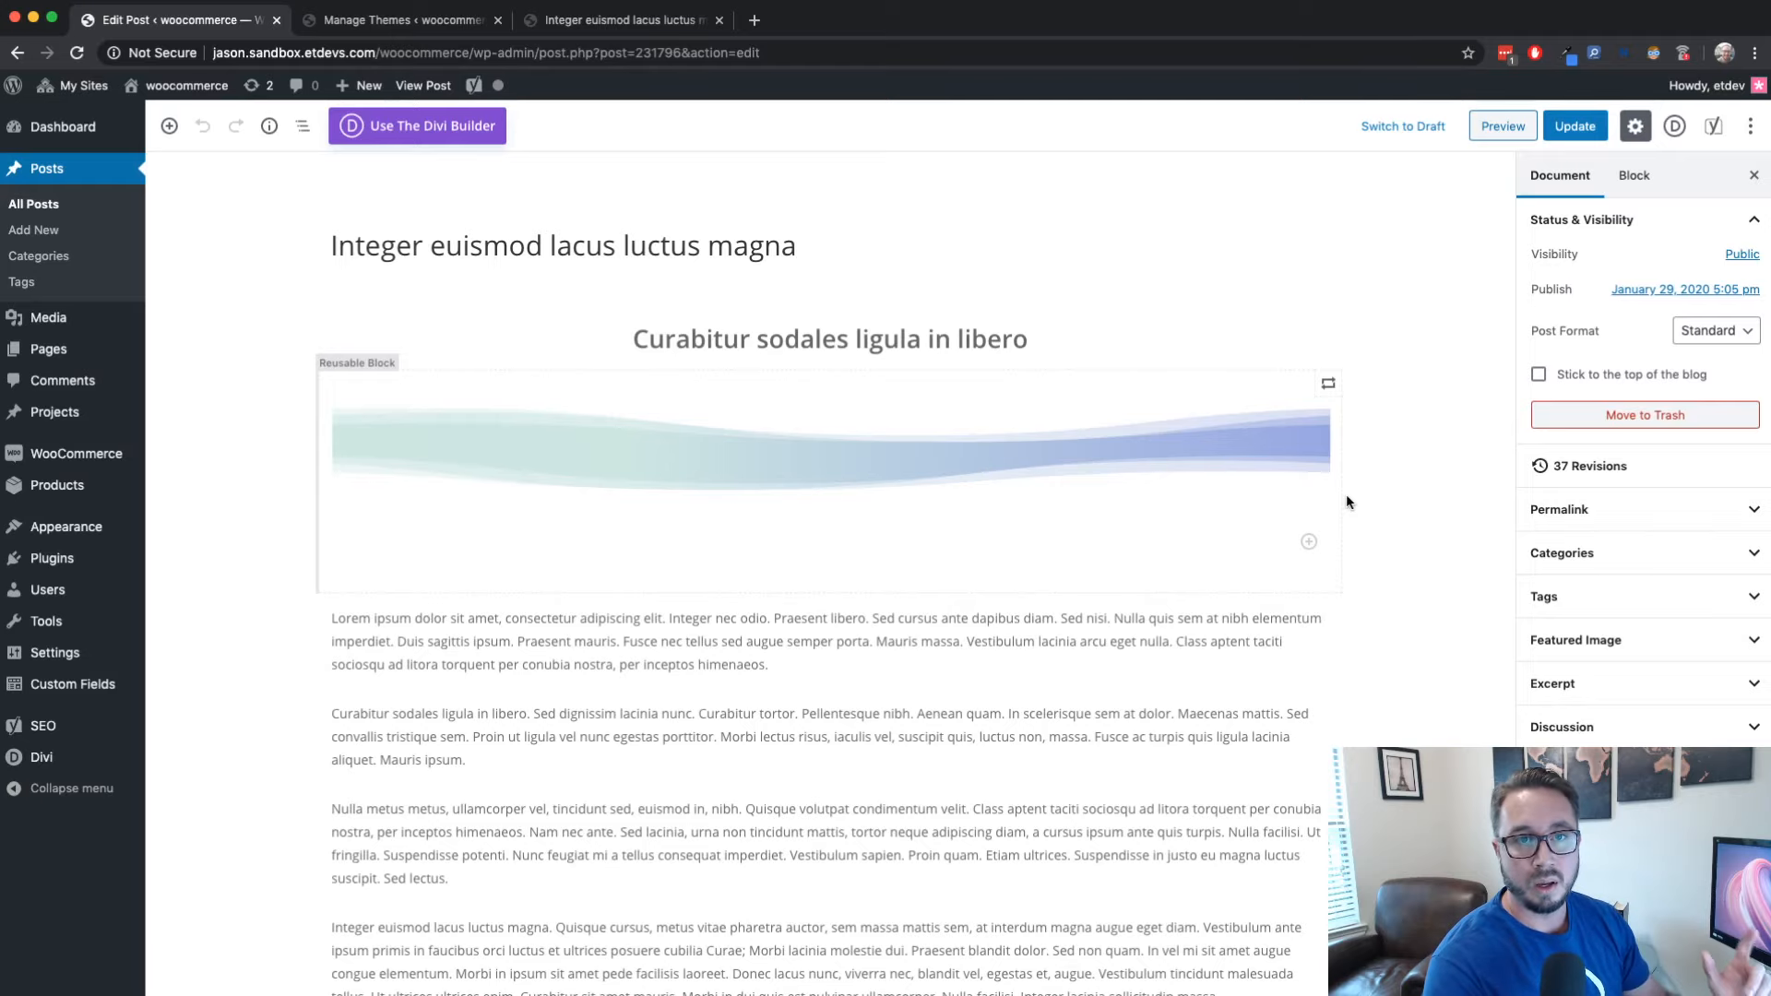
Review both wave dividers in the editor and inspect the reusable block above the second heading
scroll(1457, 505, down, 2)
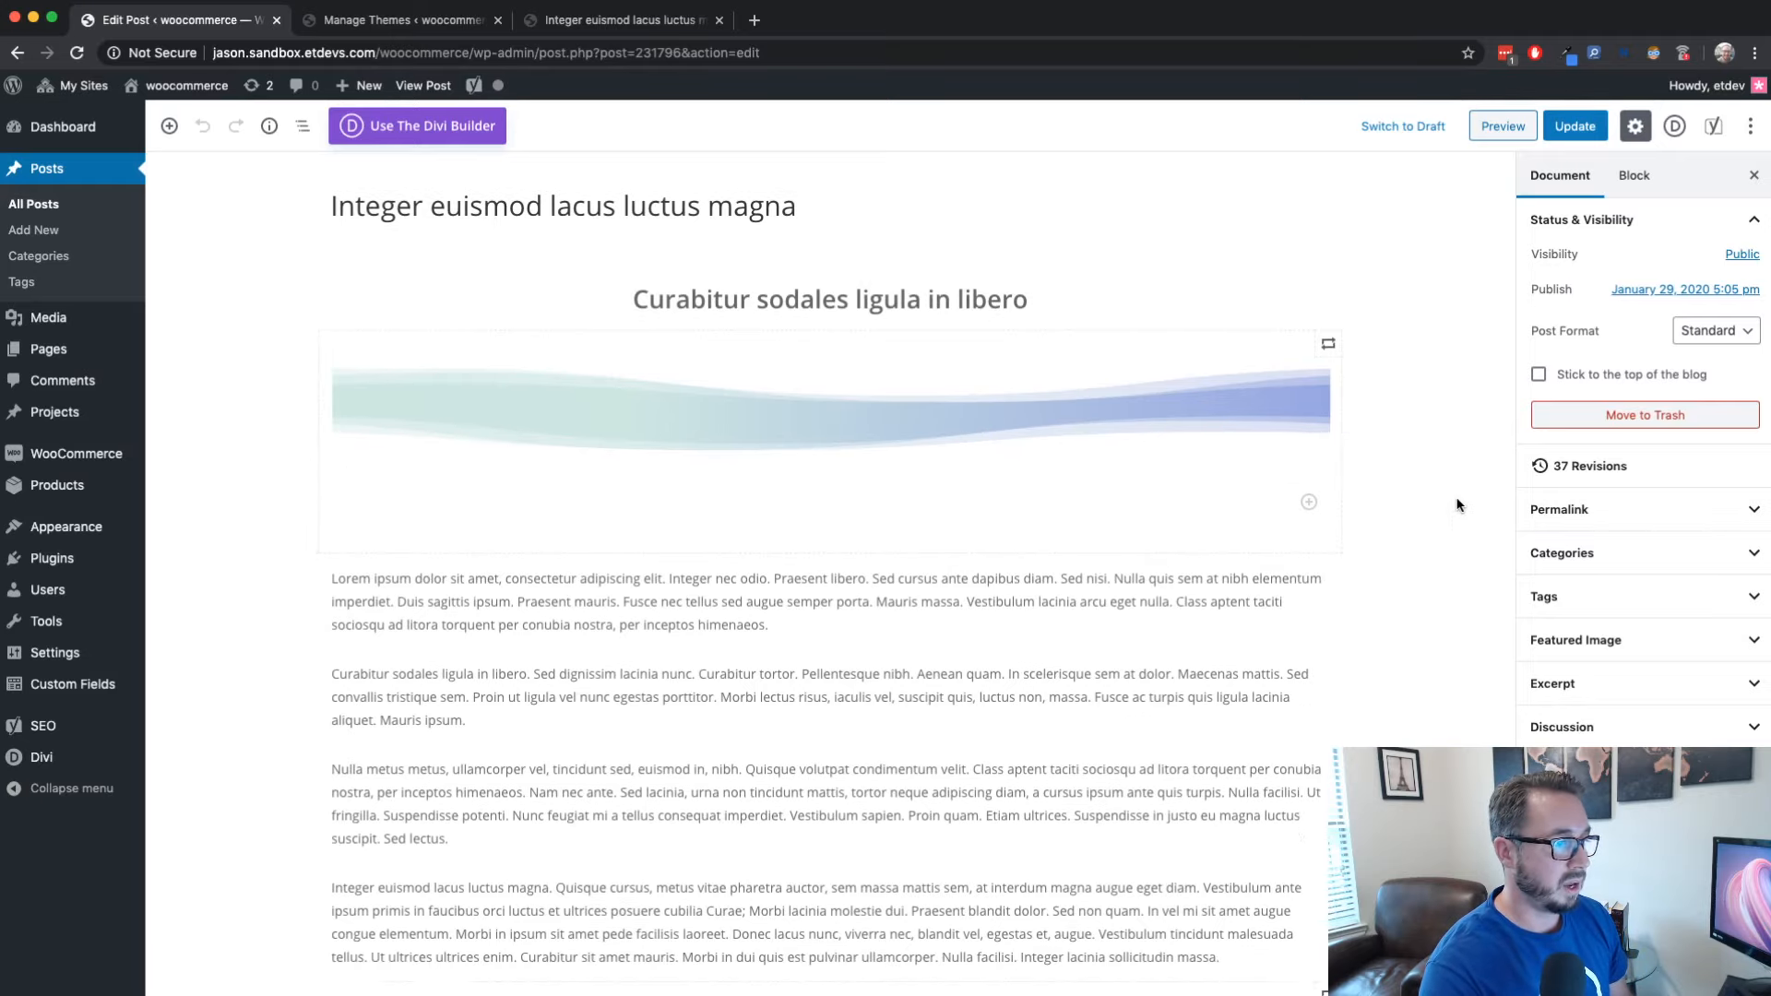
scroll(1457, 505, down, 6)
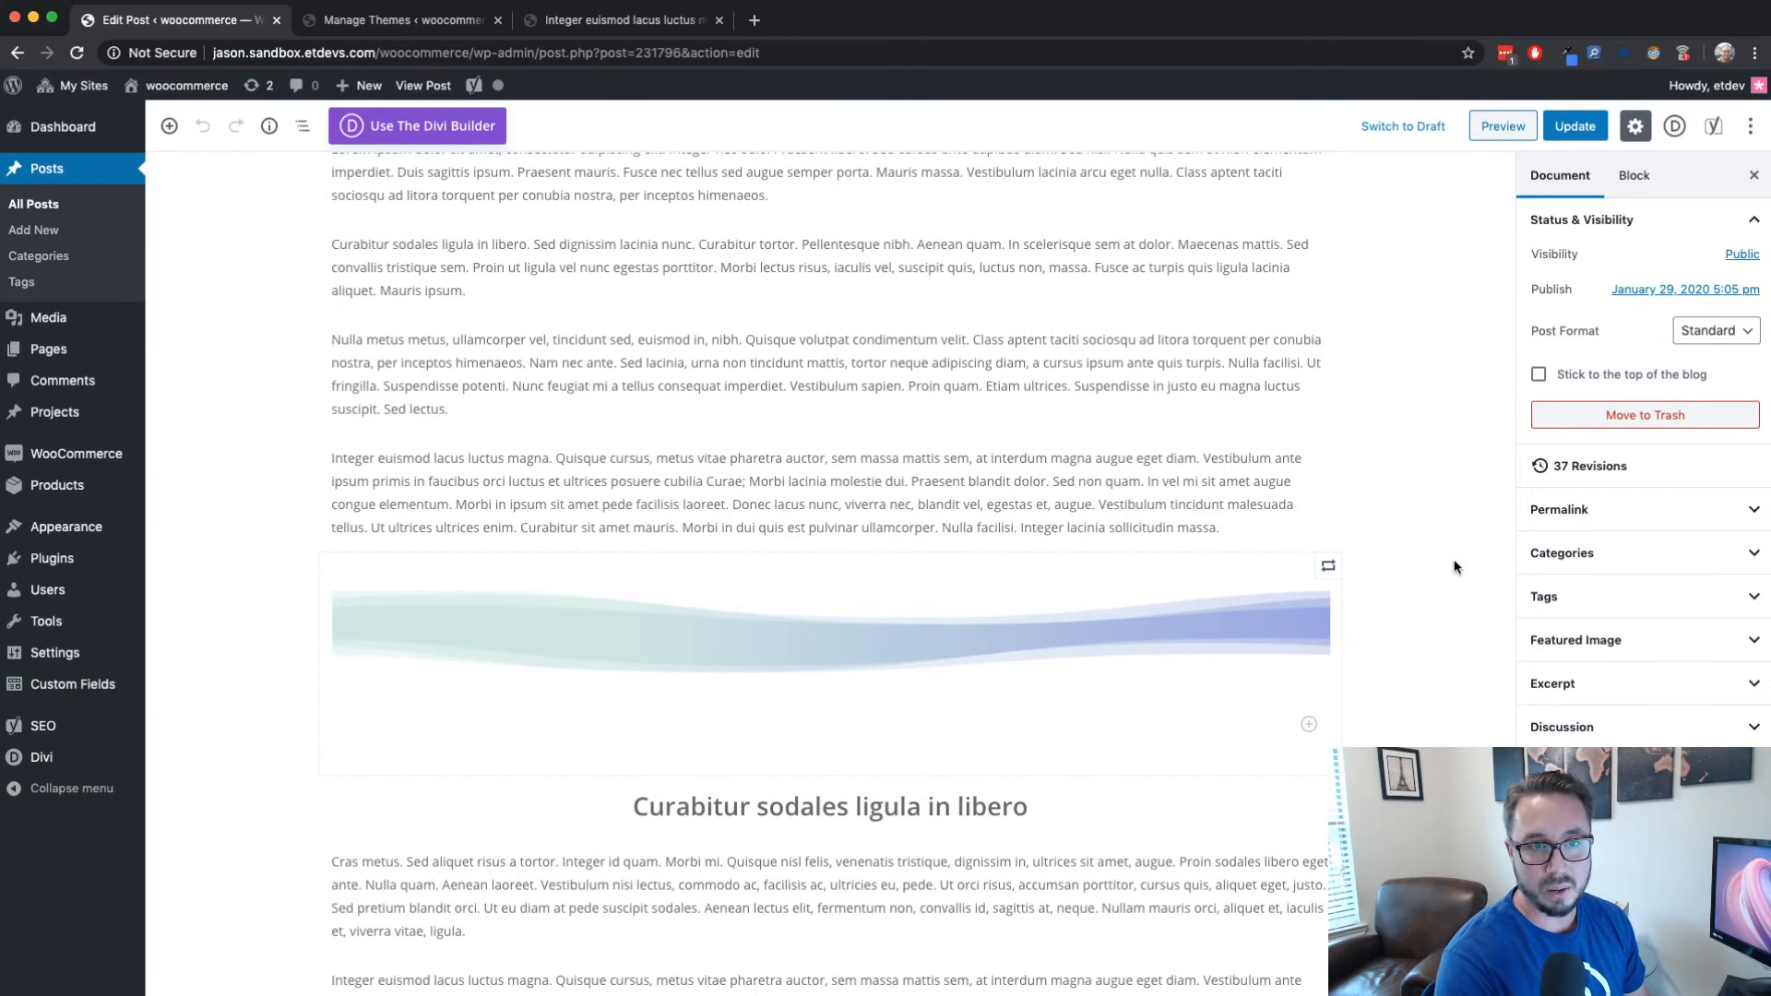
scroll(1455, 566, down, 3)
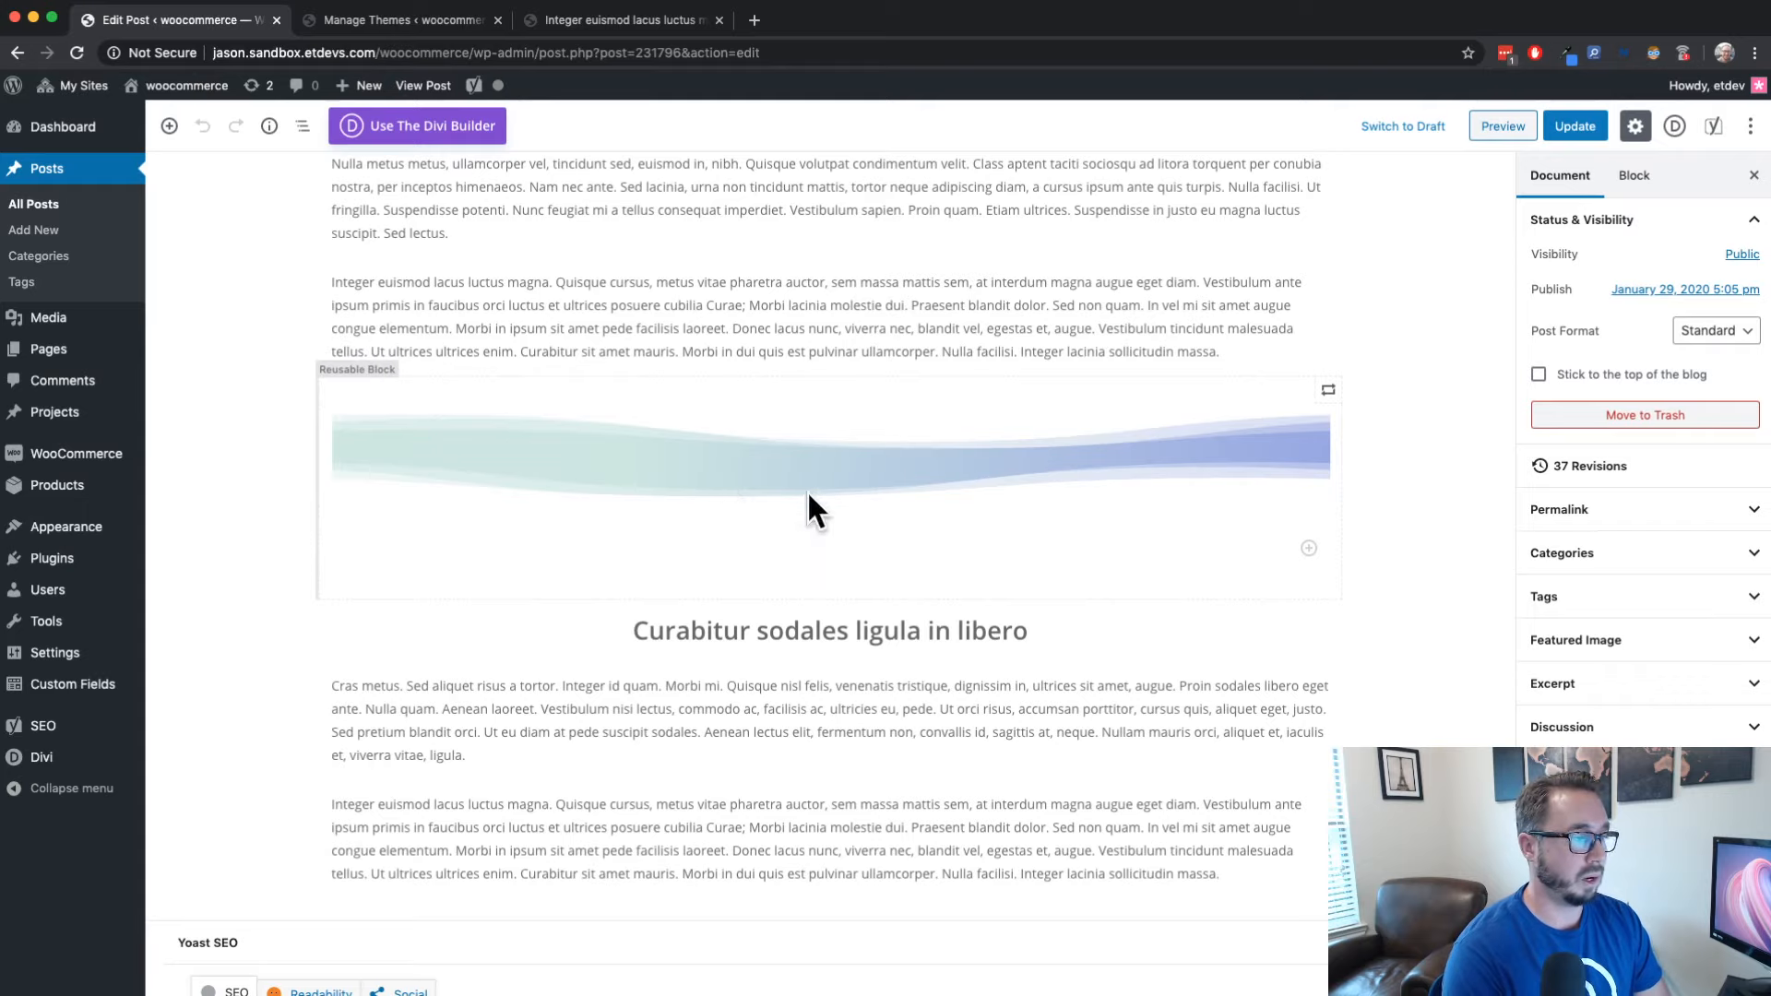
click(763, 467)
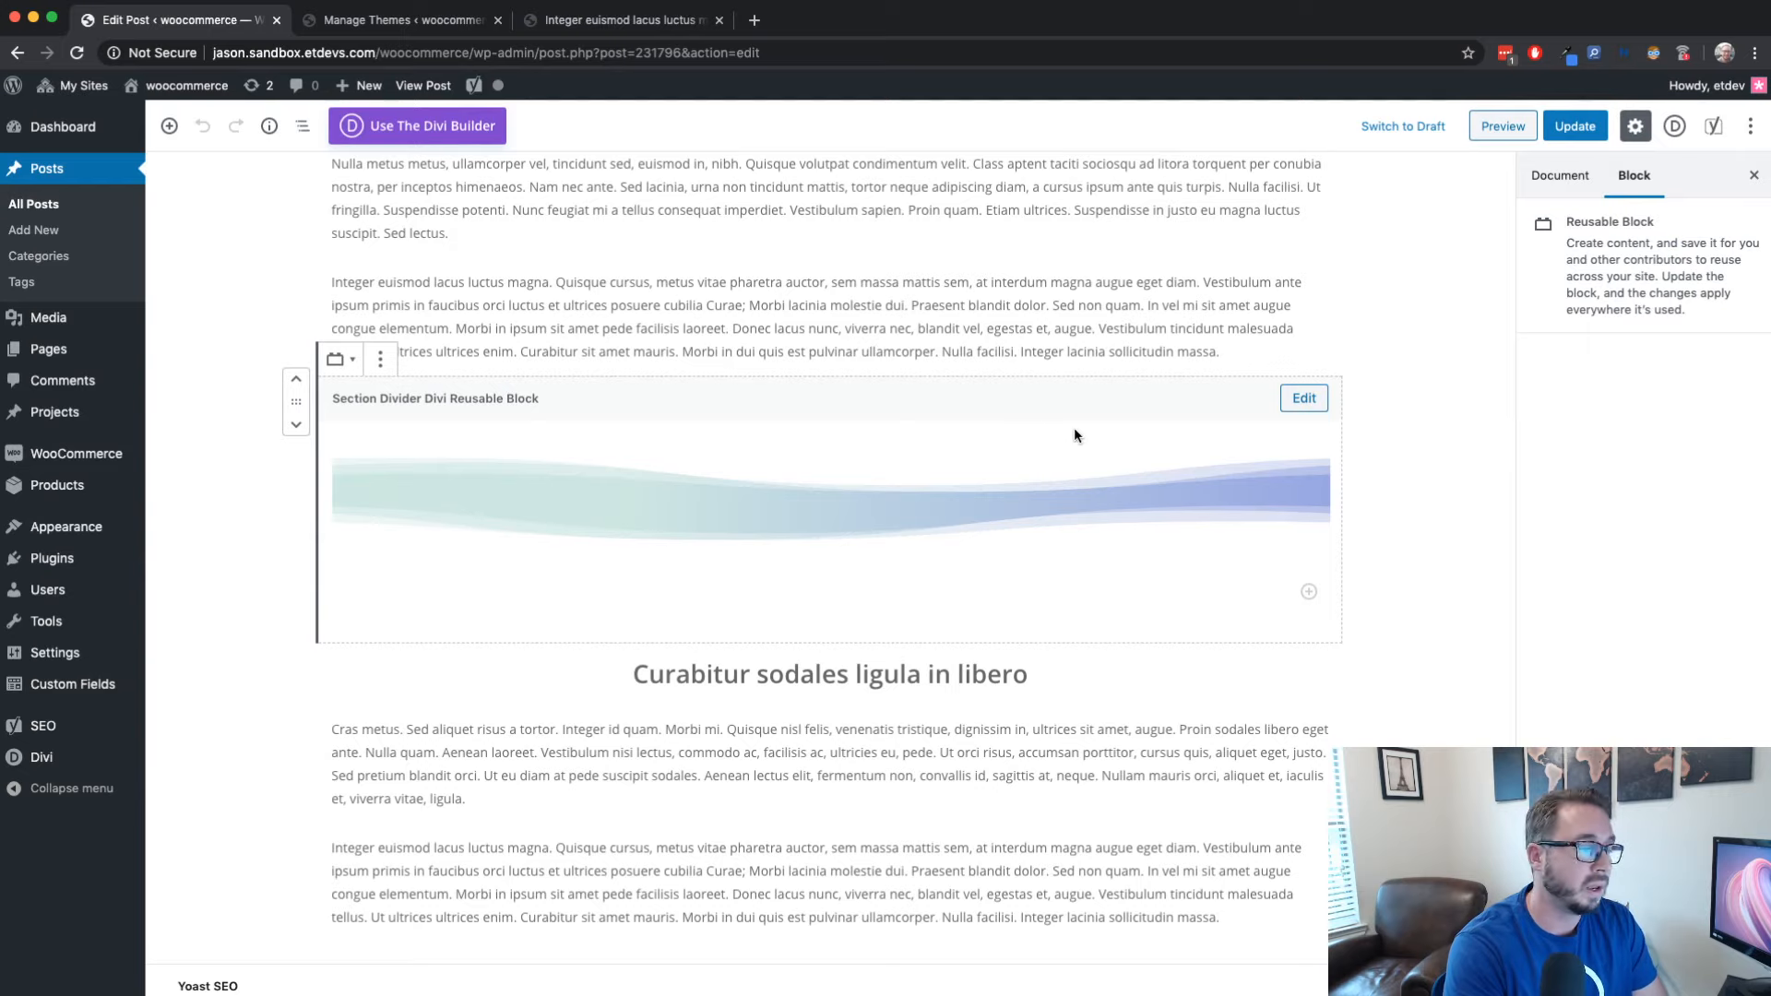
click(1393, 402)
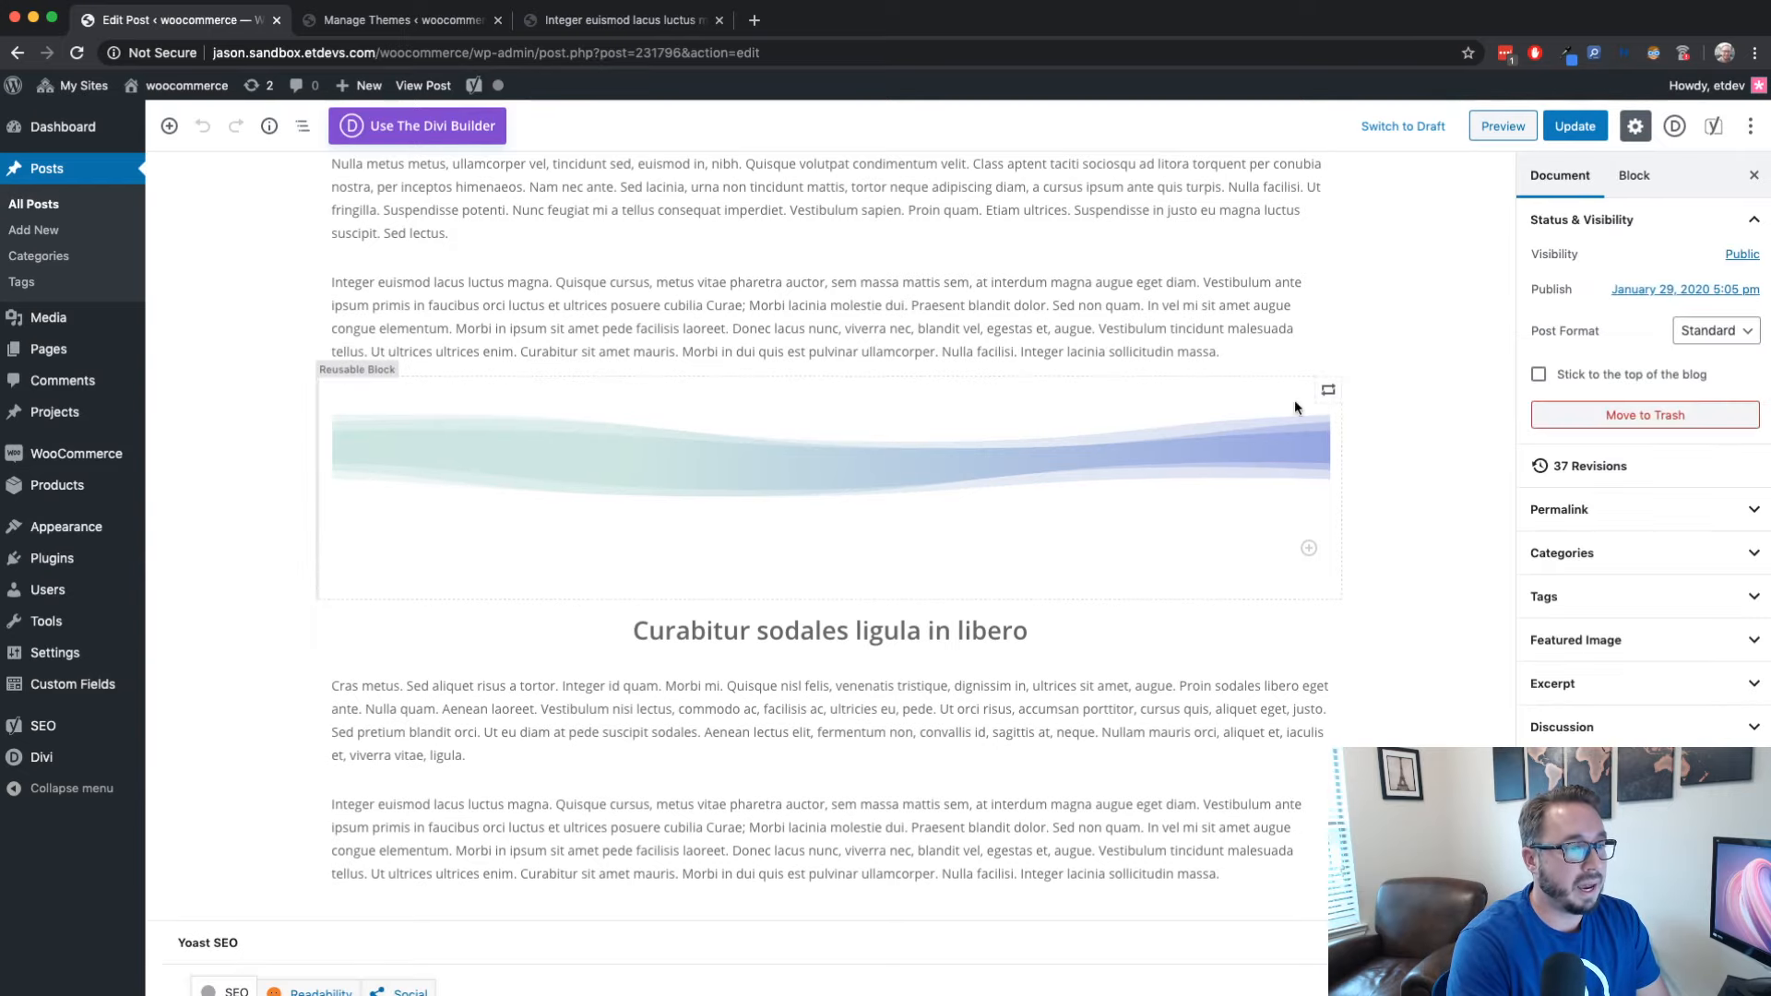
click(1099, 413)
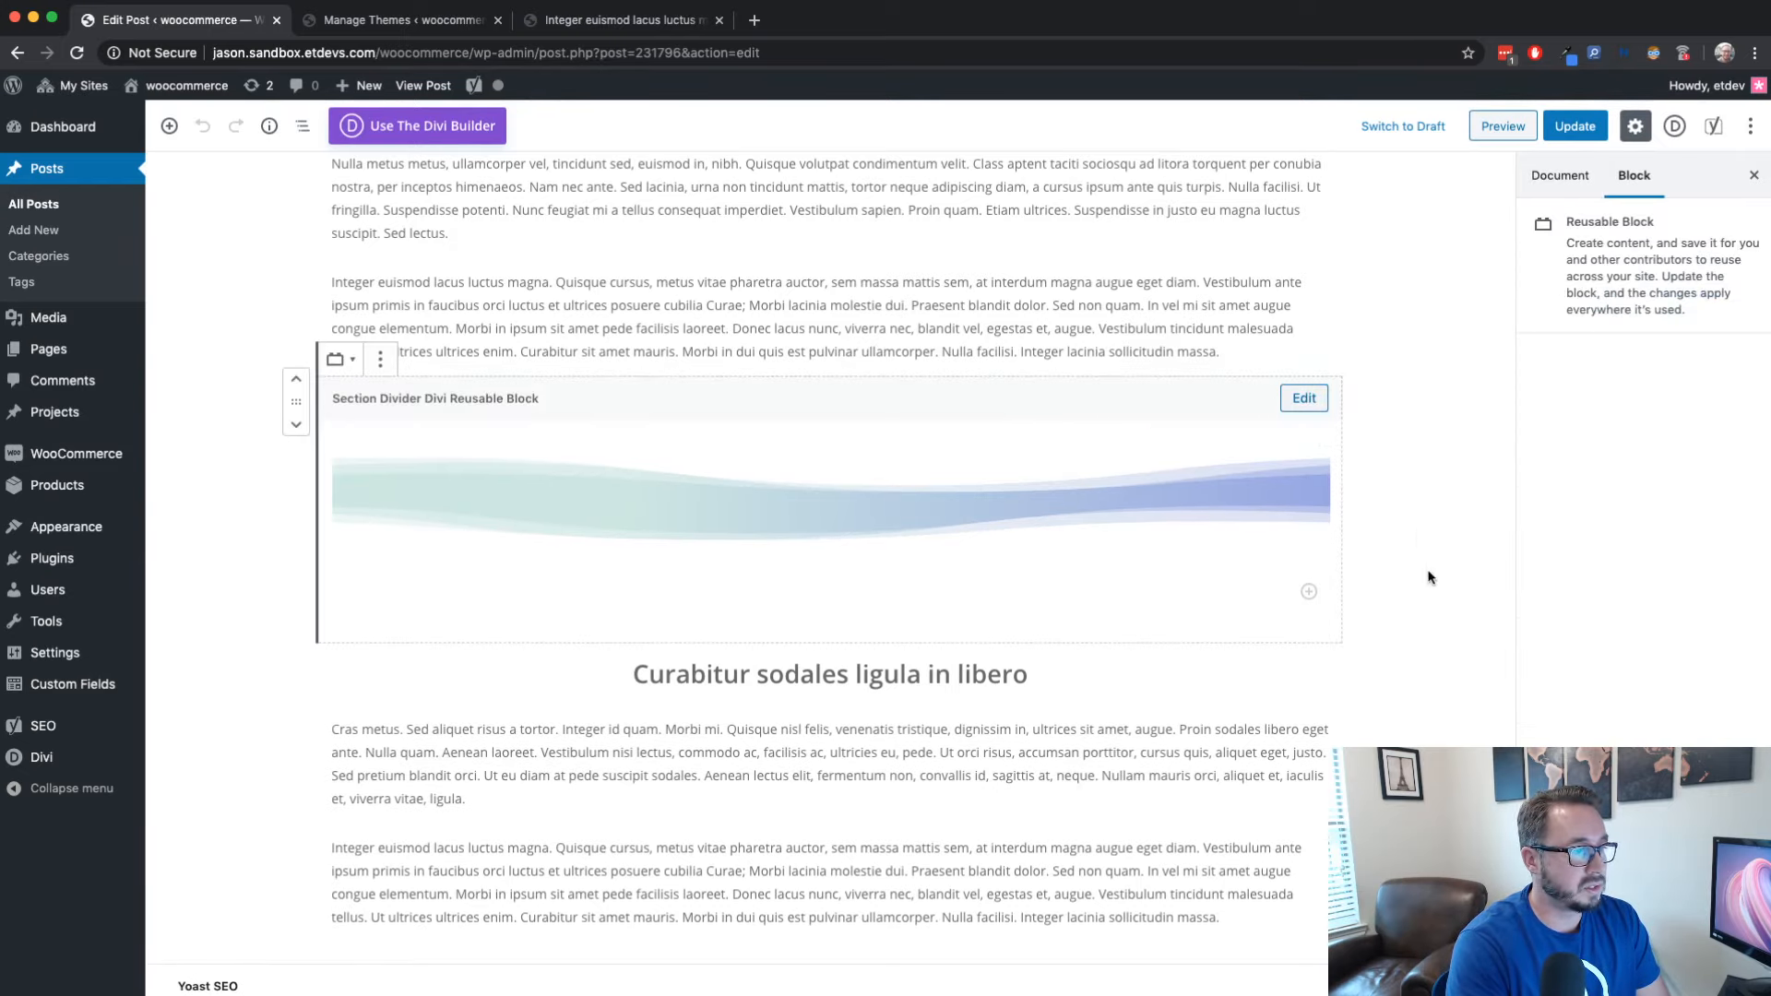
click(1425, 542)
Insert the Section Divider Divi Reusable Block between the last two paragraphs below the second heading
scroll(1427, 538, down, 4)
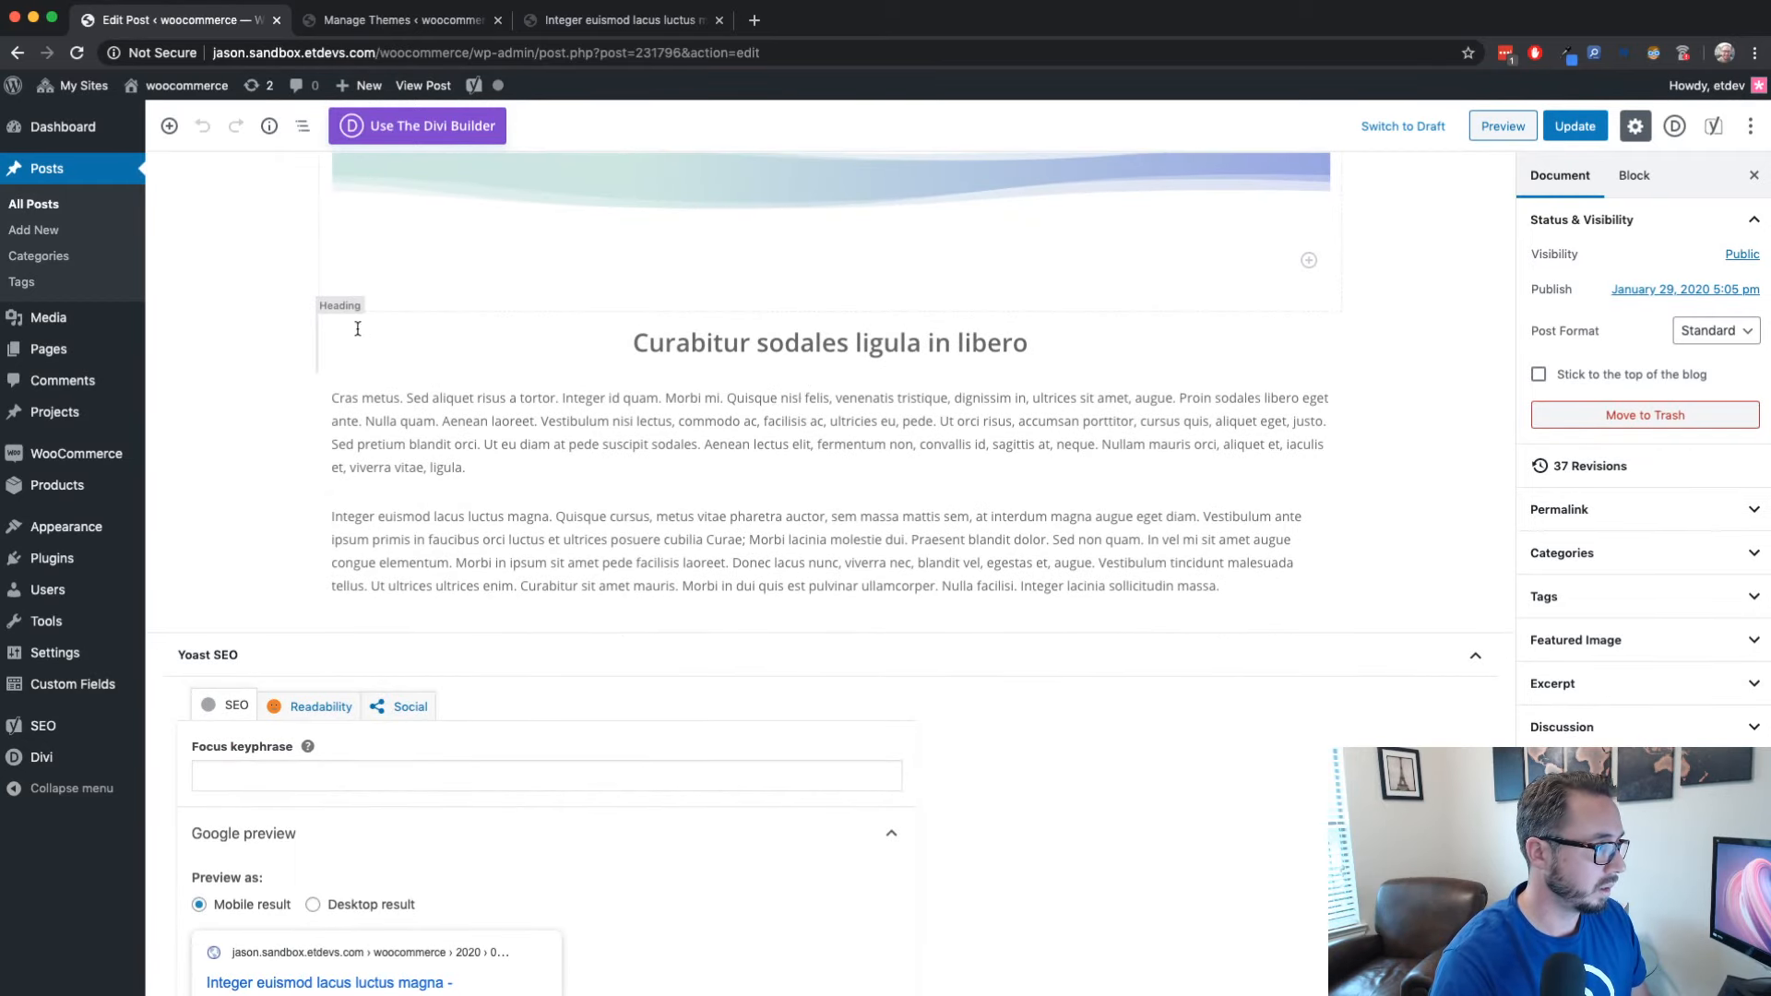
click(919, 579)
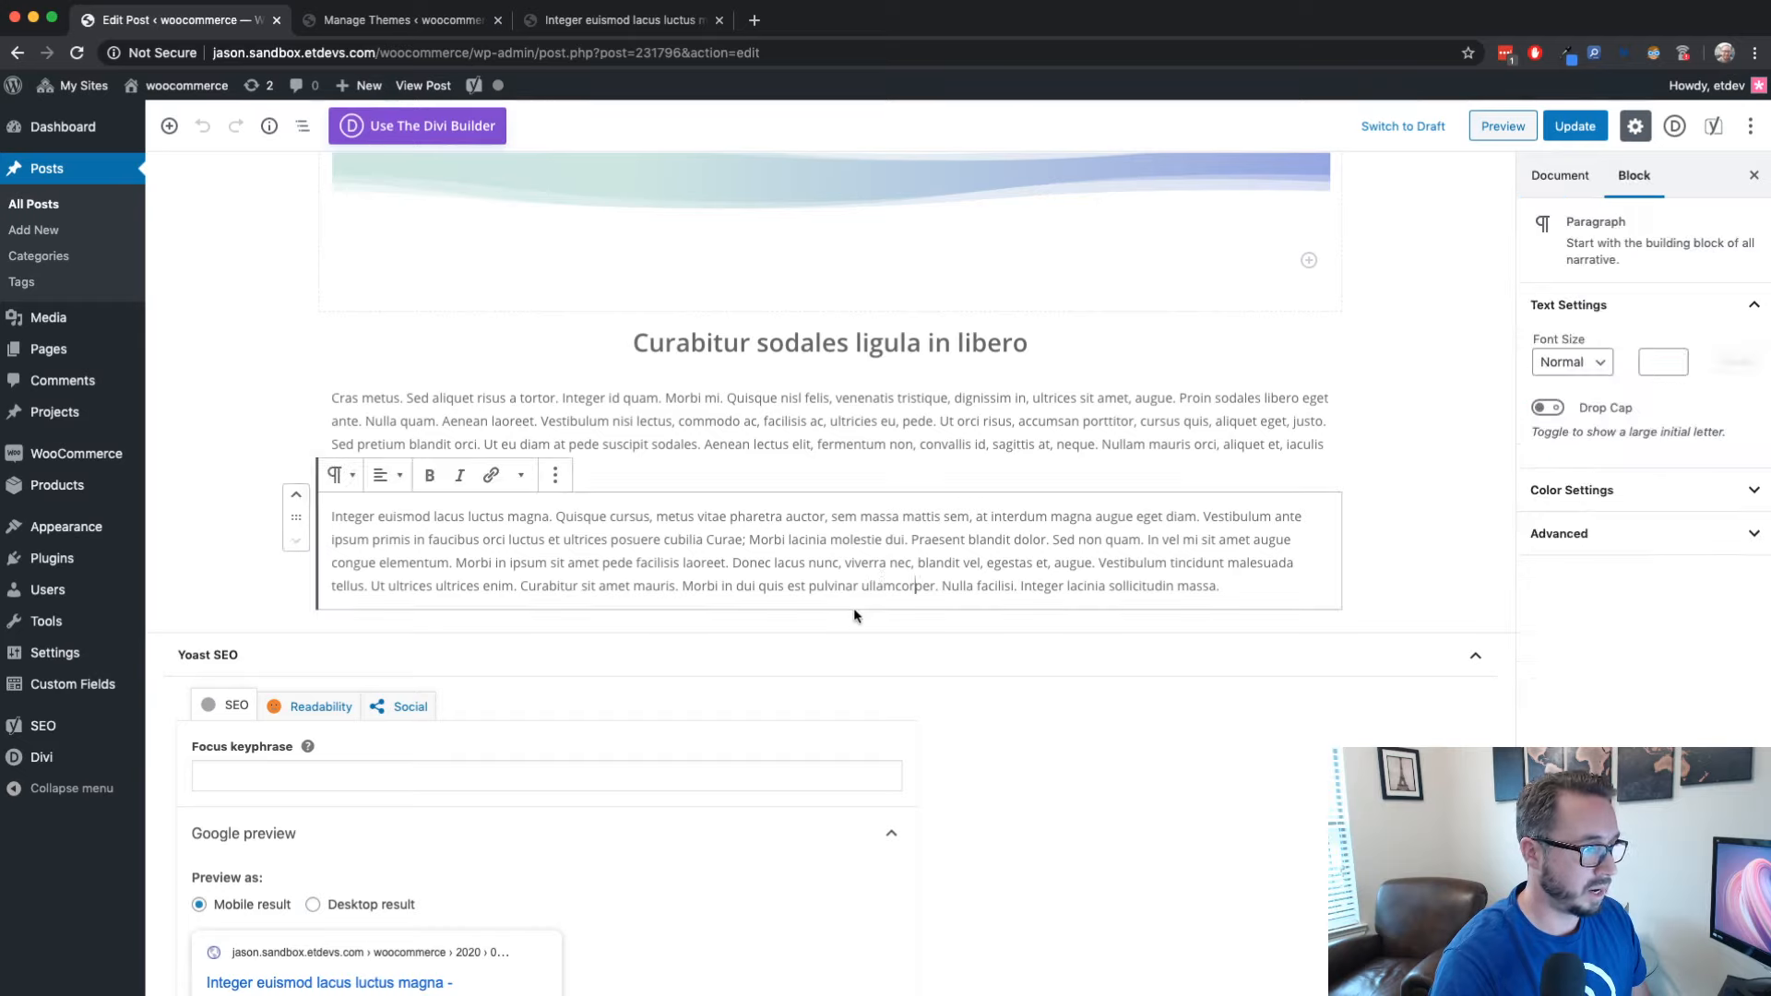
click(873, 444)
click(830, 490)
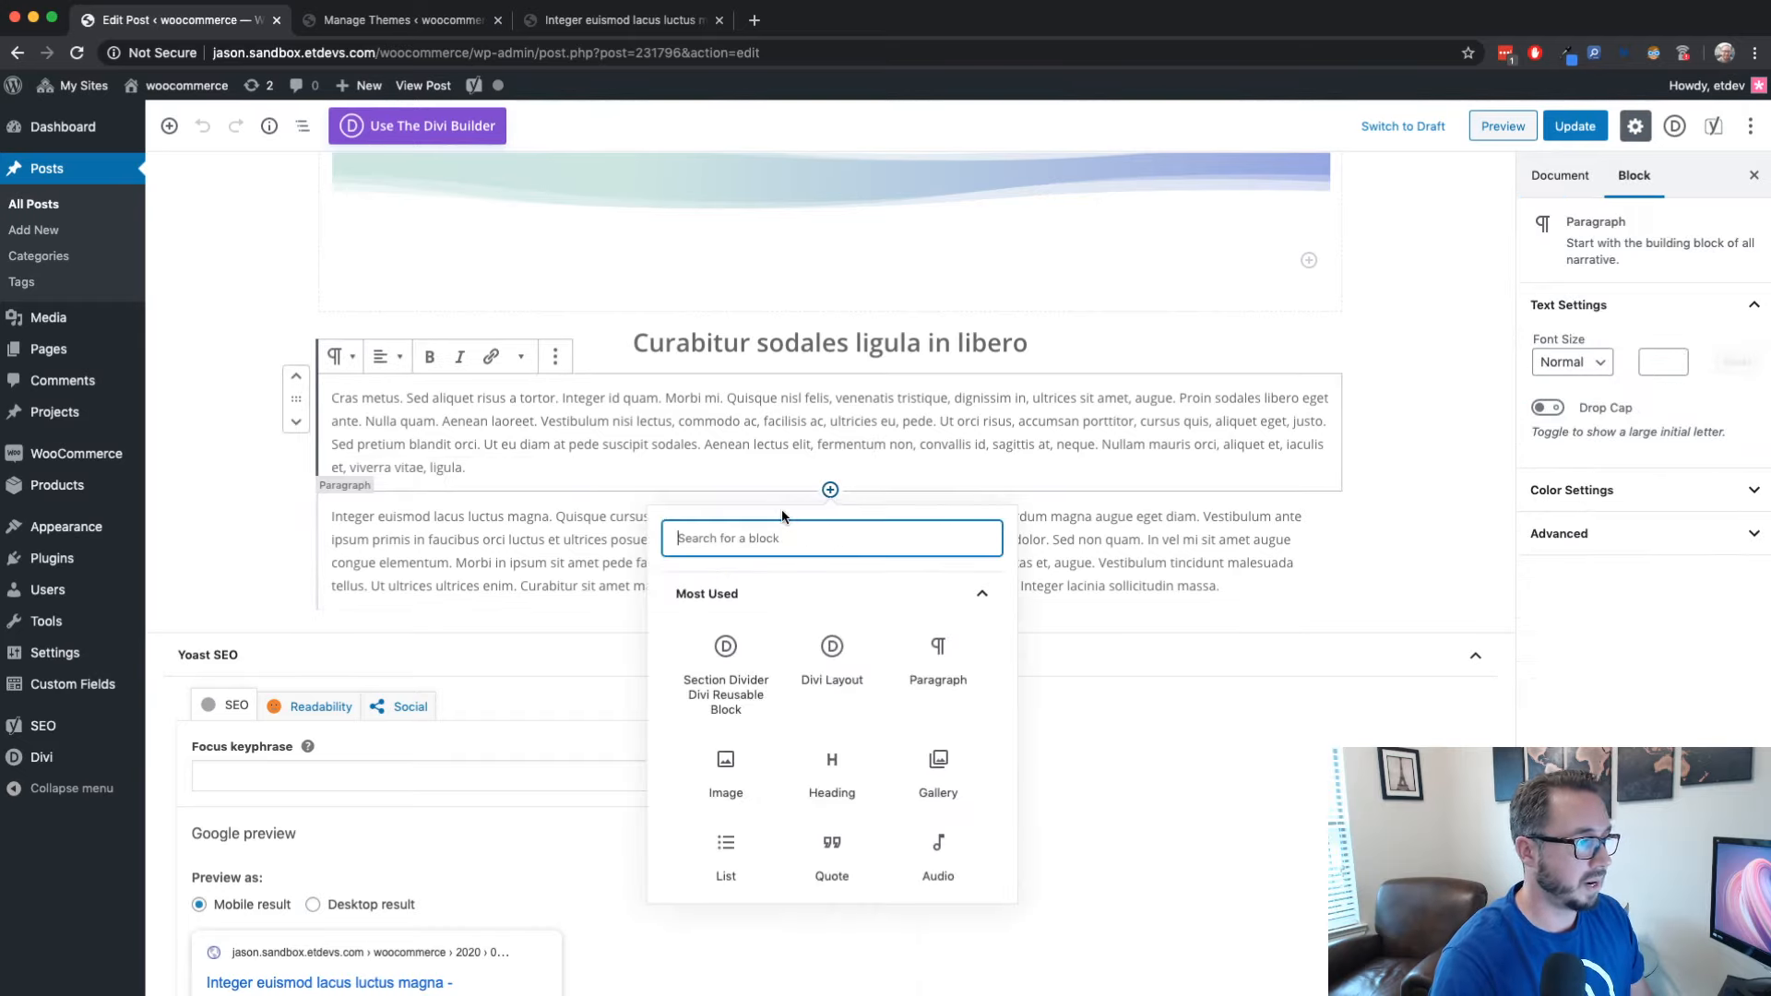
click(725, 659)
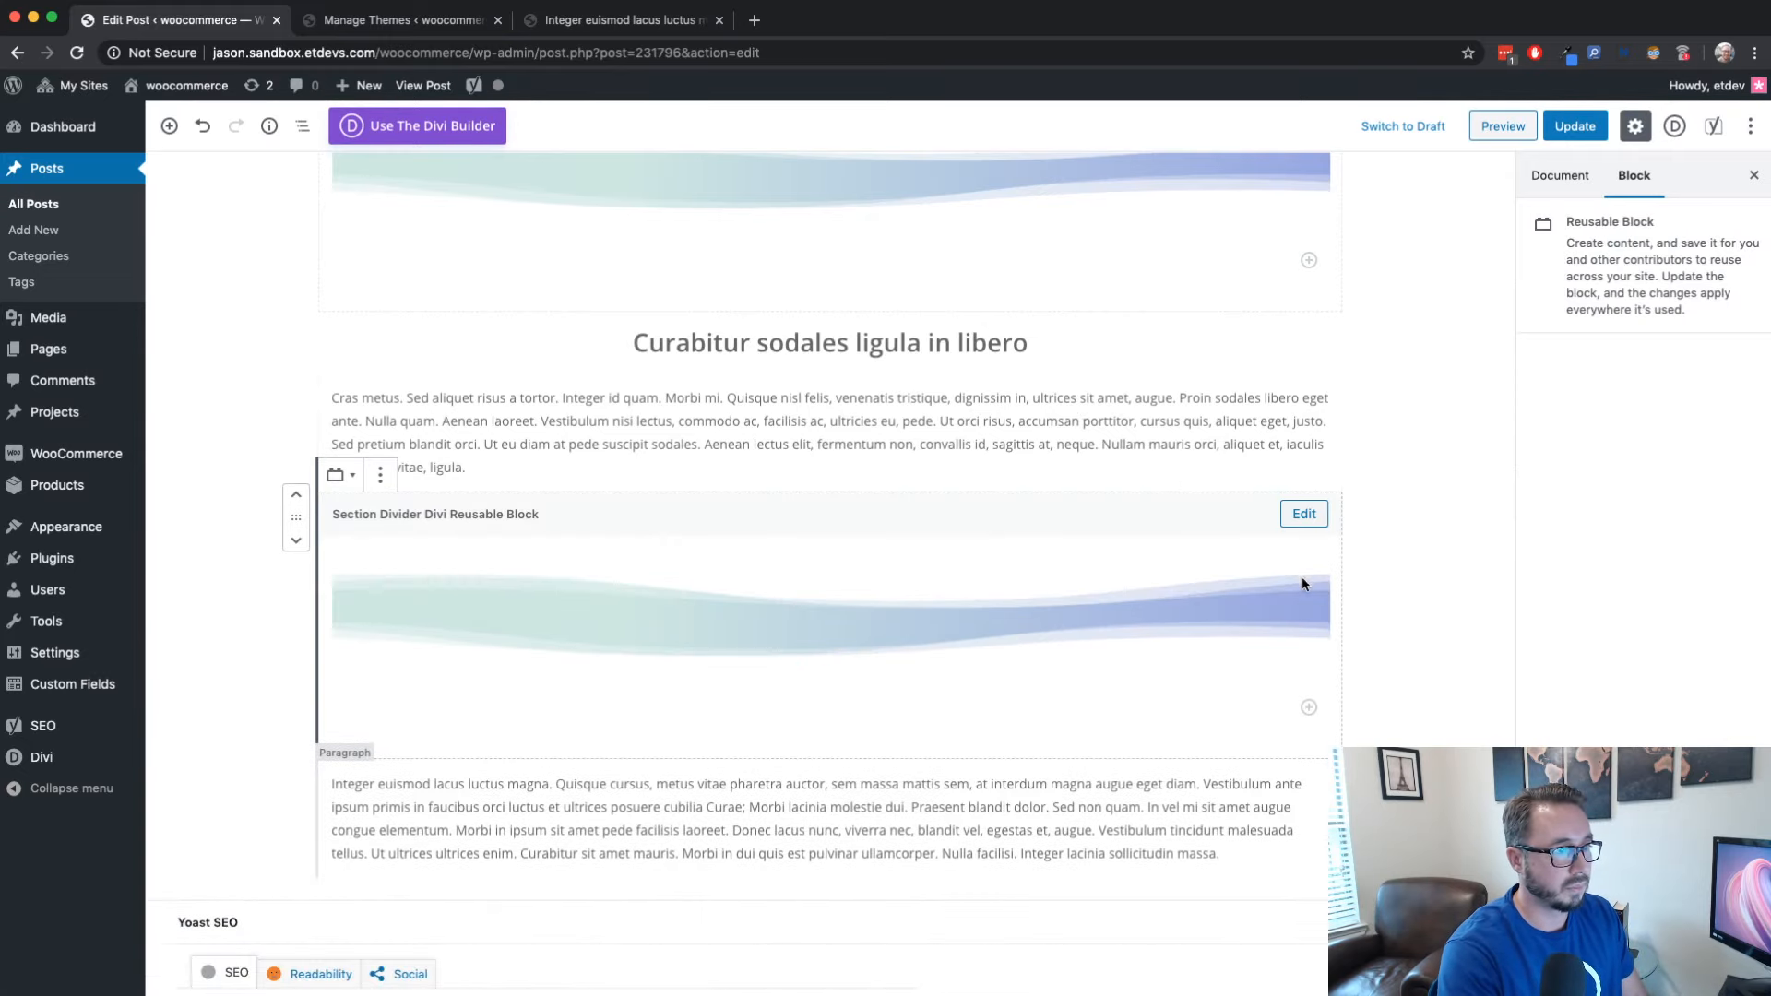
scroll(1080, 659, down, 2)
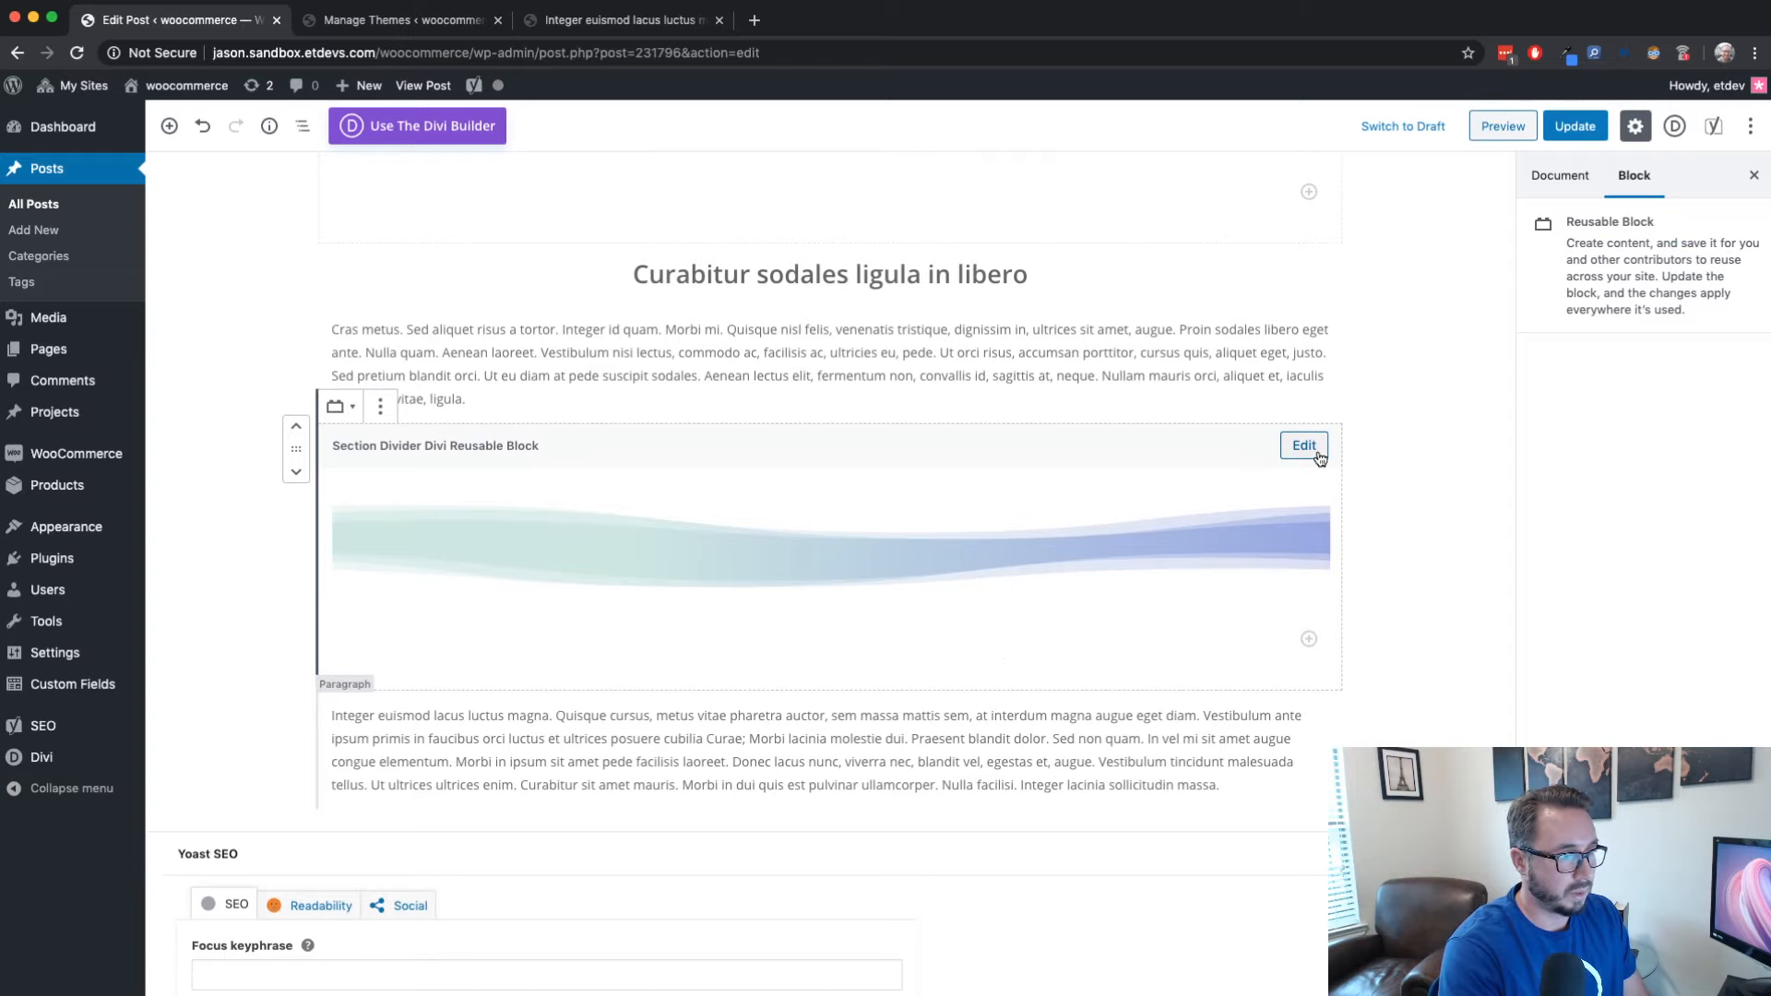
click(1405, 453)
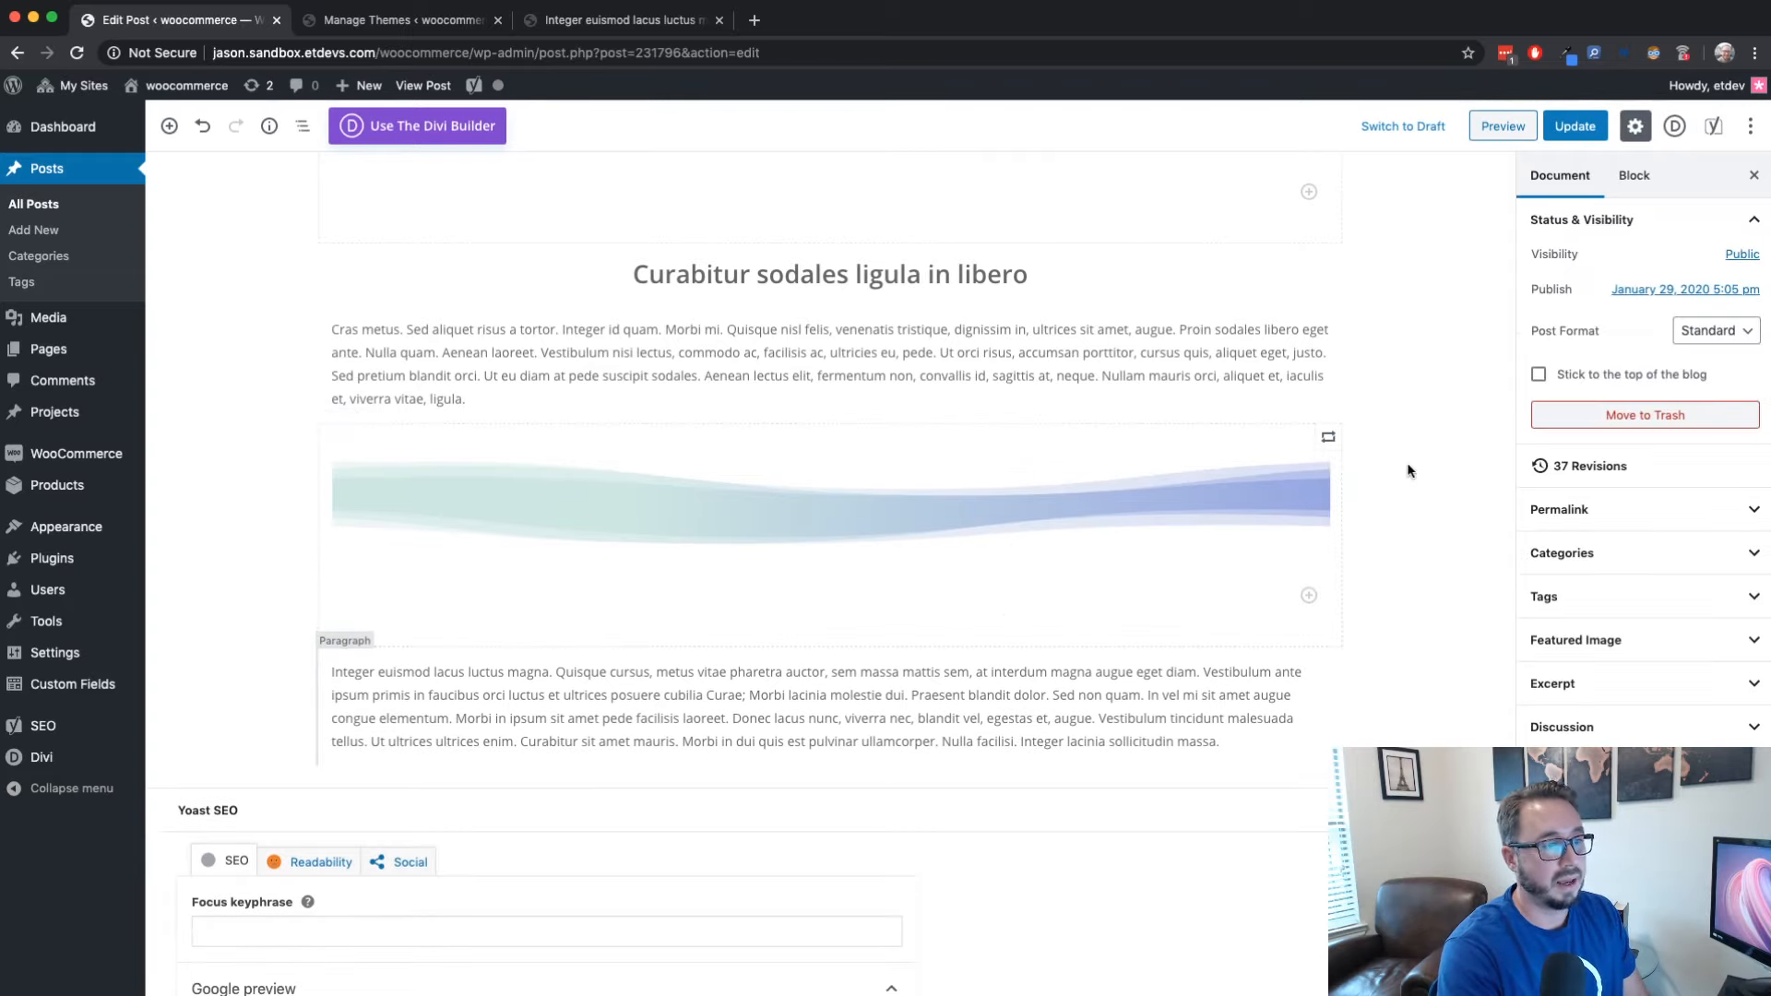
Convert the newly inserted wave divider to a regular block and compare it with the reusable one above the second heading
scroll(1266, 507, up, 1)
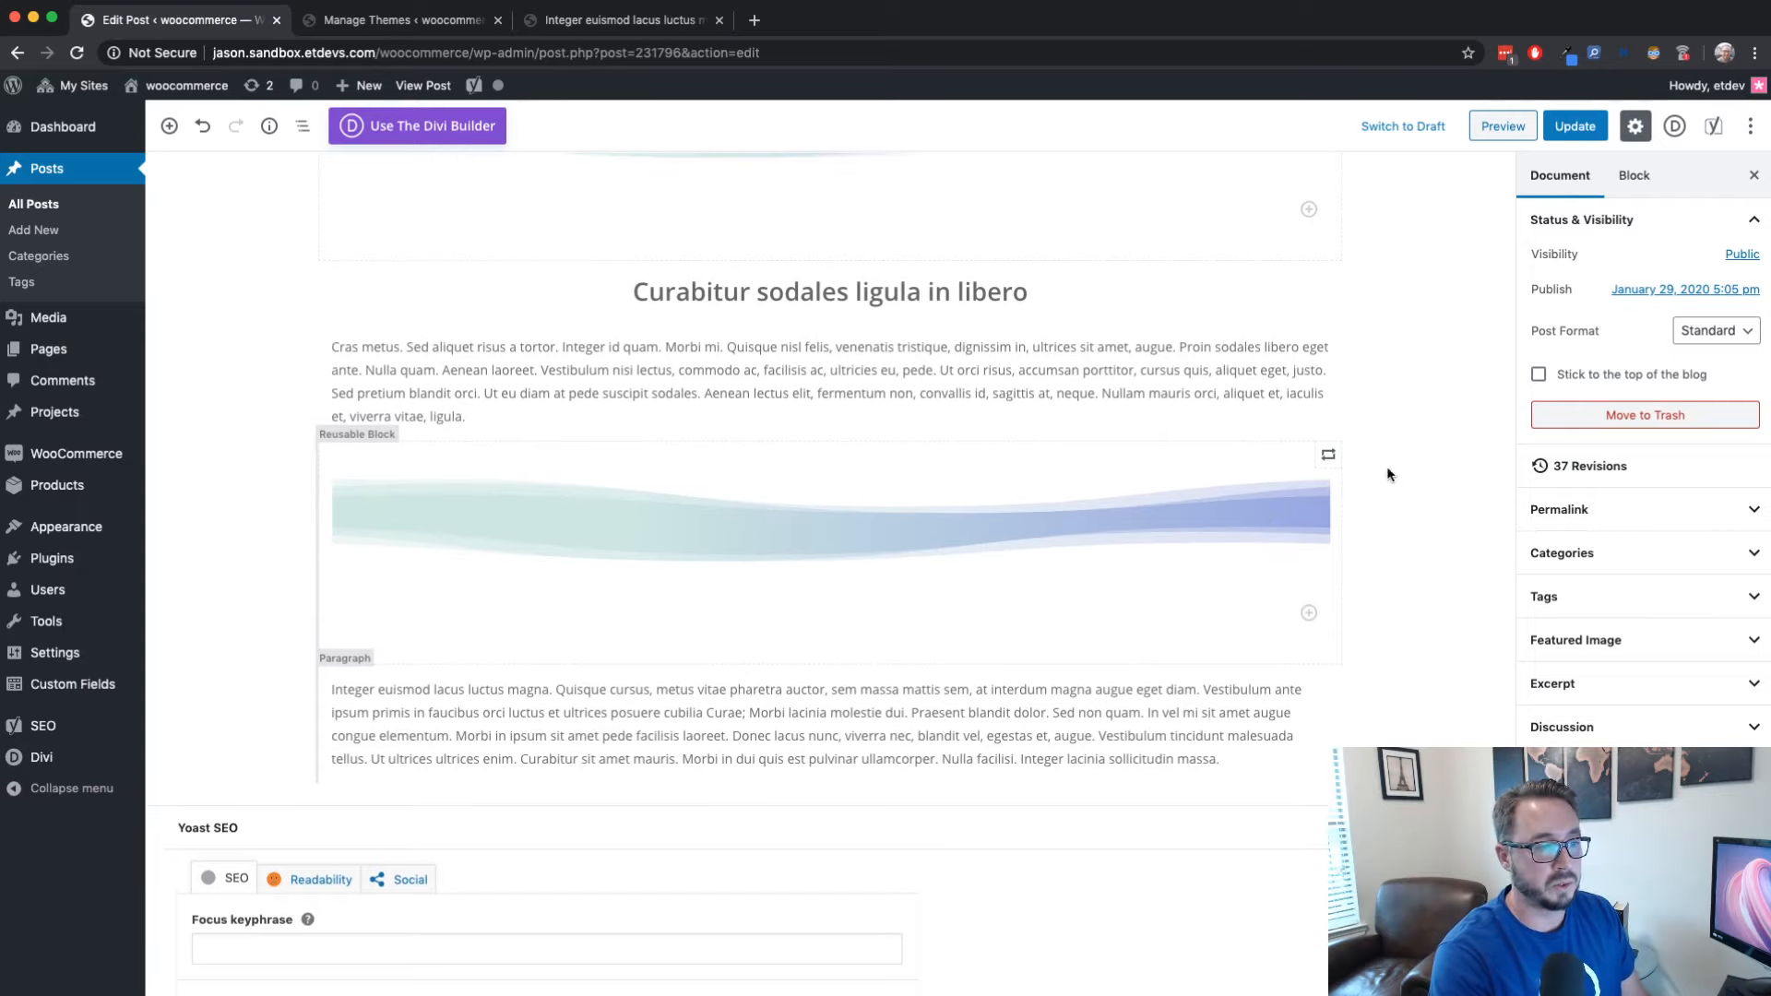
click(363, 433)
click(380, 417)
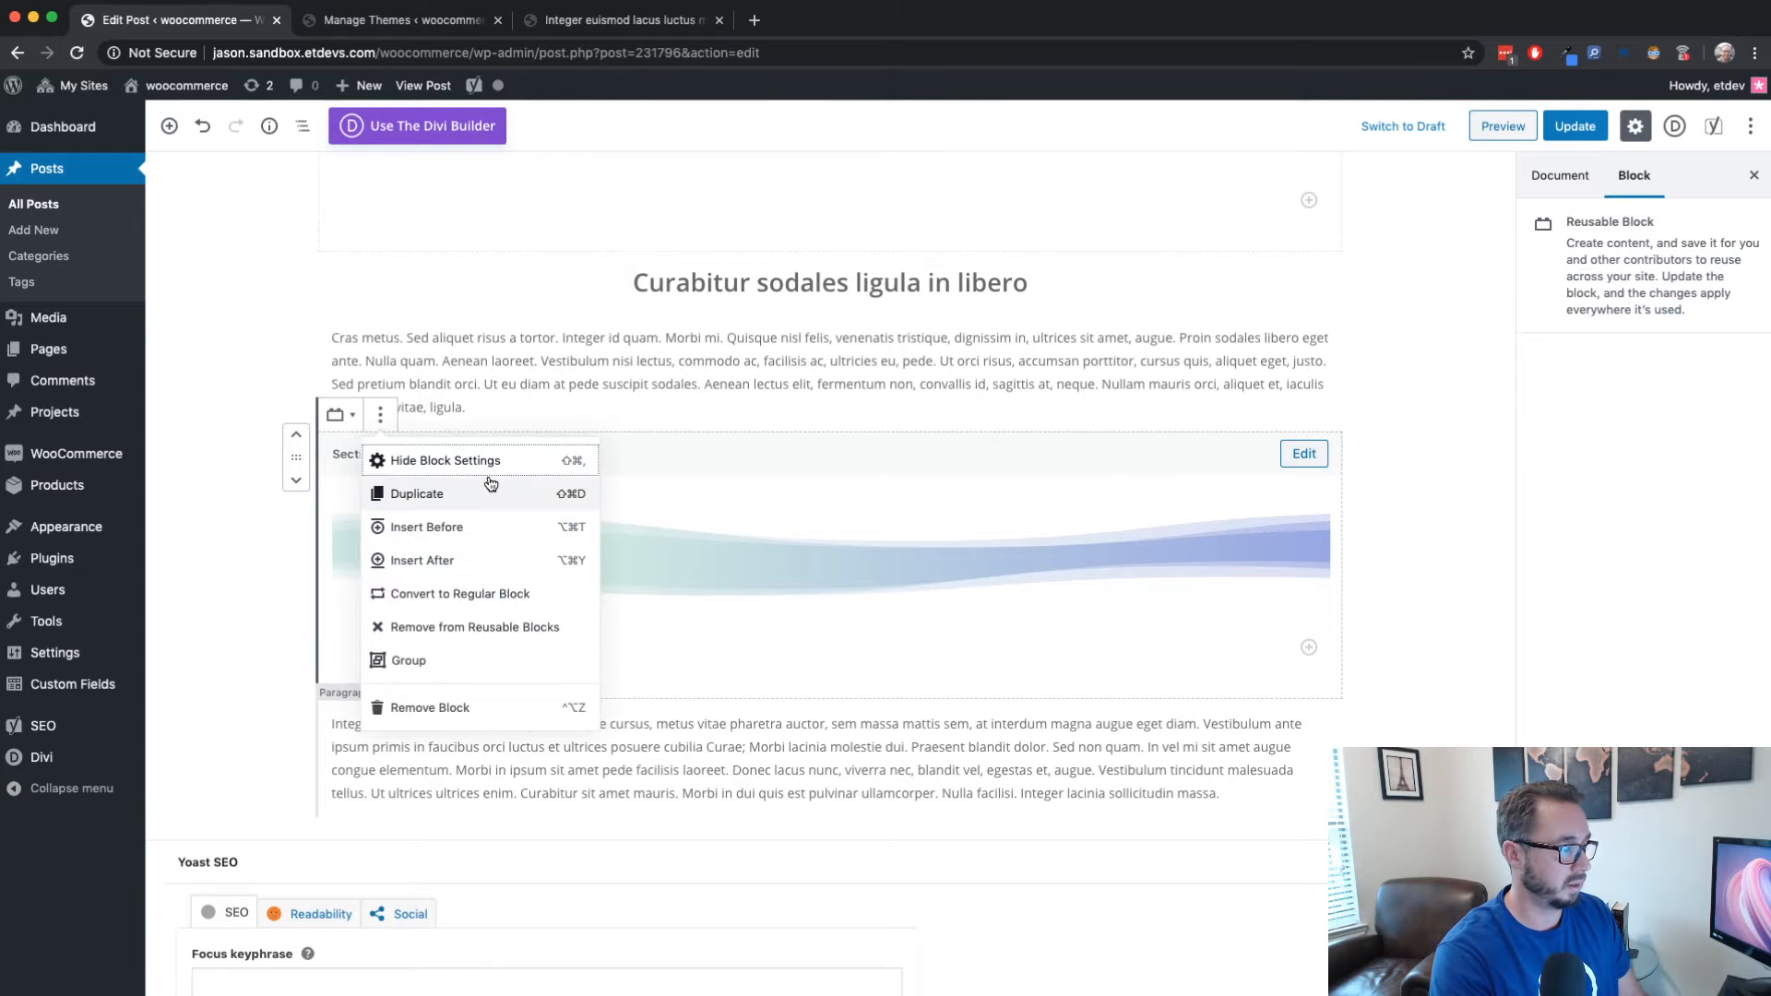
scroll(484, 589, up, 10)
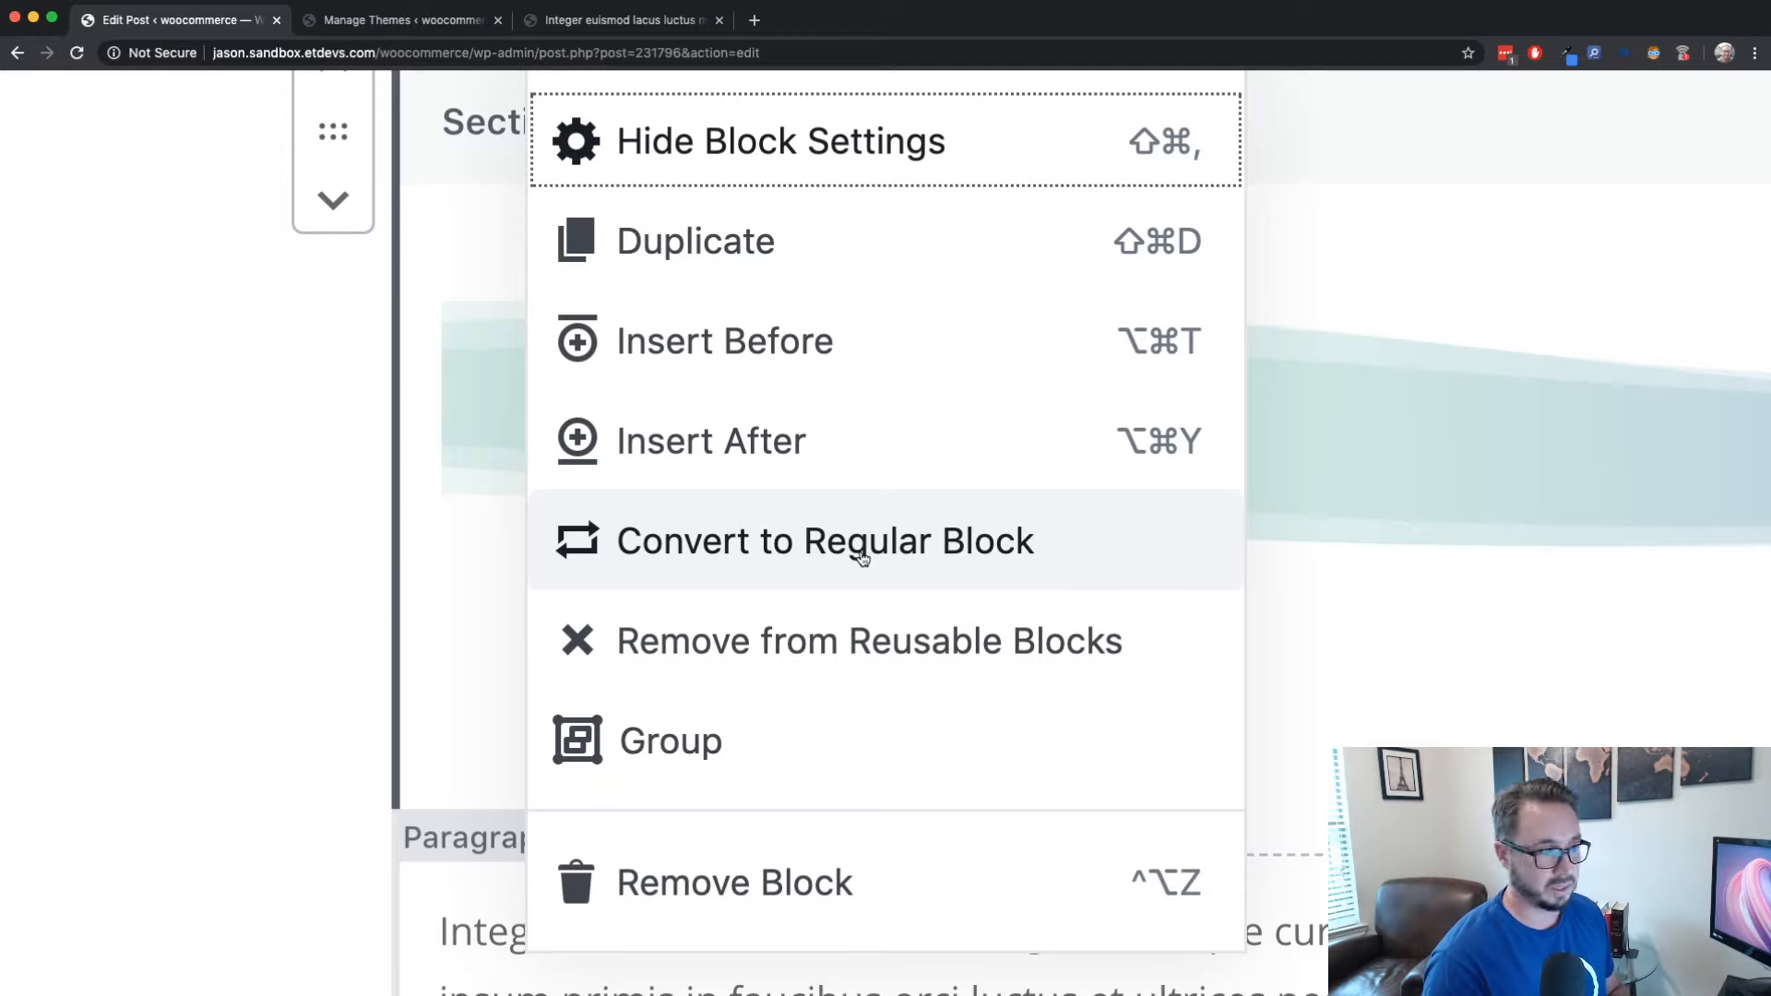
click(861, 544)
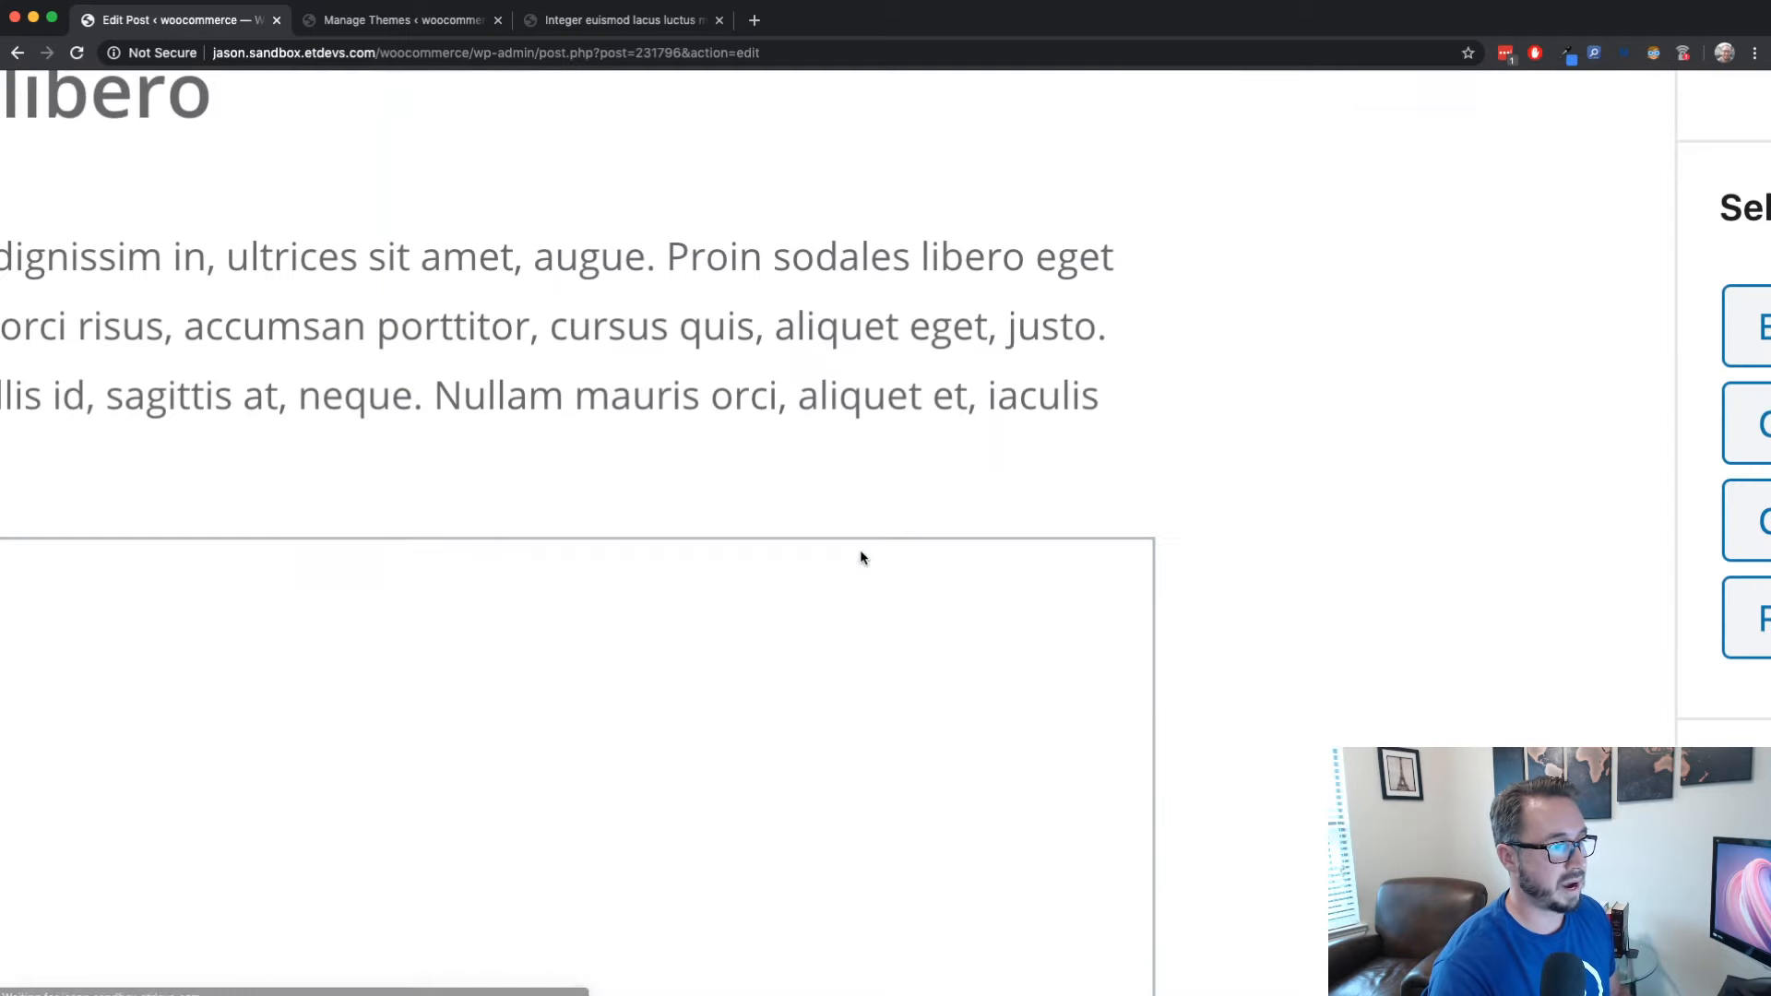
scroll(860, 558, down, 5)
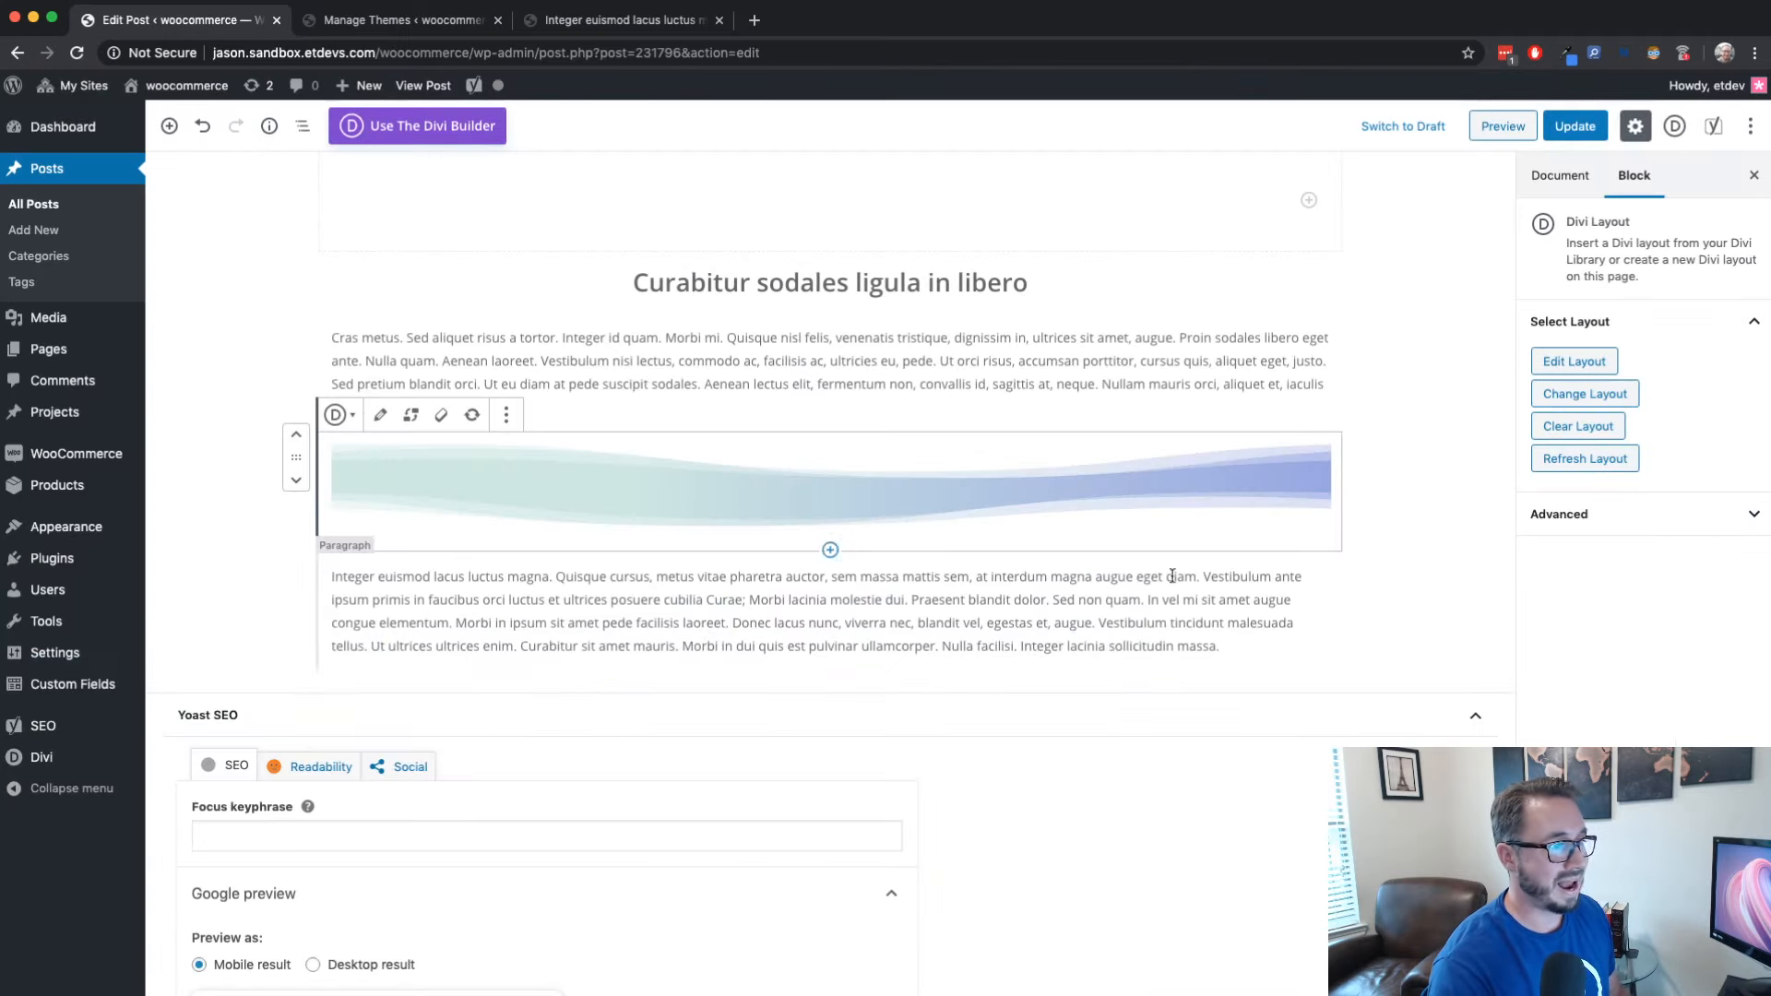
scroll(738, 518, up, 1)
scroll(738, 524, up, 3)
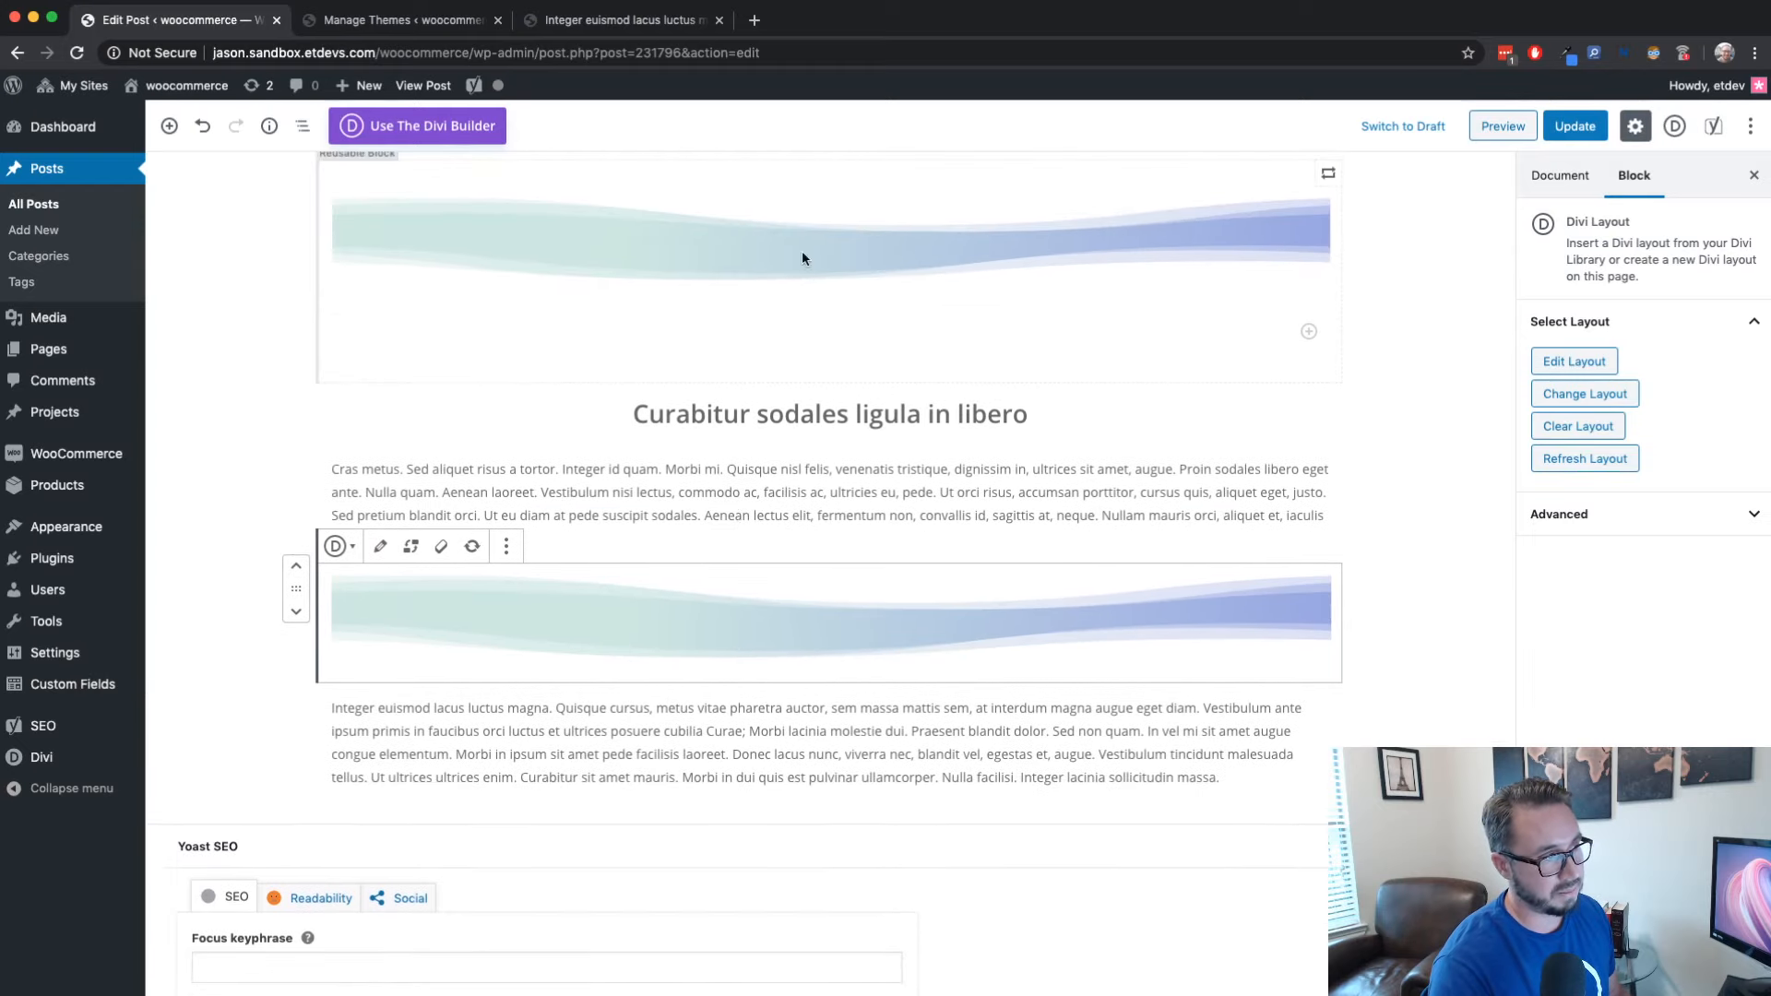
Open the converted wave divider's layout for editing and dismiss the layout library
scroll(553, 563, down, 2)
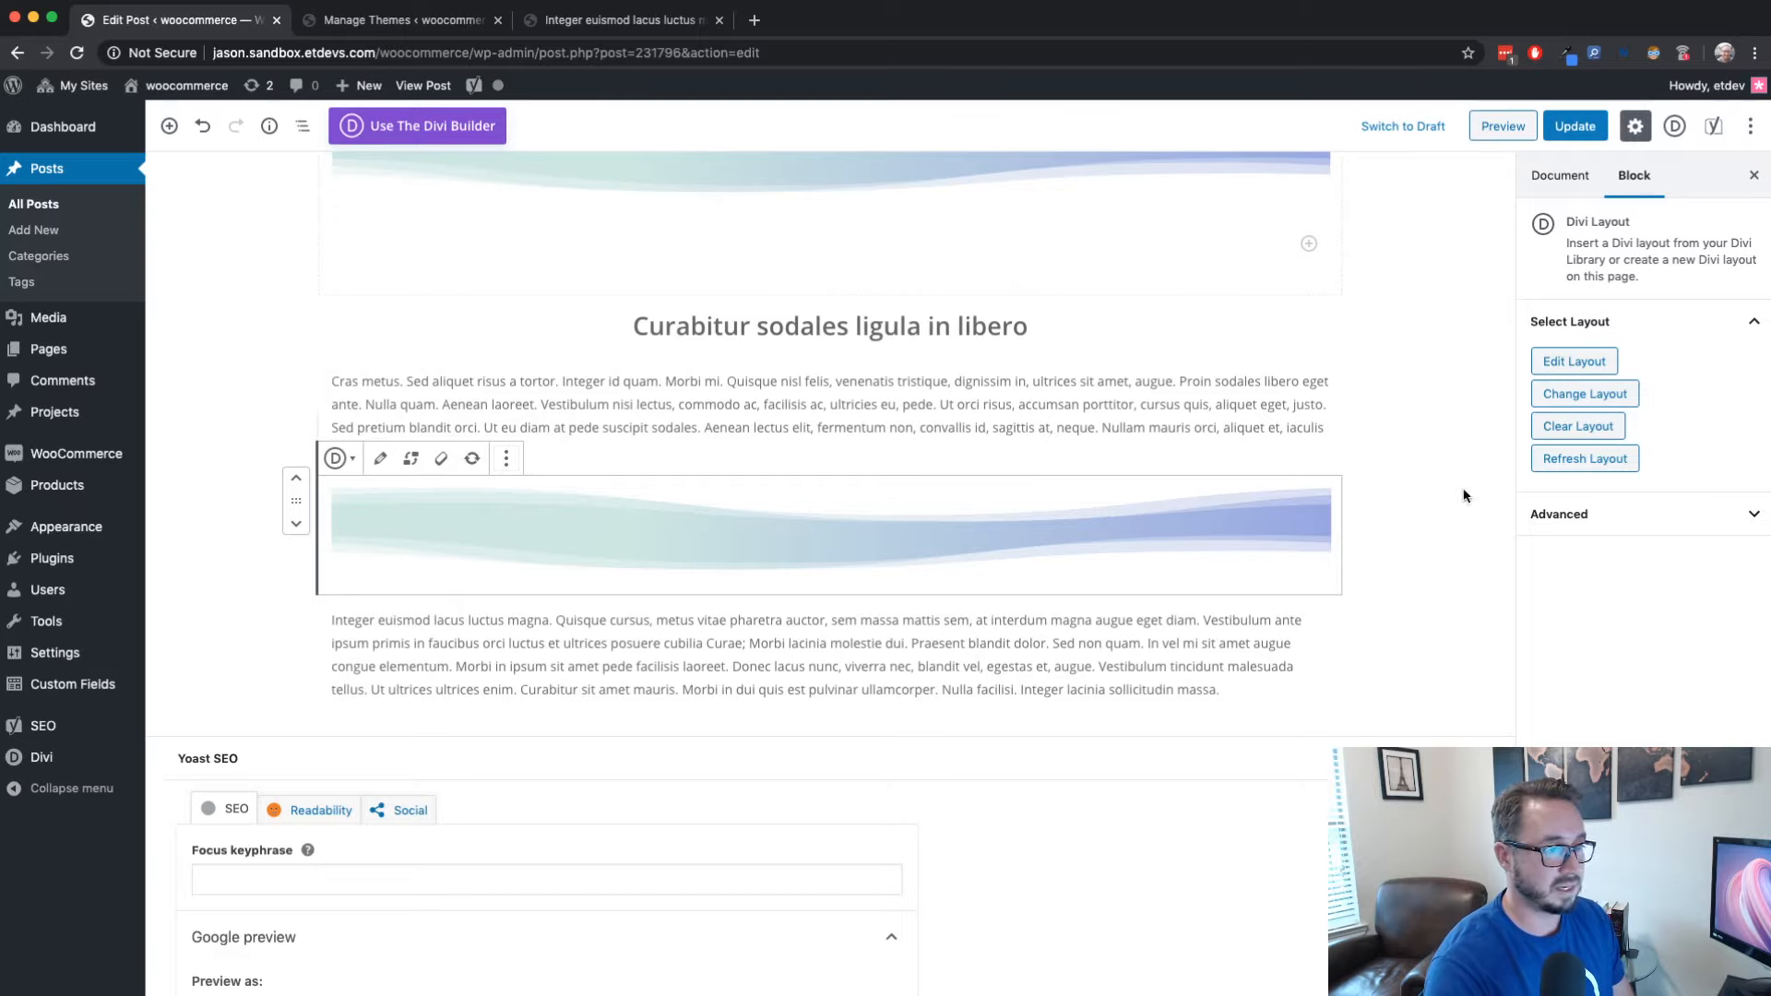
click(380, 460)
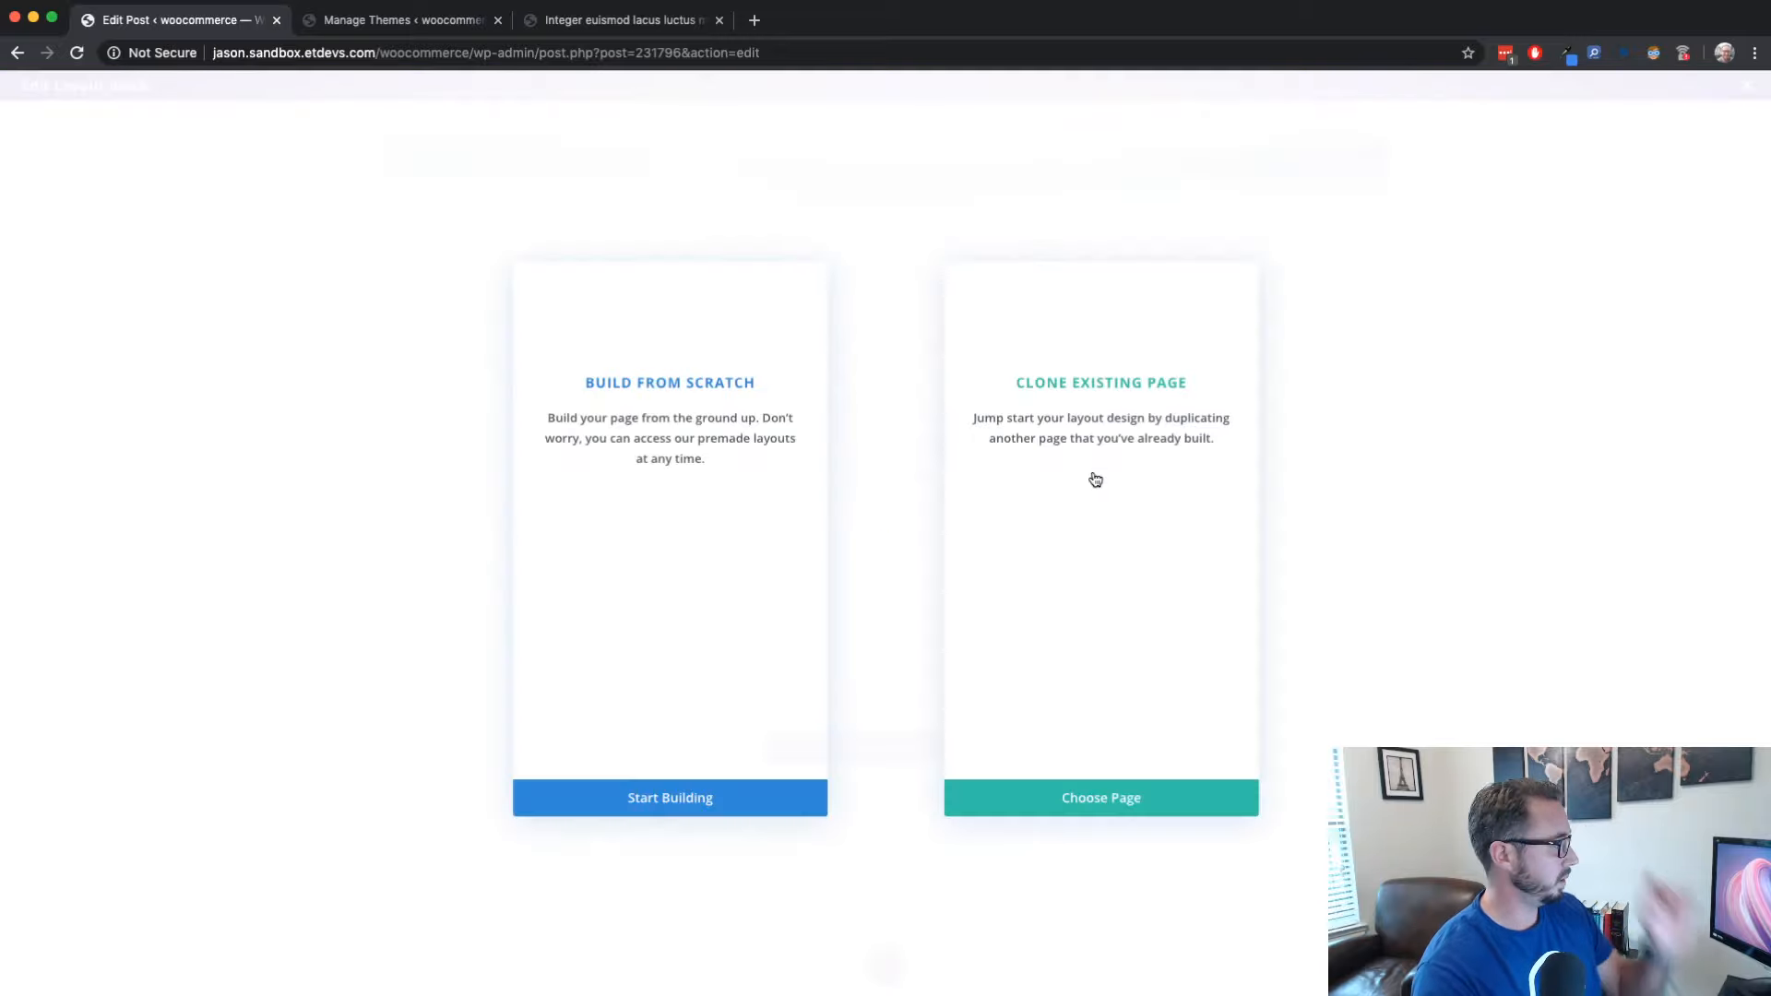
click(946, 471)
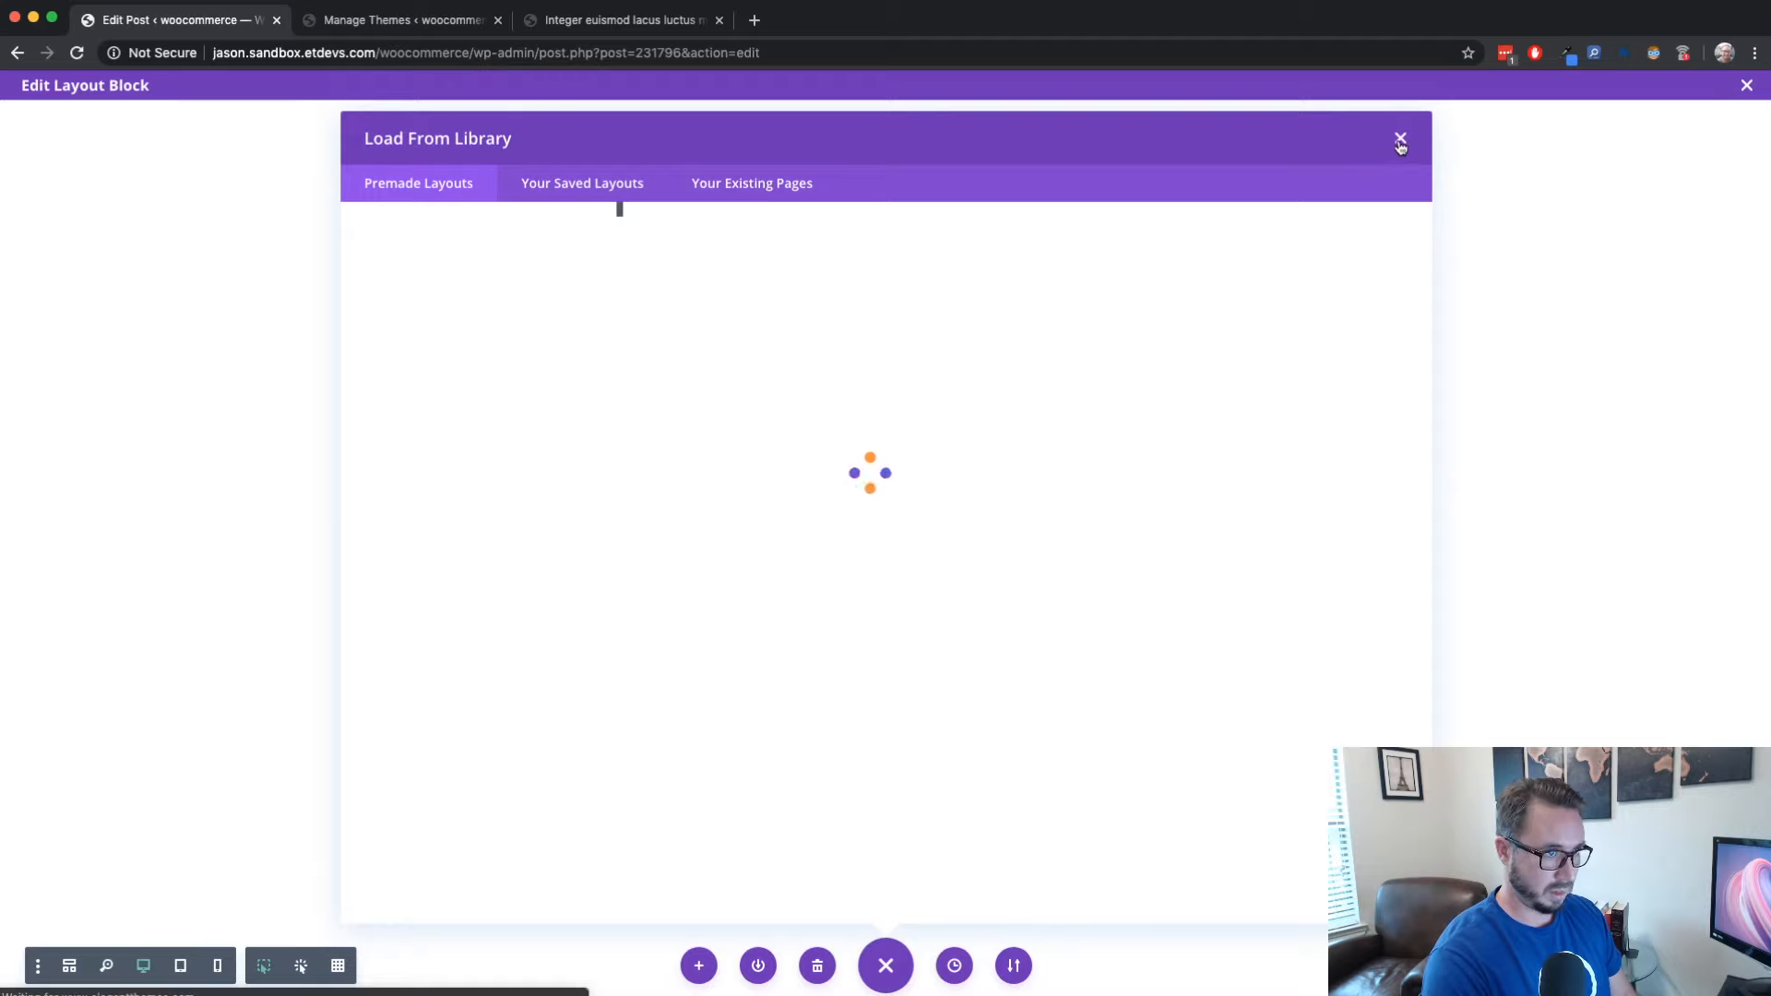
click(1400, 138)
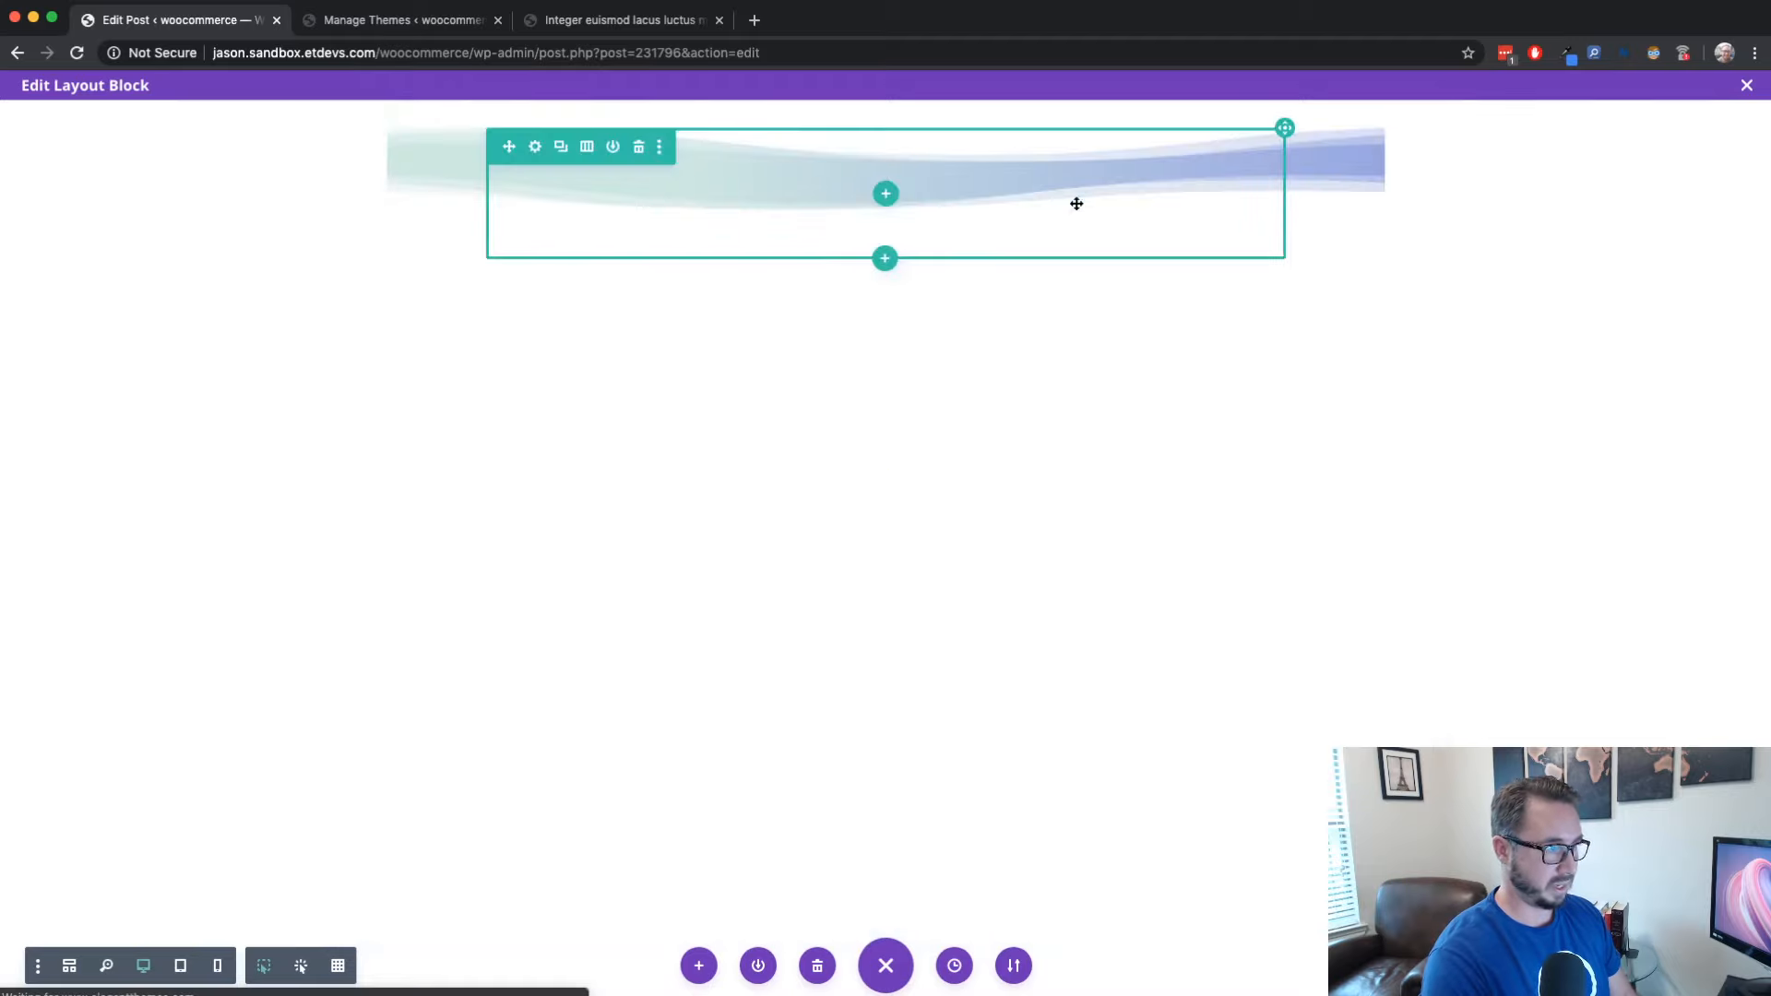
Insert a one-column row containing a Text module into the wave divider's section
click(885, 193)
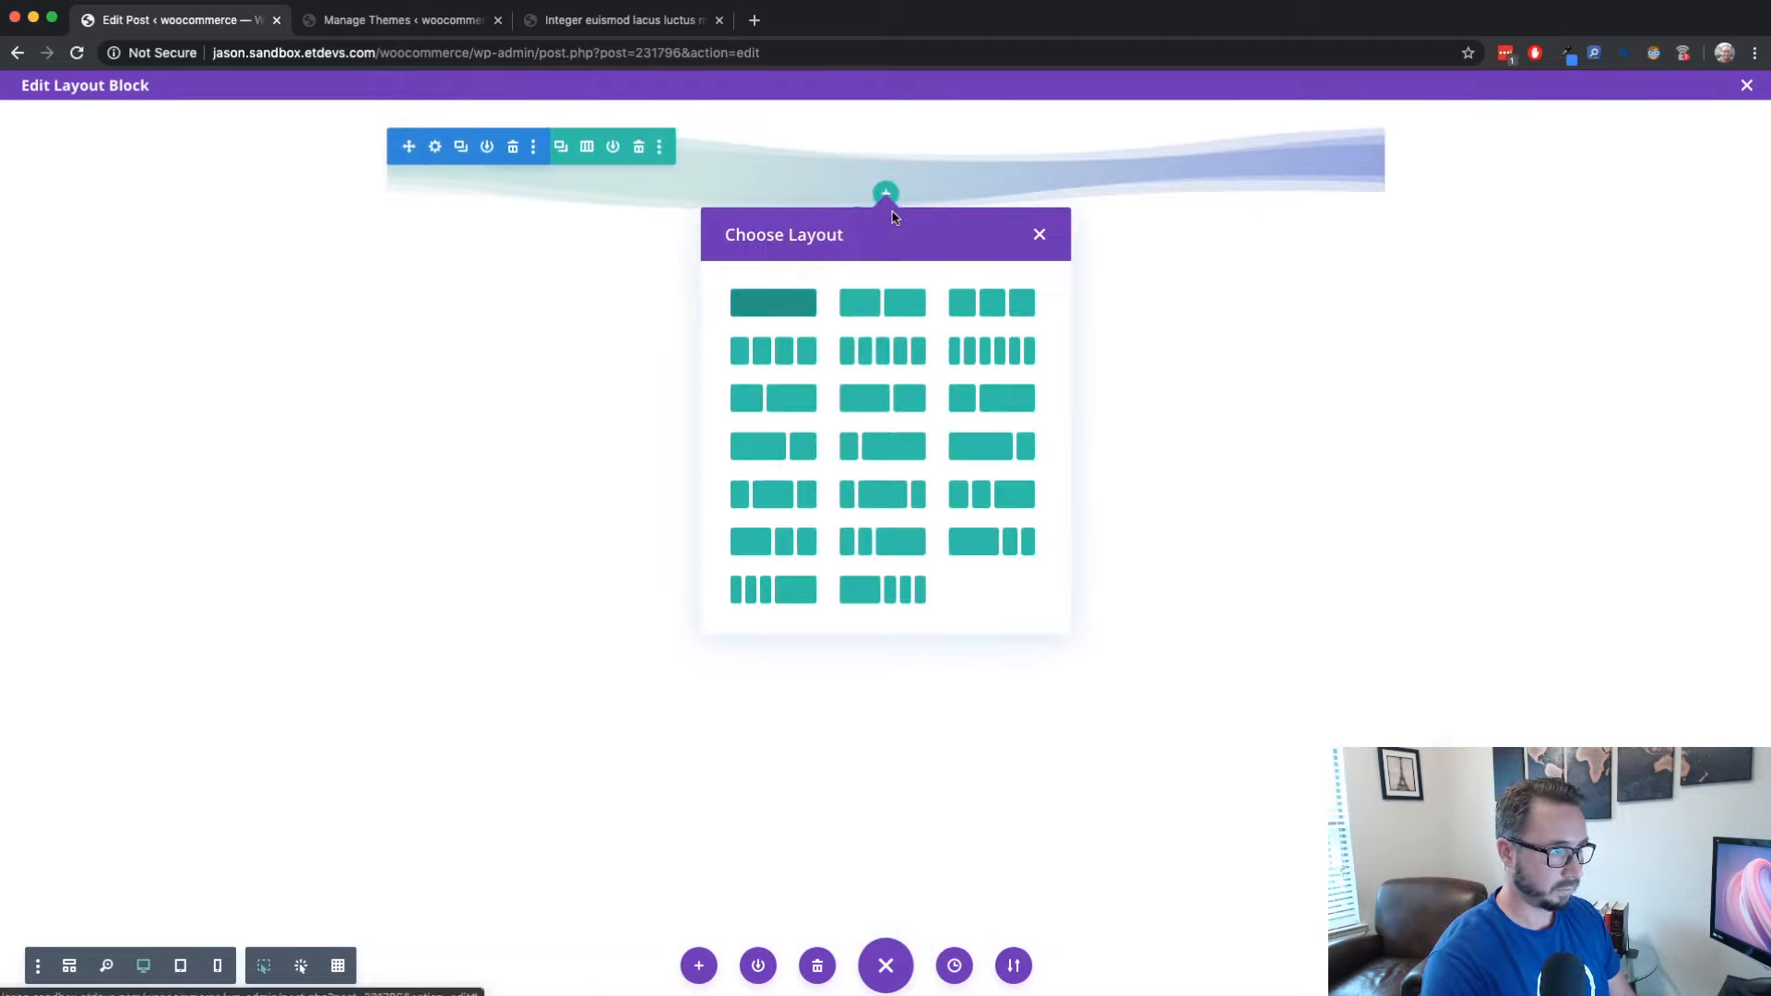
click(790, 302)
text(text)
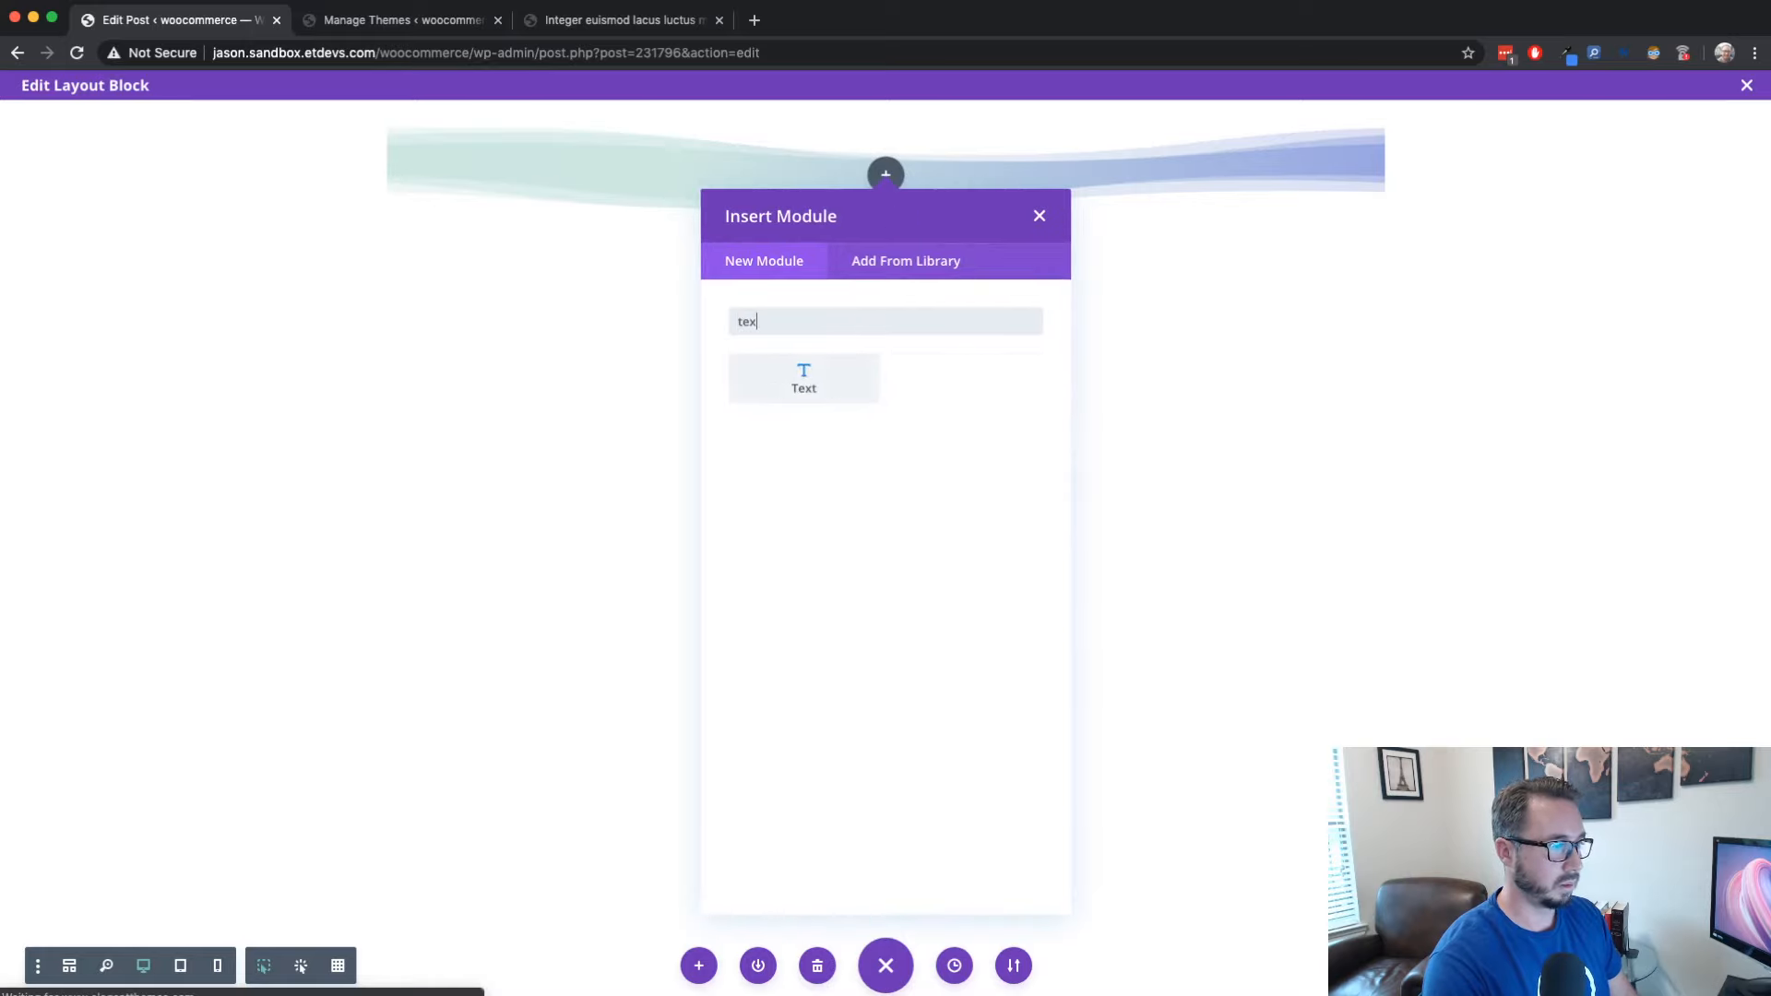
click(835, 381)
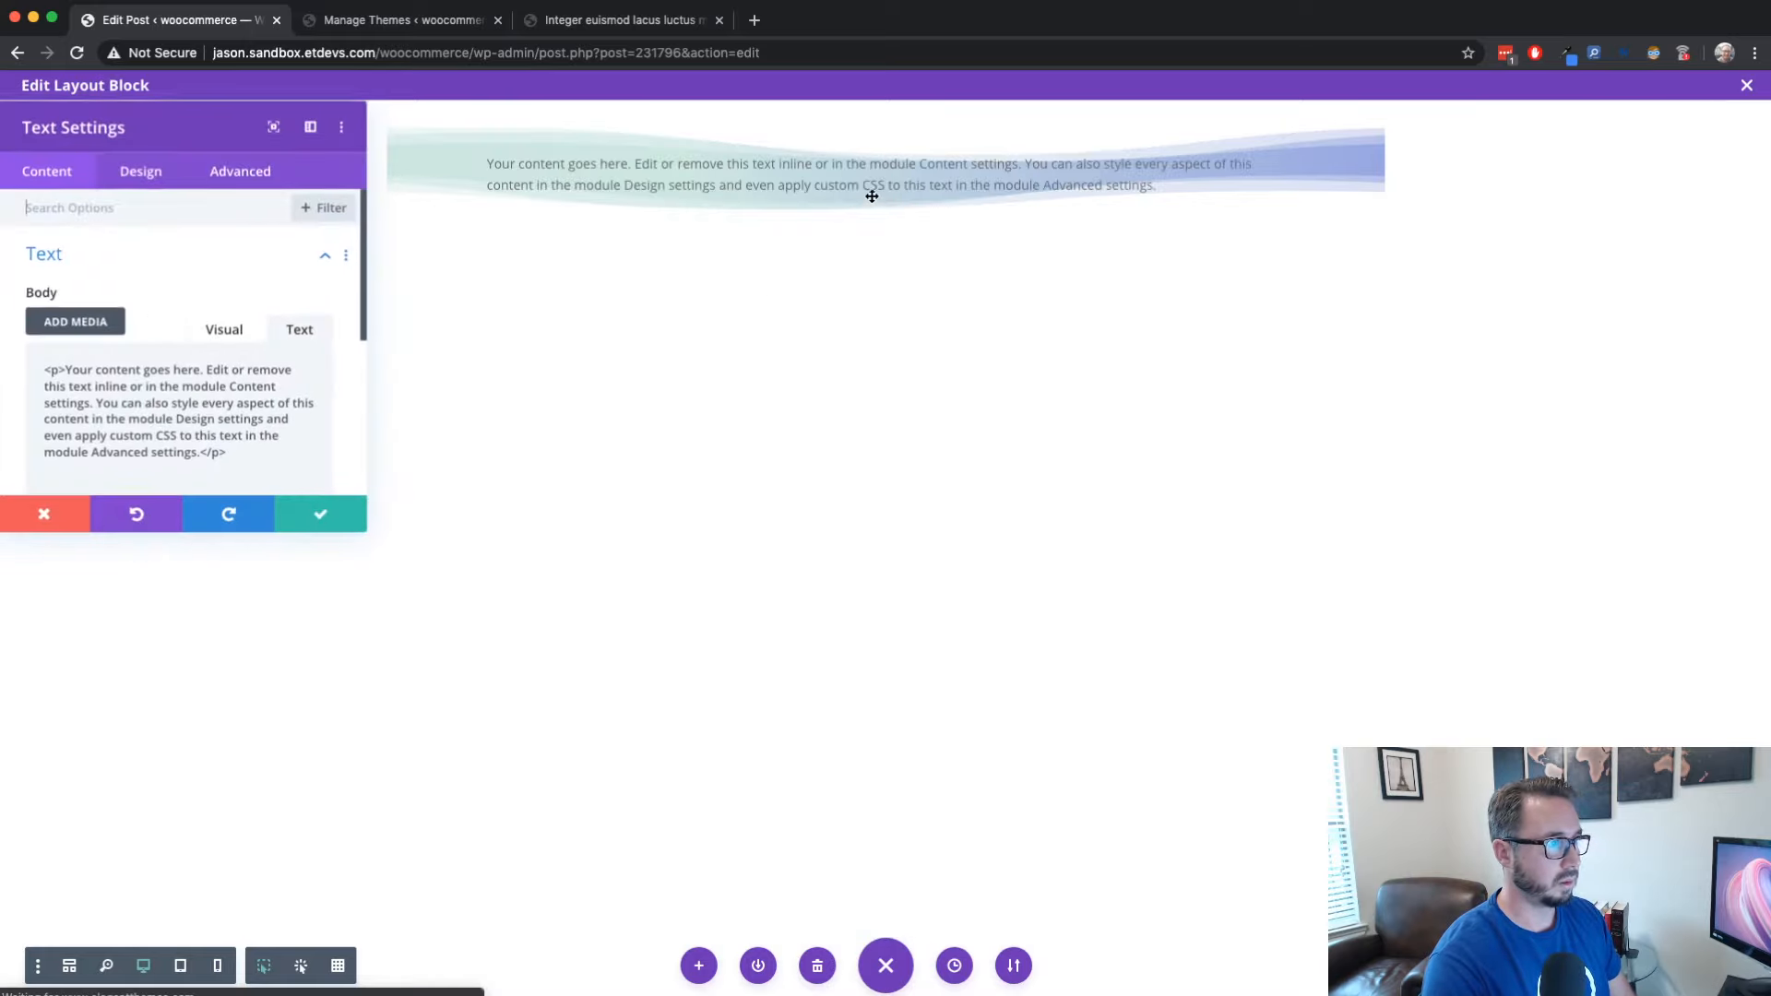
Replace the Text module's placeholder body with the H2 heading "Step One" and open the module's design settings
drag(265, 455, 9, 367)
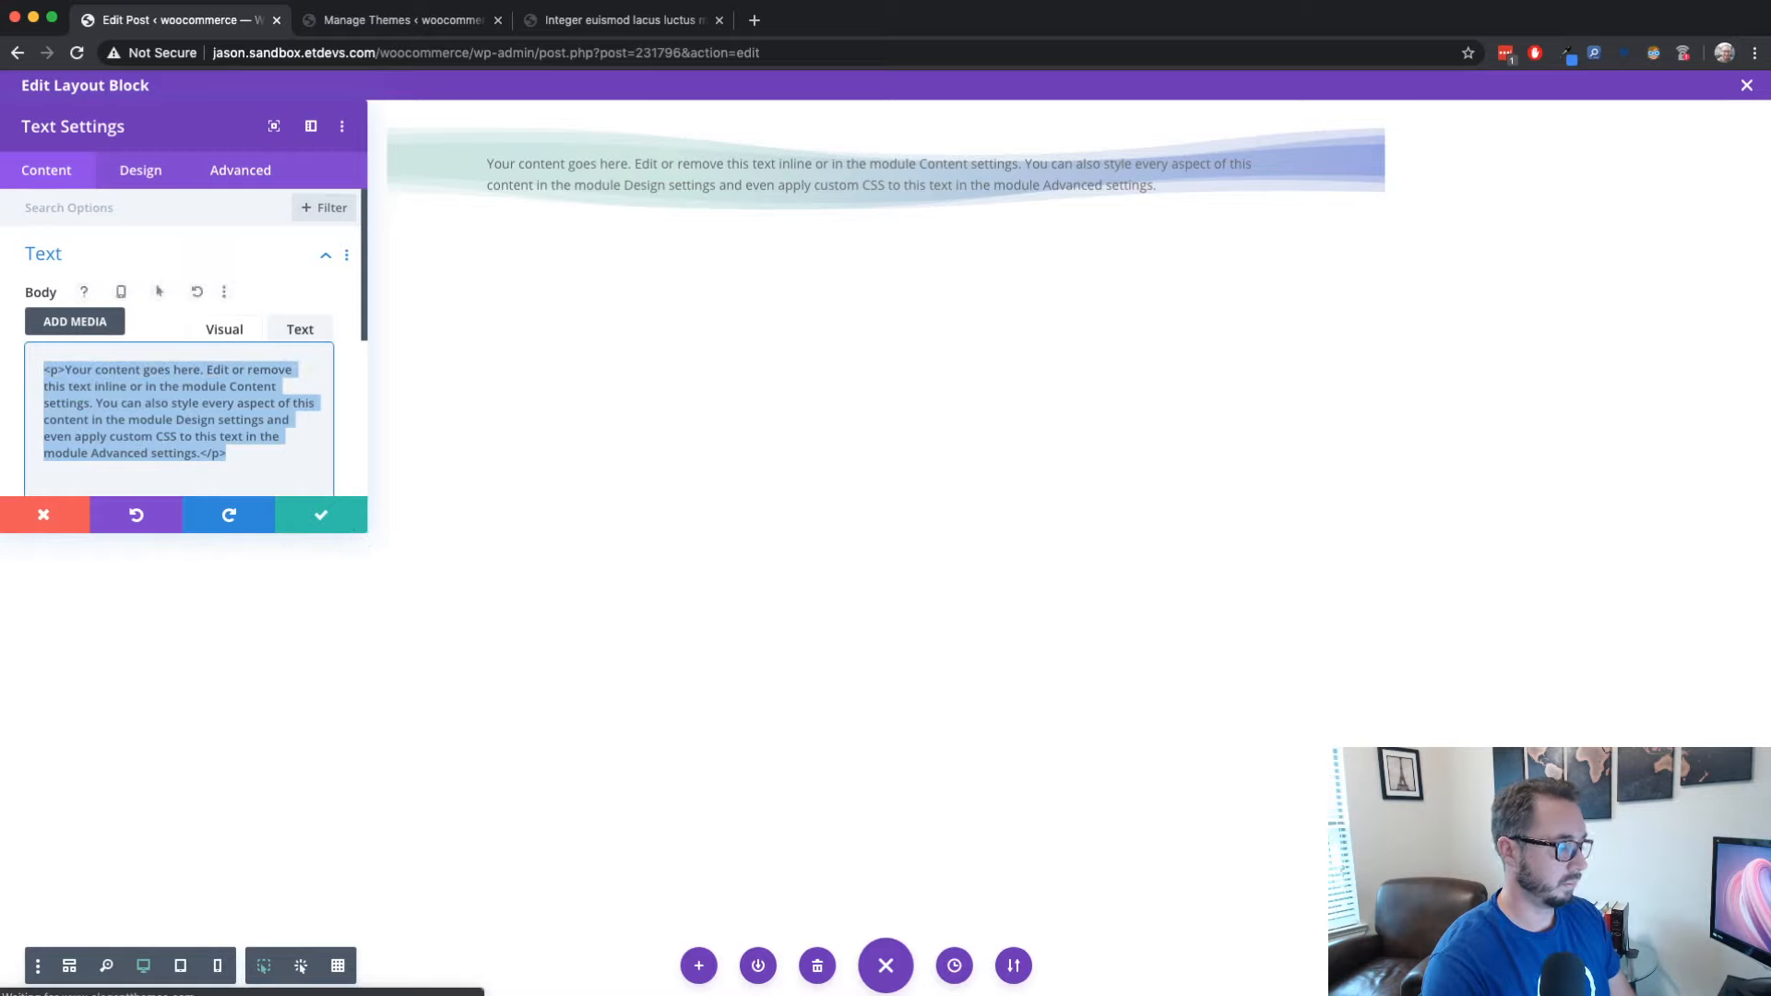
text(<h2>)
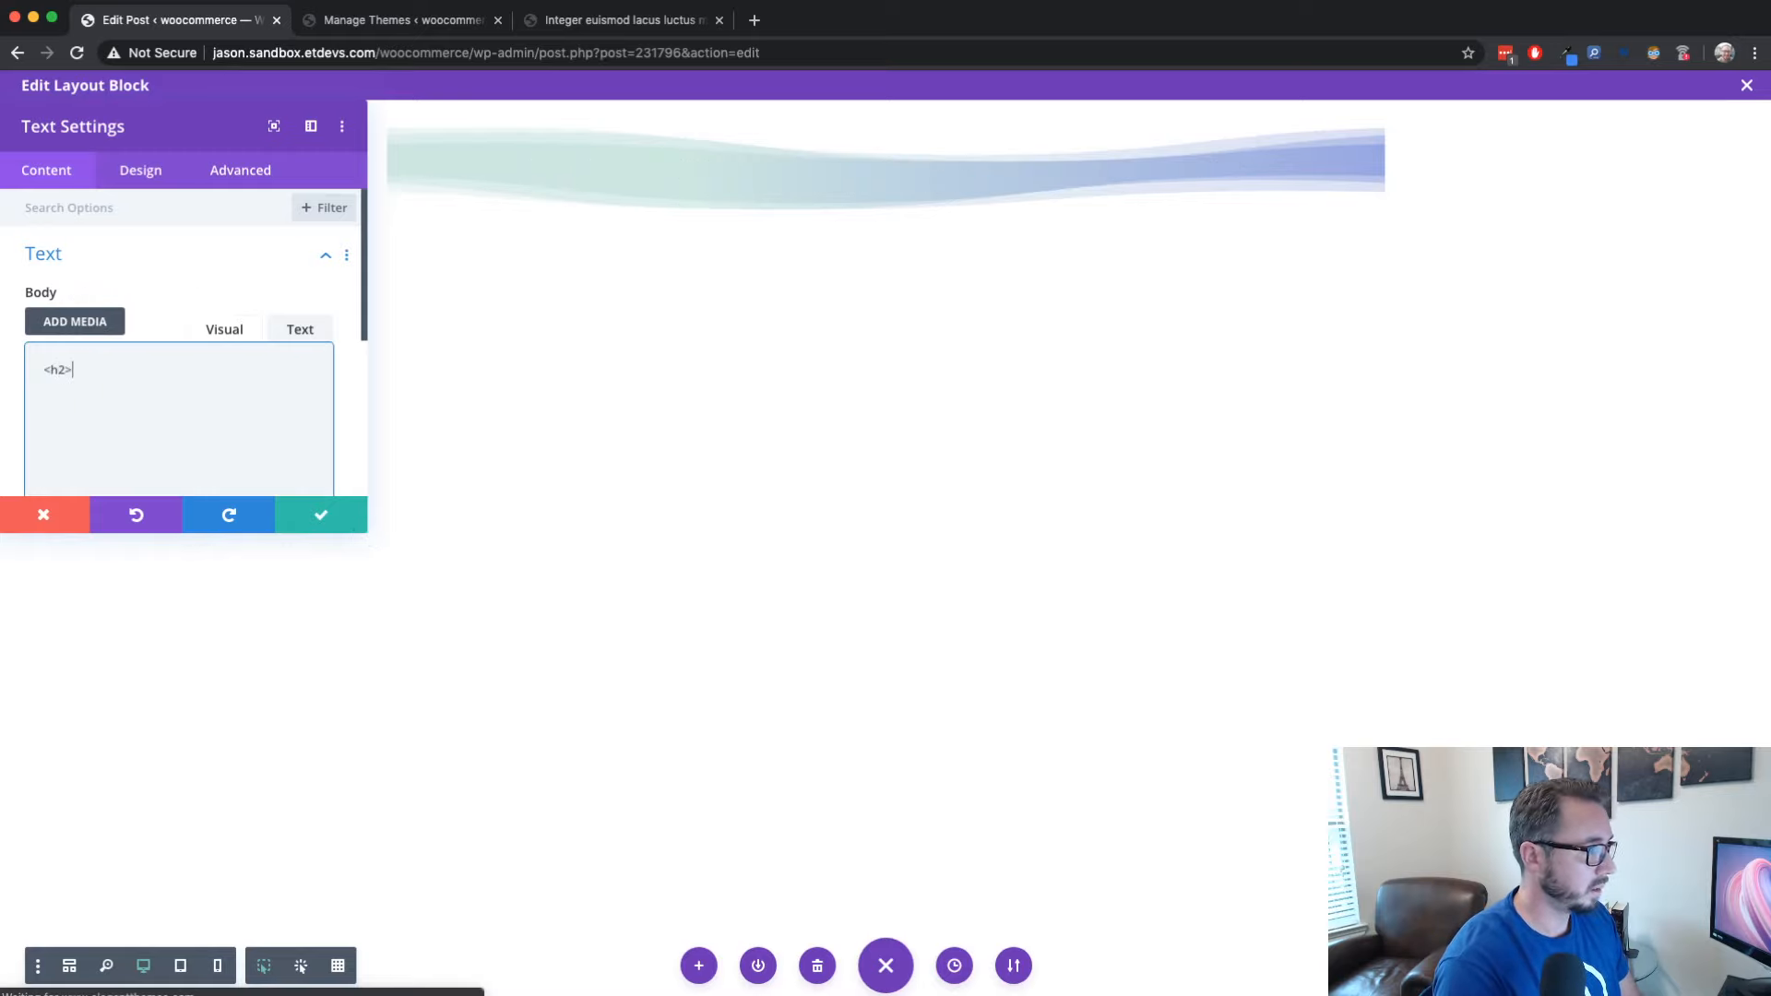
text(Heading)
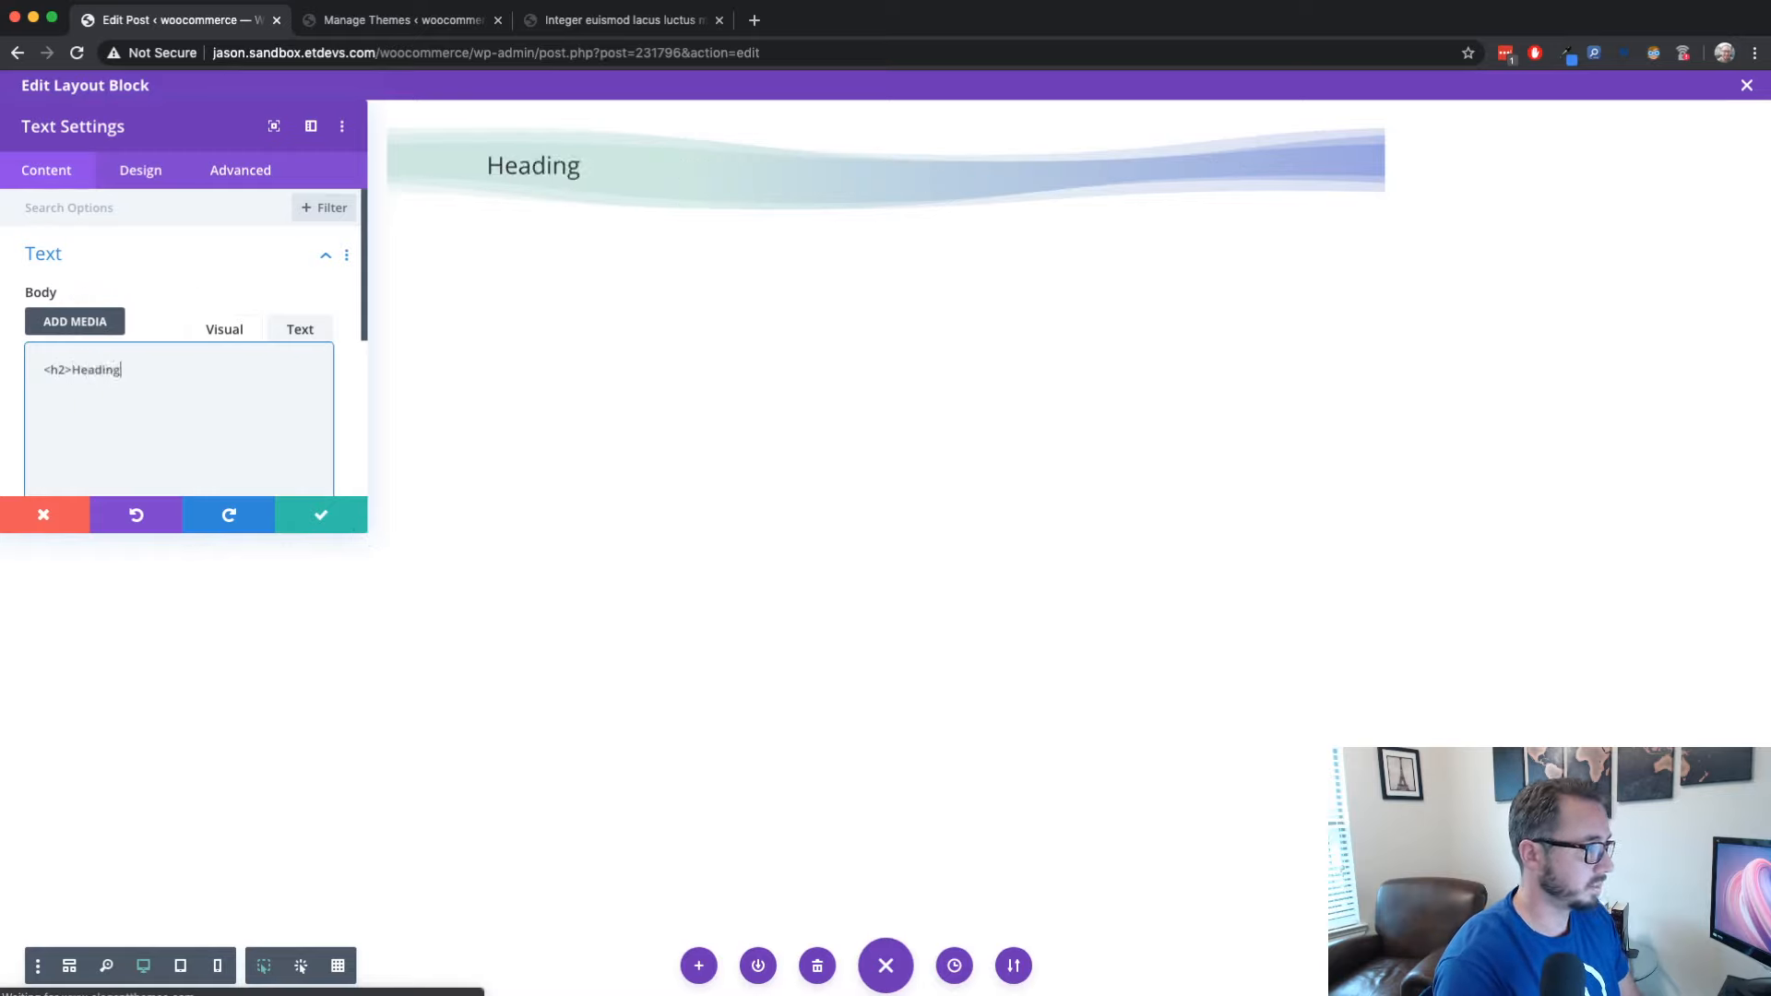
key(BackSpace)
key(BackSpace)
key(BackSpace)
key(BackSpace)
key(BackSpace)
key(BackSpace)
key(BackSpace)
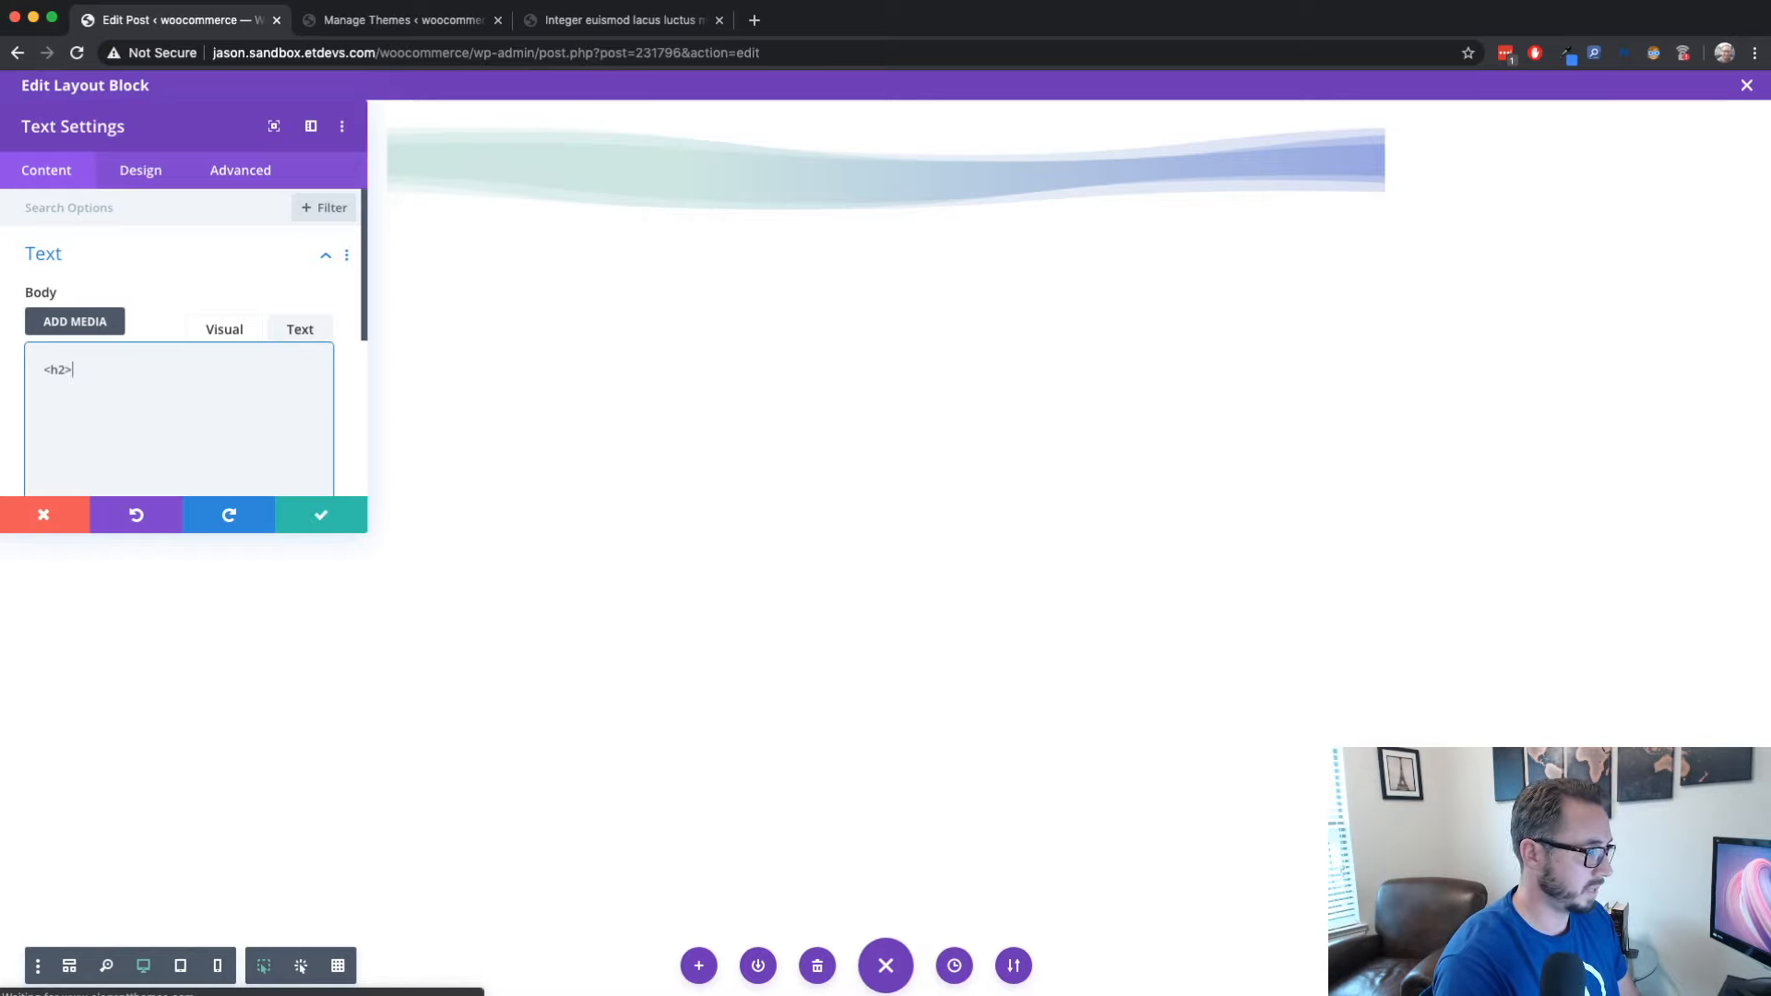
text(Step)
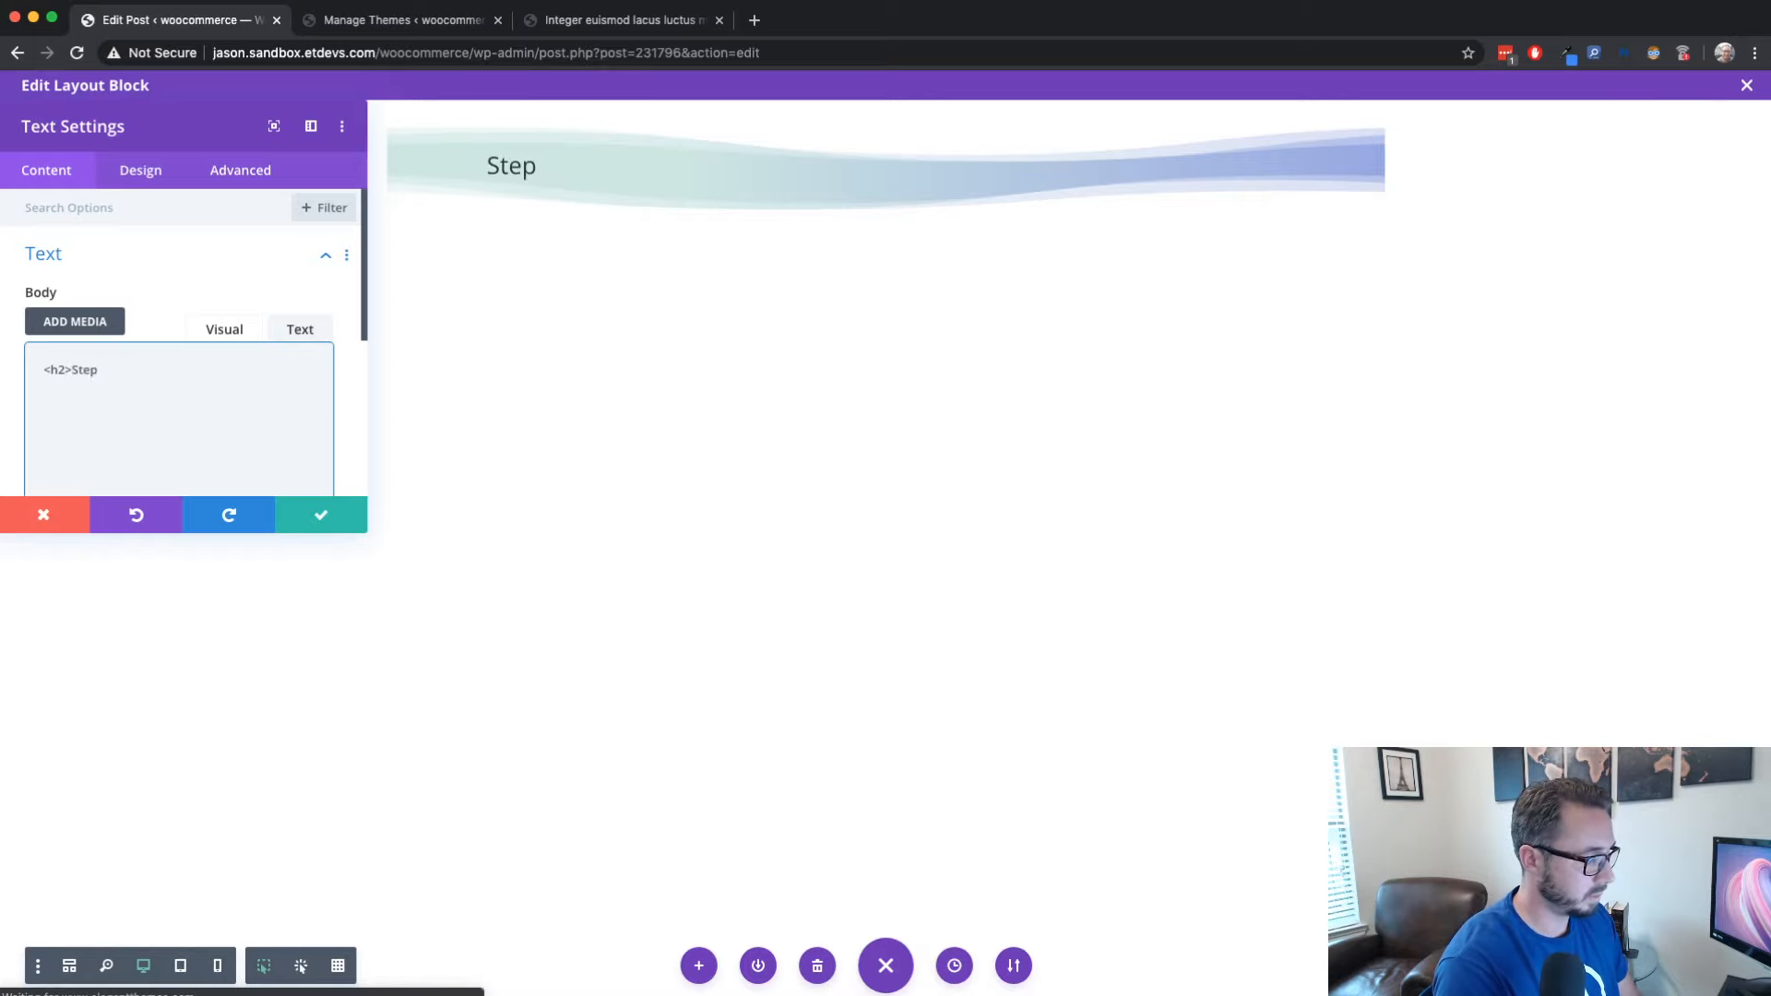
text( One)
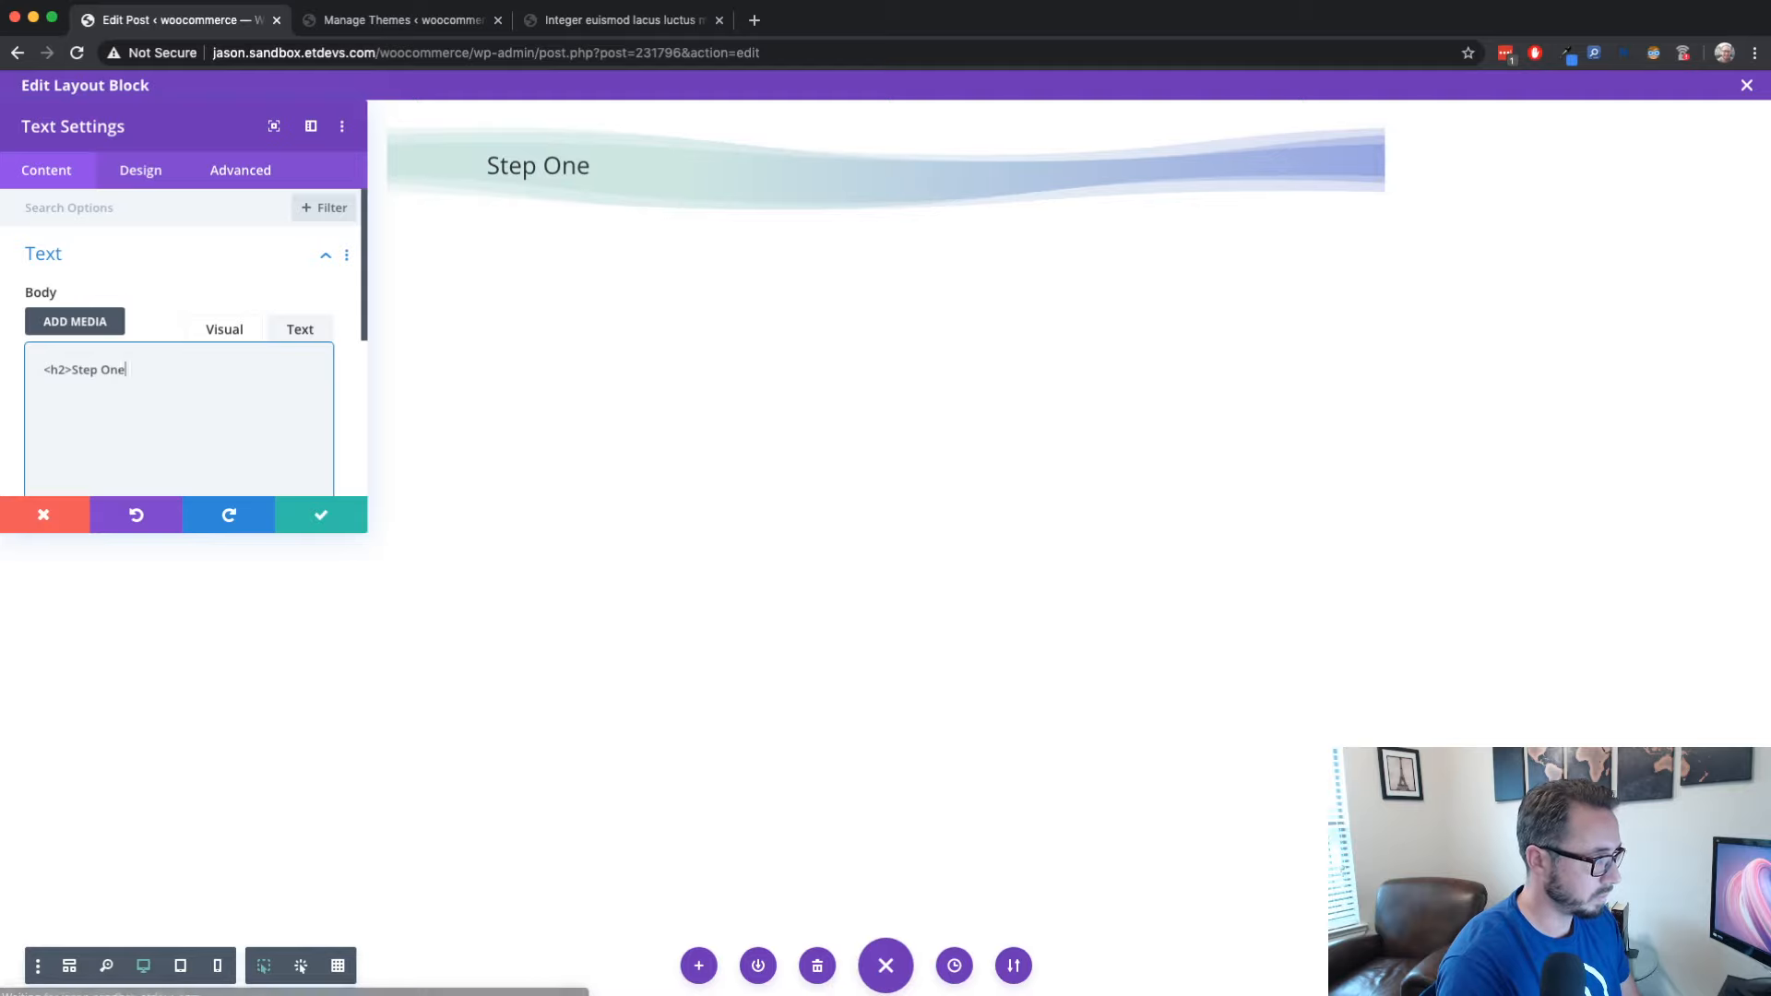
text(</h2>)
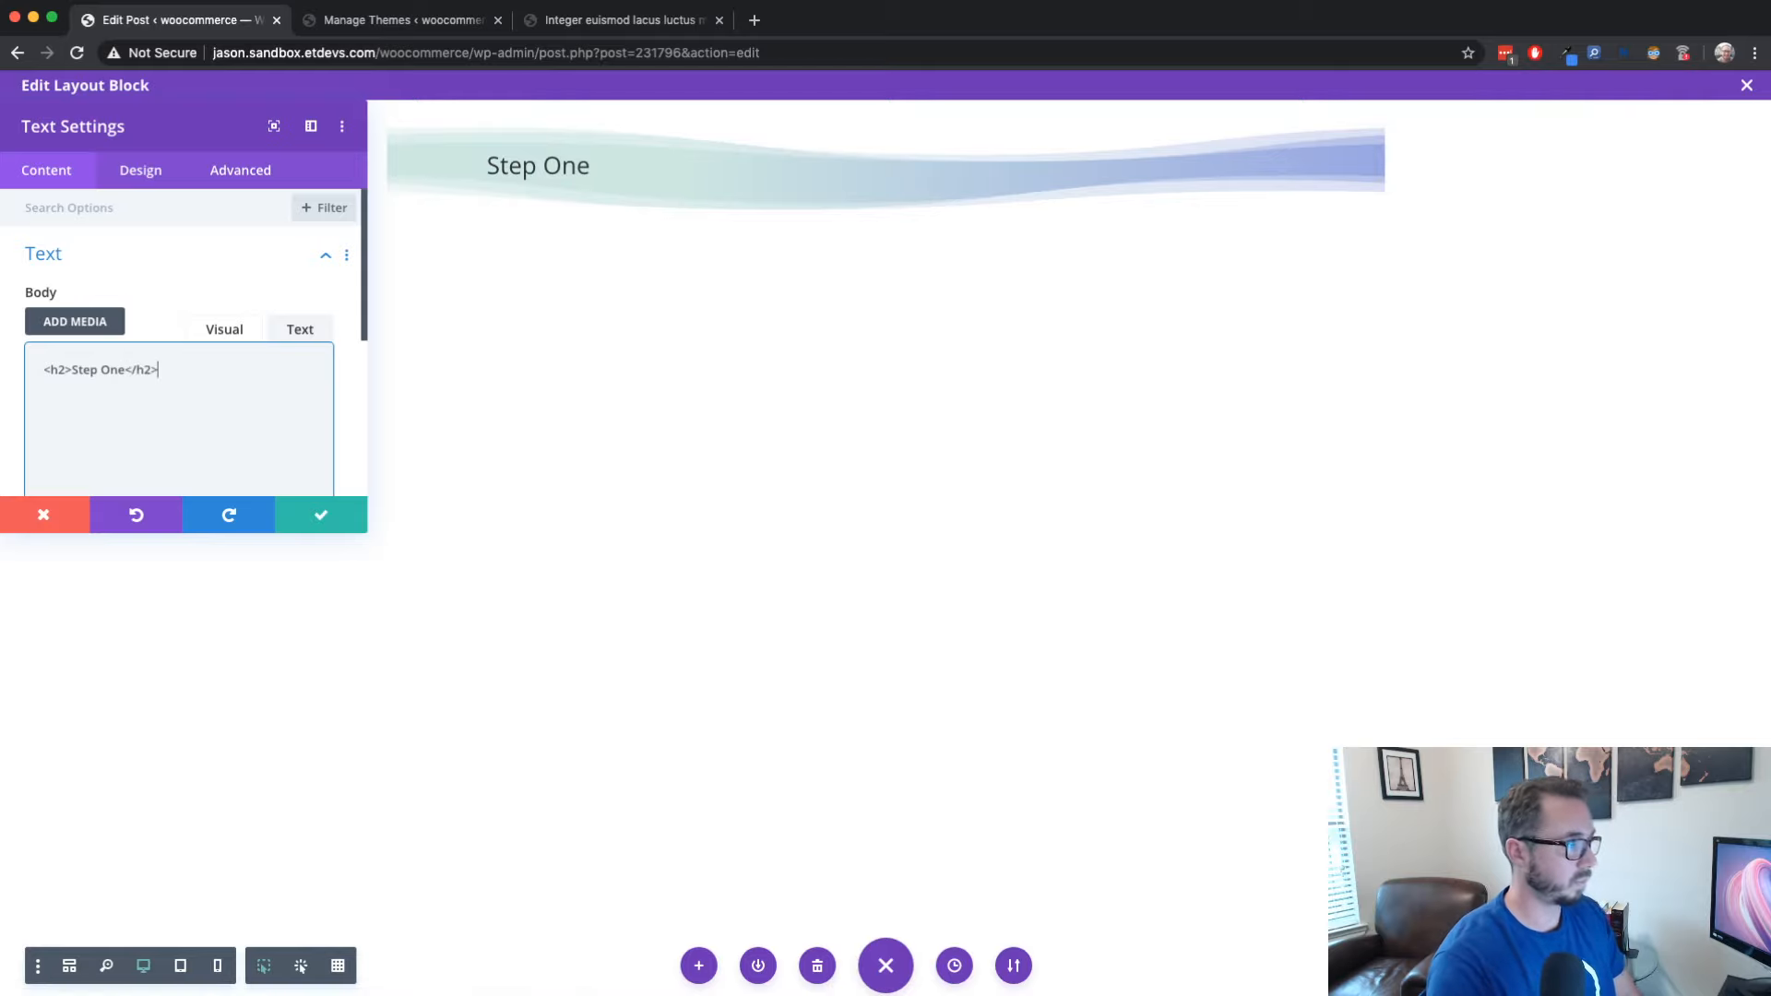
click(127, 174)
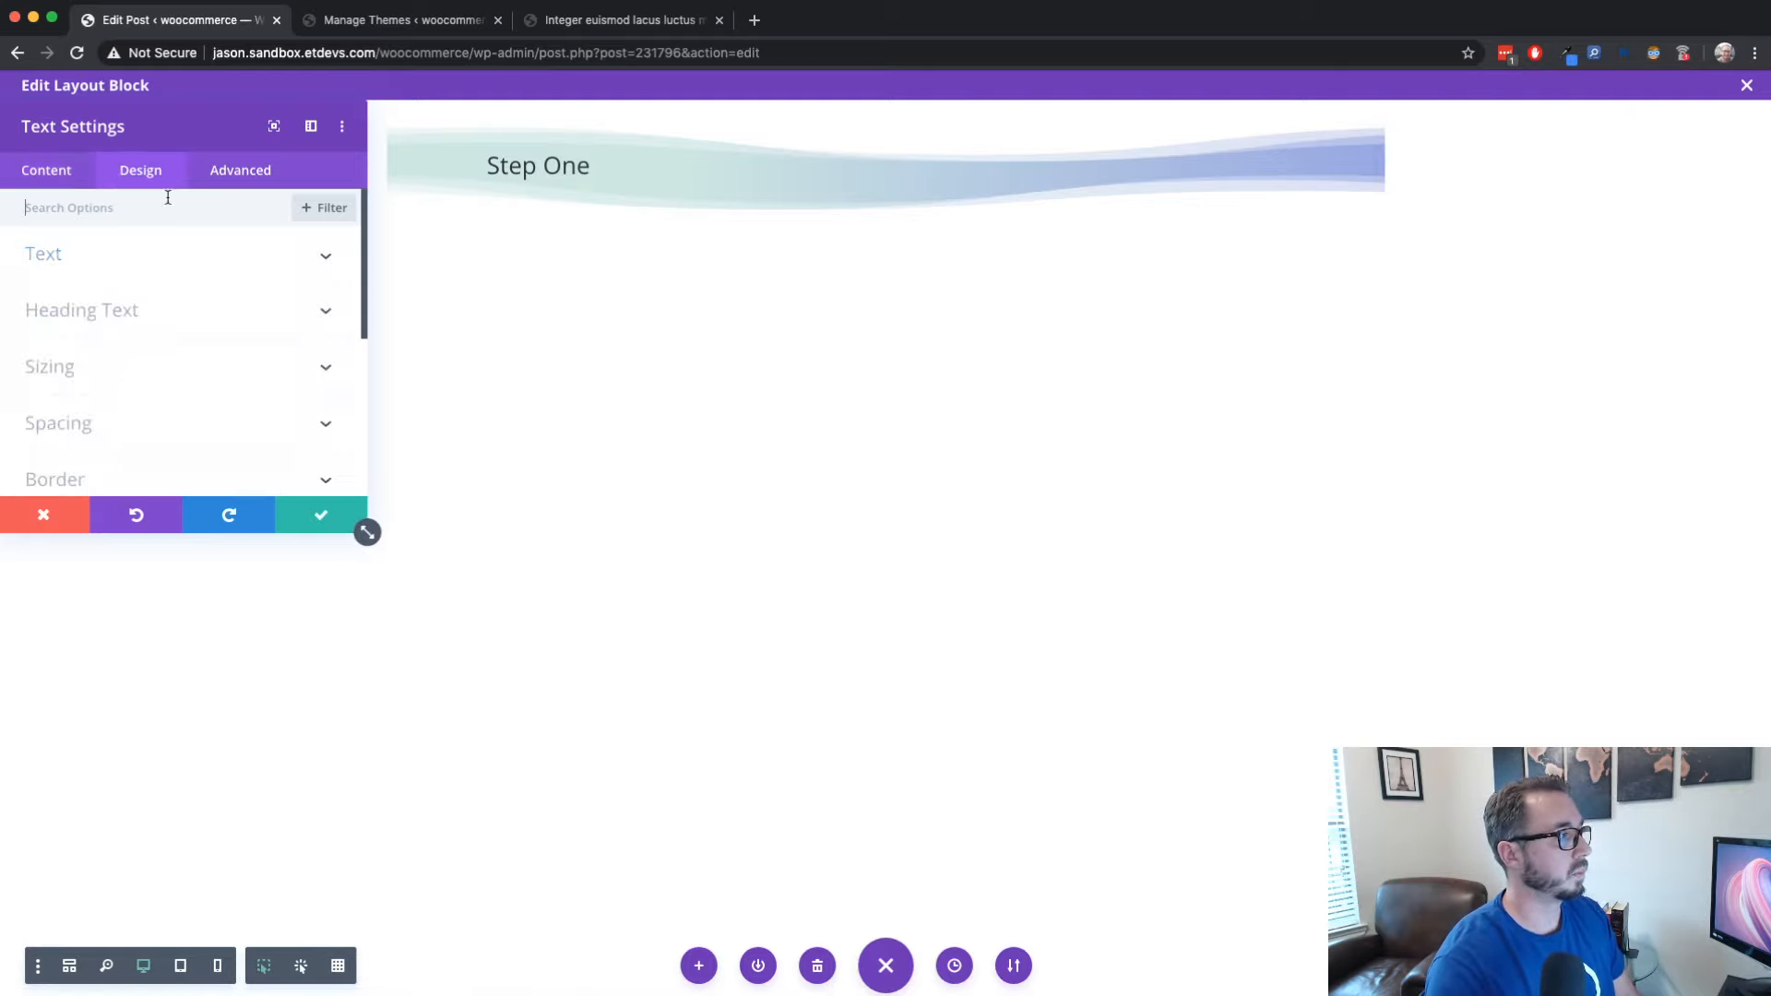
click(138, 260)
scroll(248, 376, down, 3)
scroll(247, 383, down, 1)
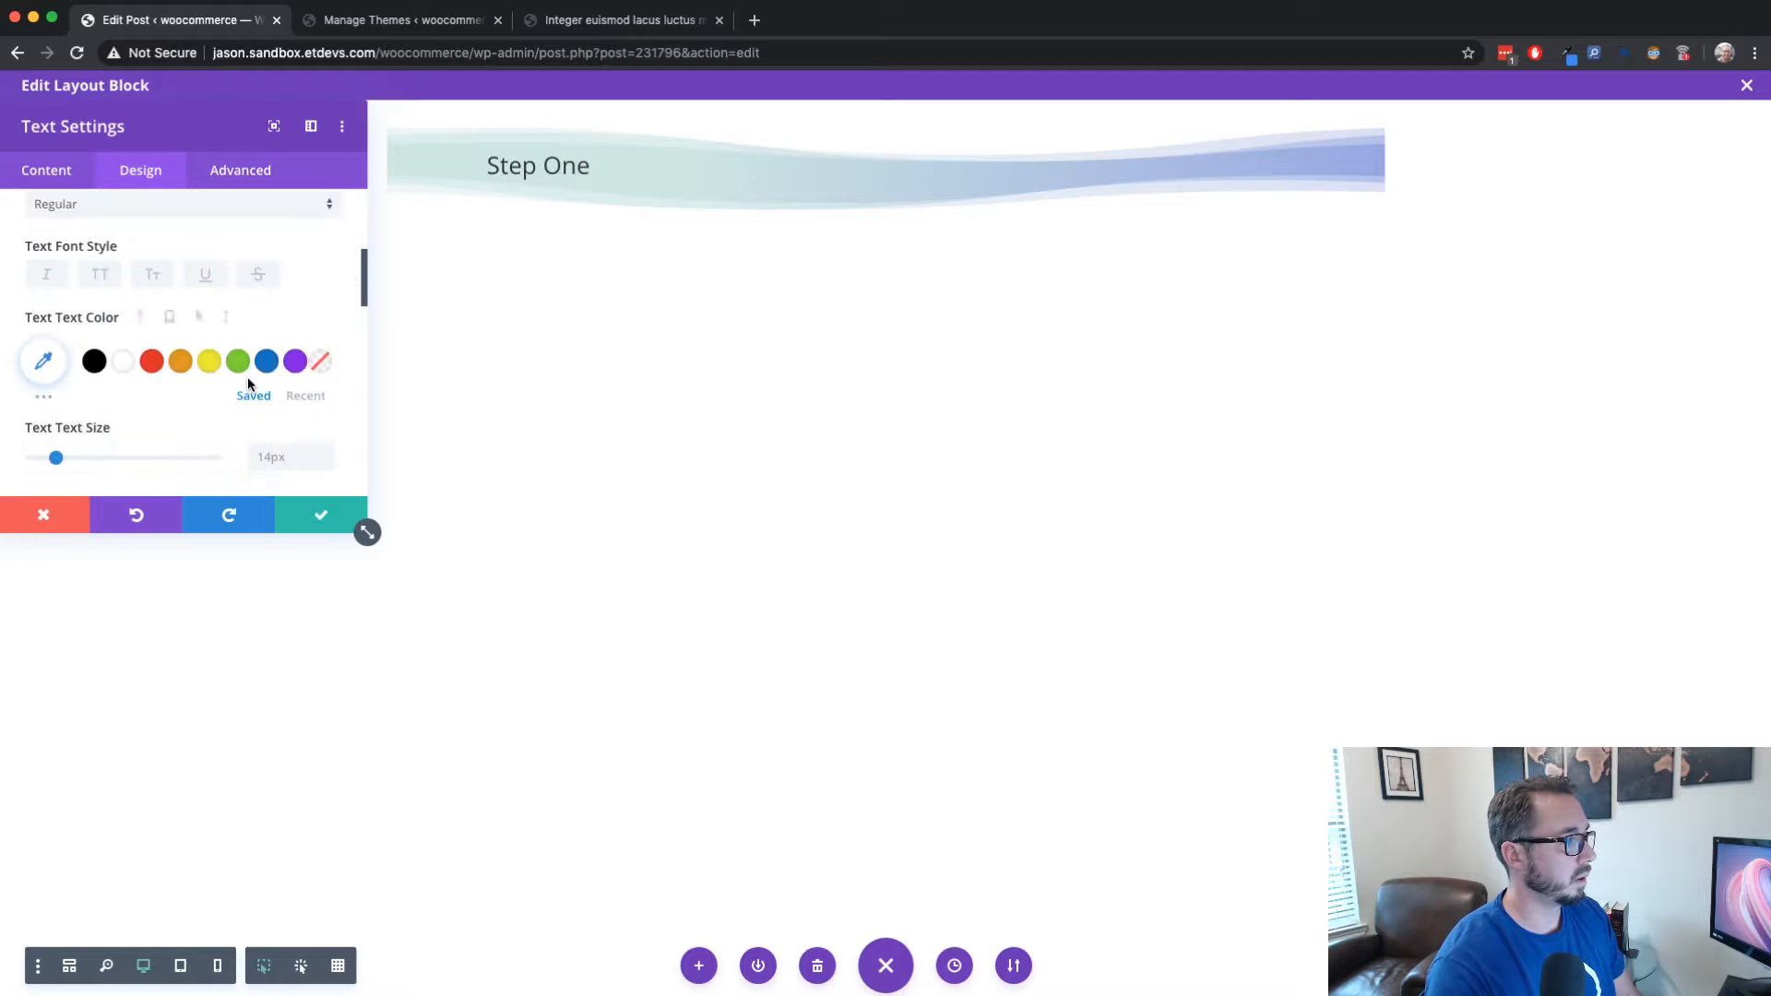
scroll(245, 382, up, 4)
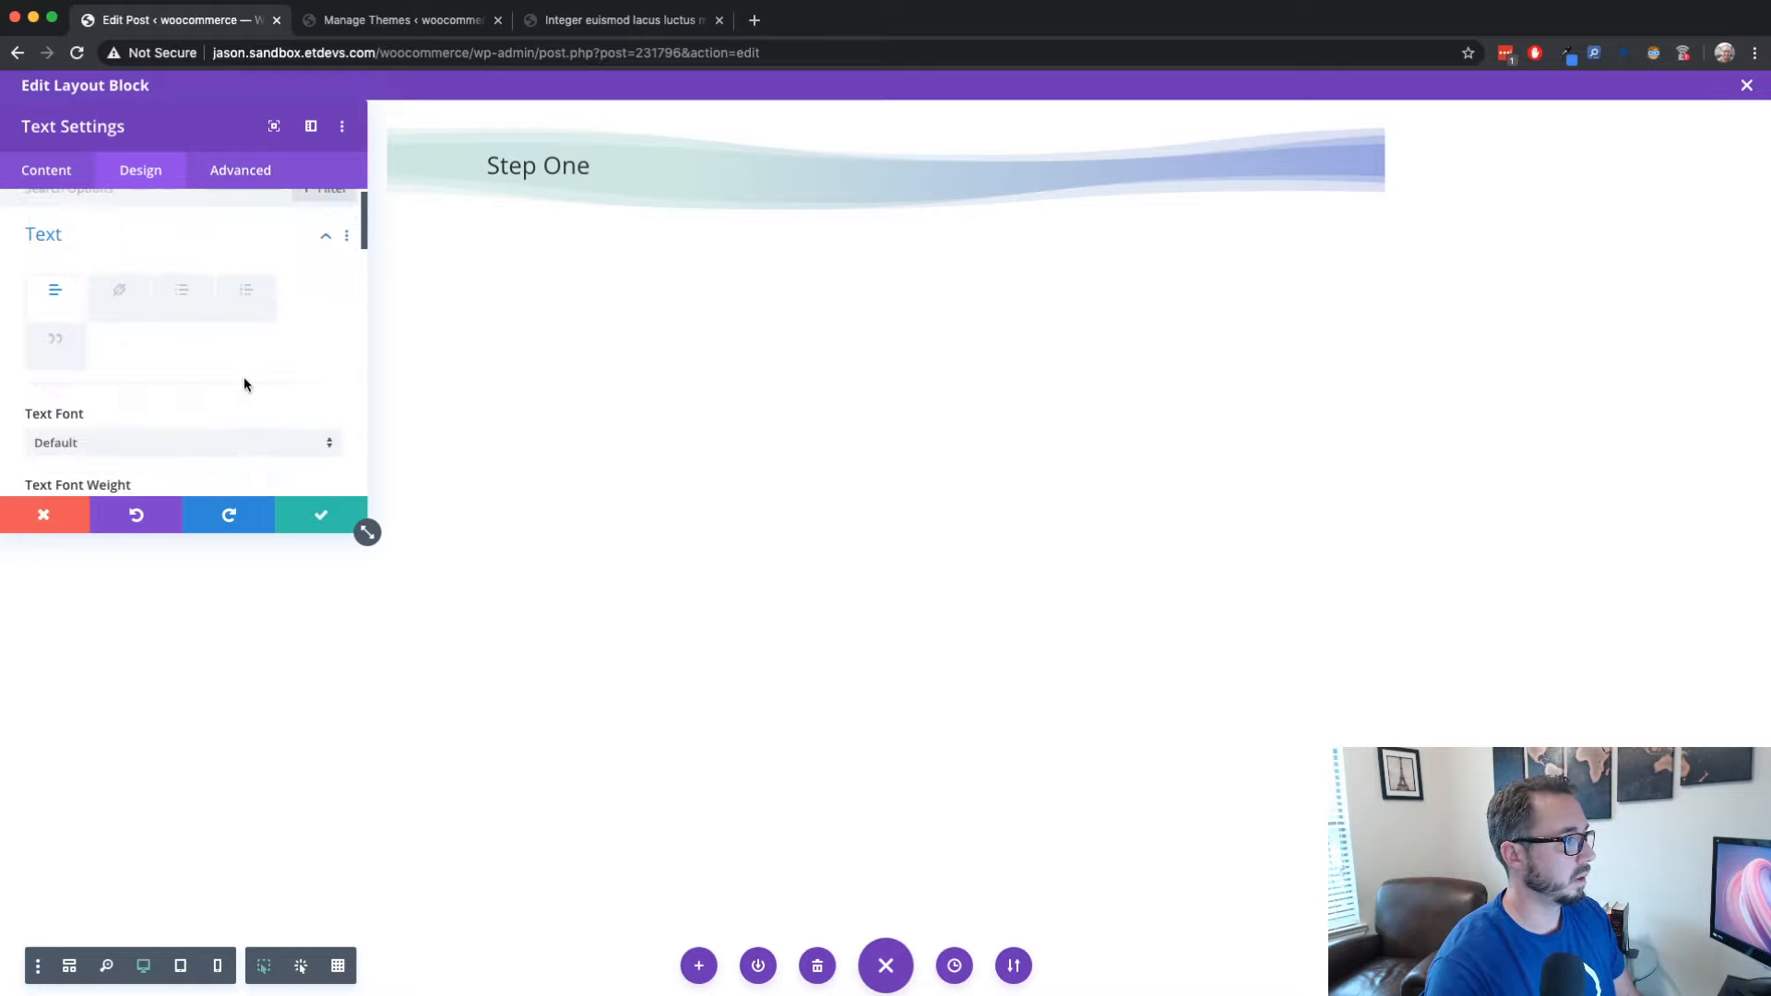
click(165, 245)
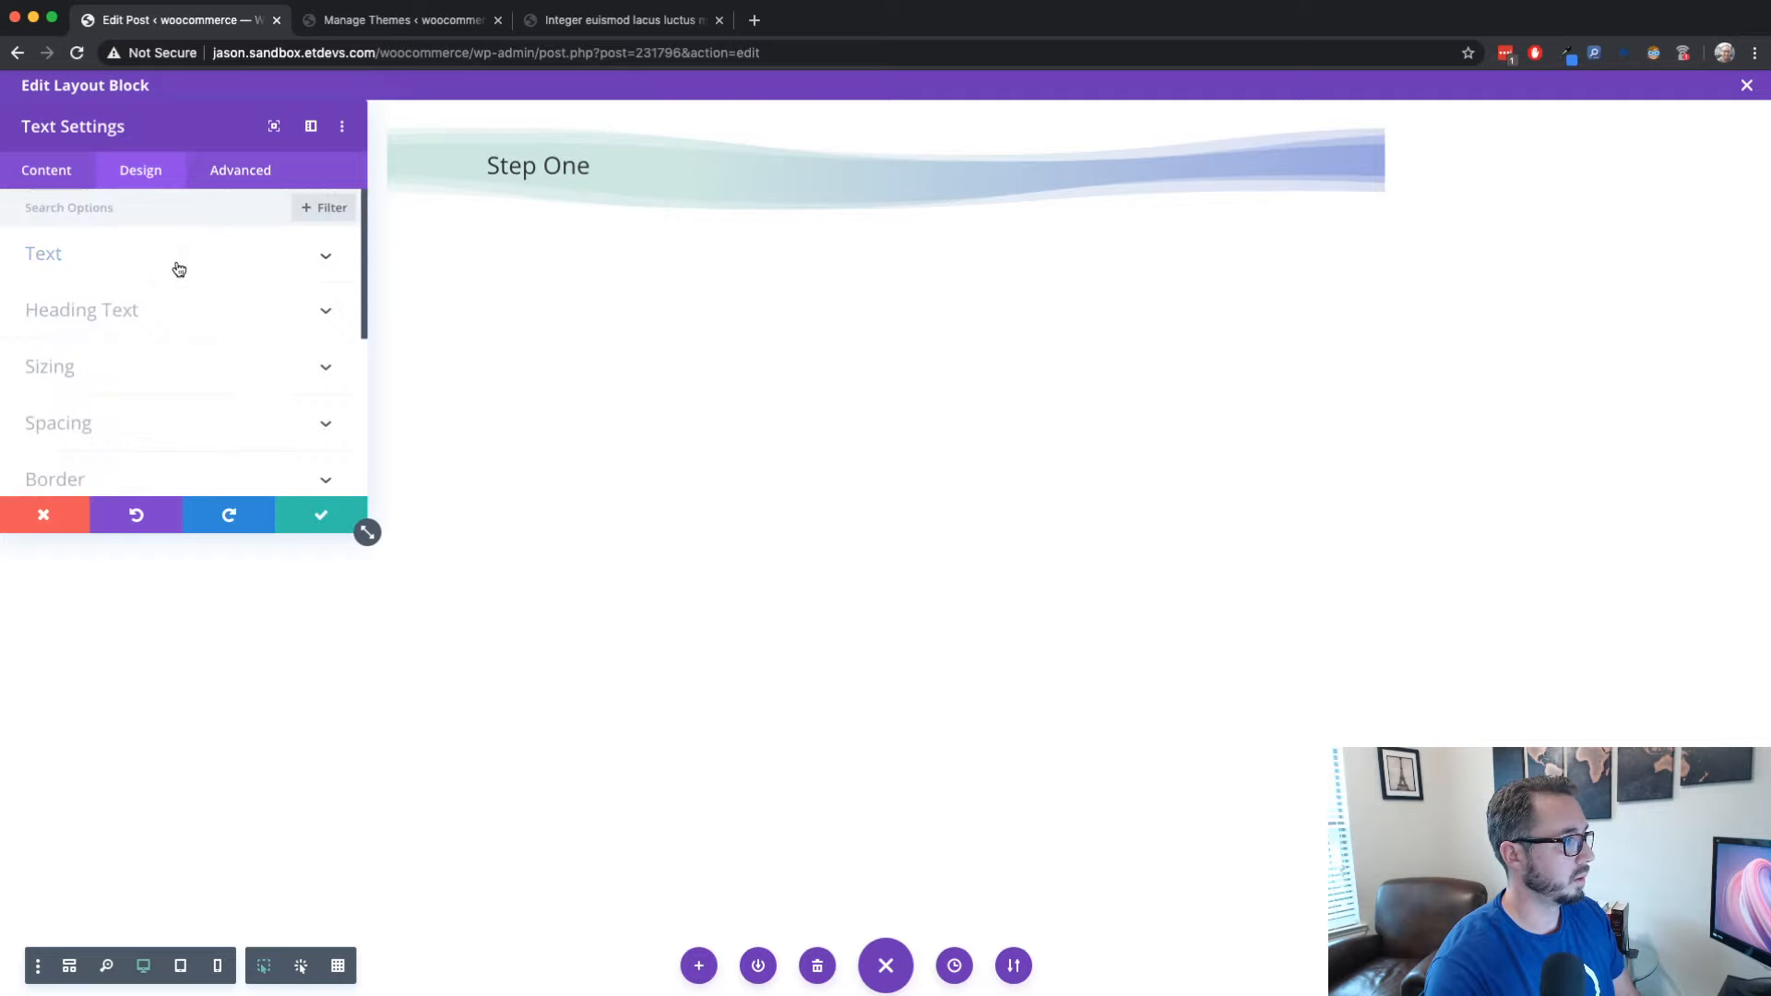
Center the alignment of the Heading 2 text in the Text module
click(180, 314)
click(101, 295)
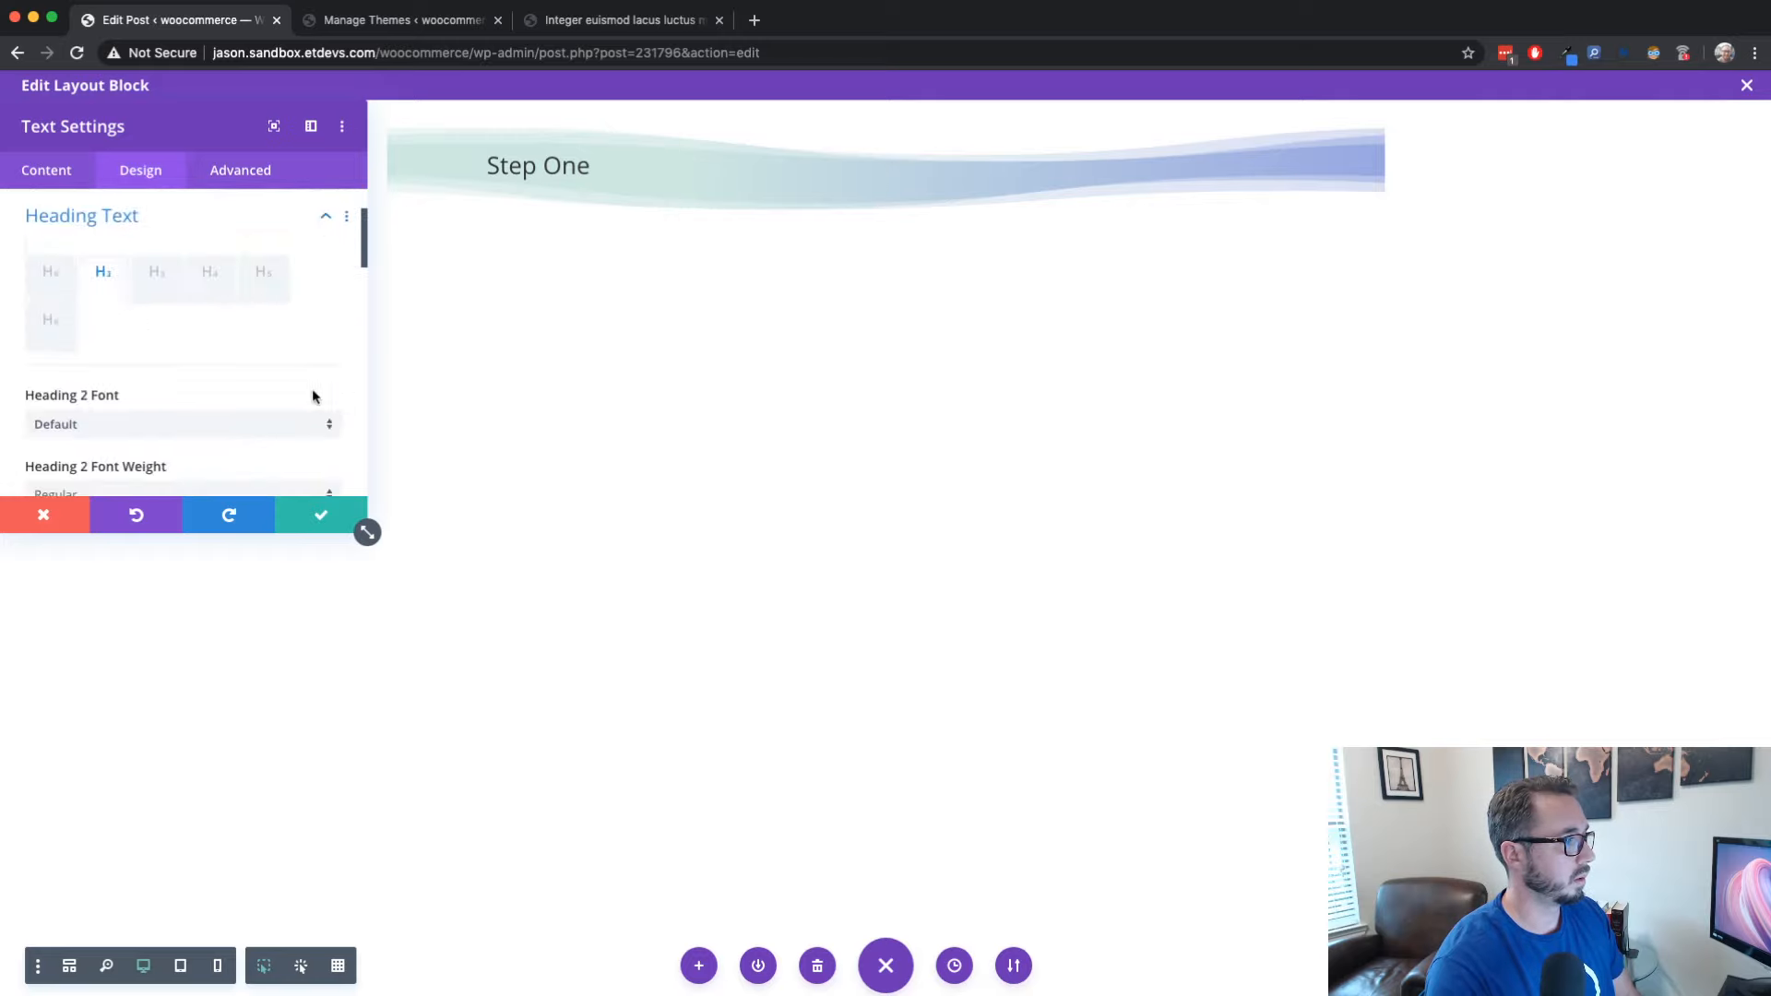
scroll(301, 389, down, 3)
click(144, 341)
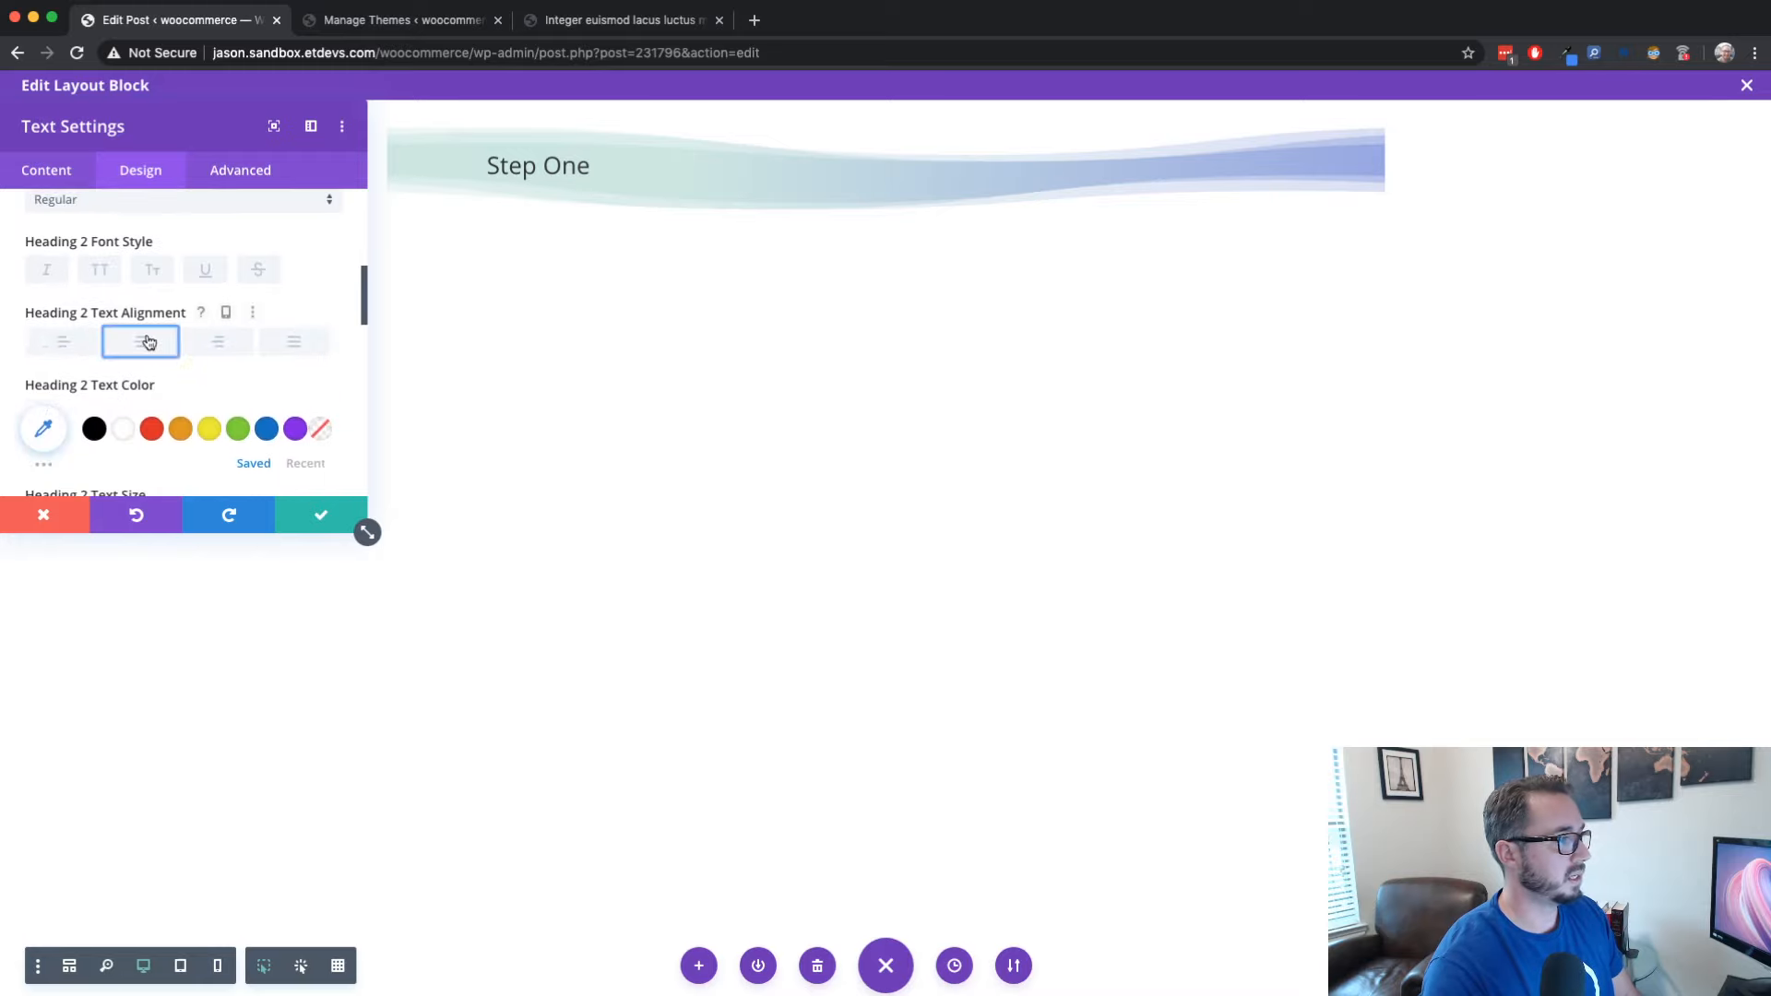
Set the Heading 2 text size to 46px and save the changes to the divider's layout
scroll(209, 424, down, 1)
scroll(240, 424, down, 4)
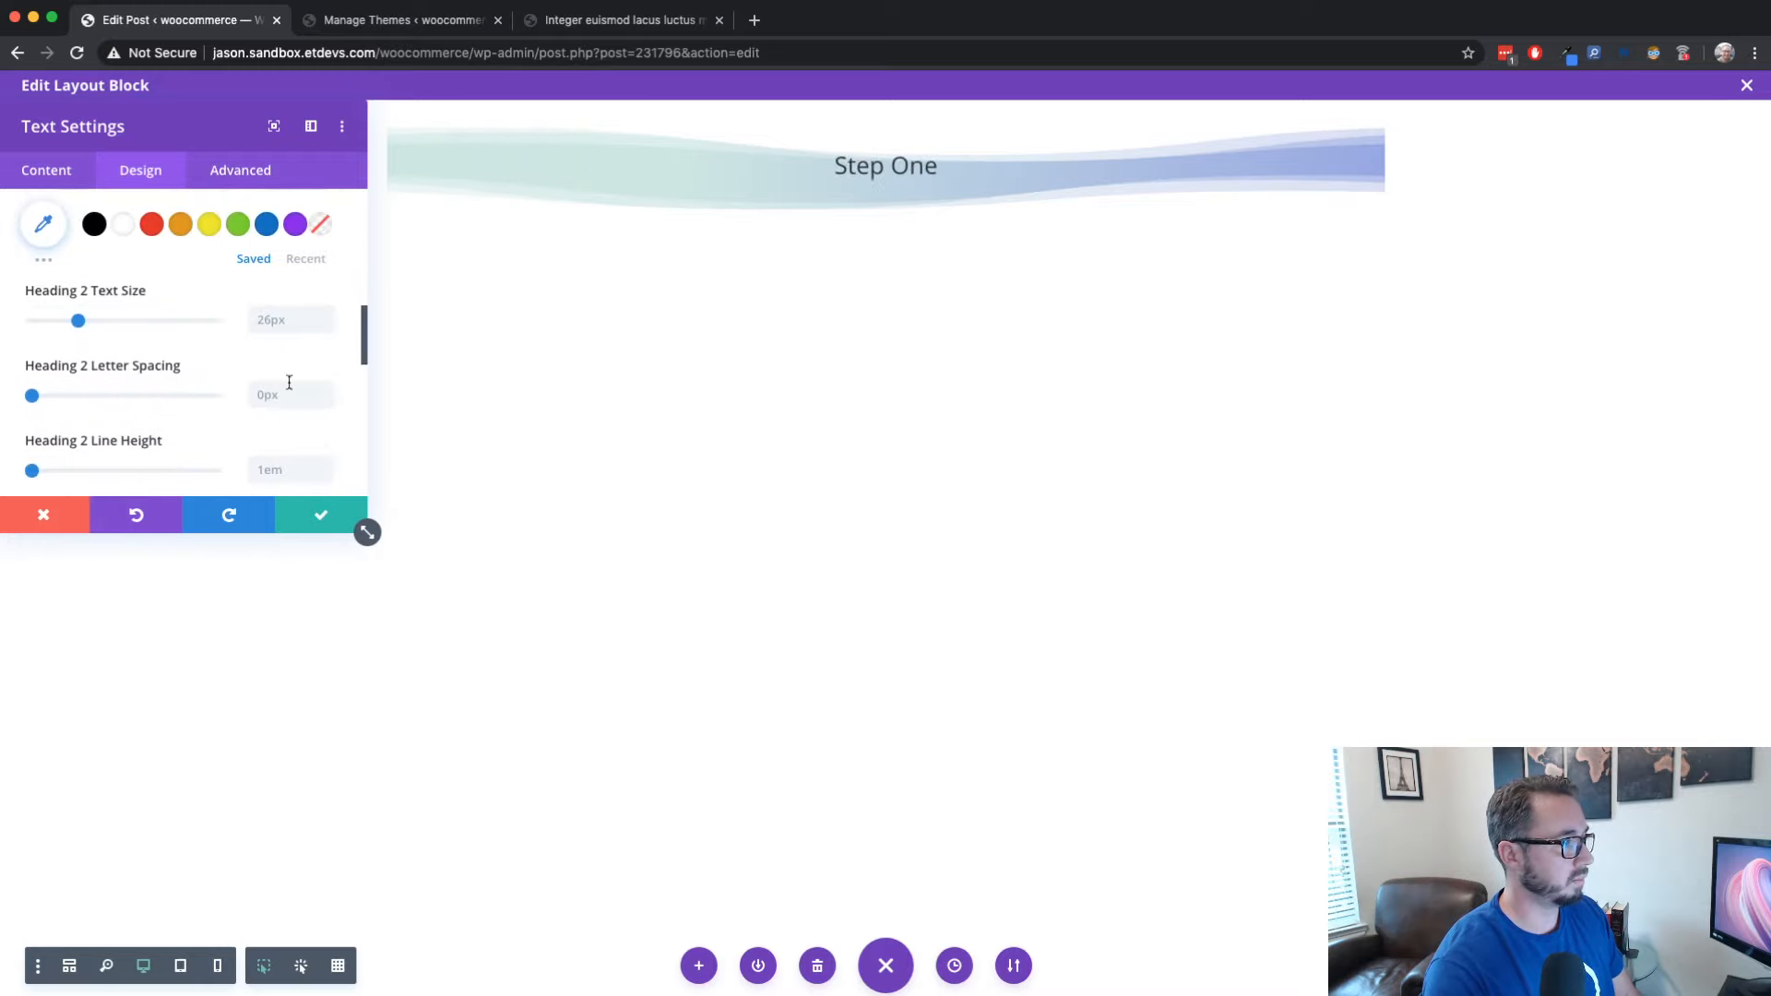
click(327, 315)
shift+click(326, 315)
shift+click(327, 315)
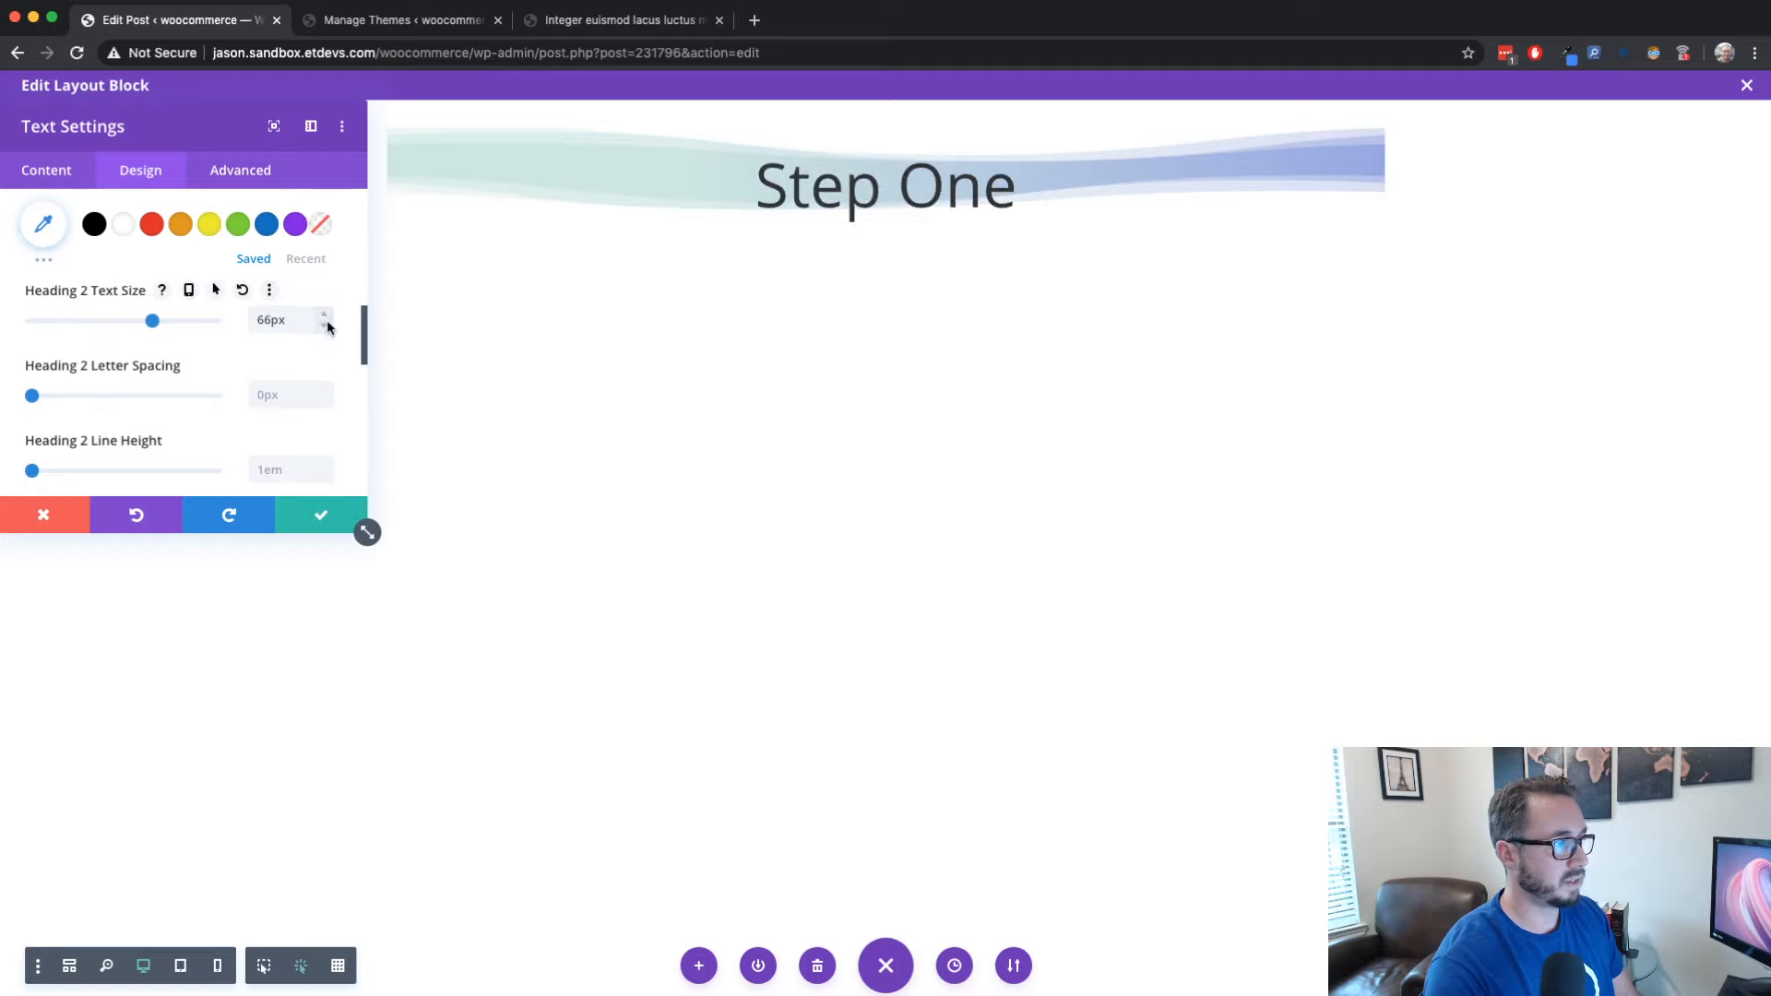
shift+click(324, 327)
shift+click(325, 329)
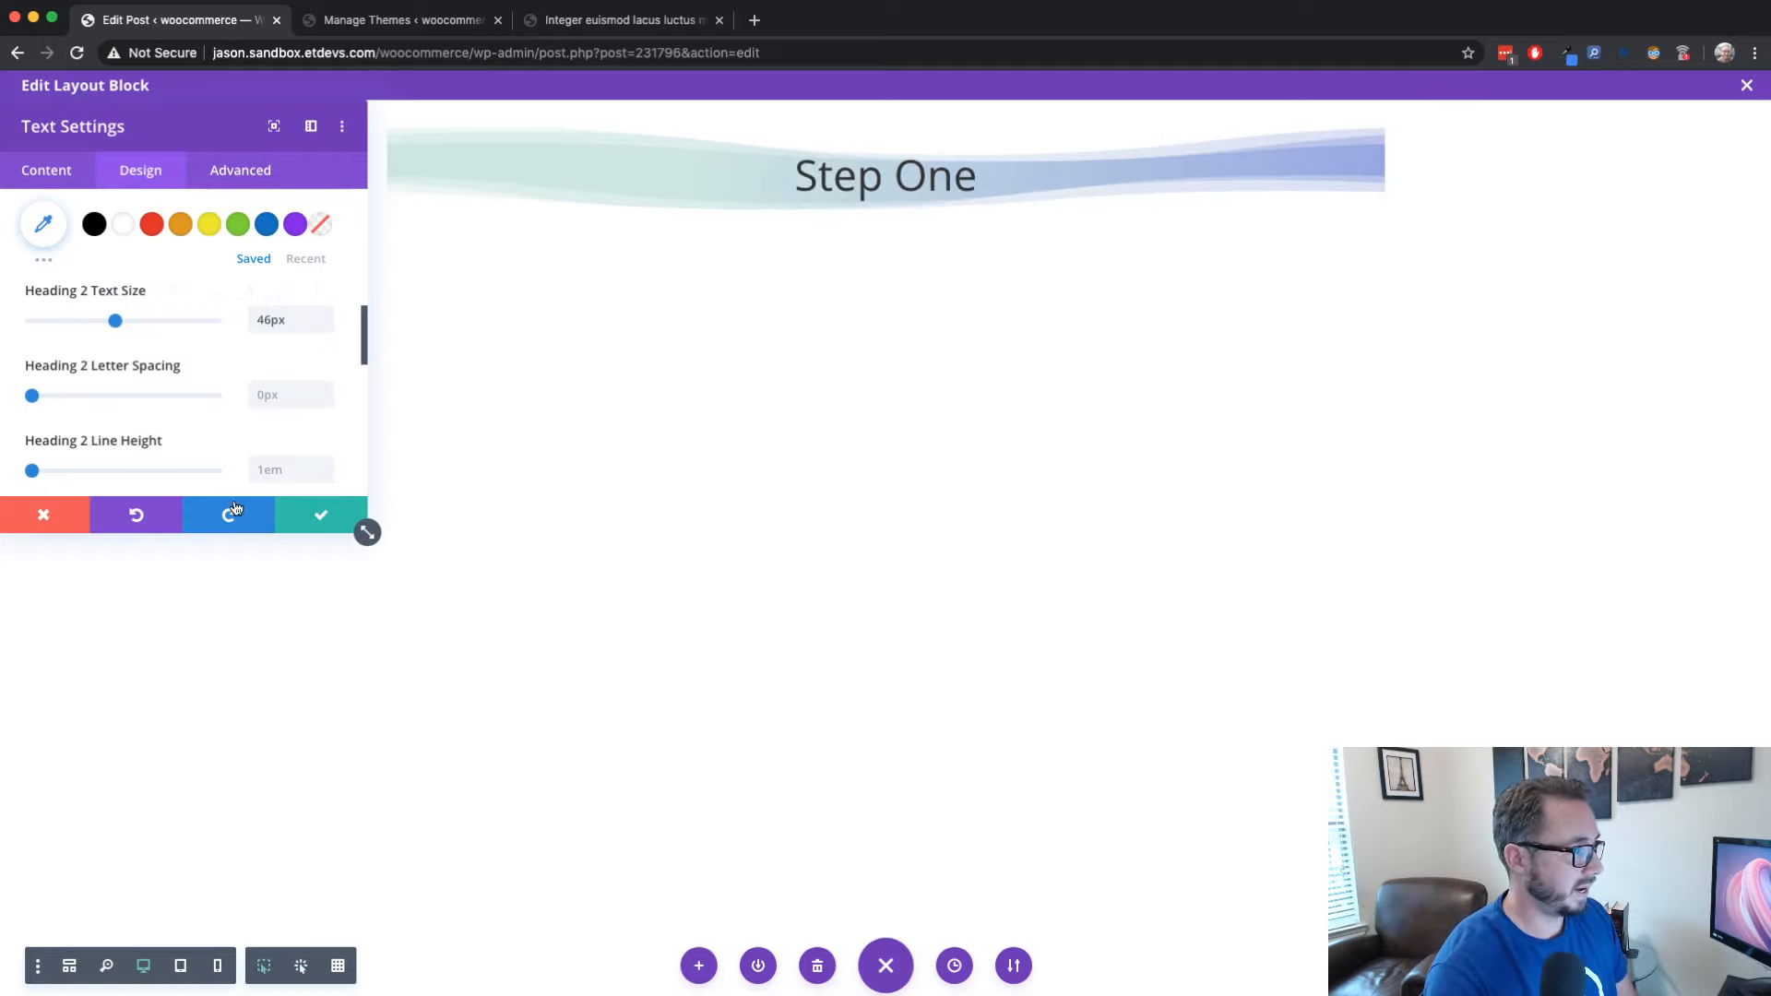
scroll(198, 396, down, 2)
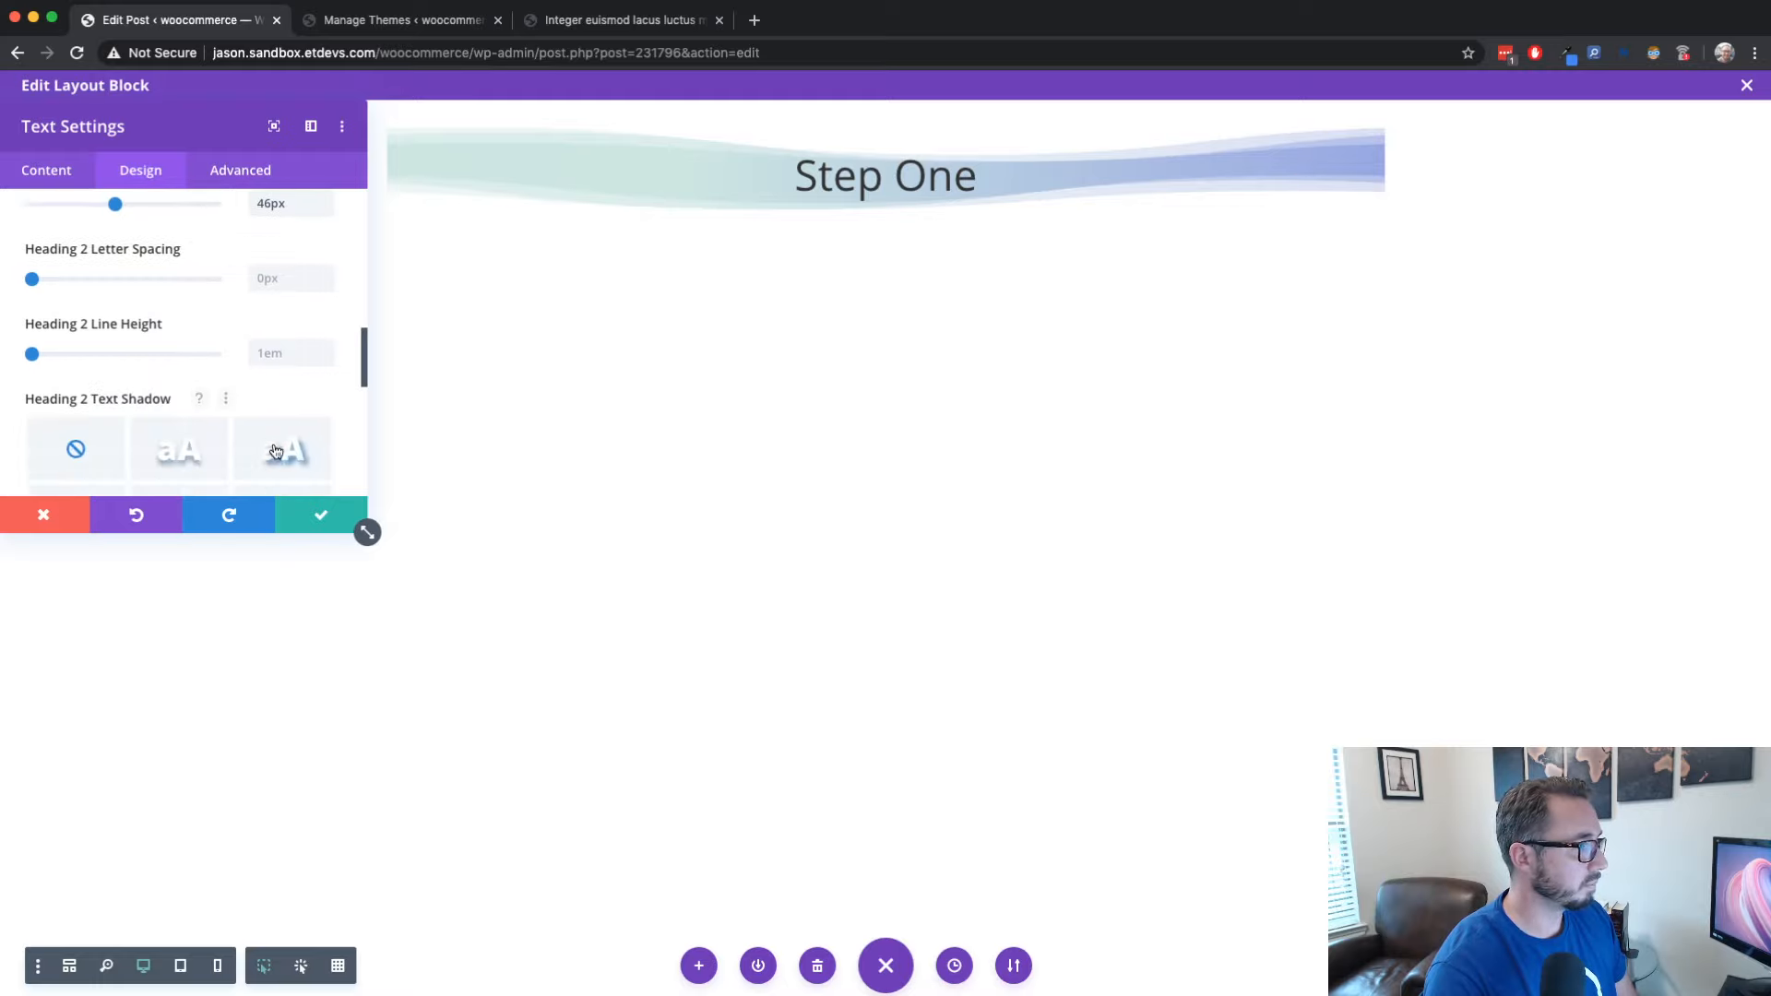
click(321, 514)
mouse_move(932, 205)
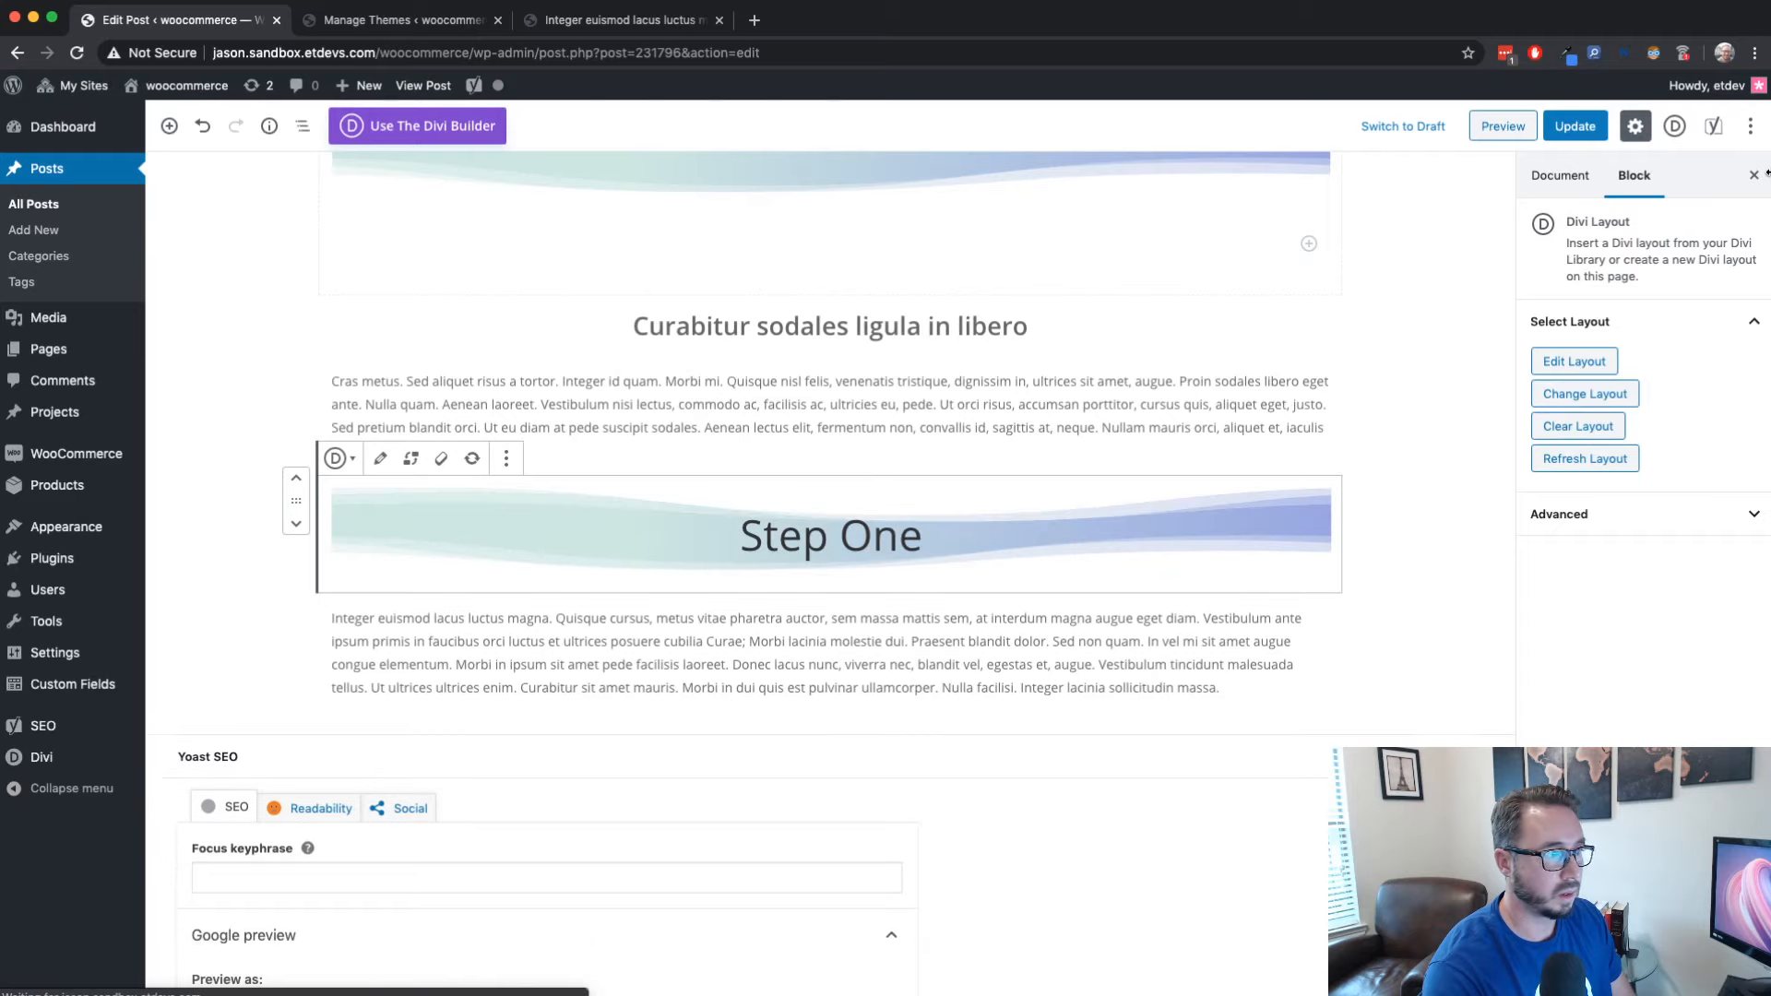
Update the post and check the "Step One" divider on the reloaded live page
scroll(949, 482, up, 5)
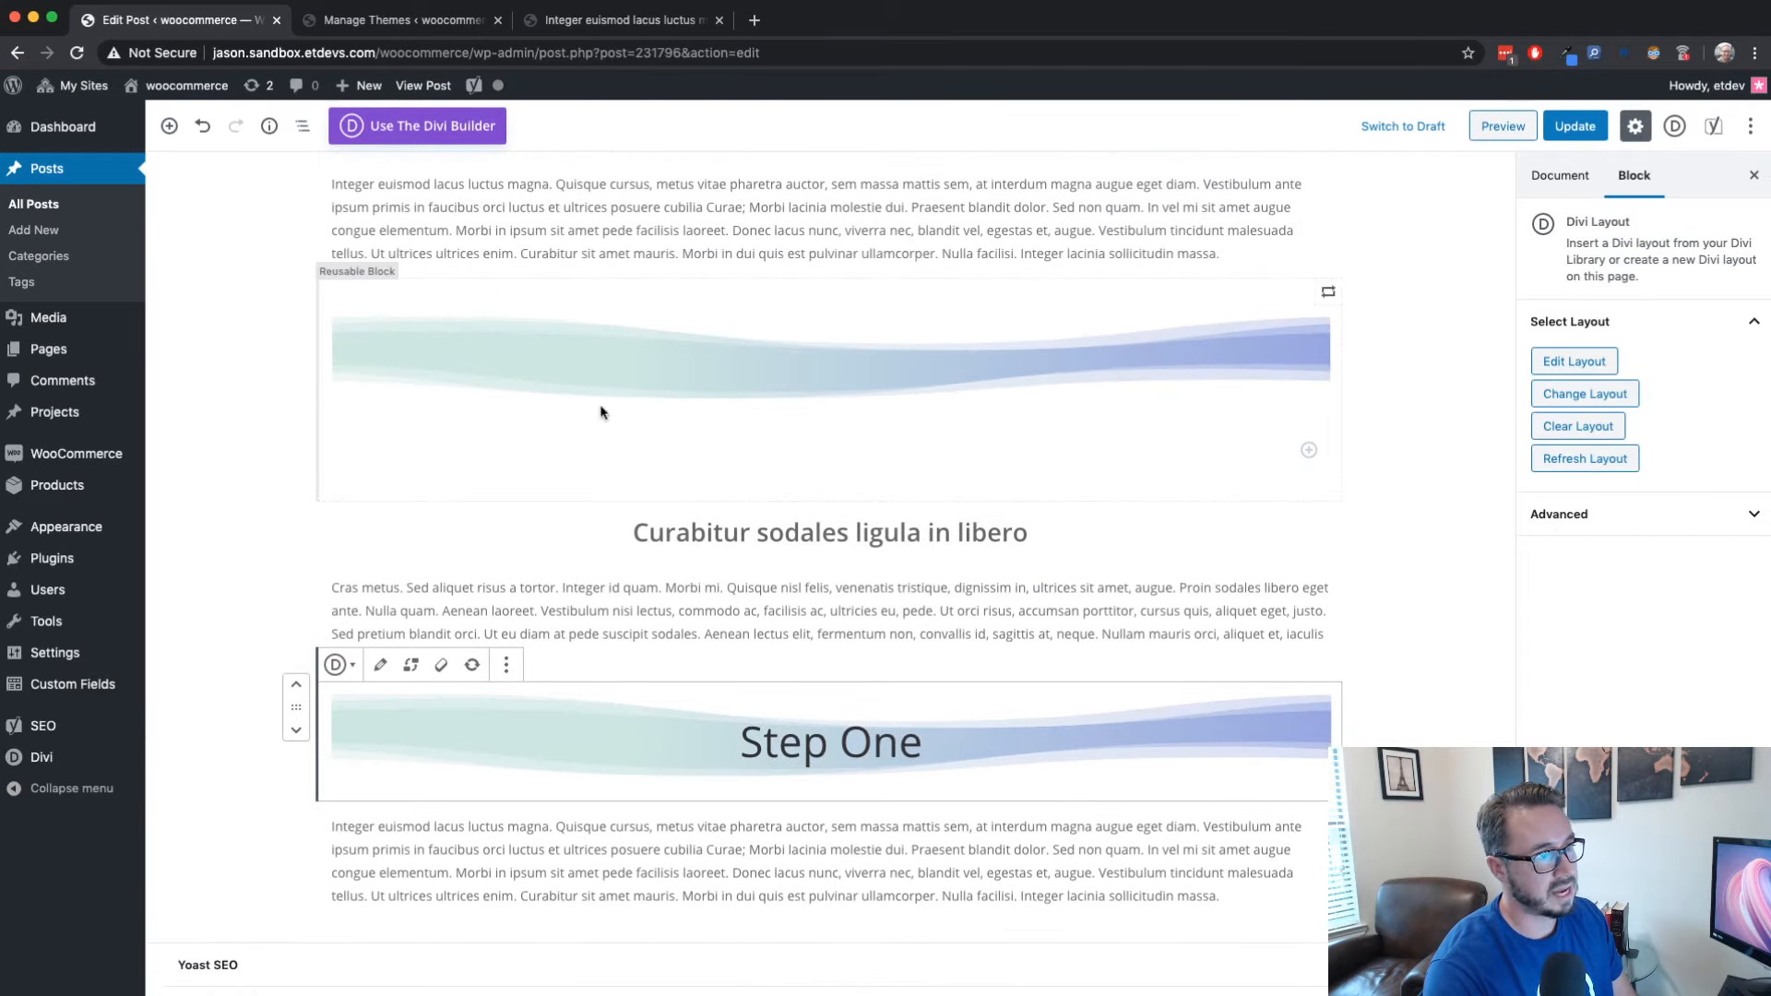
click(1575, 125)
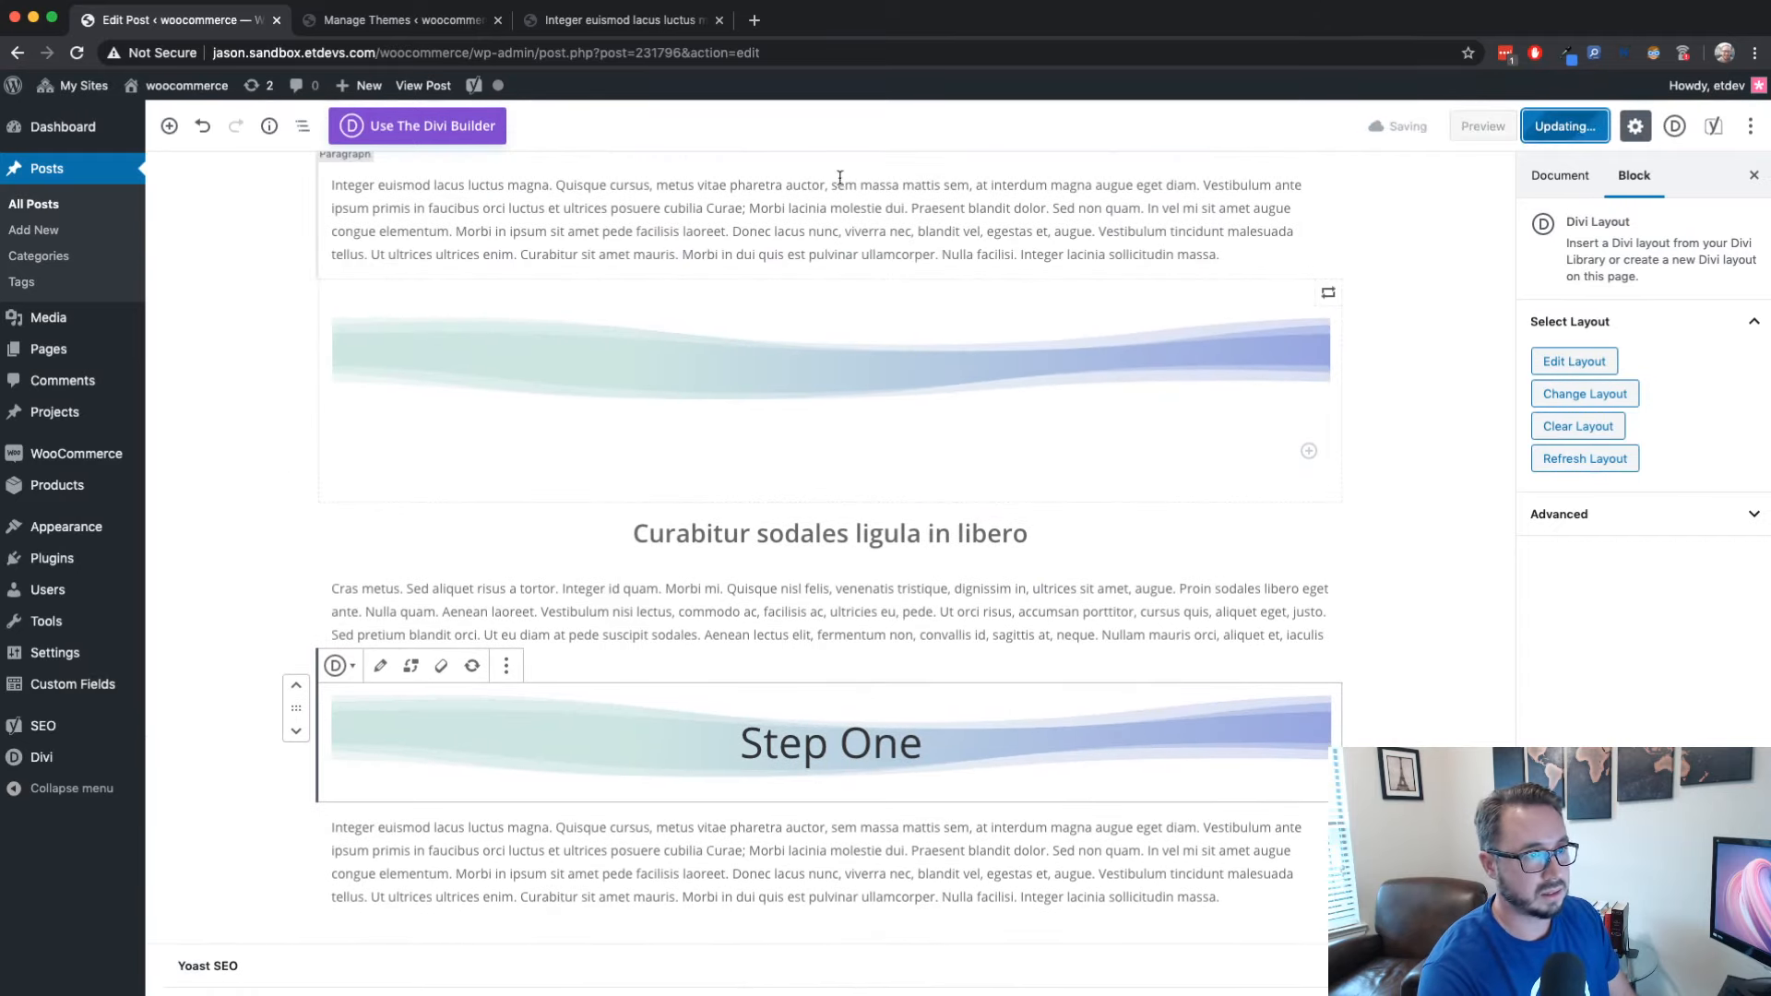
click(604, 19)
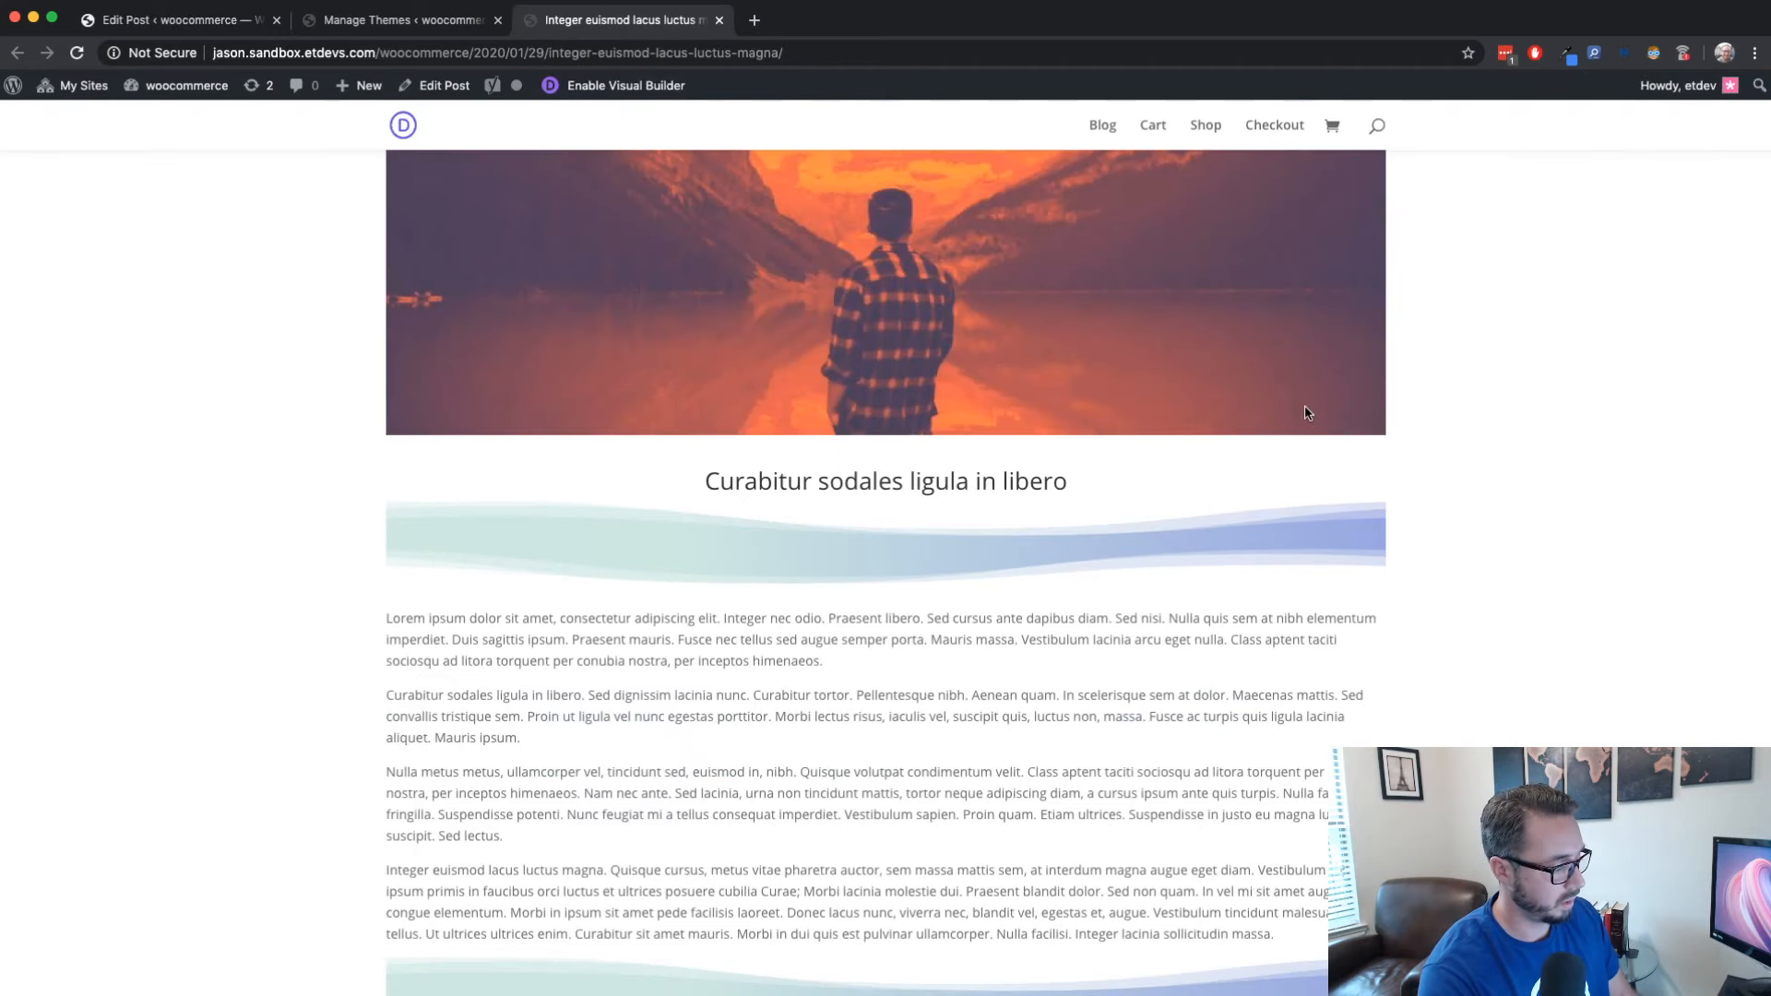
key(super+r)
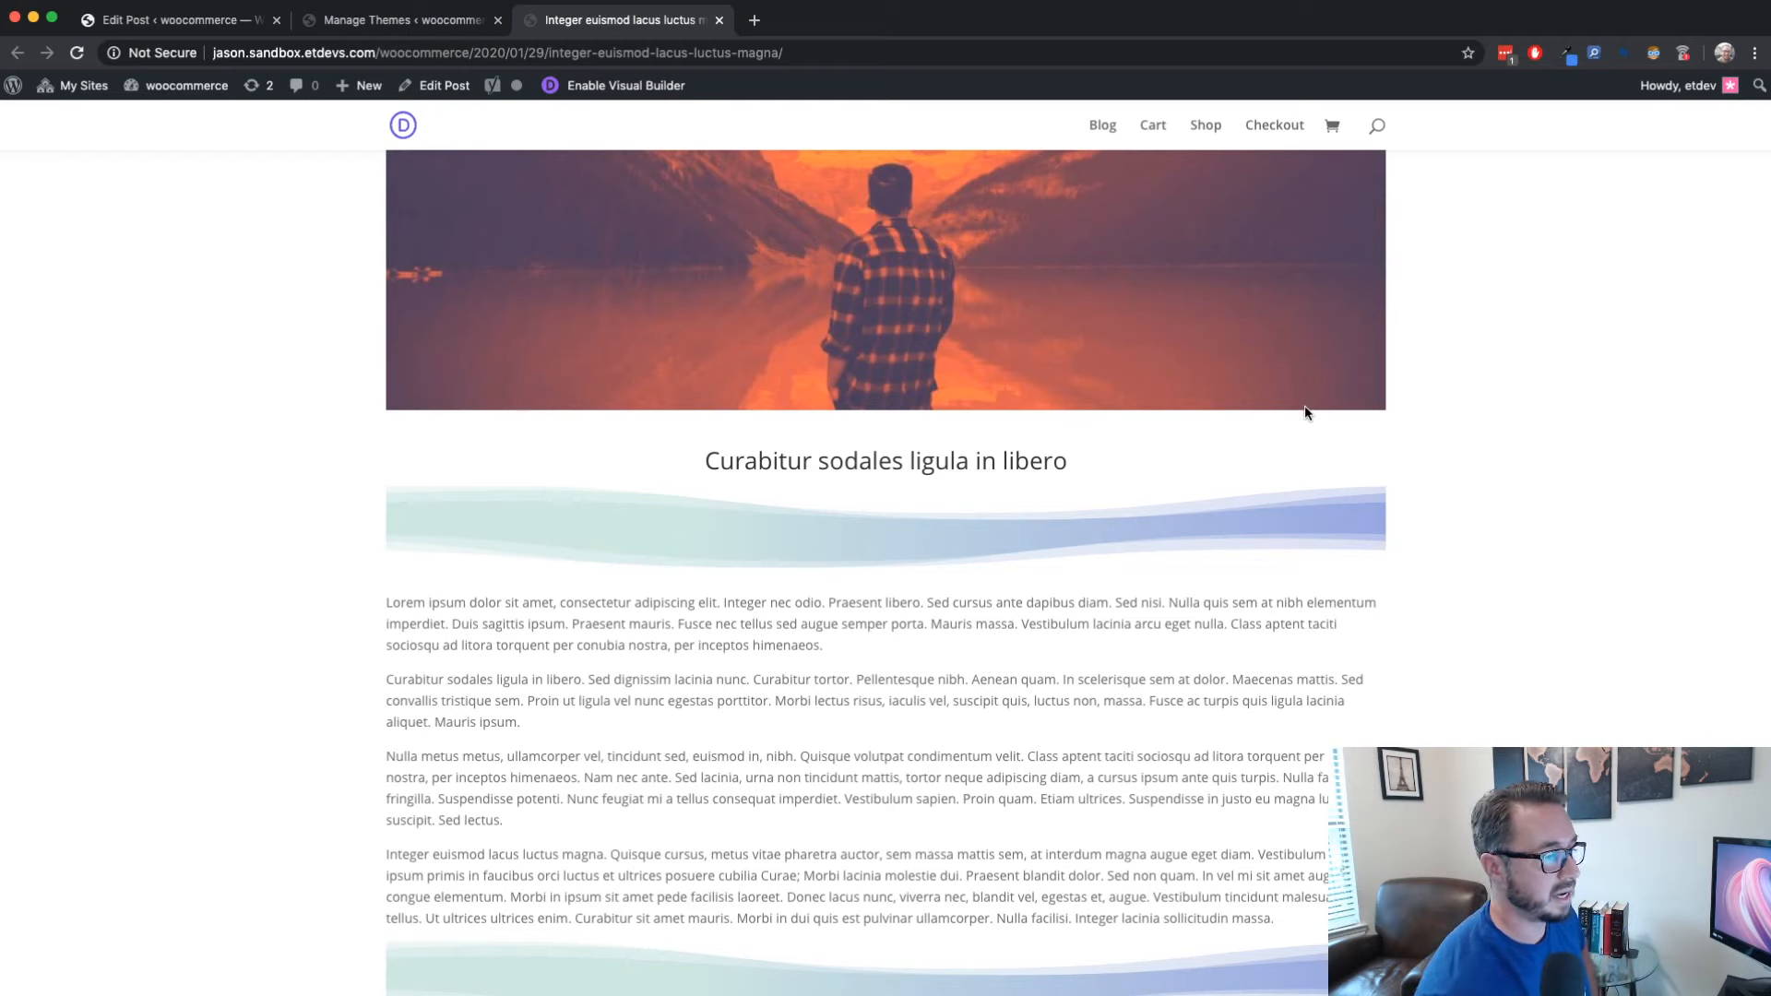
scroll(1321, 419, down, 5)
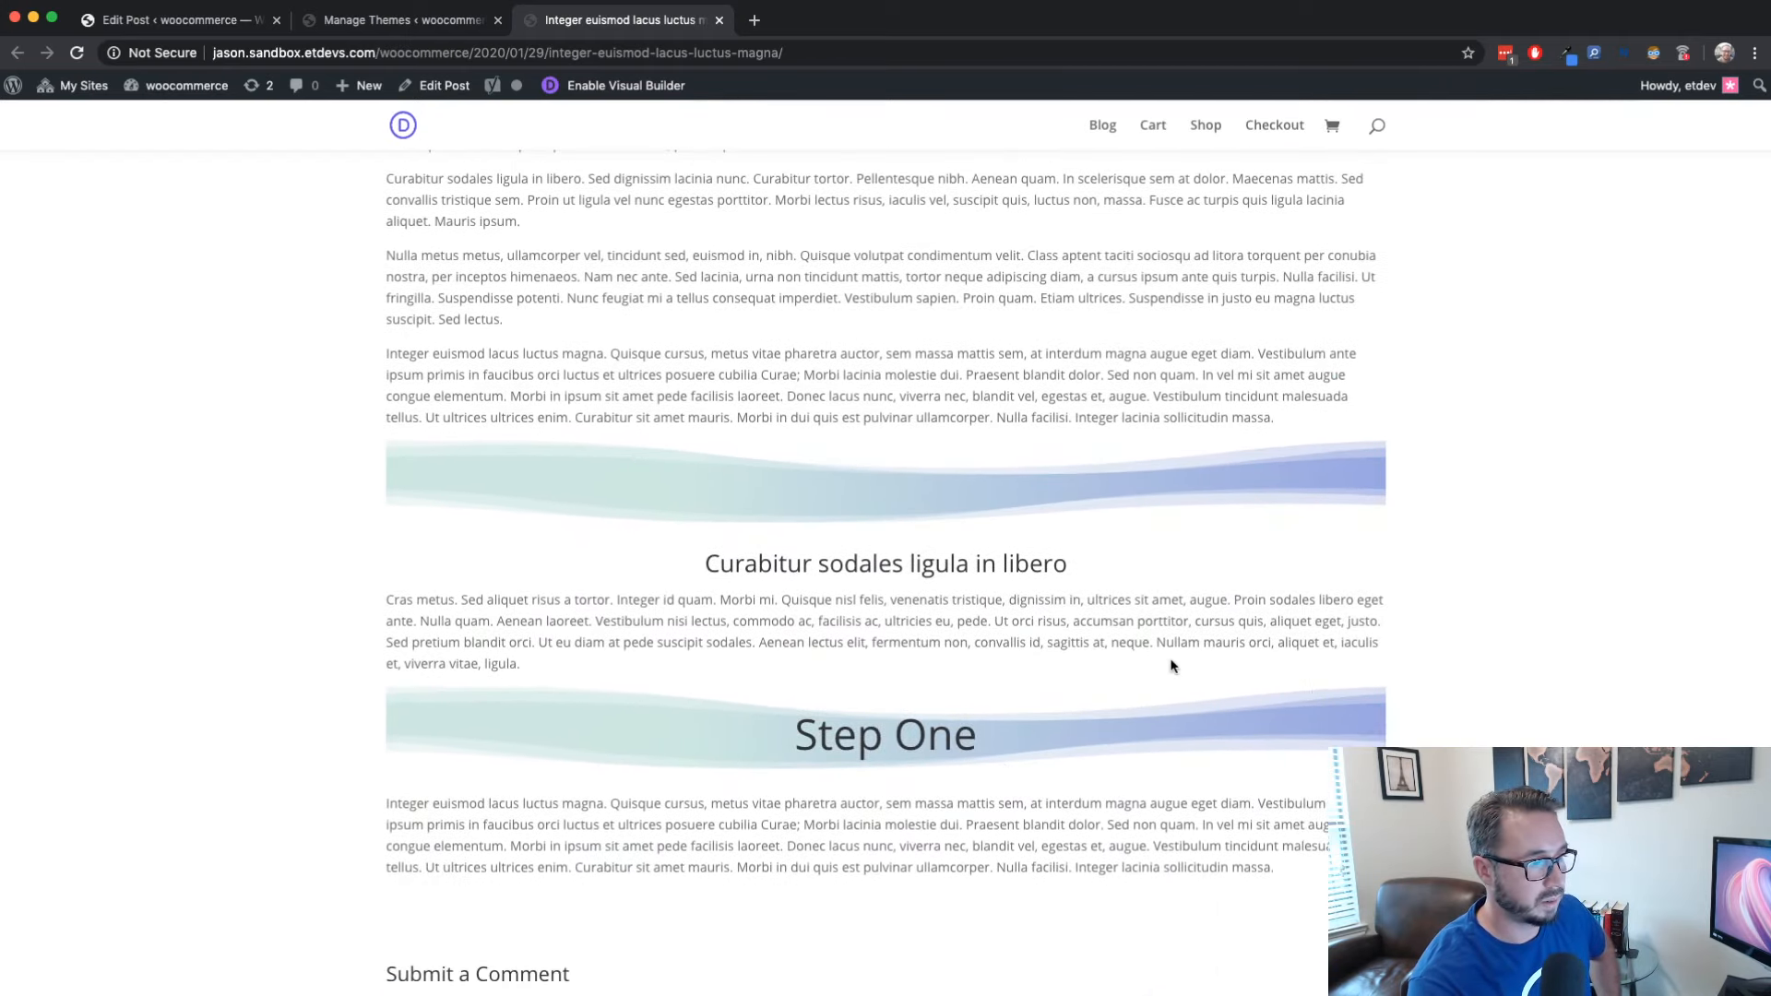
scroll(1170, 664, up, 8)
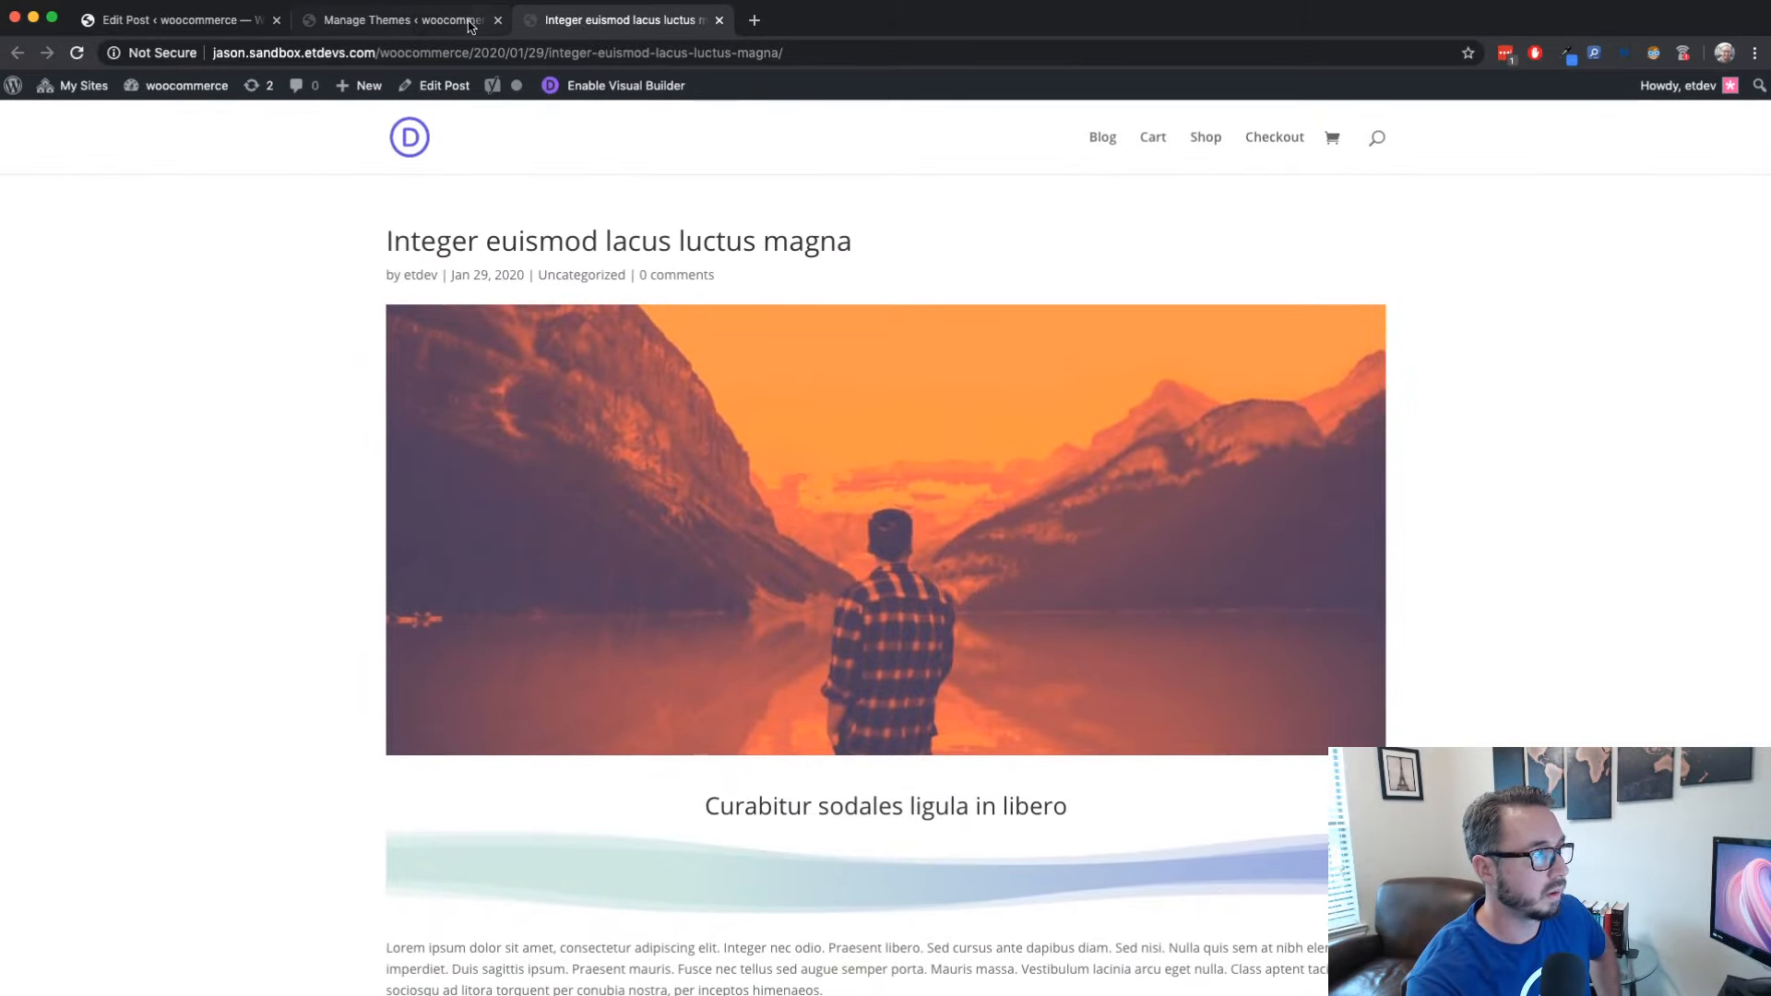
click(429, 20)
click(581, 17)
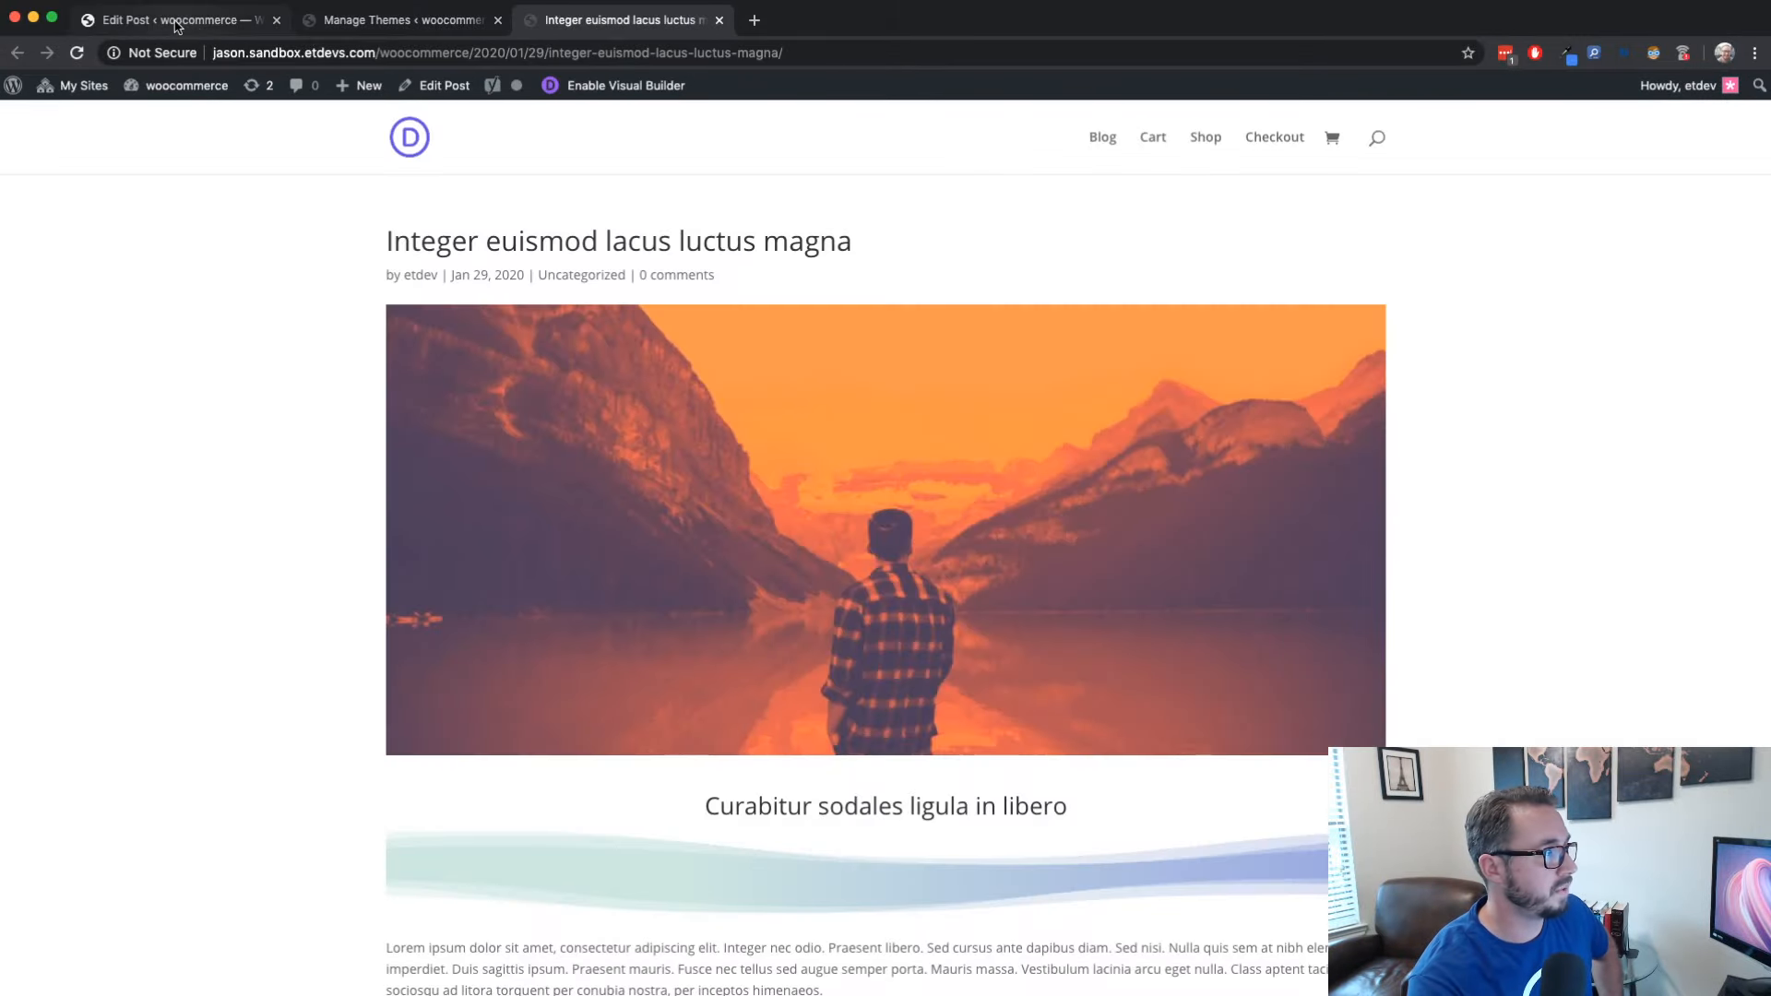
click(175, 22)
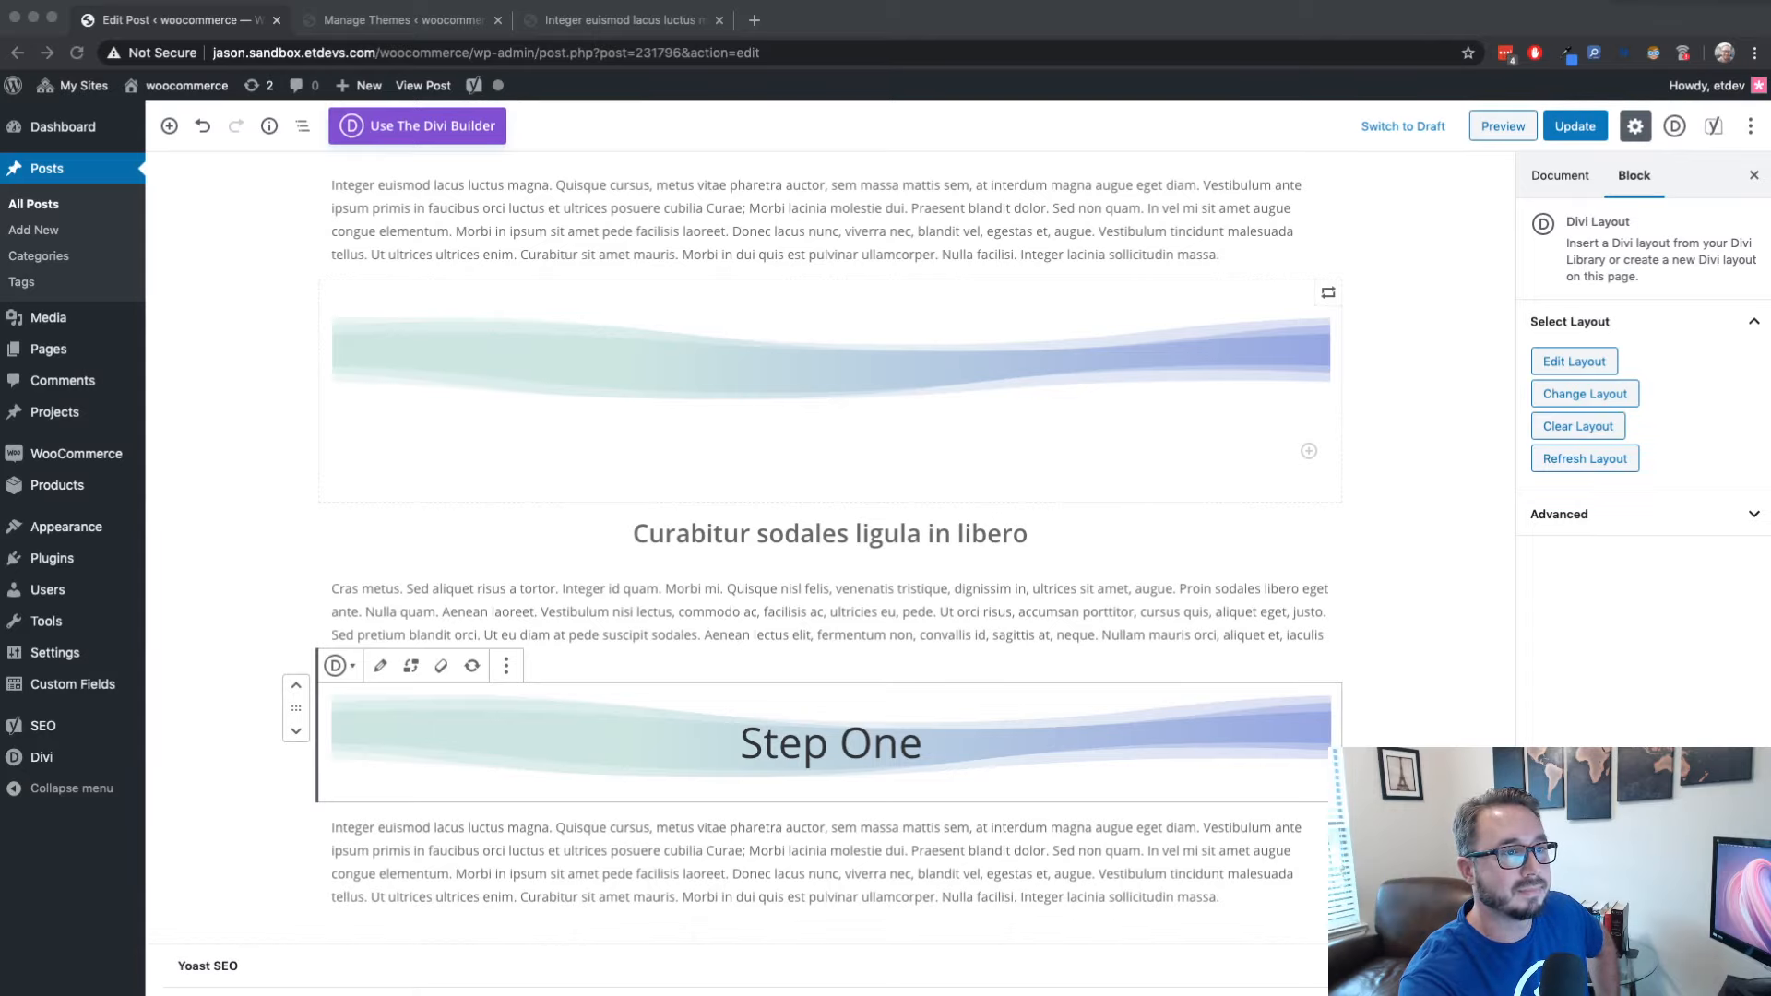
click(857, 28)
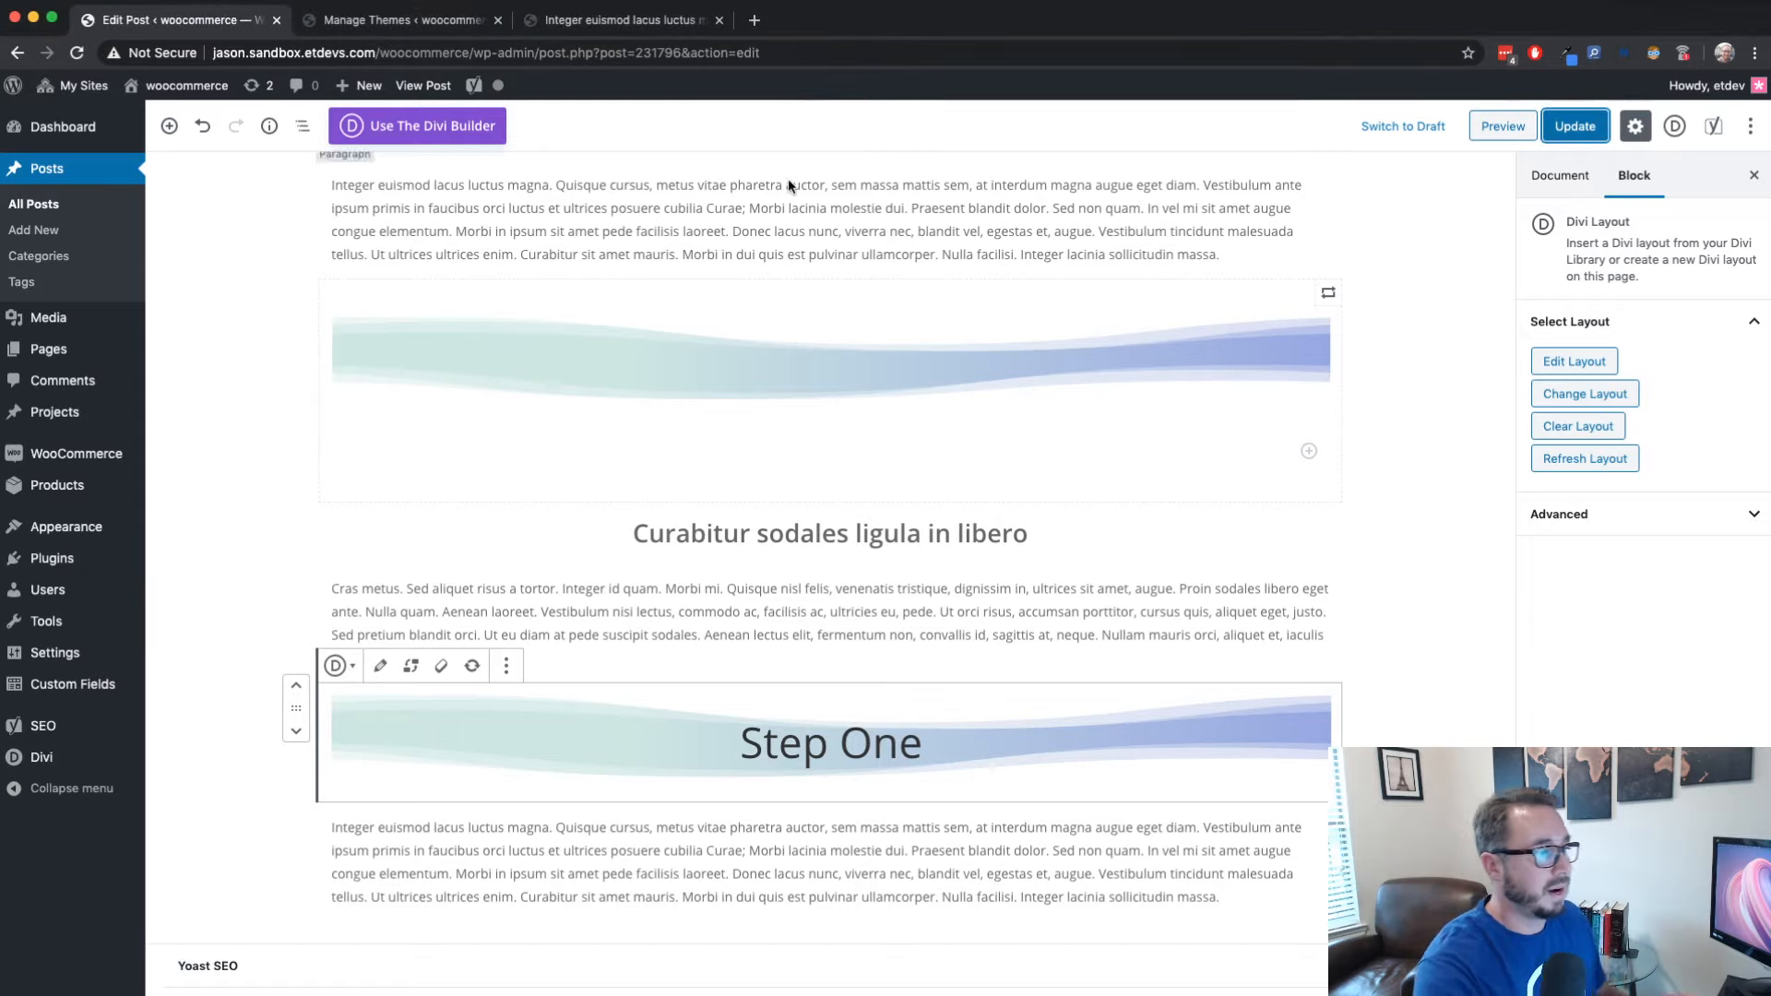
click(415, 20)
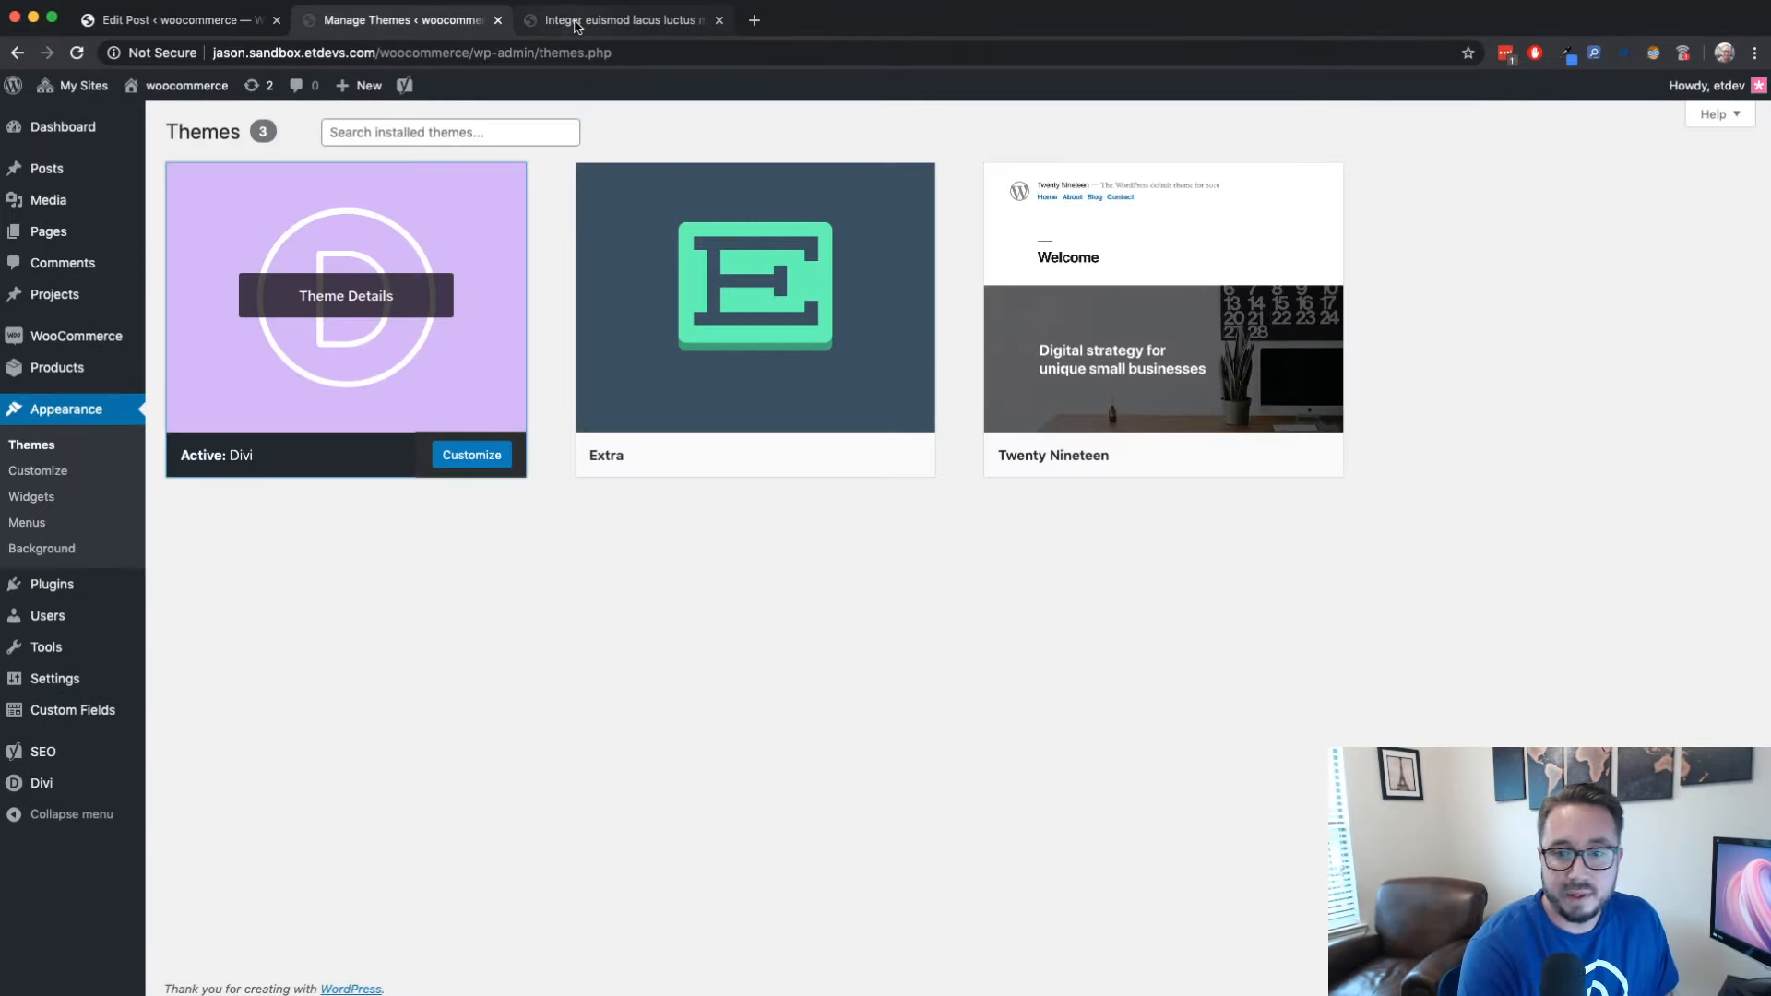
click(577, 21)
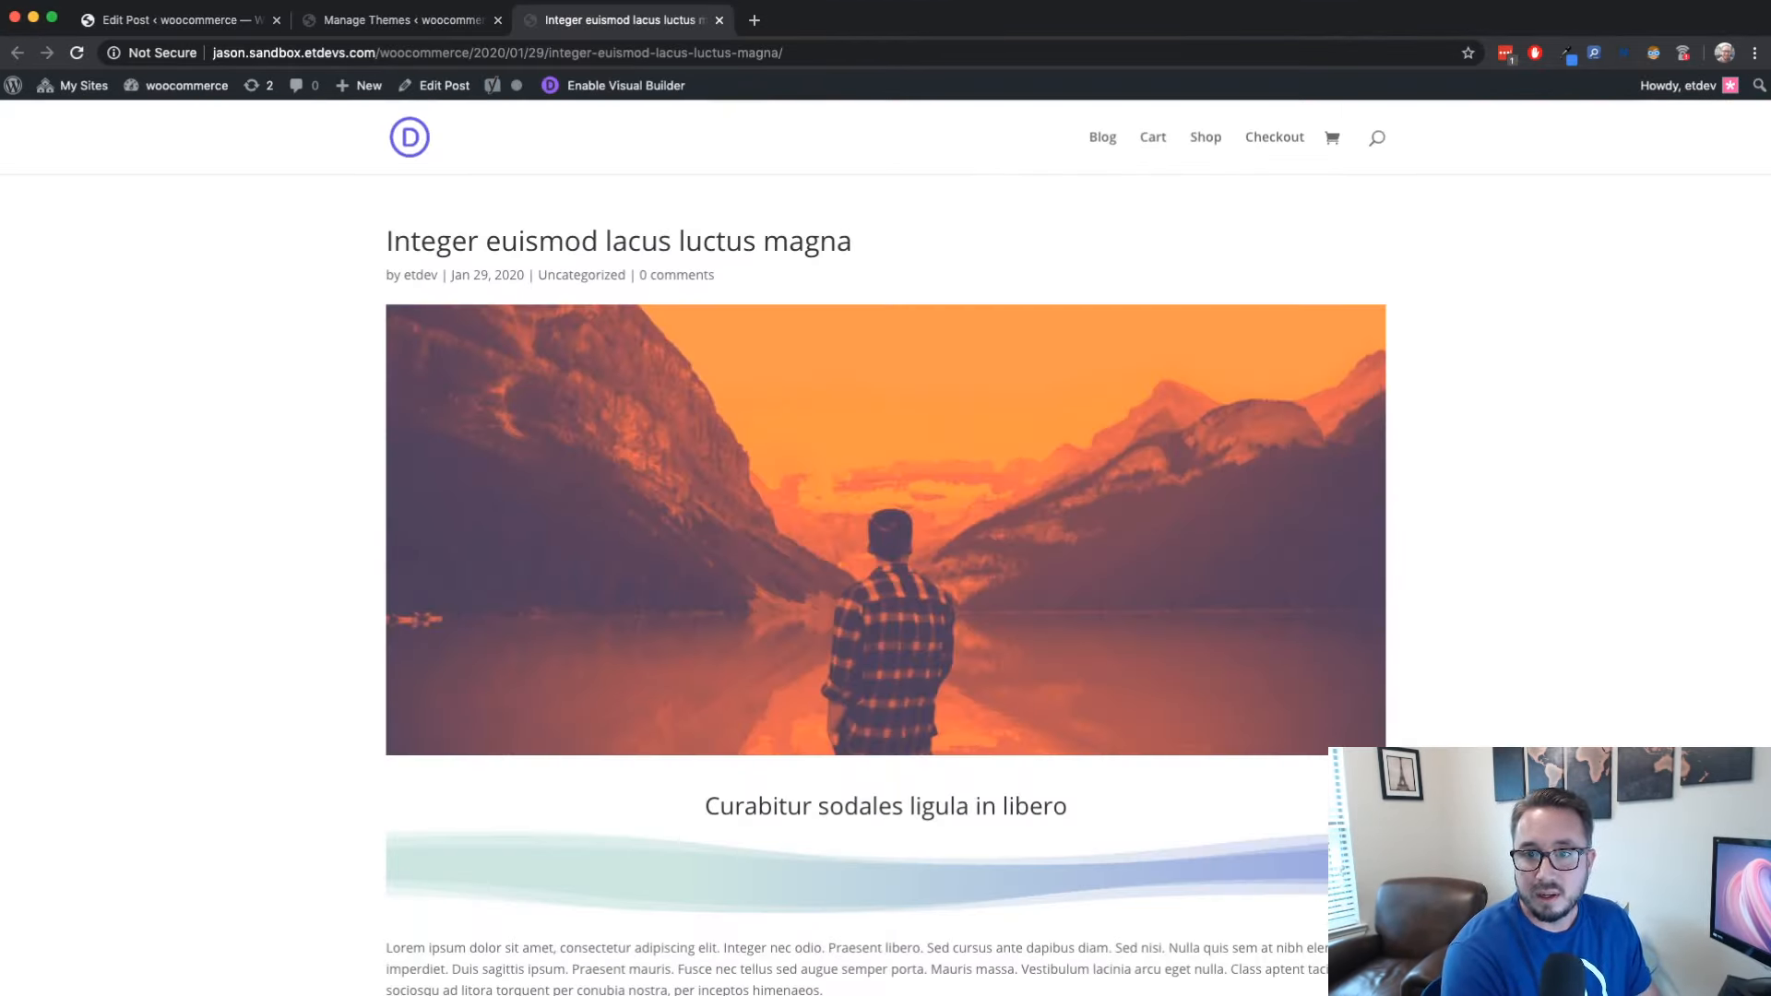
click(447, 22)
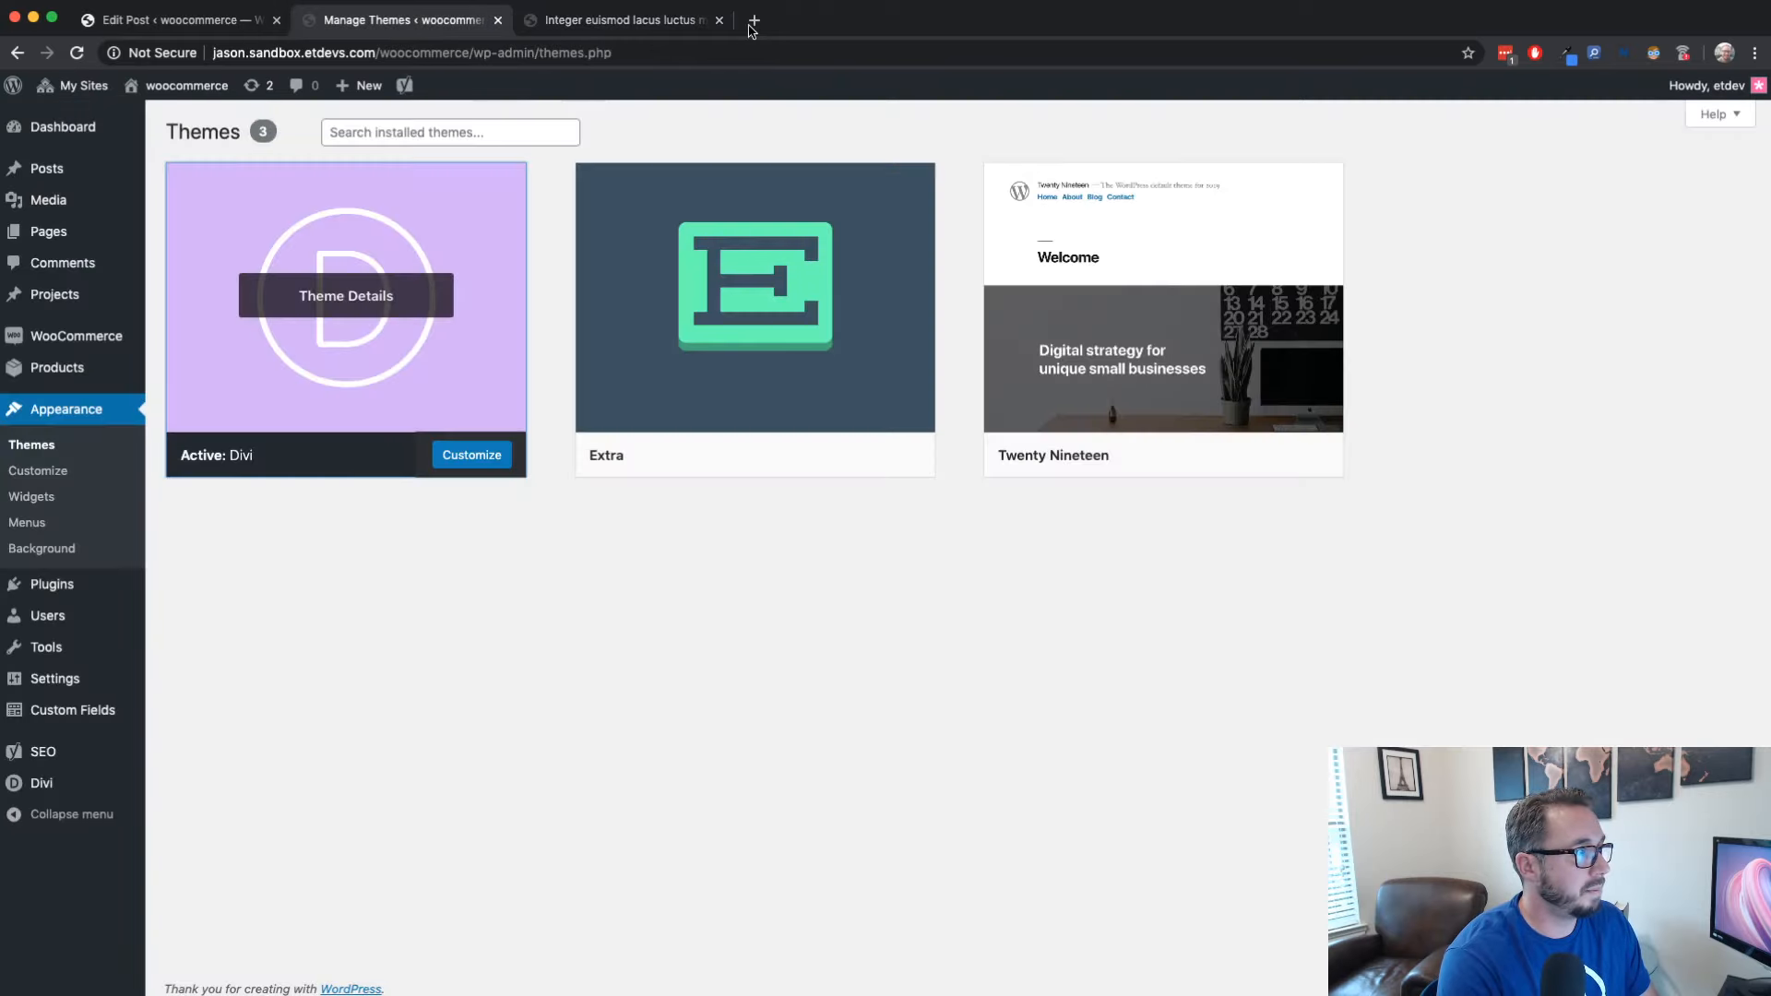
Review the wave dividers and the "Step One" heading on the published post
click(645, 22)
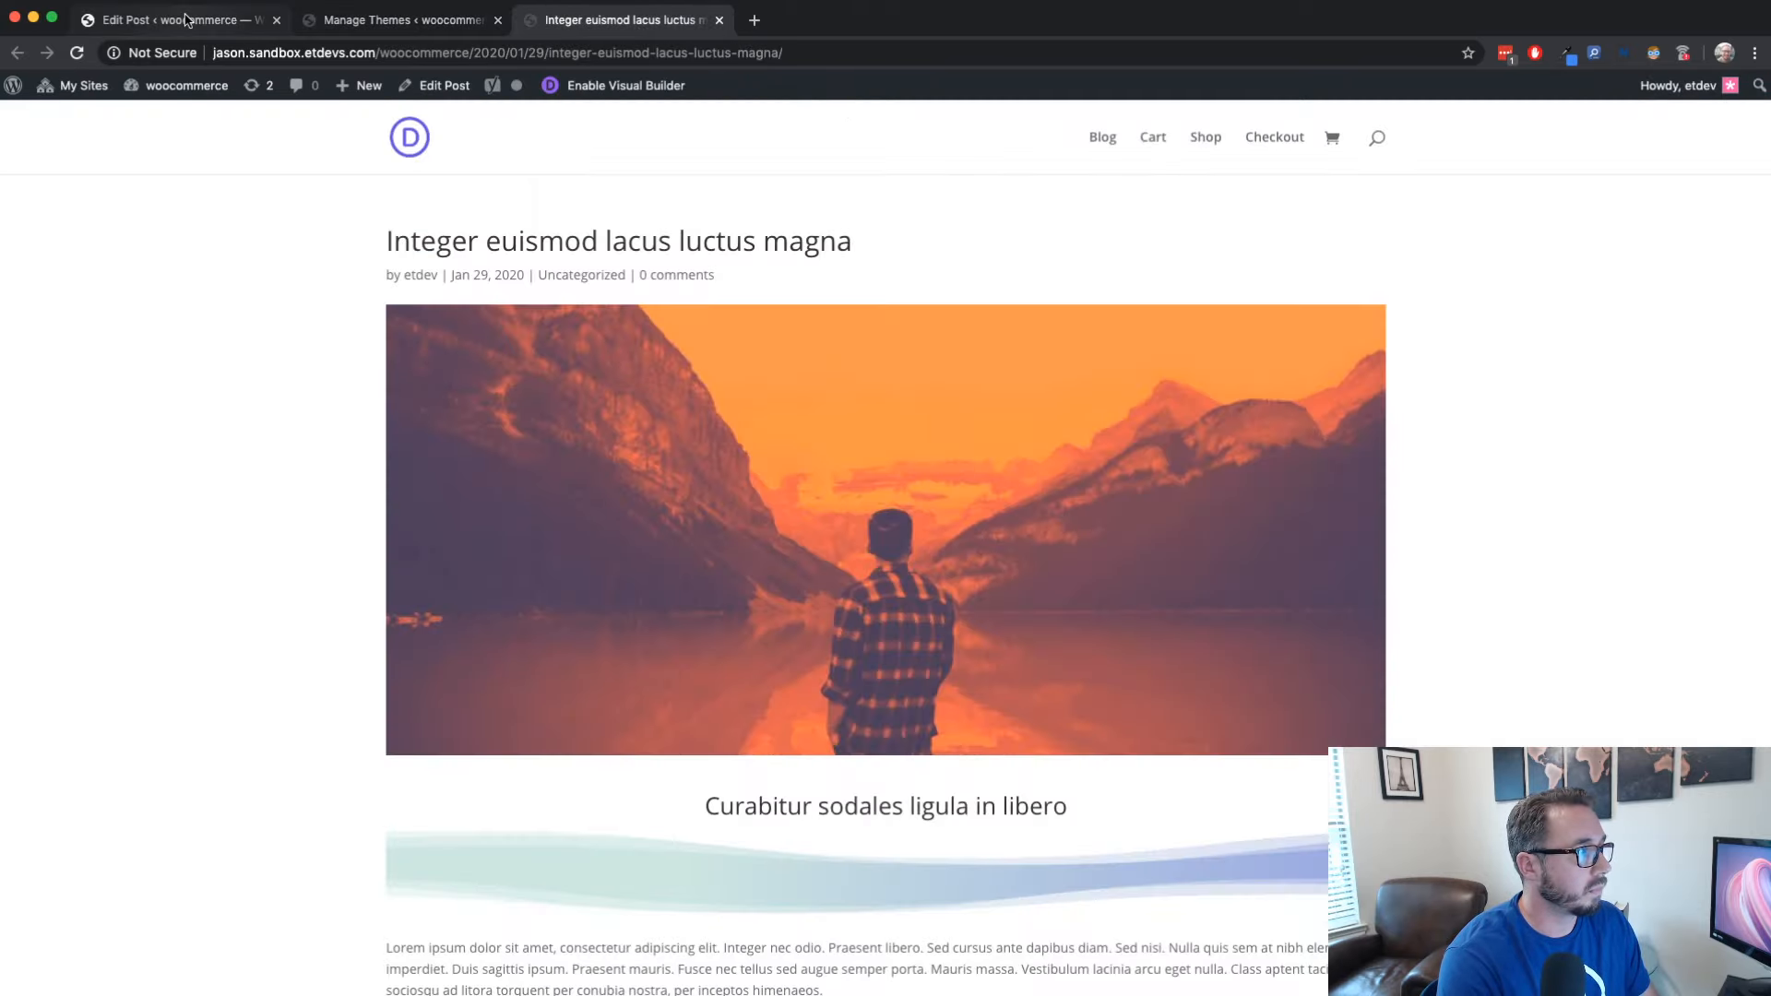
scroll(1055, 498, down, 10)
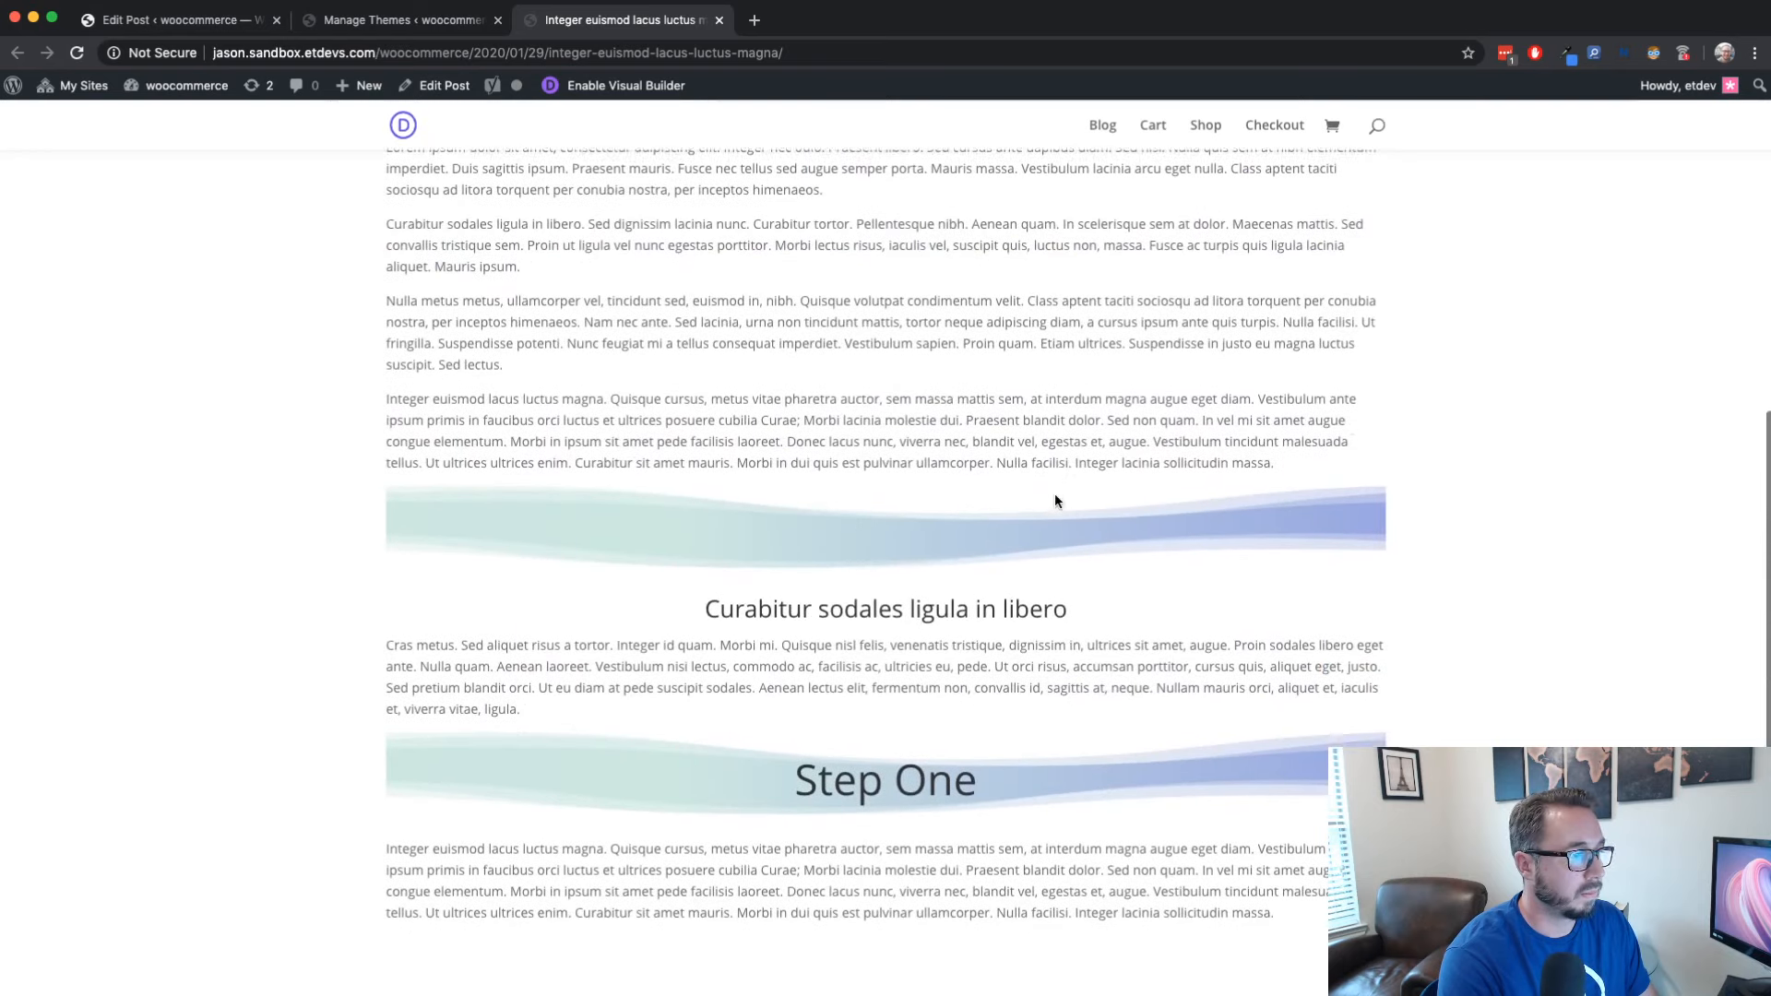
scroll(1056, 498, up, 1)
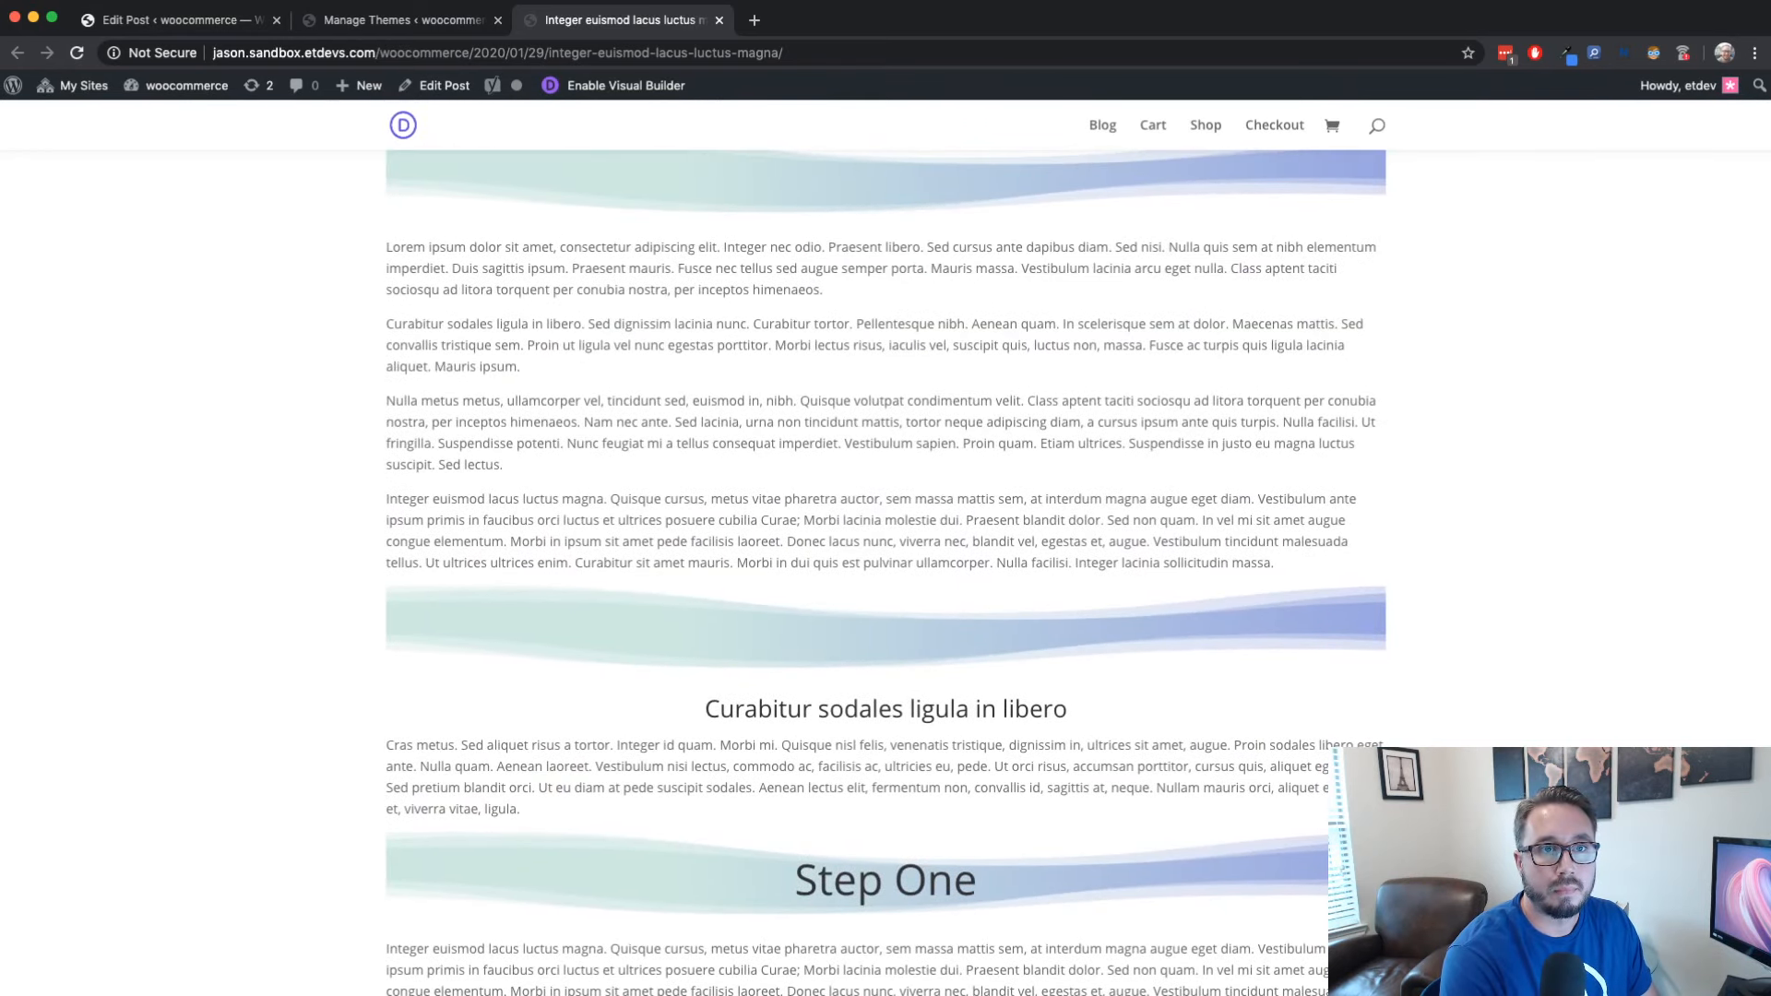